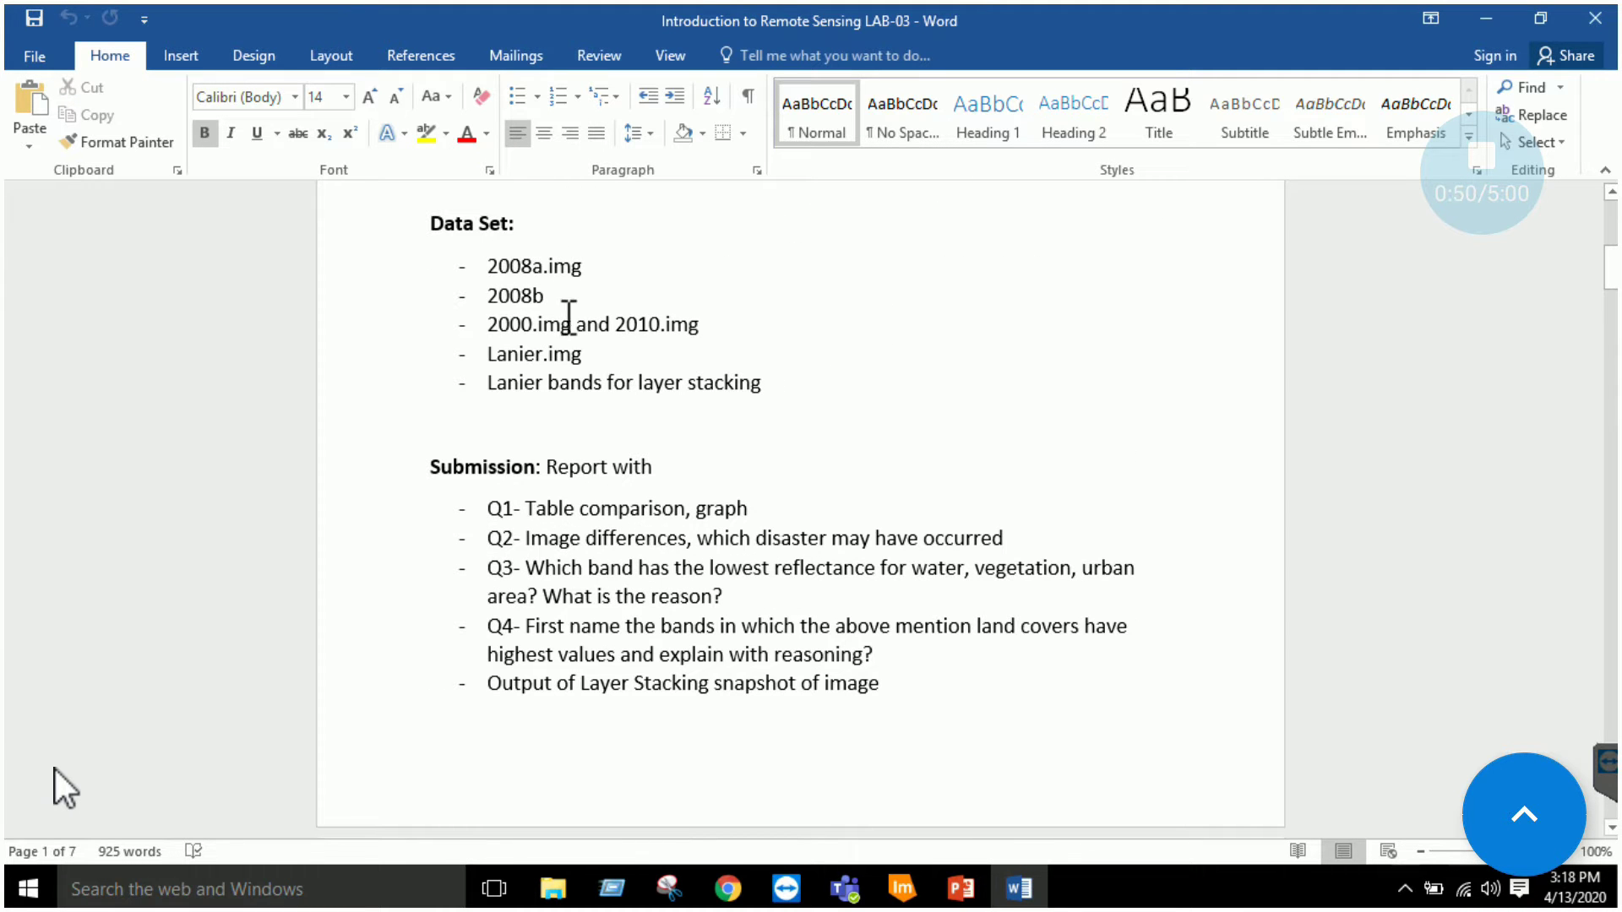
# - Read the viewer setup steps in the lab document, and add a new 2D view in ERDAS IMAGINE
pyautogui.scroll(-15, 663, 436)
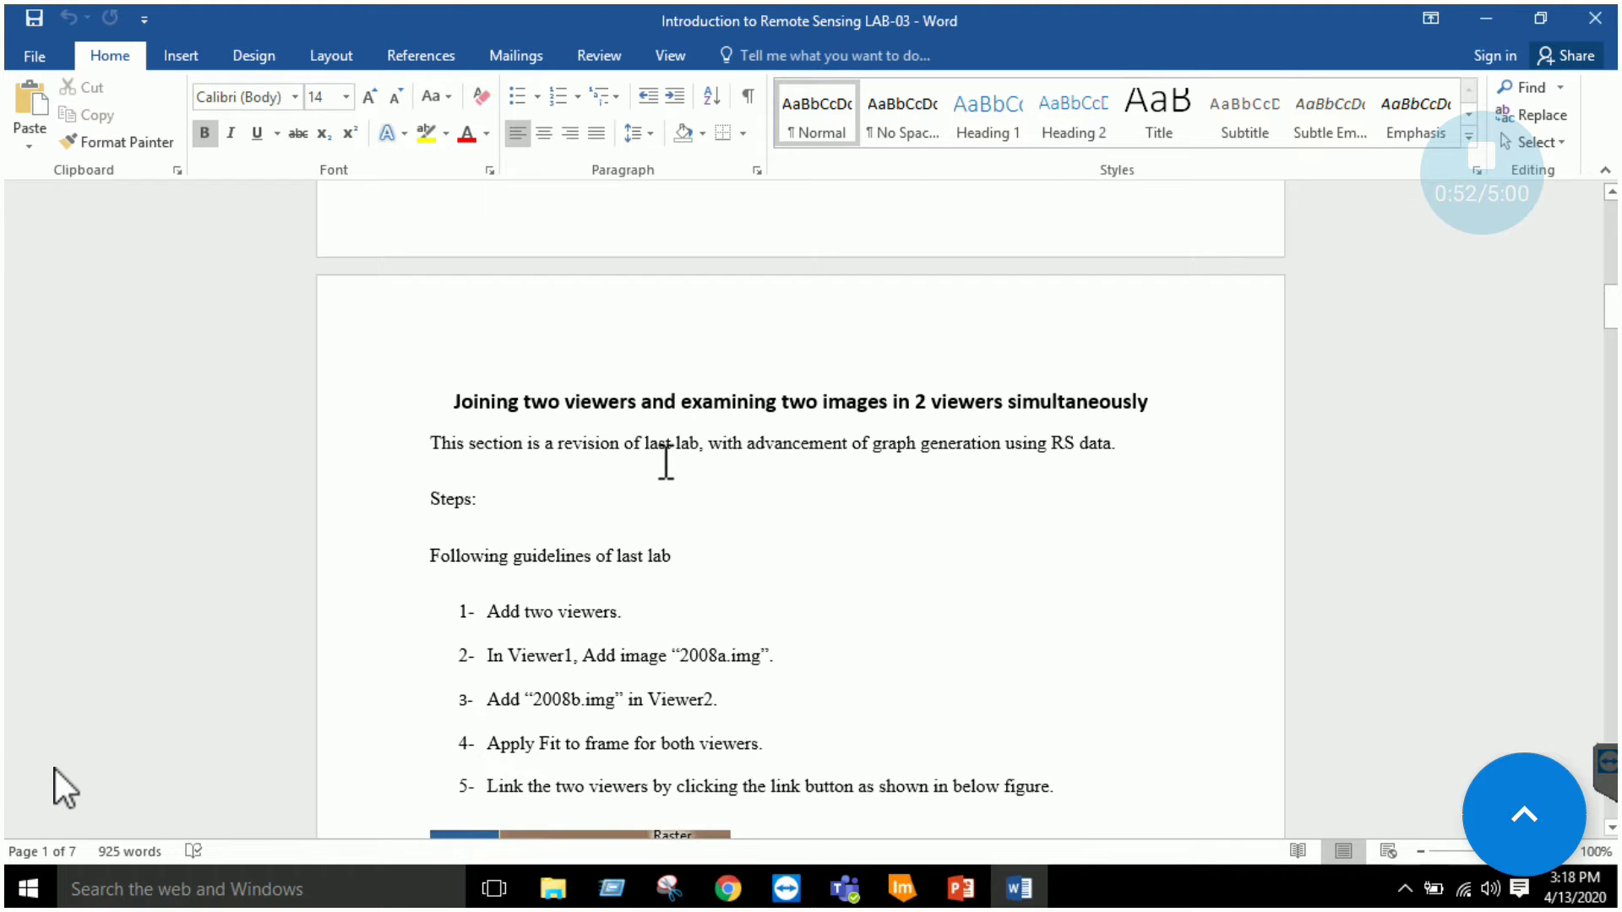
pyautogui.scroll(2, 670, 460)
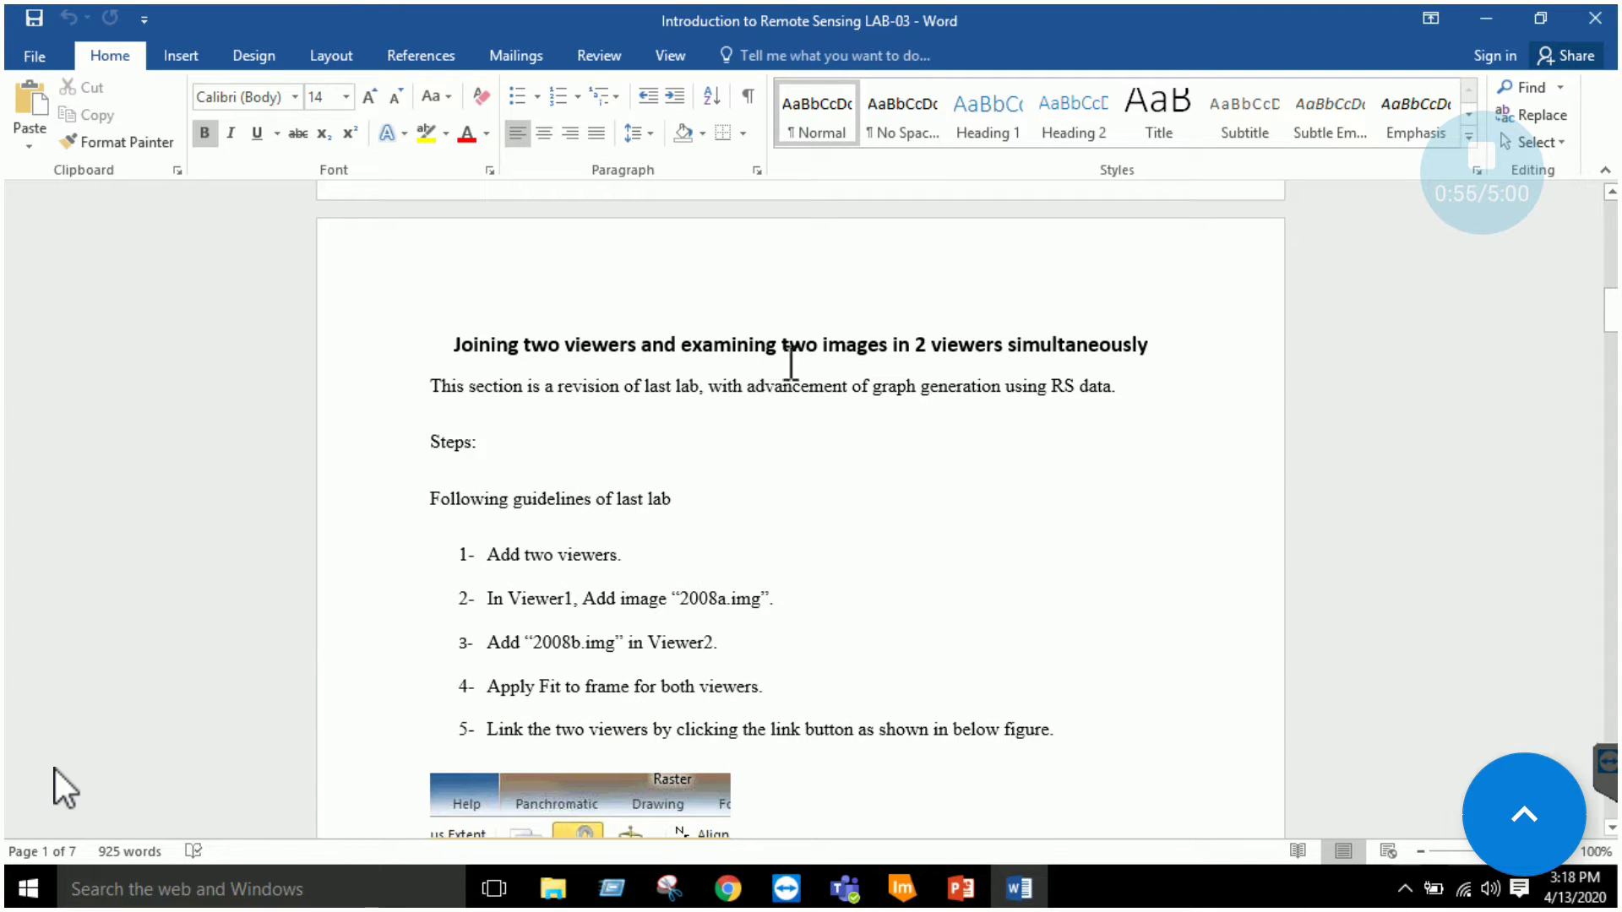
pyautogui.scroll(-3, 811, 384)
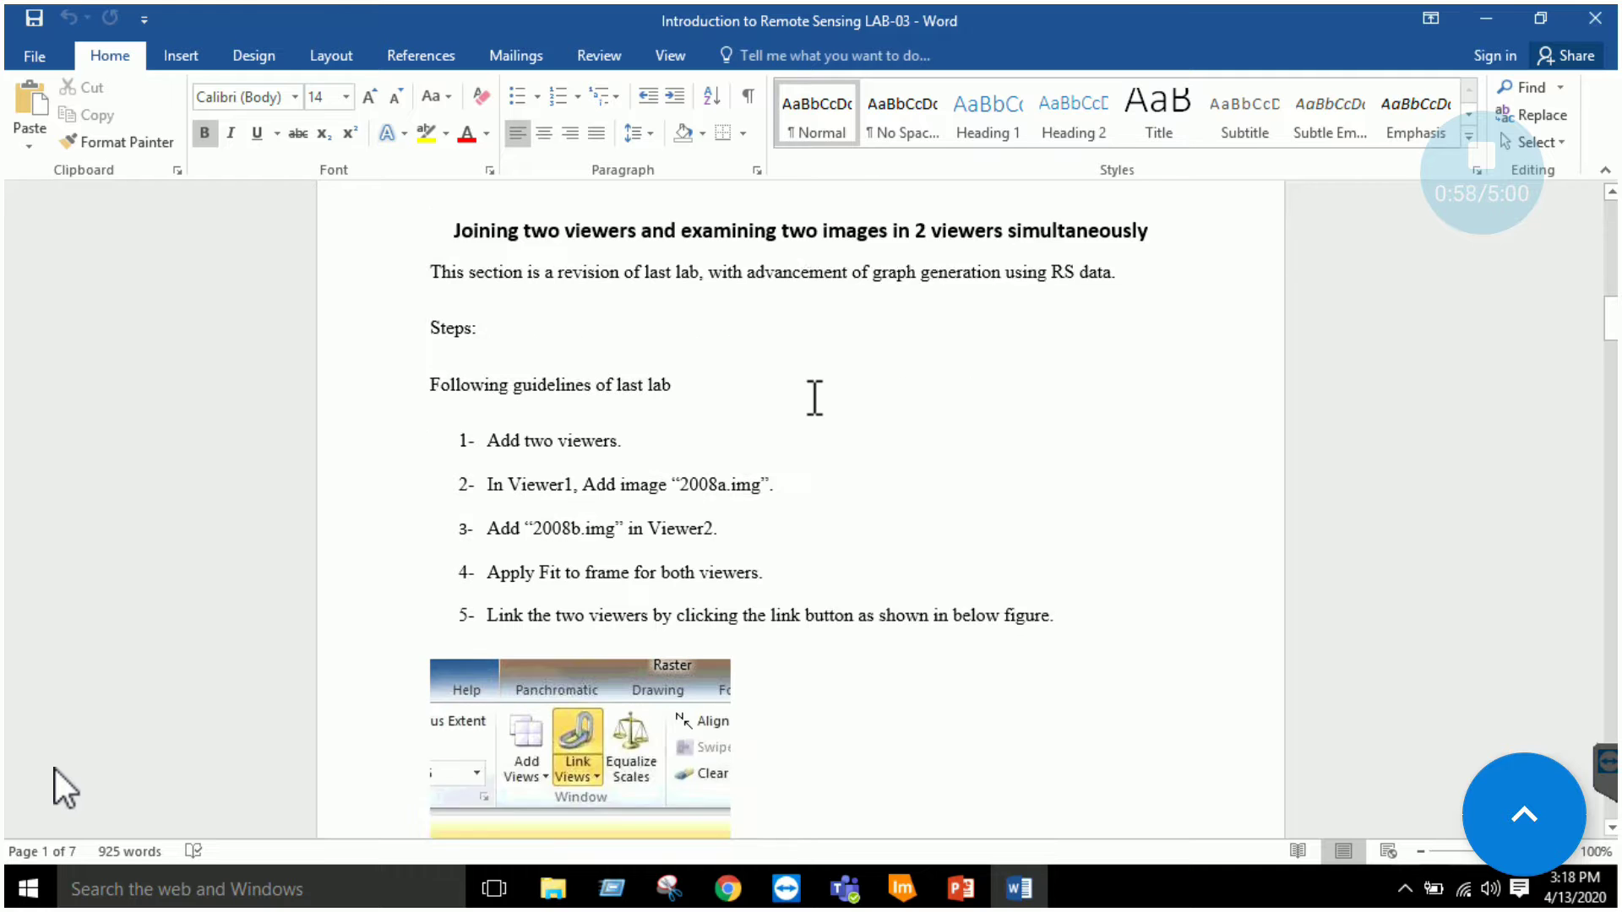
pyautogui.click(902, 888)
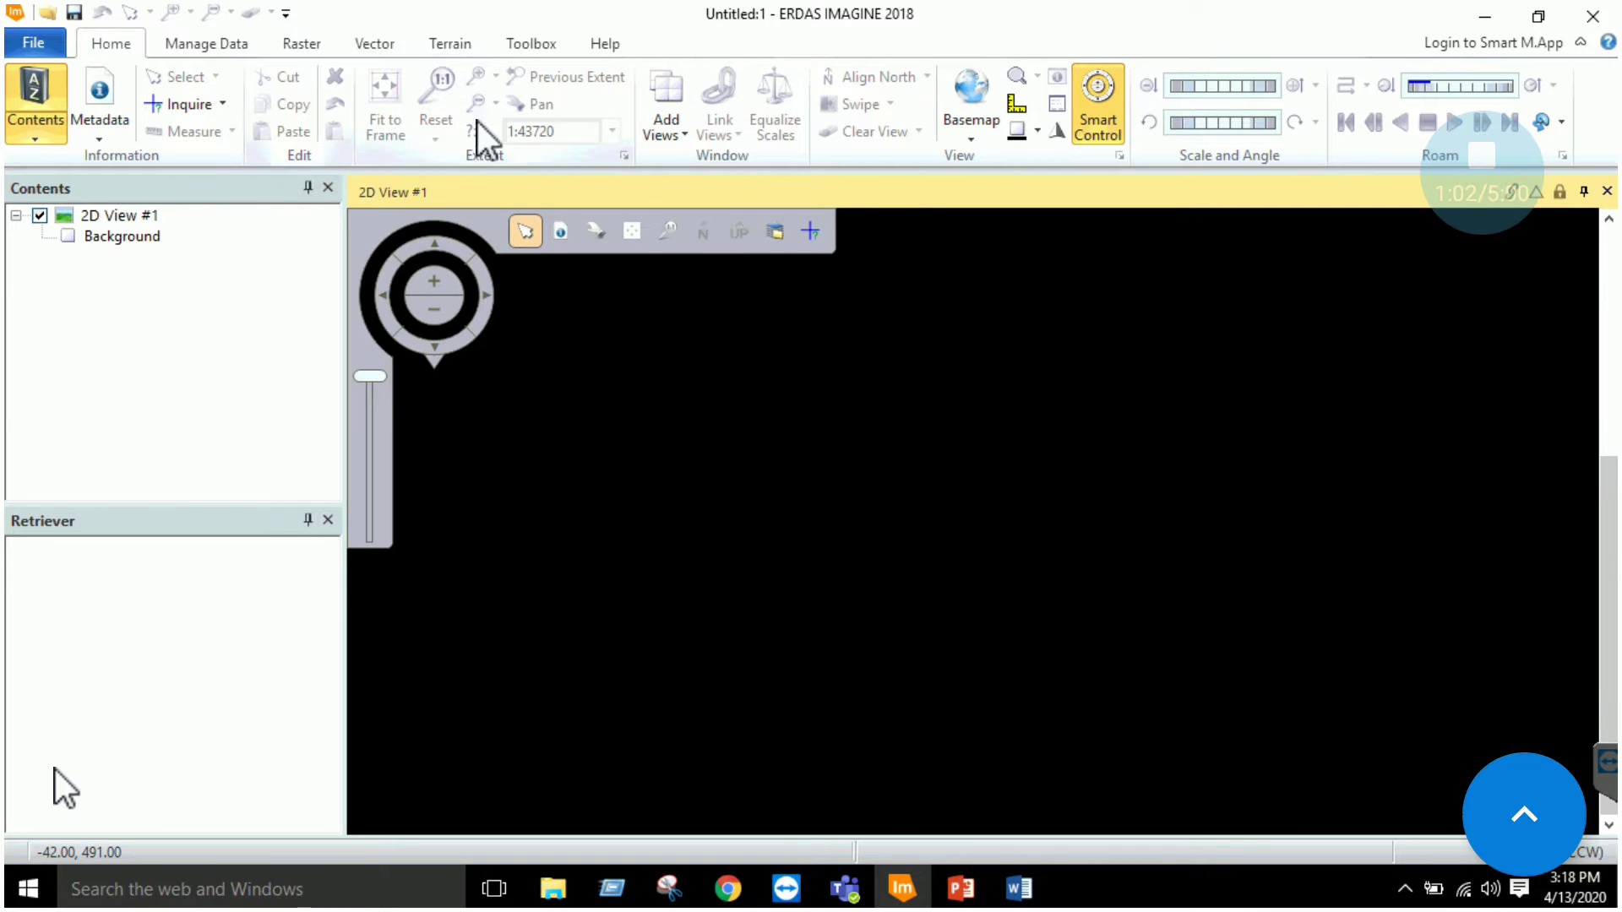
pyautogui.click(687, 131)
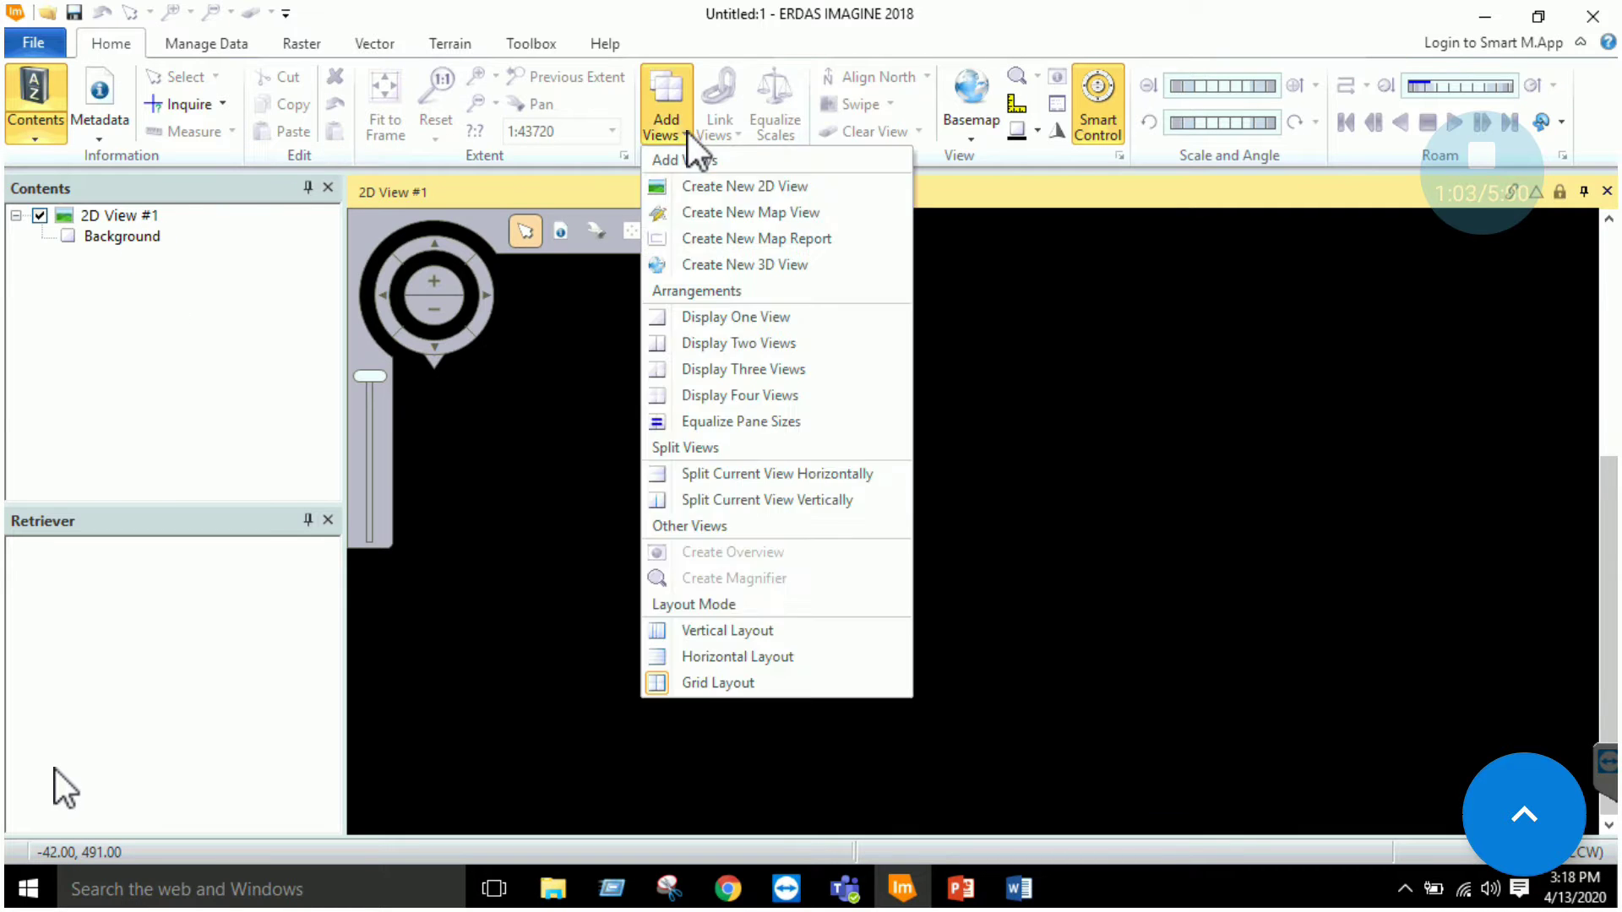
pyautogui.click(714, 191)
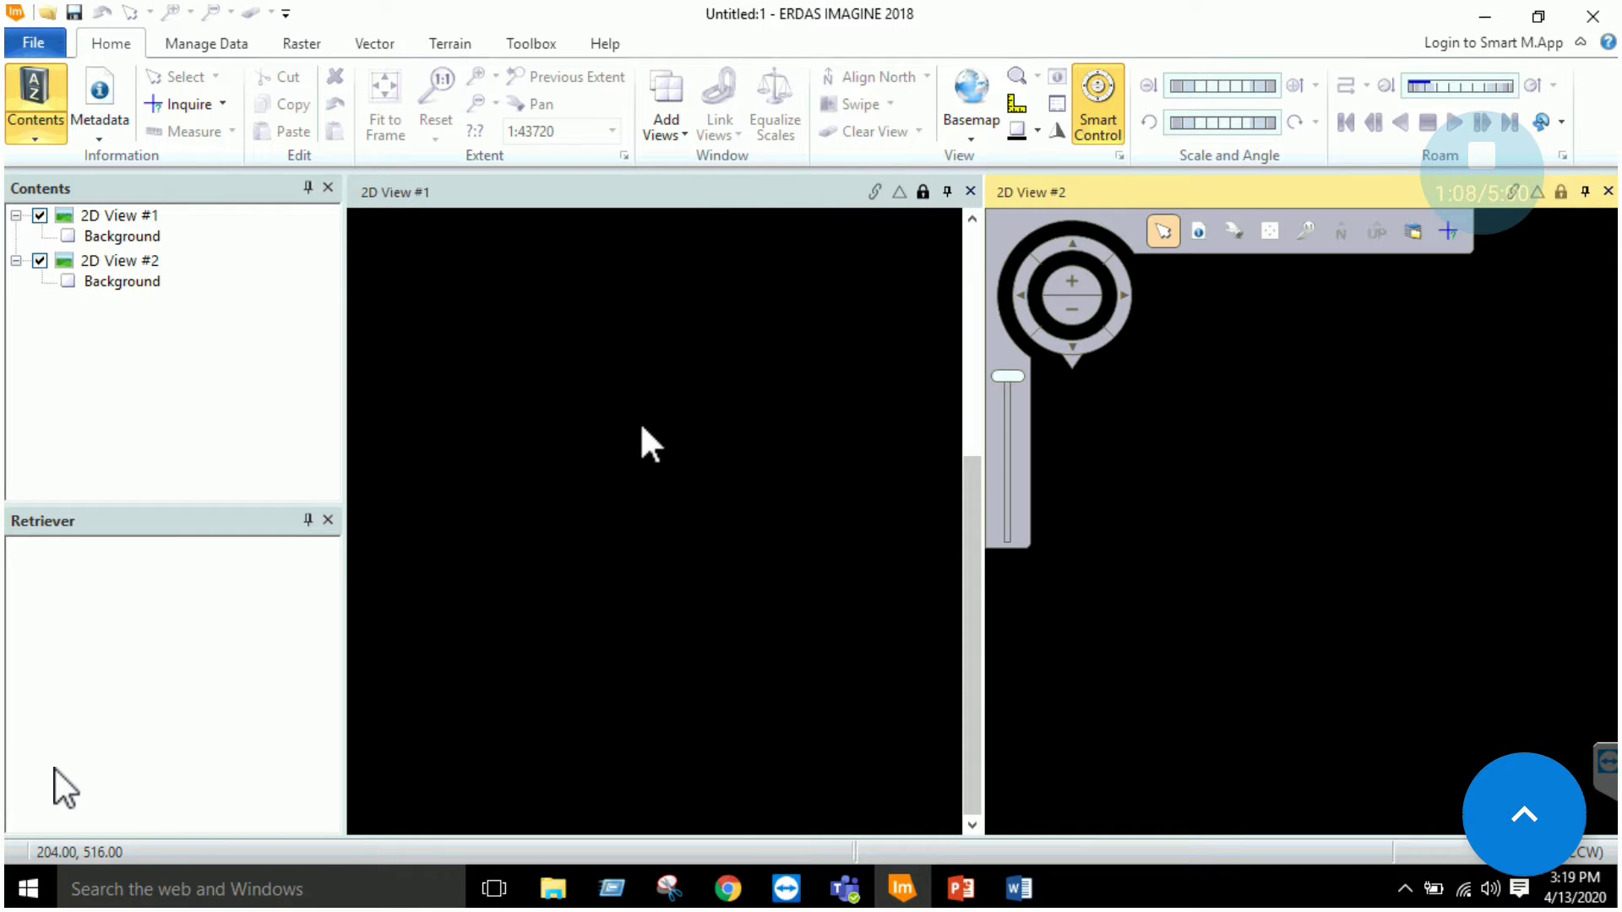
# - Check the image loading and view linking instructions in the Word lab document, and return to ERDAS IMAGINE
pyautogui.click(1019, 888)
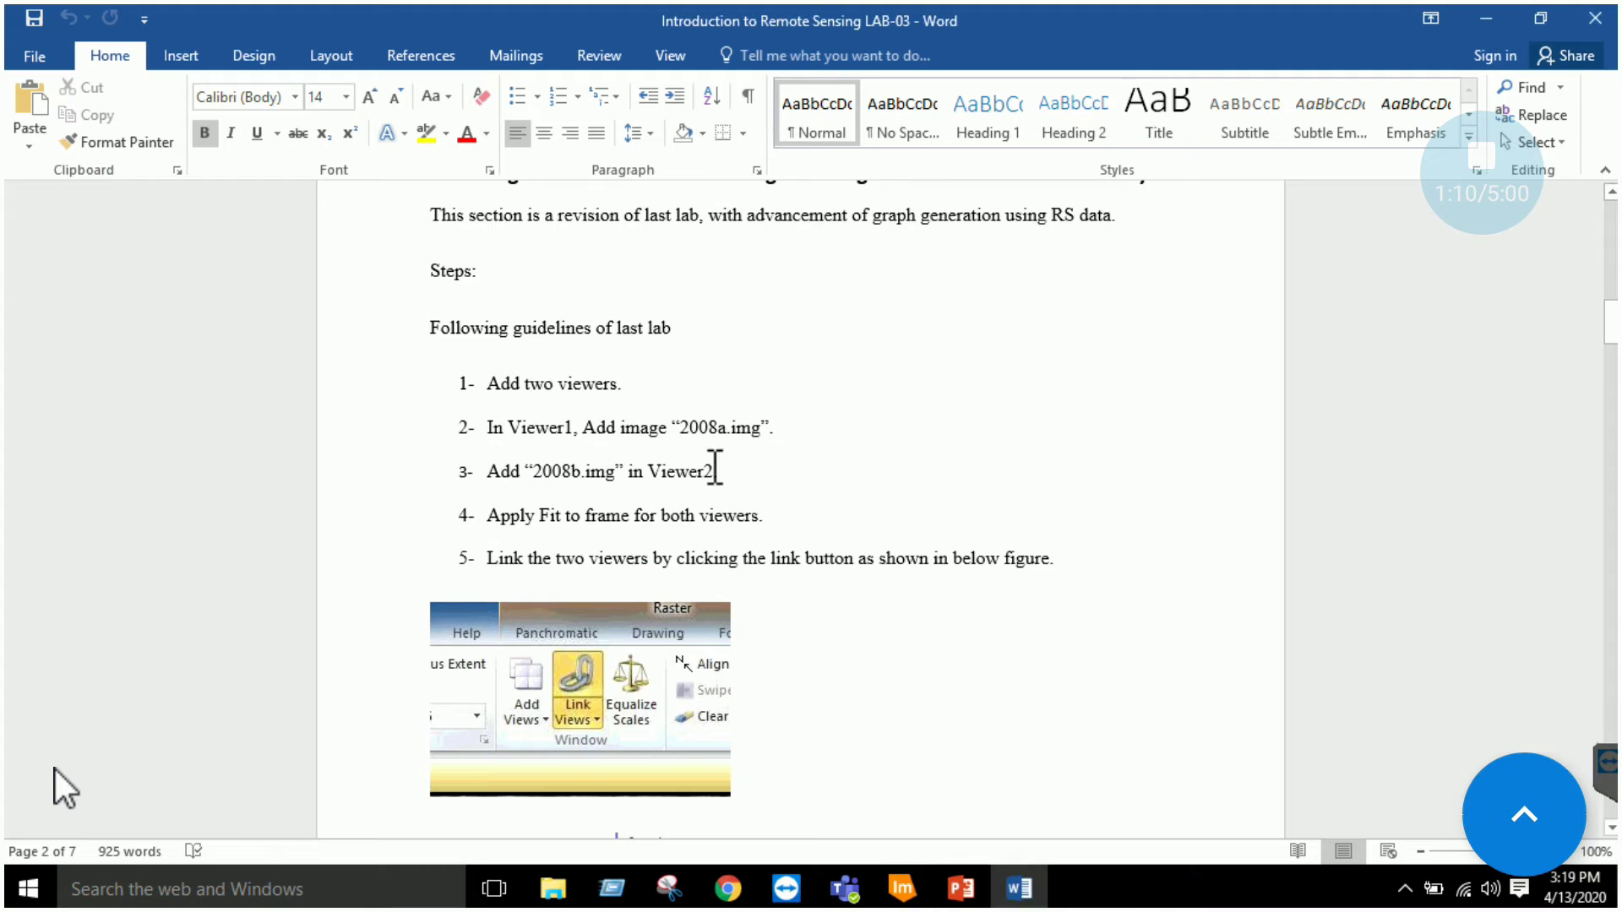
pyautogui.scroll(-1, 672, 430)
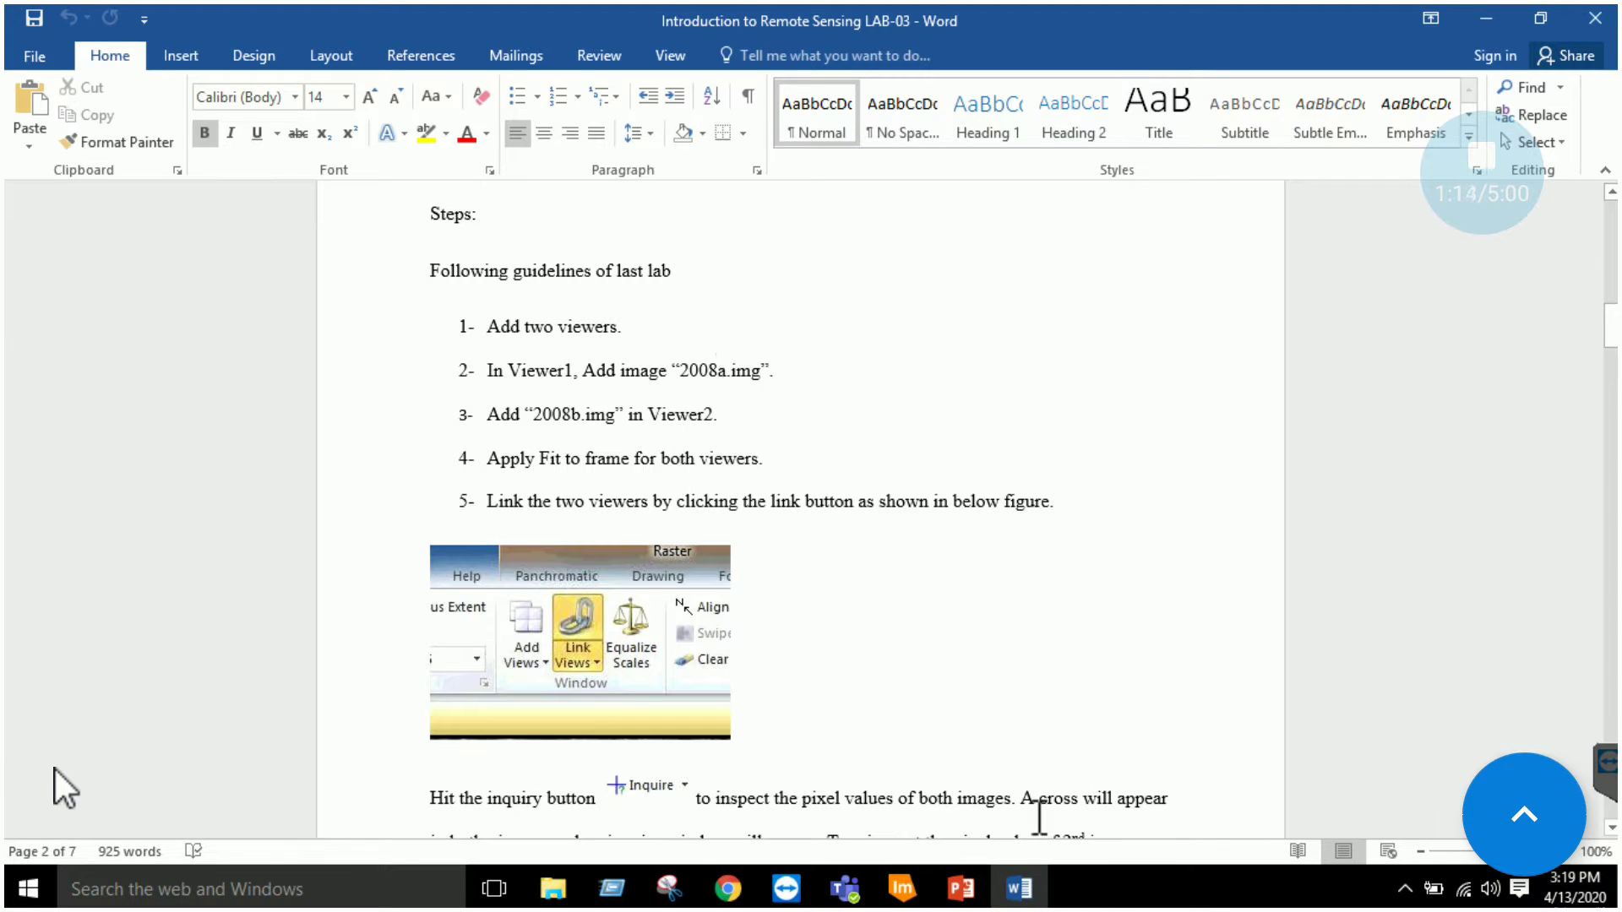
pyautogui.click(902, 888)
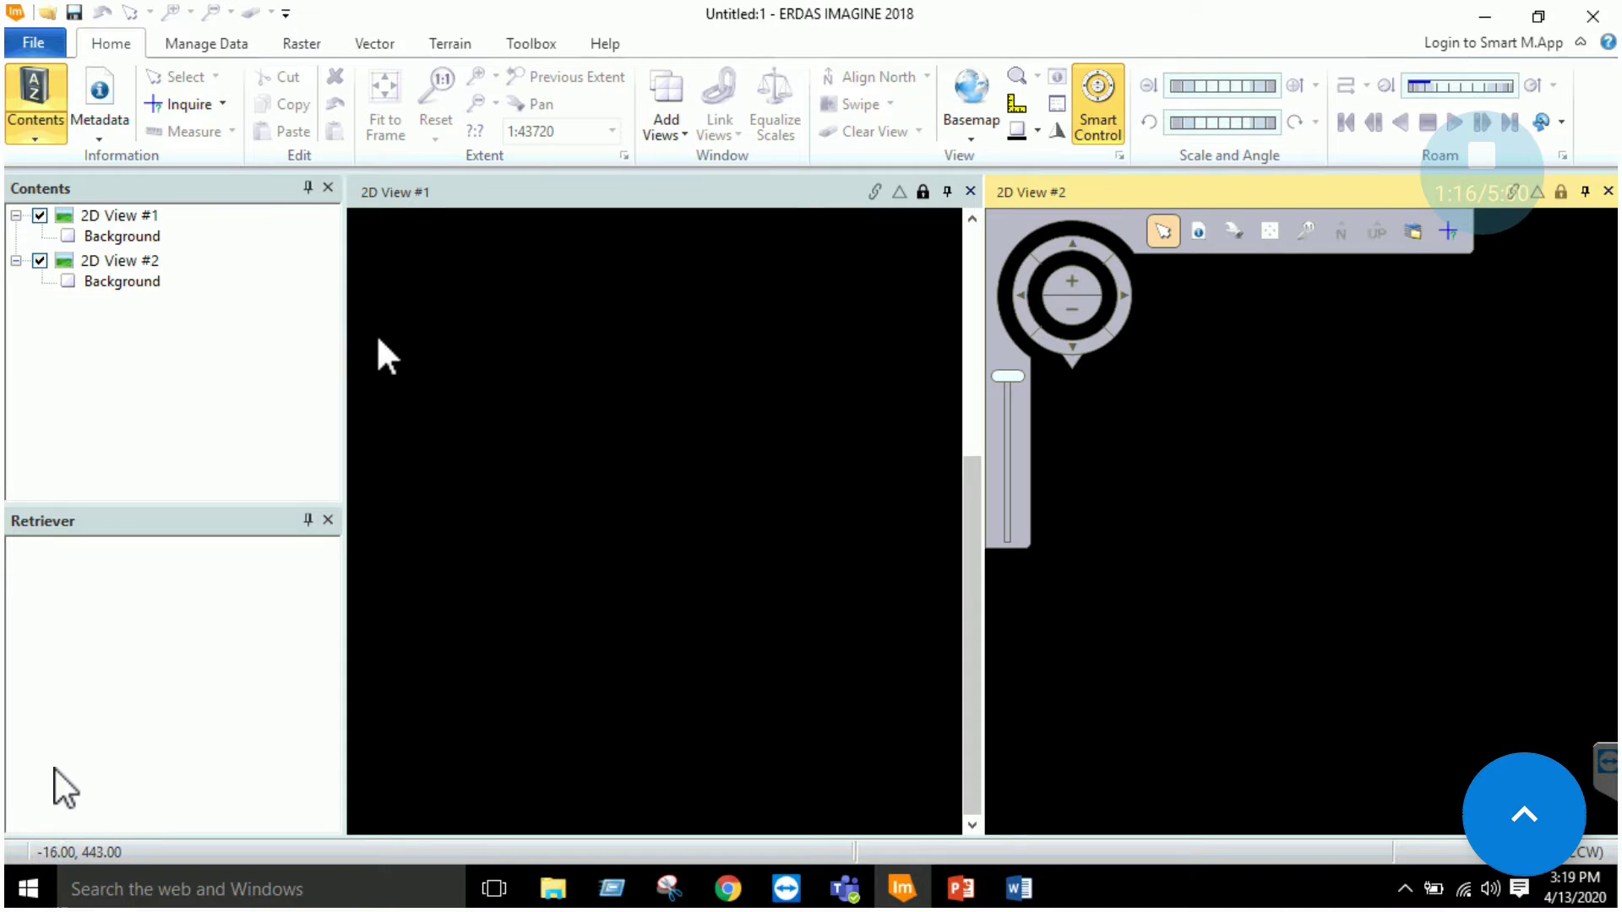
# - Open the raster image 2008a.img from the Introduction to RS folder in 2D View #1 and fit it to the frame
pyautogui.rightClick(141, 218)
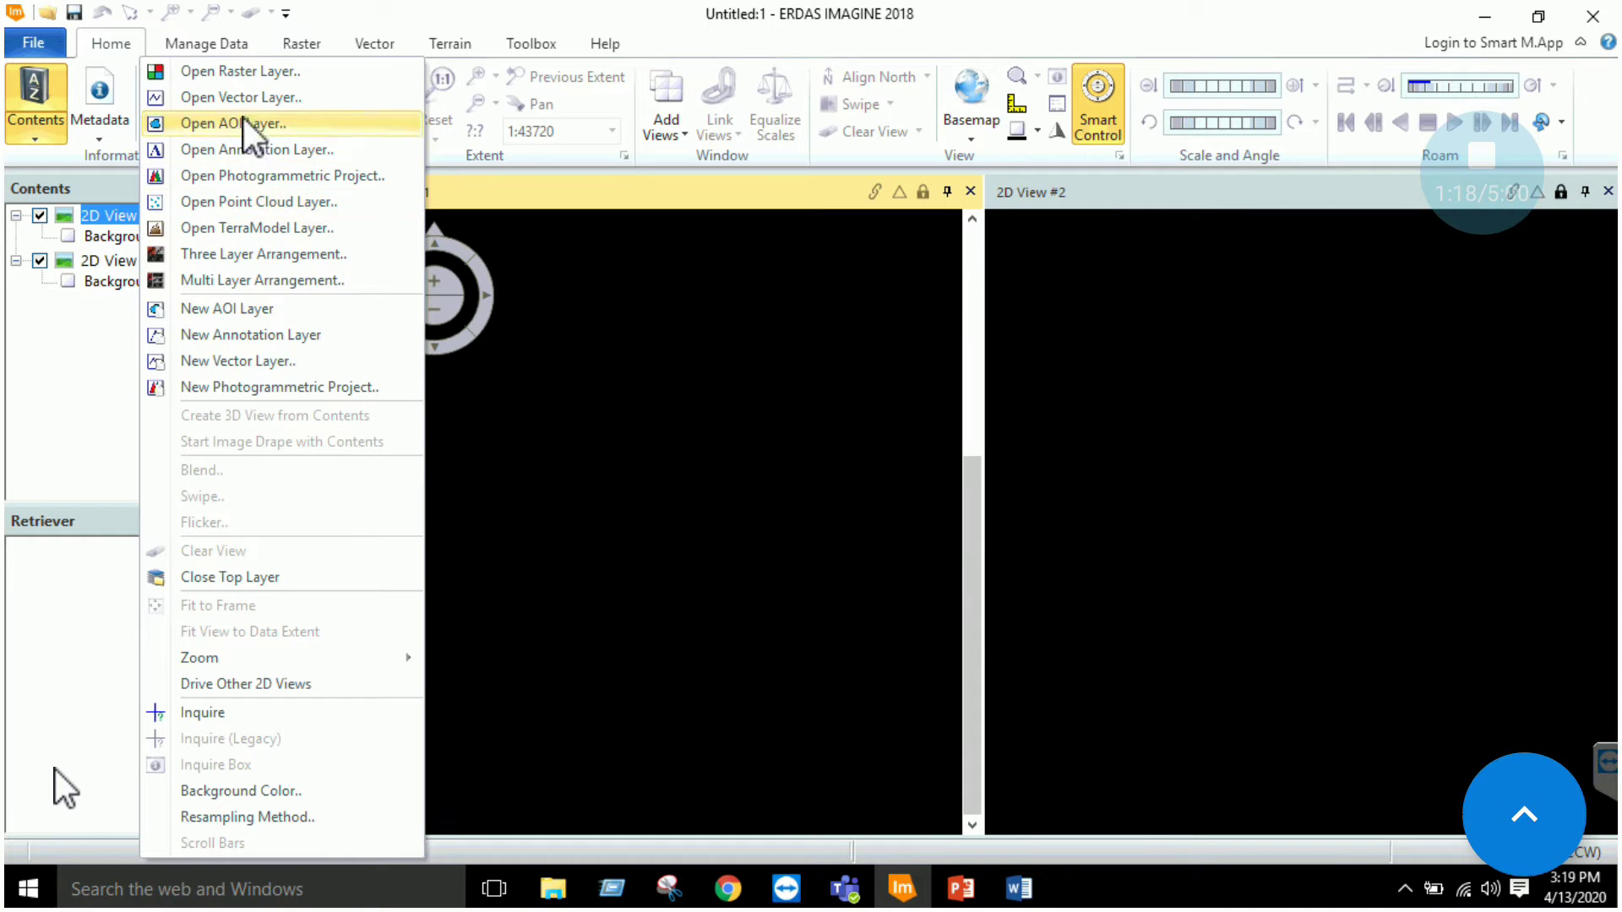
pyautogui.click(249, 72)
pyautogui.click(1019, 446)
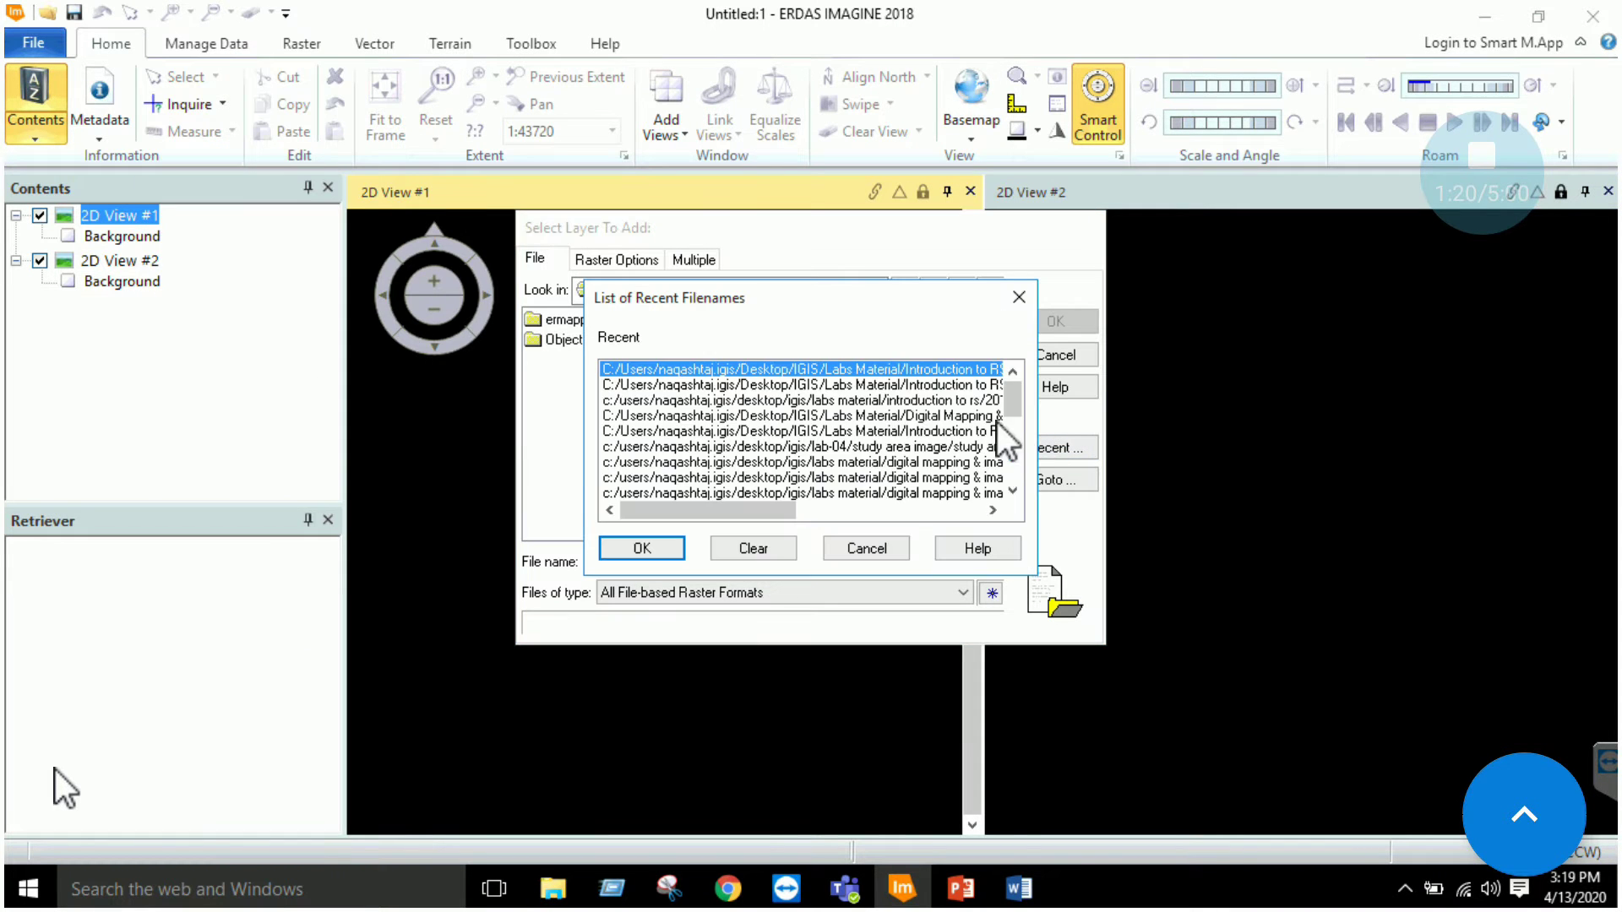
pyautogui.doubleClick(887, 382)
pyautogui.click(906, 291)
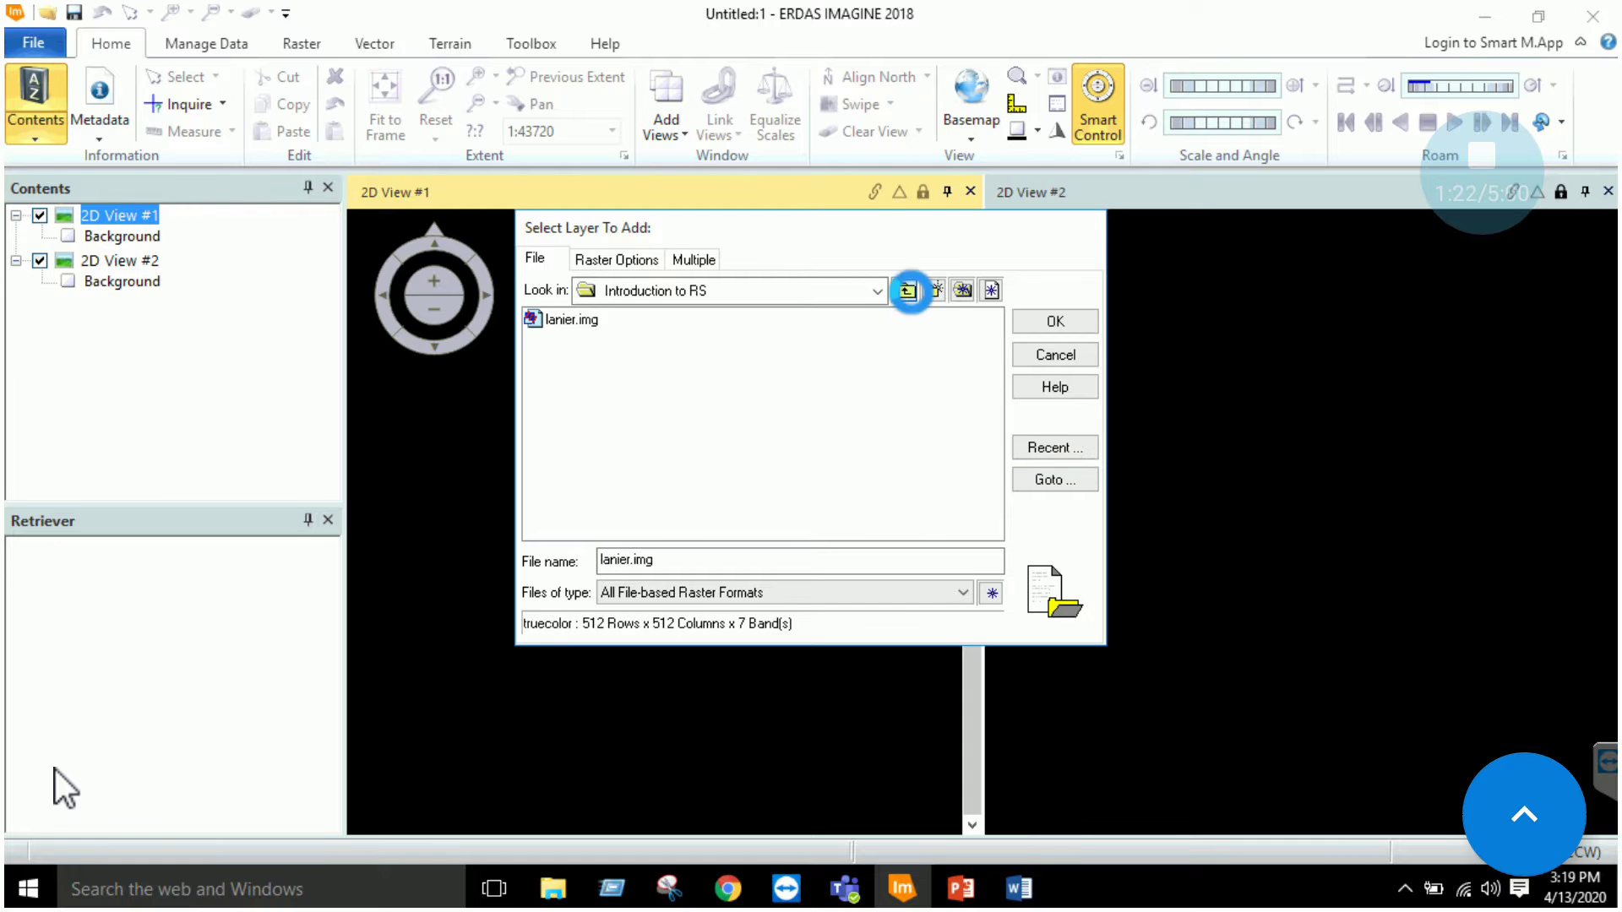
pyautogui.click(929, 463)
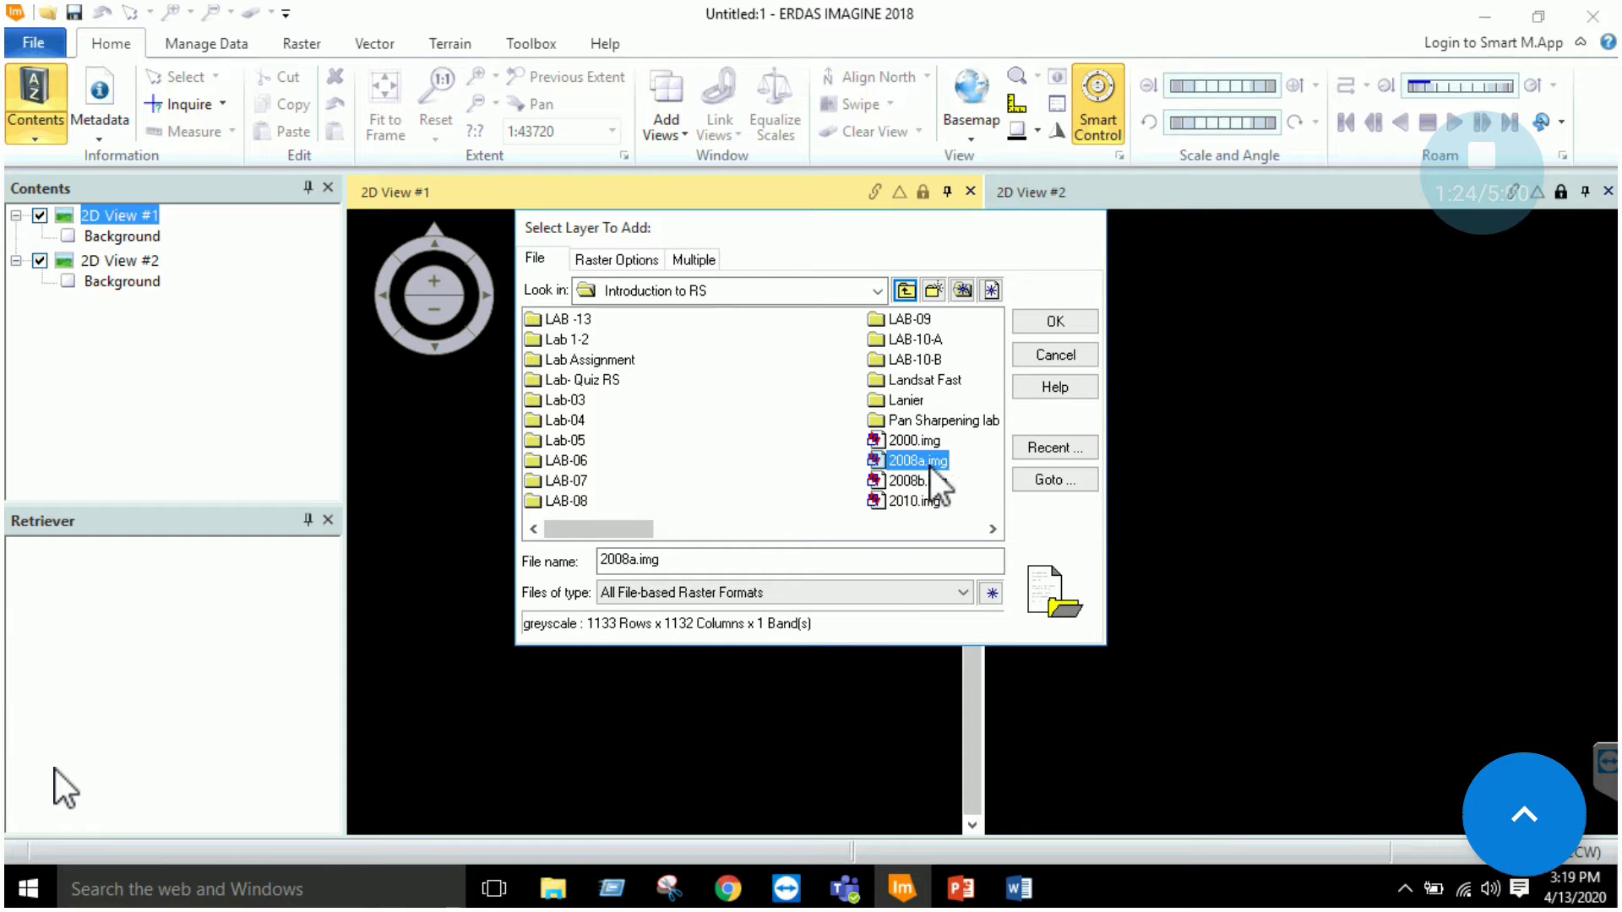
pyautogui.doubleClick(929, 463)
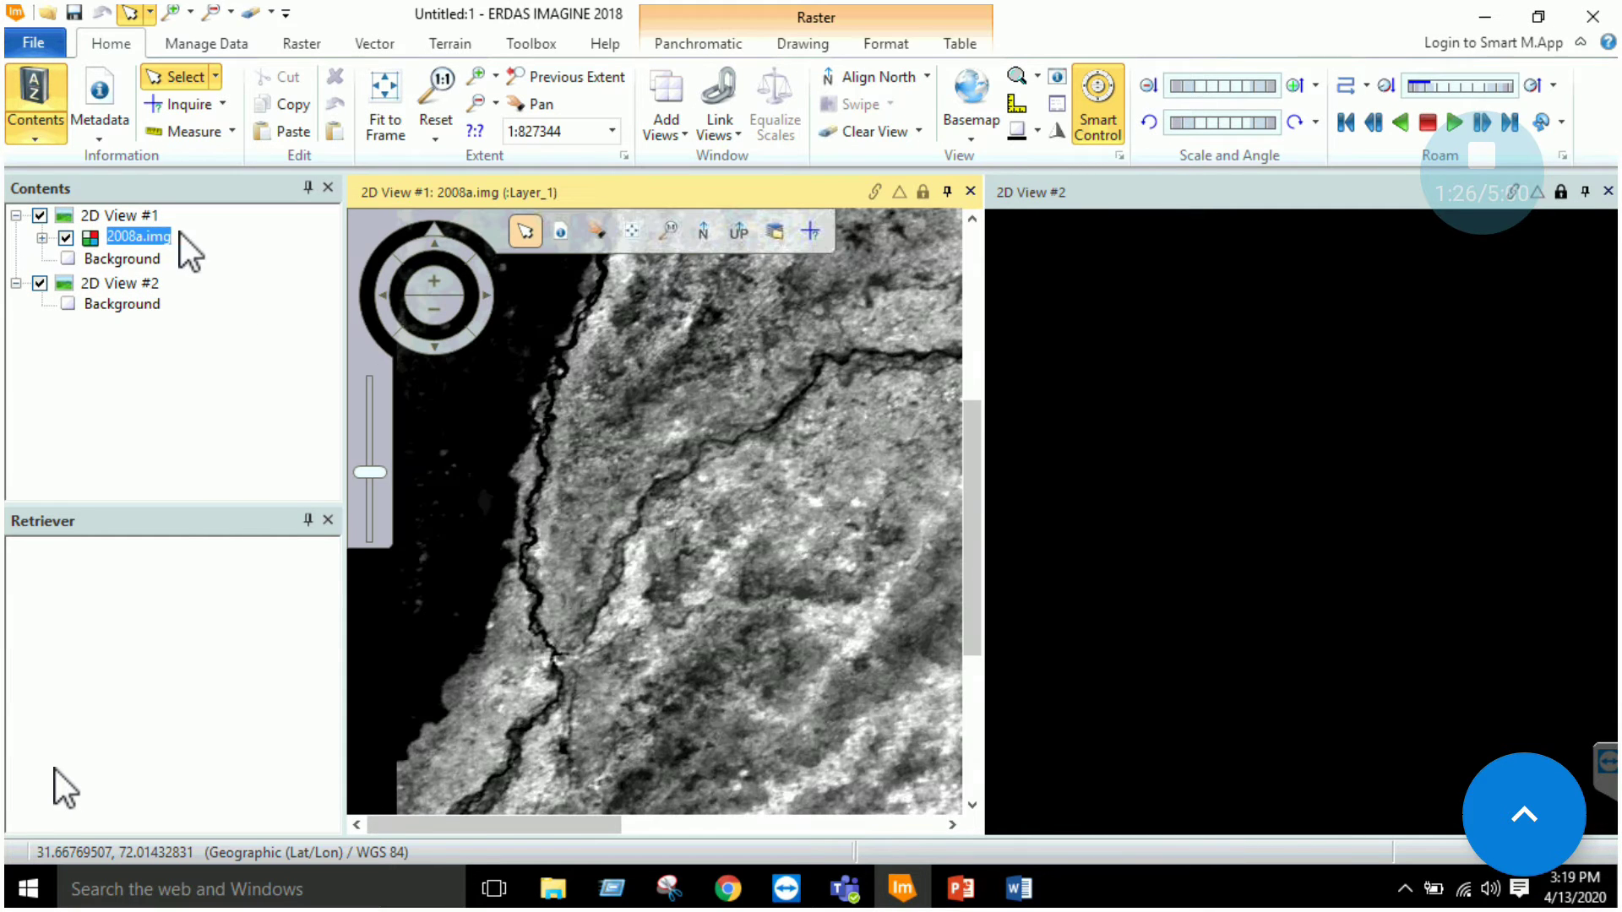
pyautogui.rightClick(153, 240)
pyautogui.click(246, 430)
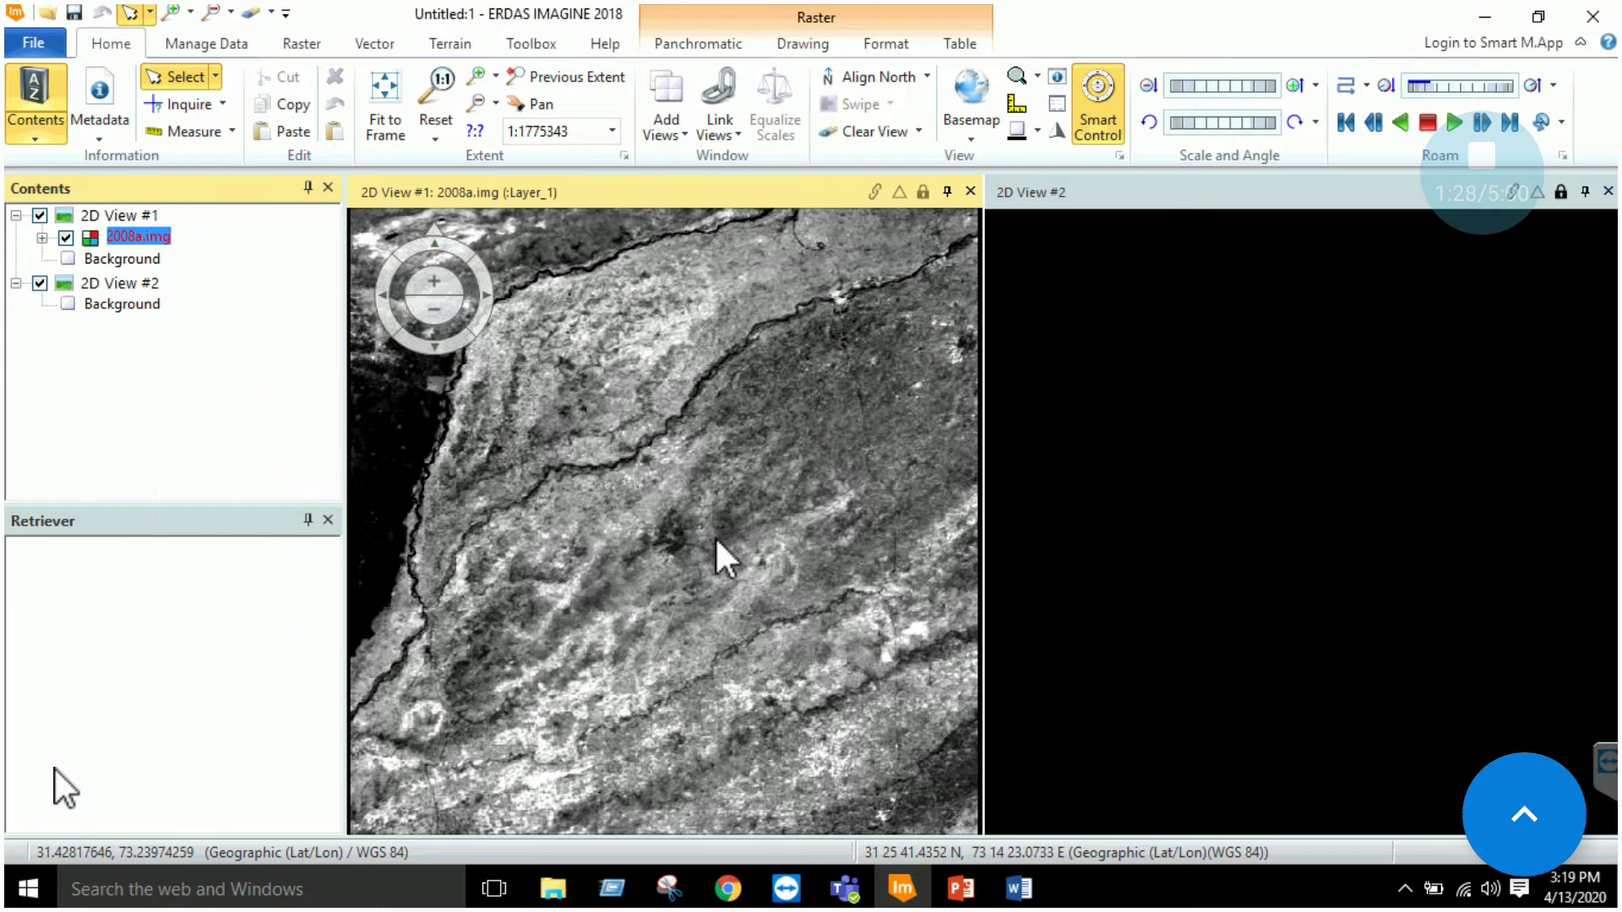
# - Open the raster image 2008b.img in 2D View #2 and fit it to the frame
pyautogui.rightClick(117, 281)
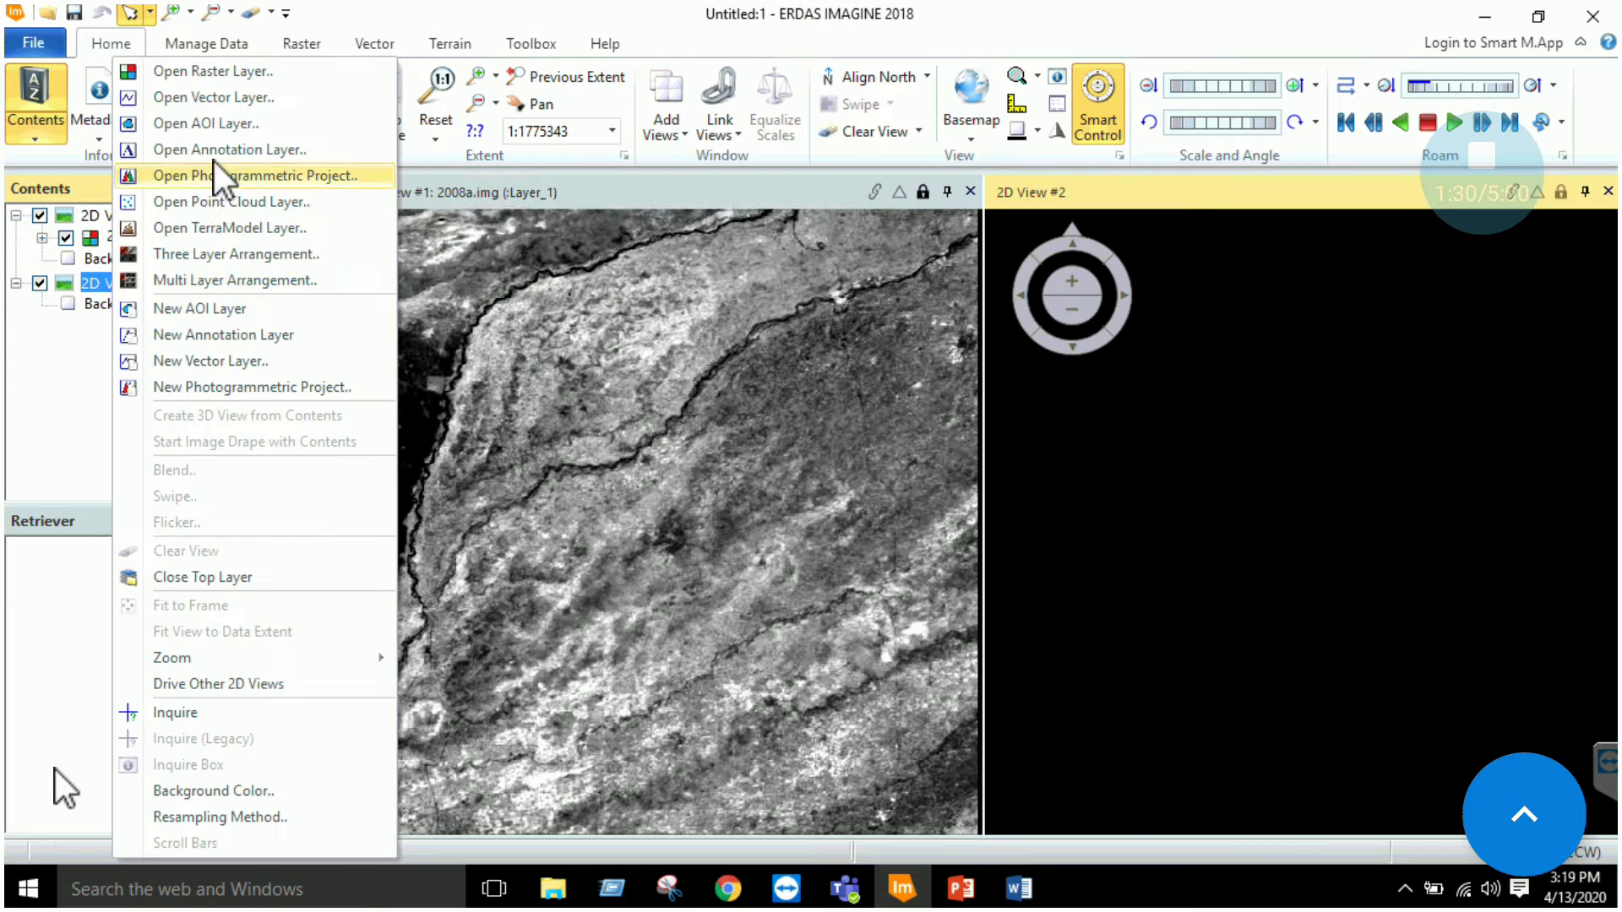
pyautogui.click(233, 70)
pyautogui.click(1050, 448)
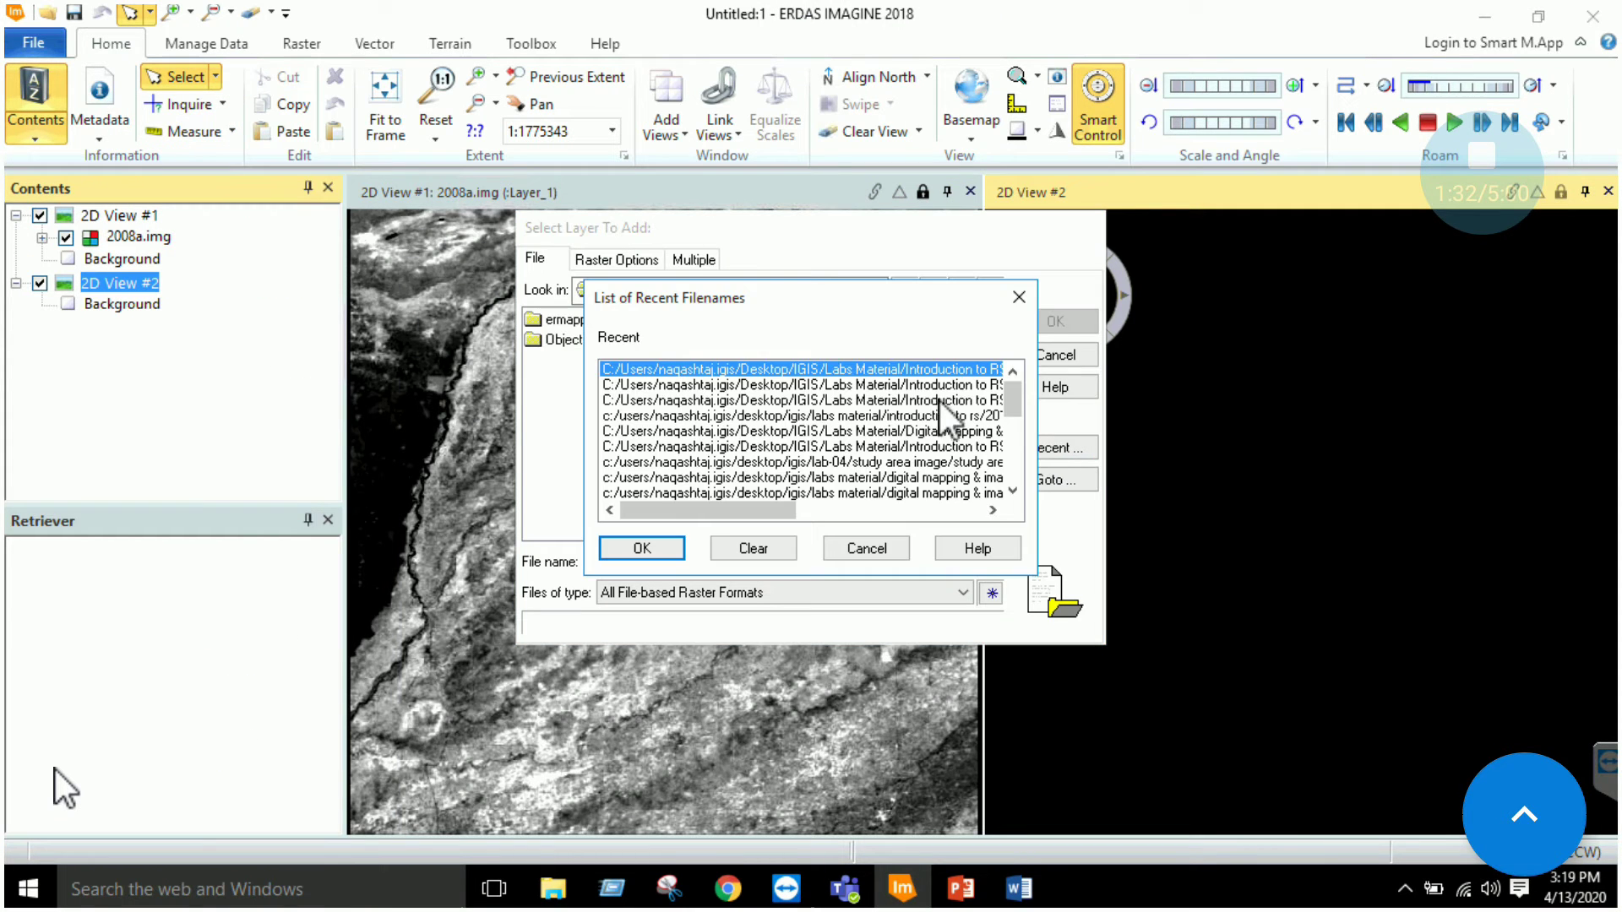
pyautogui.doubleClick(912, 369)
pyautogui.doubleClick(926, 480)
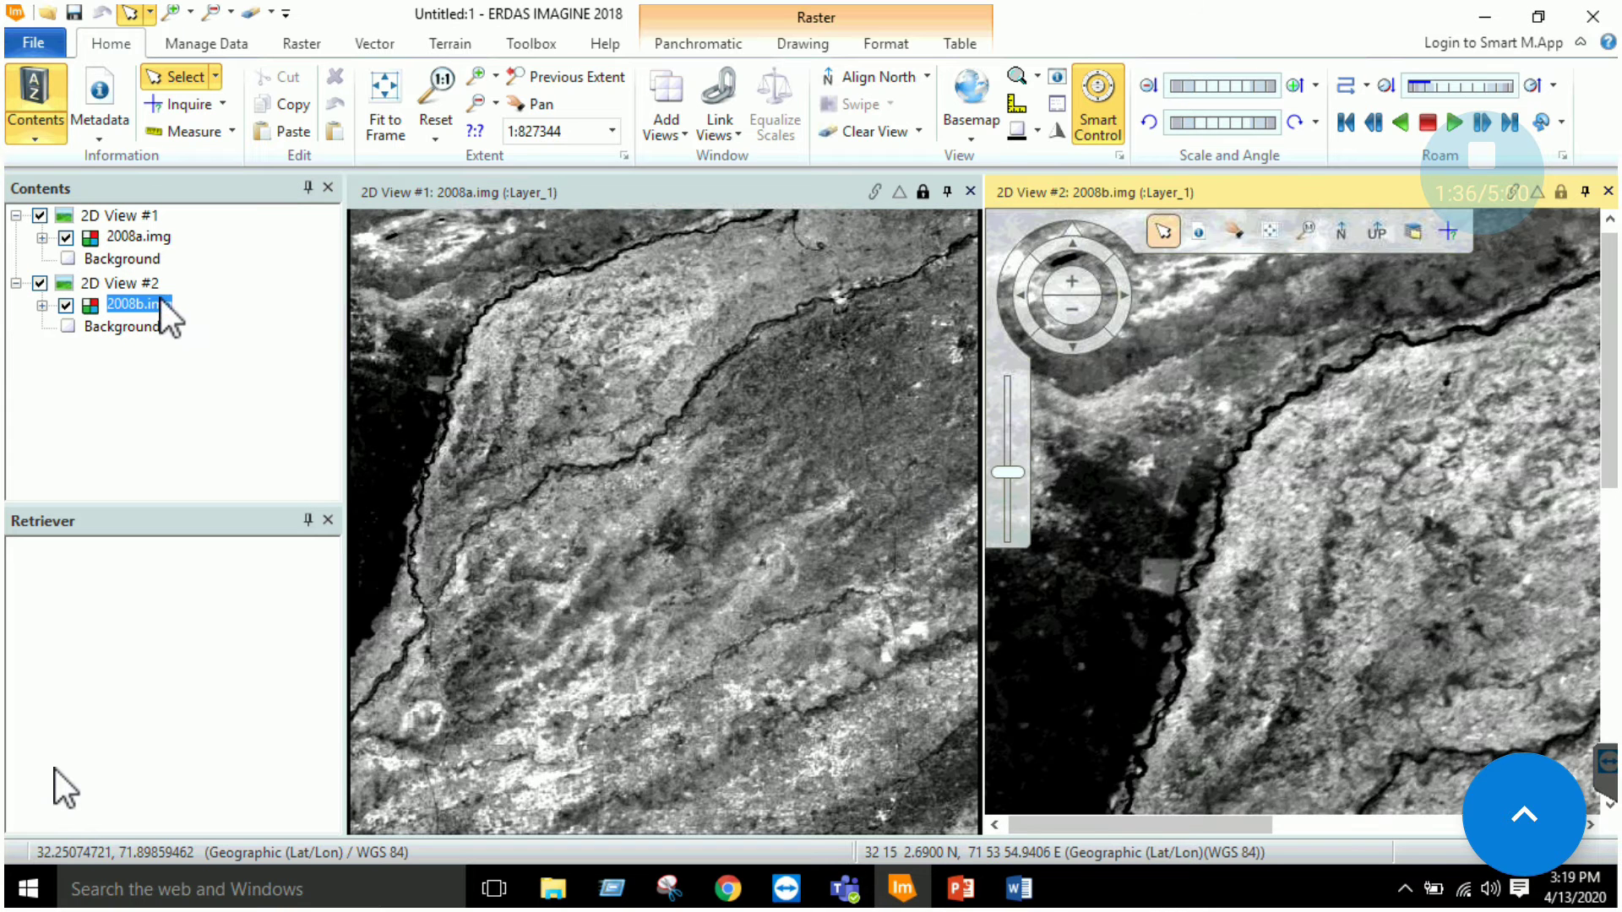
pyautogui.rightClick(162, 302)
pyautogui.click(238, 496)
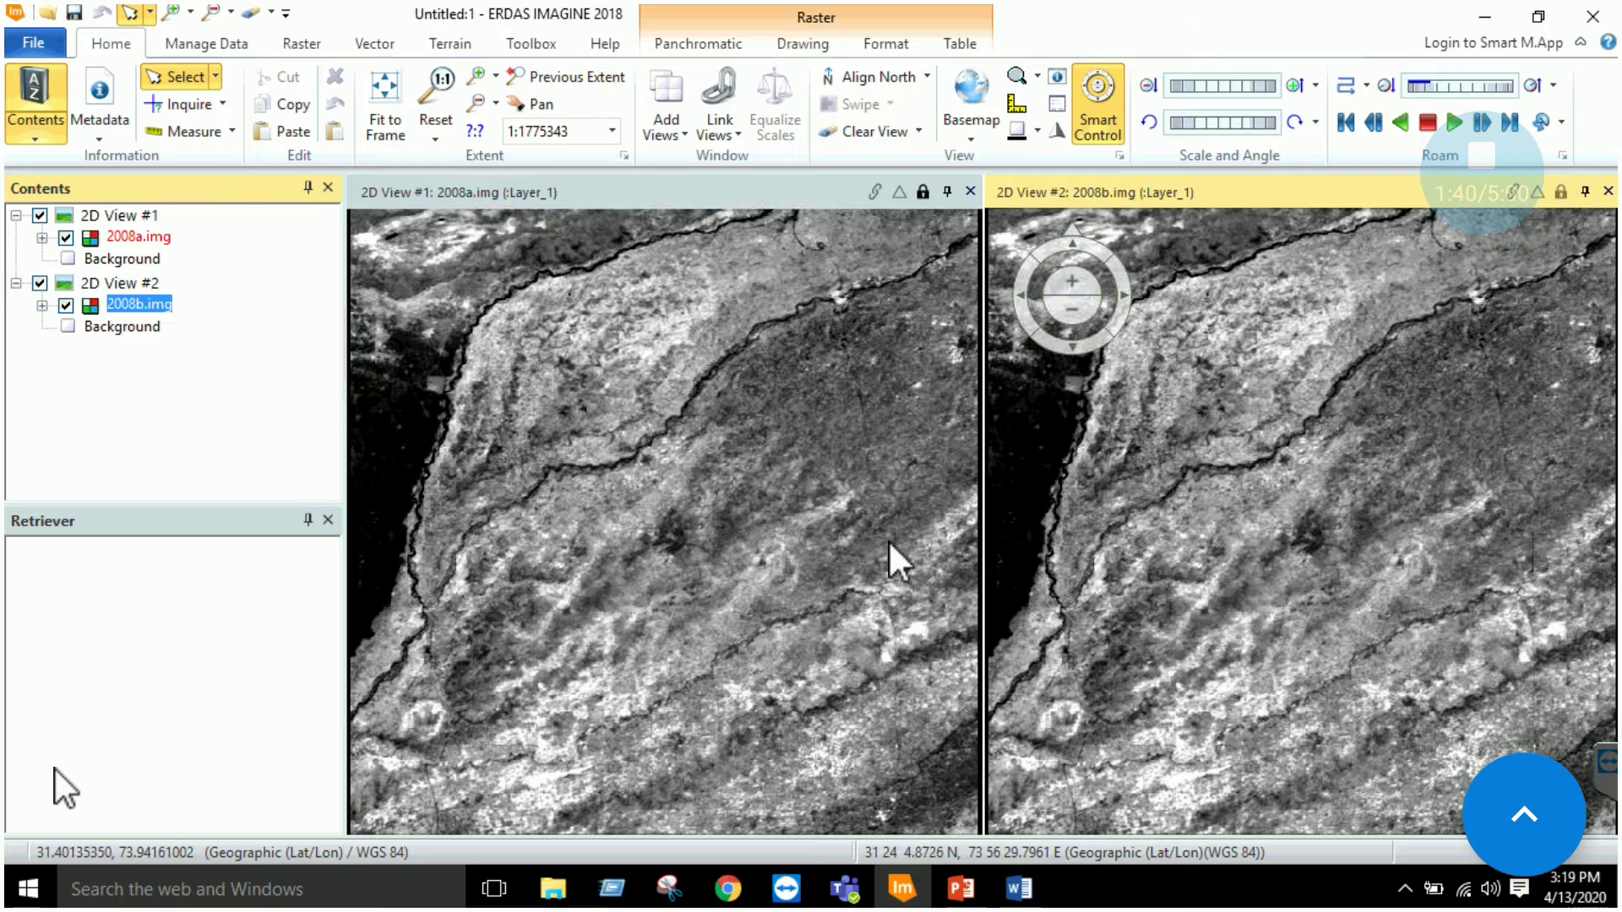
# - Link the two 2D views and make the 2008a.img view active
pyautogui.click(731, 135)
pyautogui.click(744, 160)
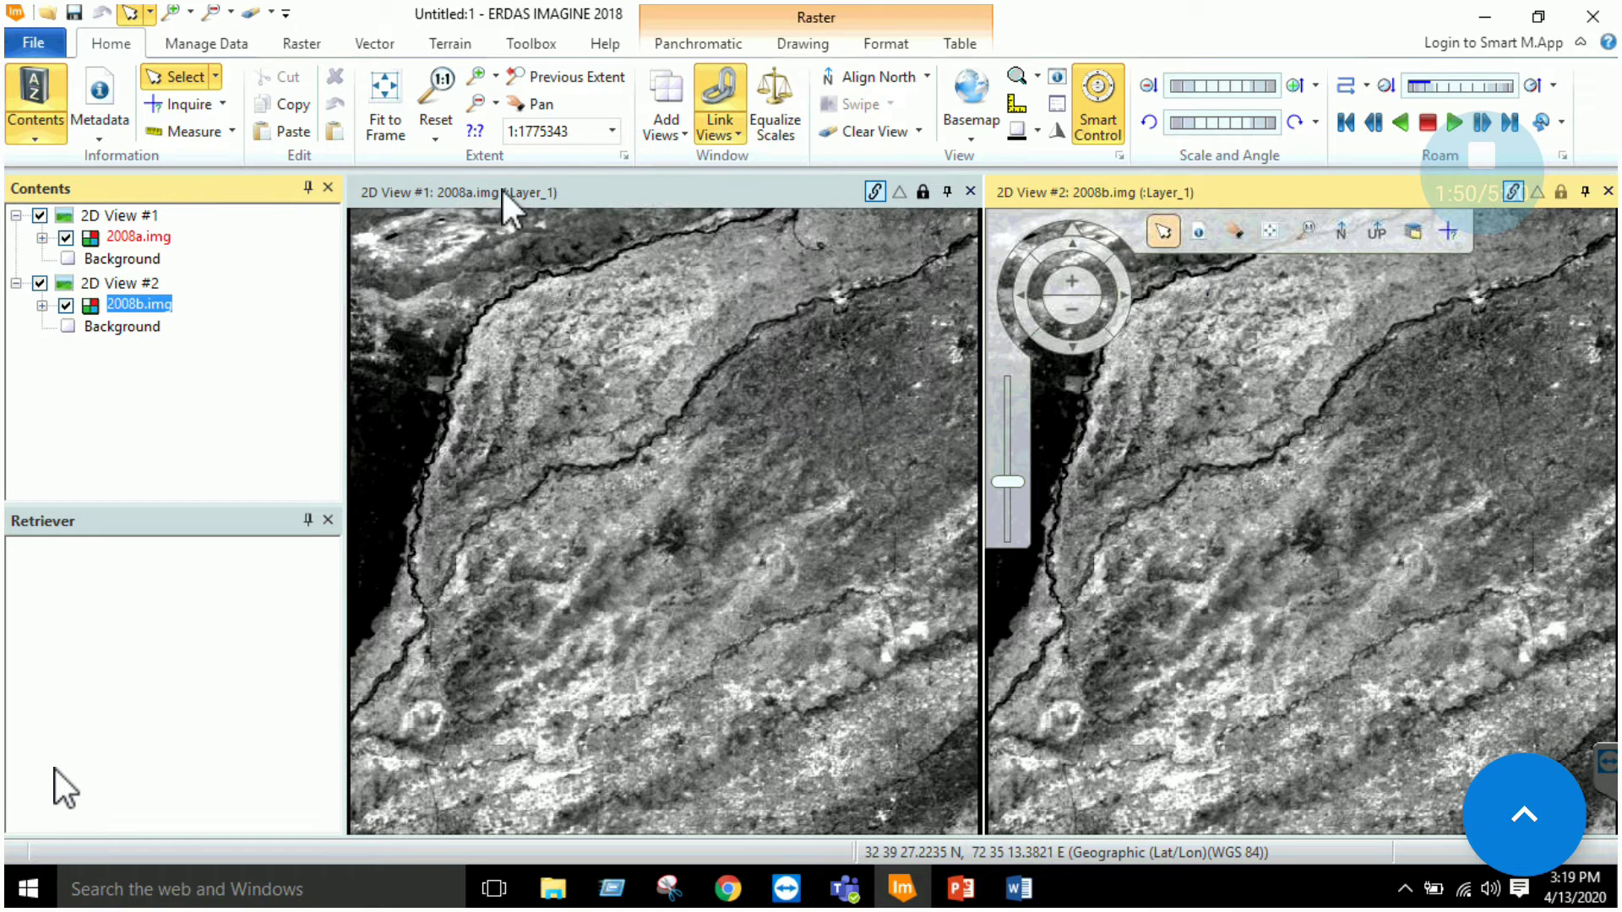
pyautogui.click(711, 428)
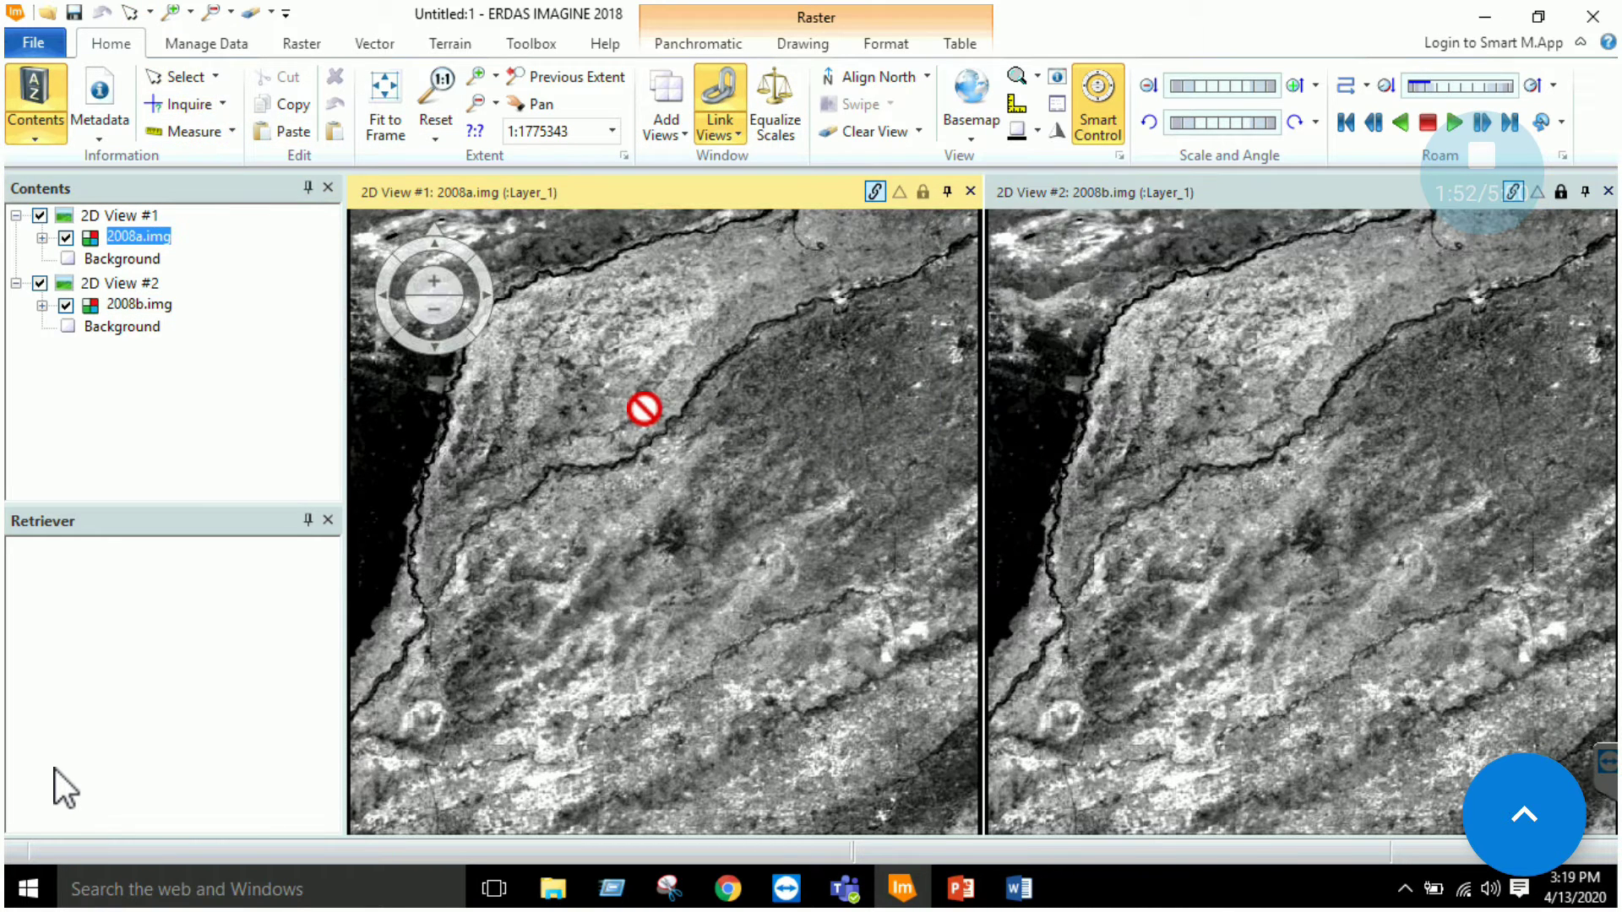
# - Start the Inquire cursor and move its crosshair to several locations on 2008a.img to inspect pixel values
pyautogui.click(194, 103)
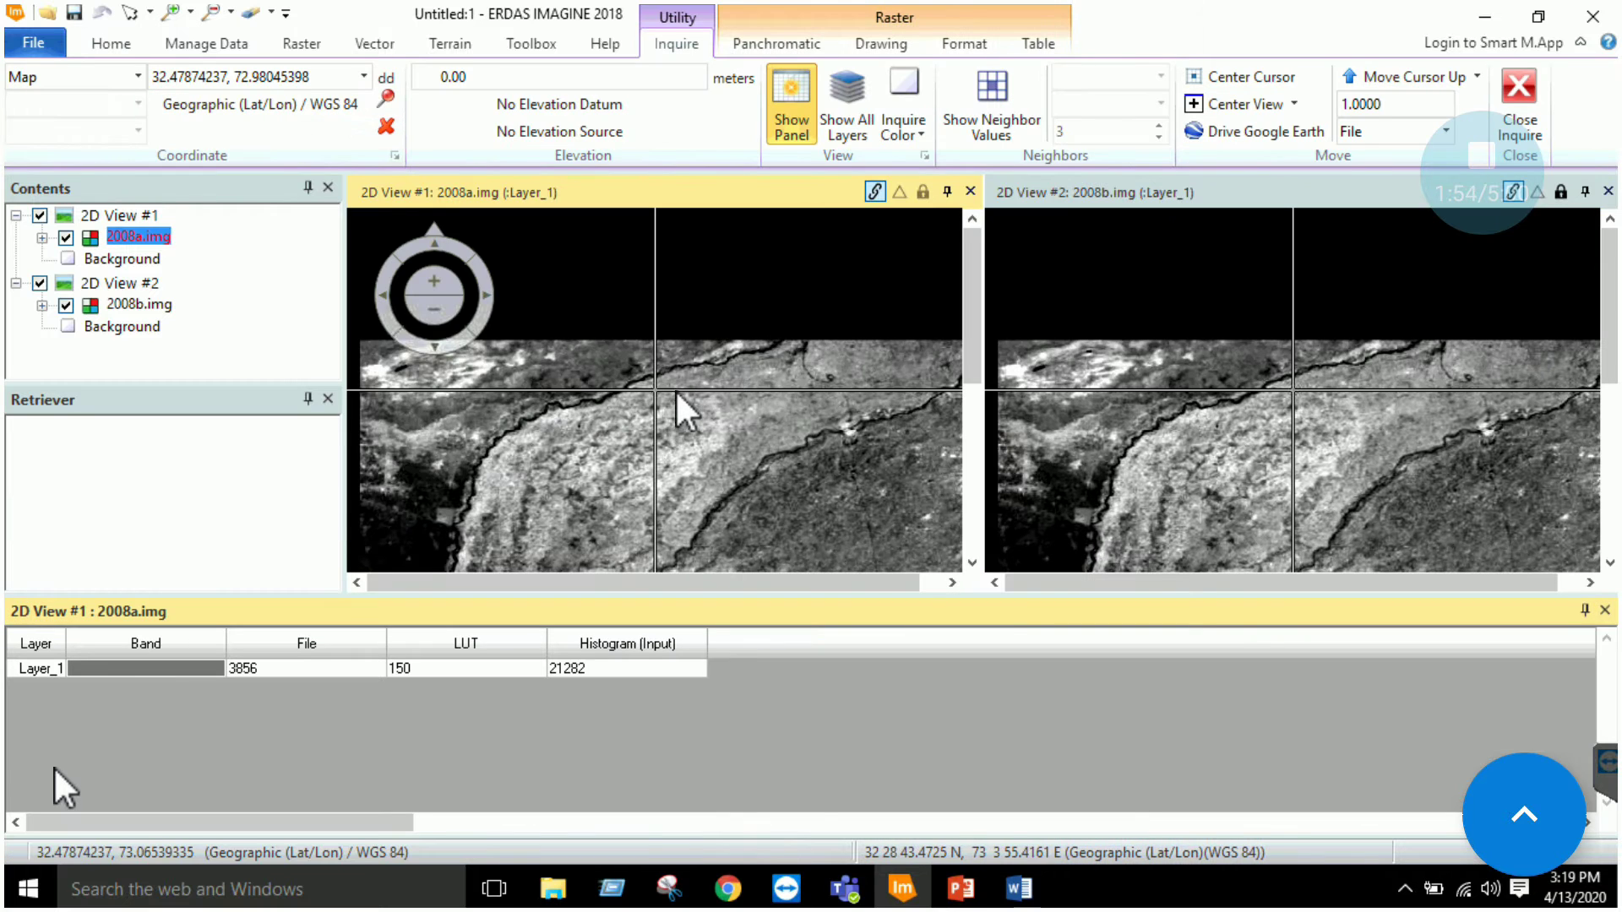
pyautogui.moveTo(657, 387); pyautogui.dragTo(636, 442)
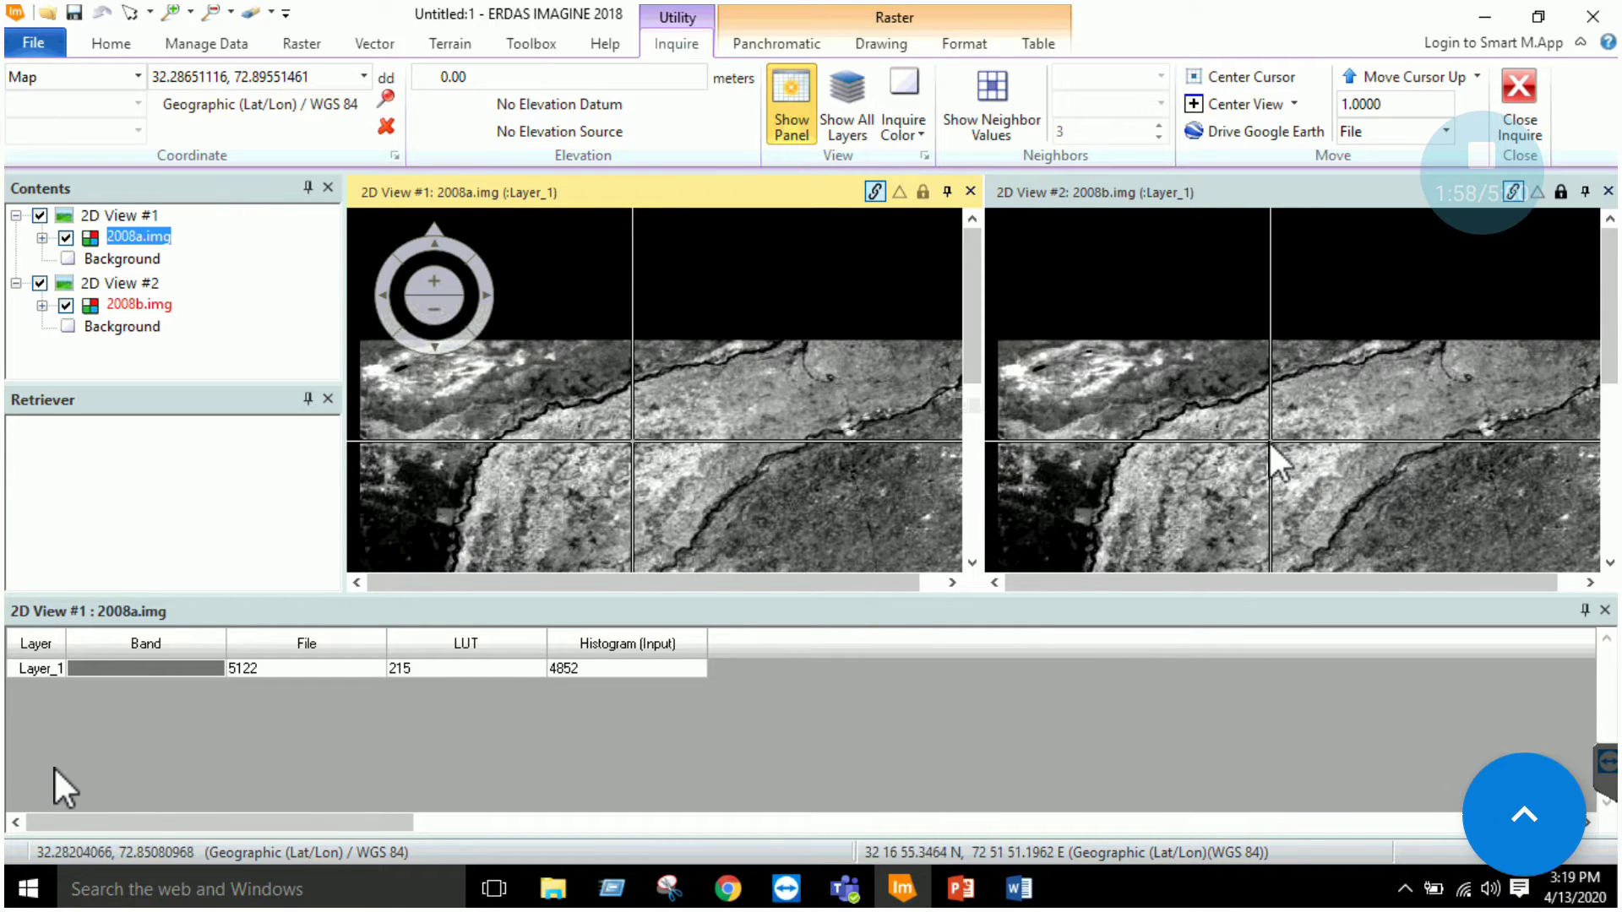
pyautogui.moveTo(635, 437); pyautogui.dragTo(746, 480)
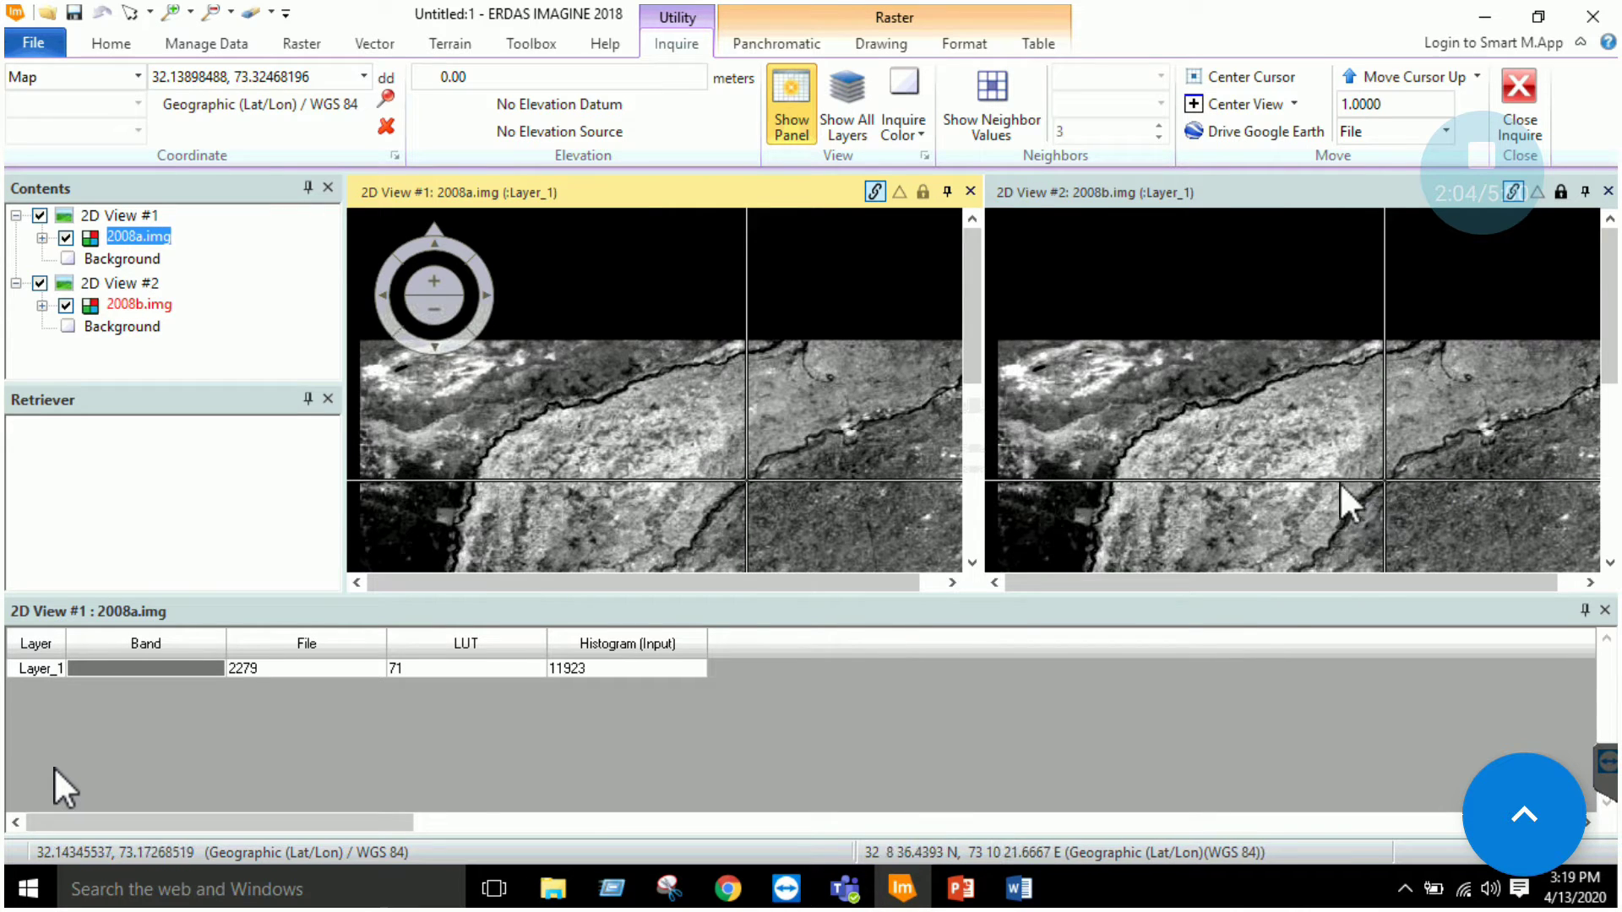
pyautogui.moveTo(749, 480); pyautogui.dragTo(705, 456)
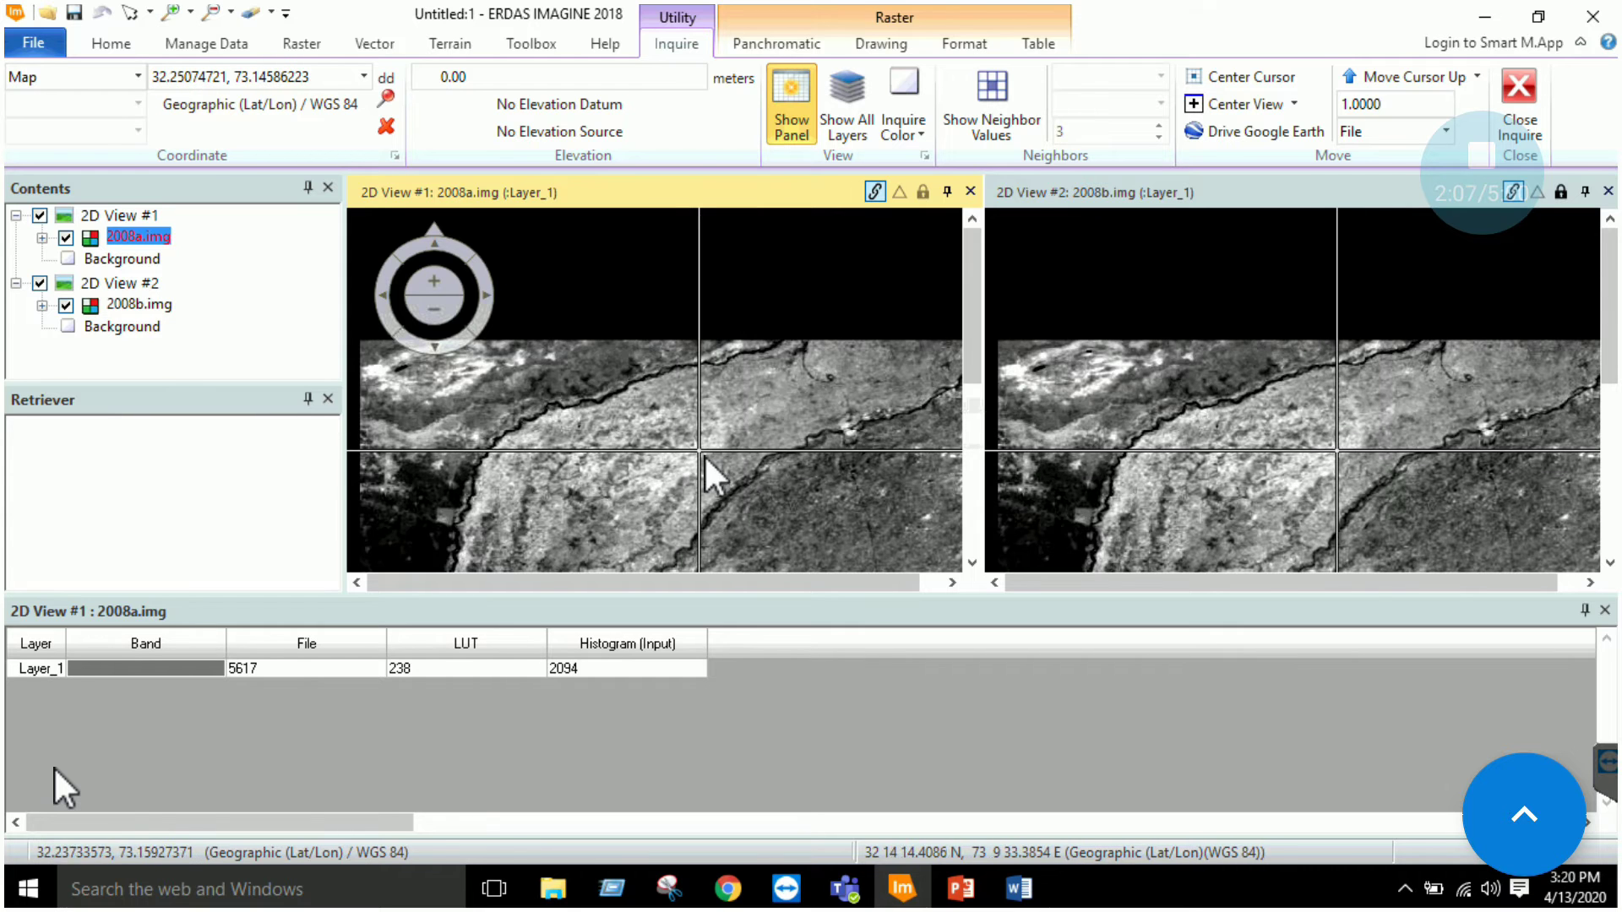
# - Switch to the Word lab document and read the Inquire instructions and the Q1 table for recording pixel values
pyautogui.click(1020, 889)
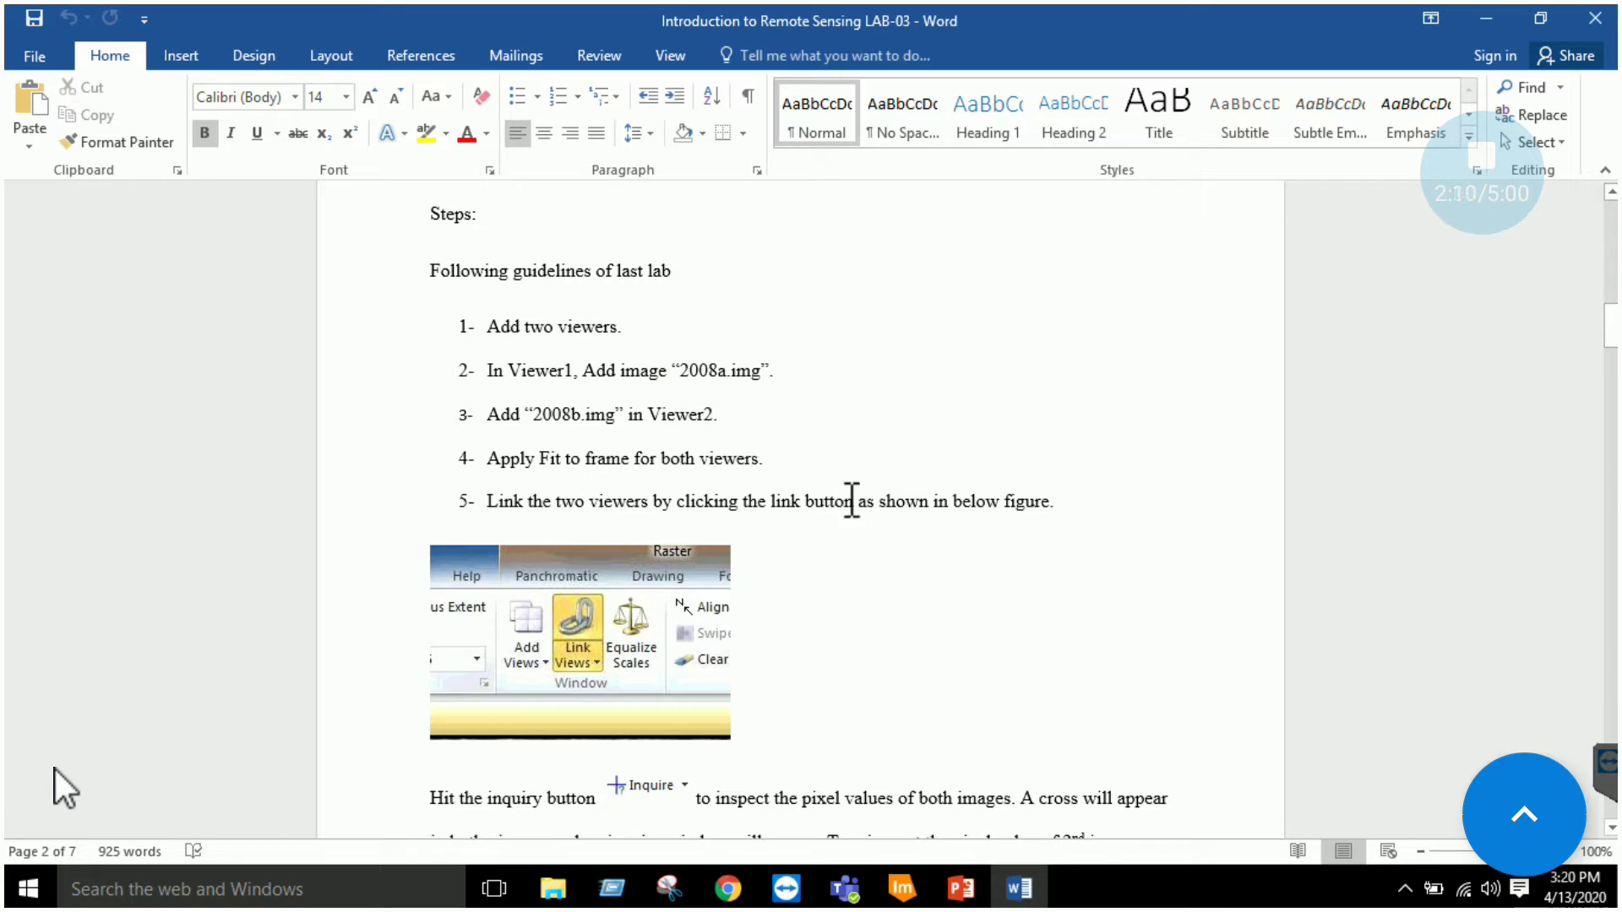
pyautogui.scroll(-2, 820, 462)
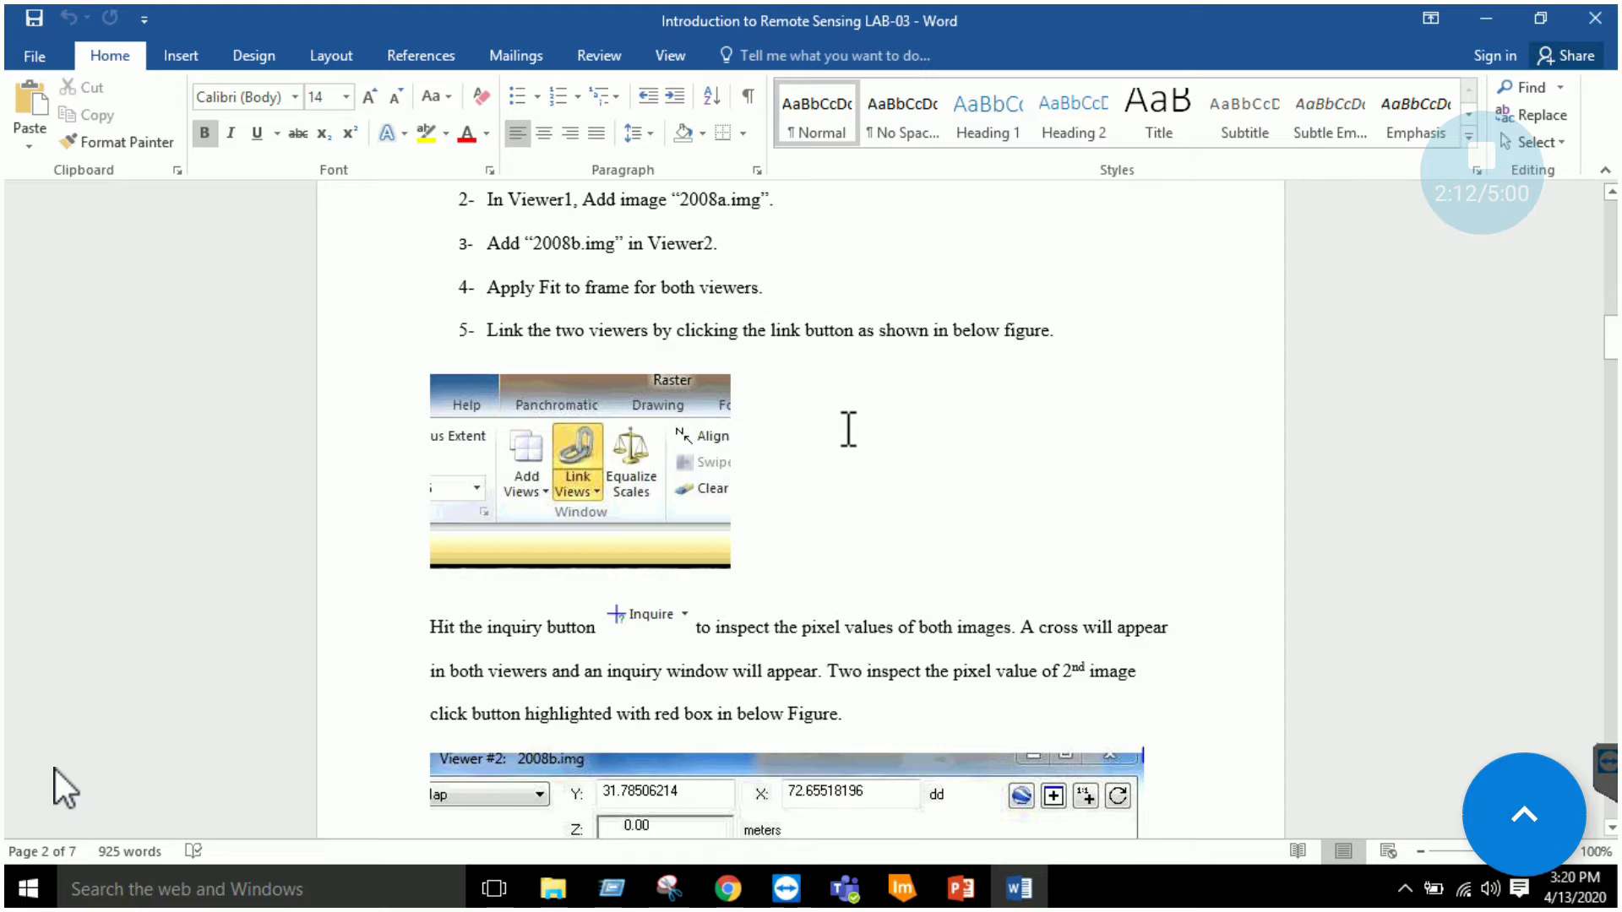
pyautogui.scroll(-4, 848, 429)
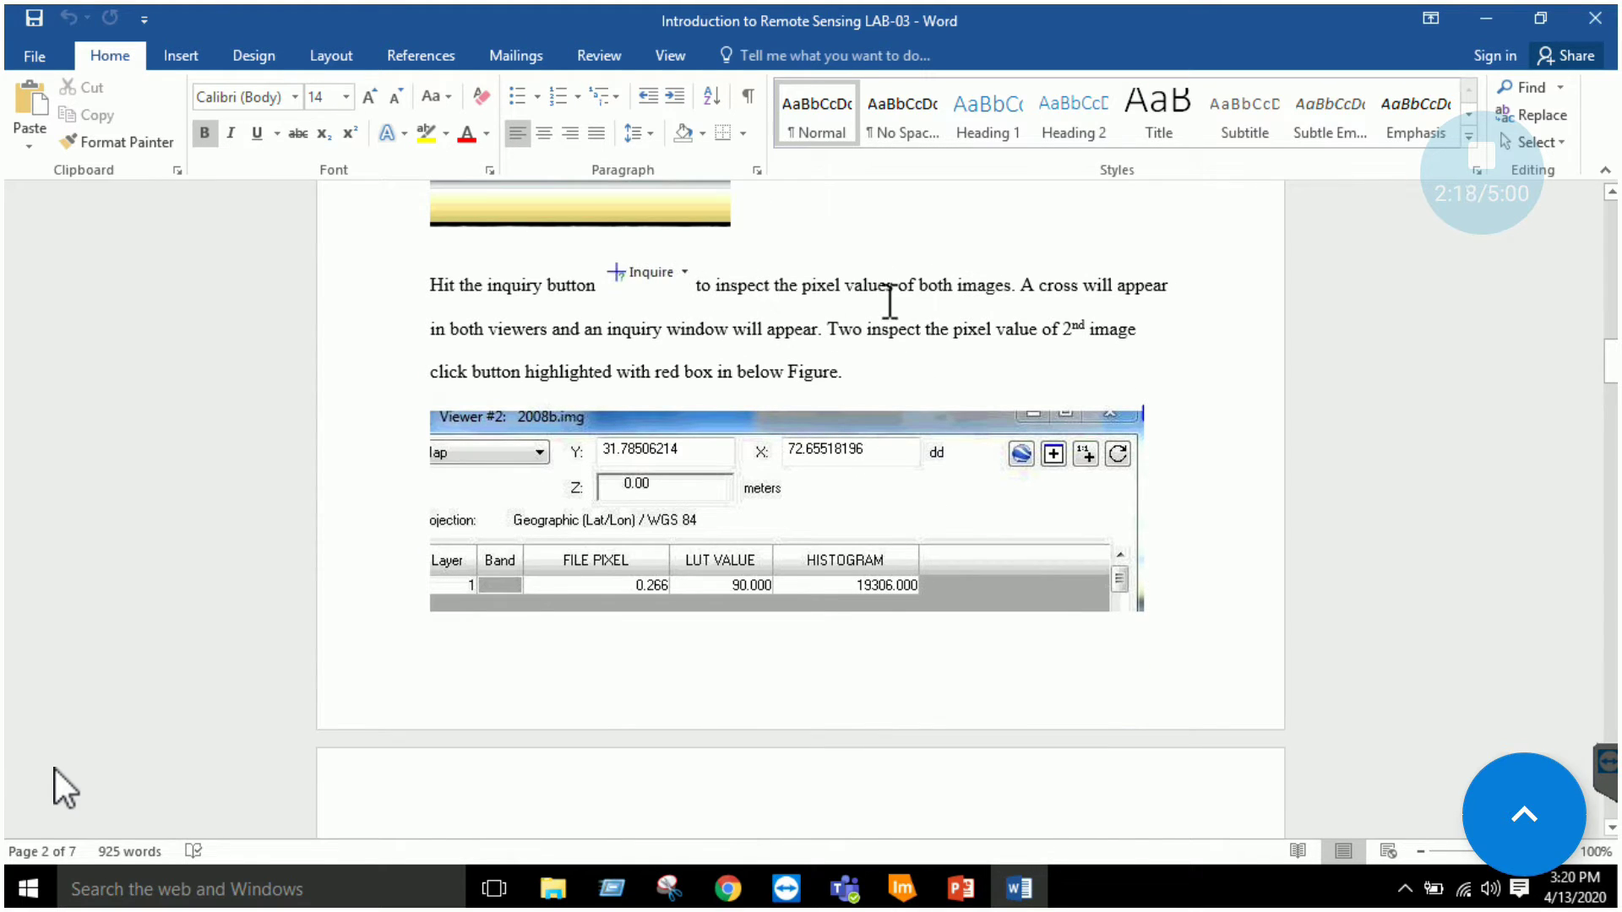
pyautogui.scroll(-5, 875, 380)
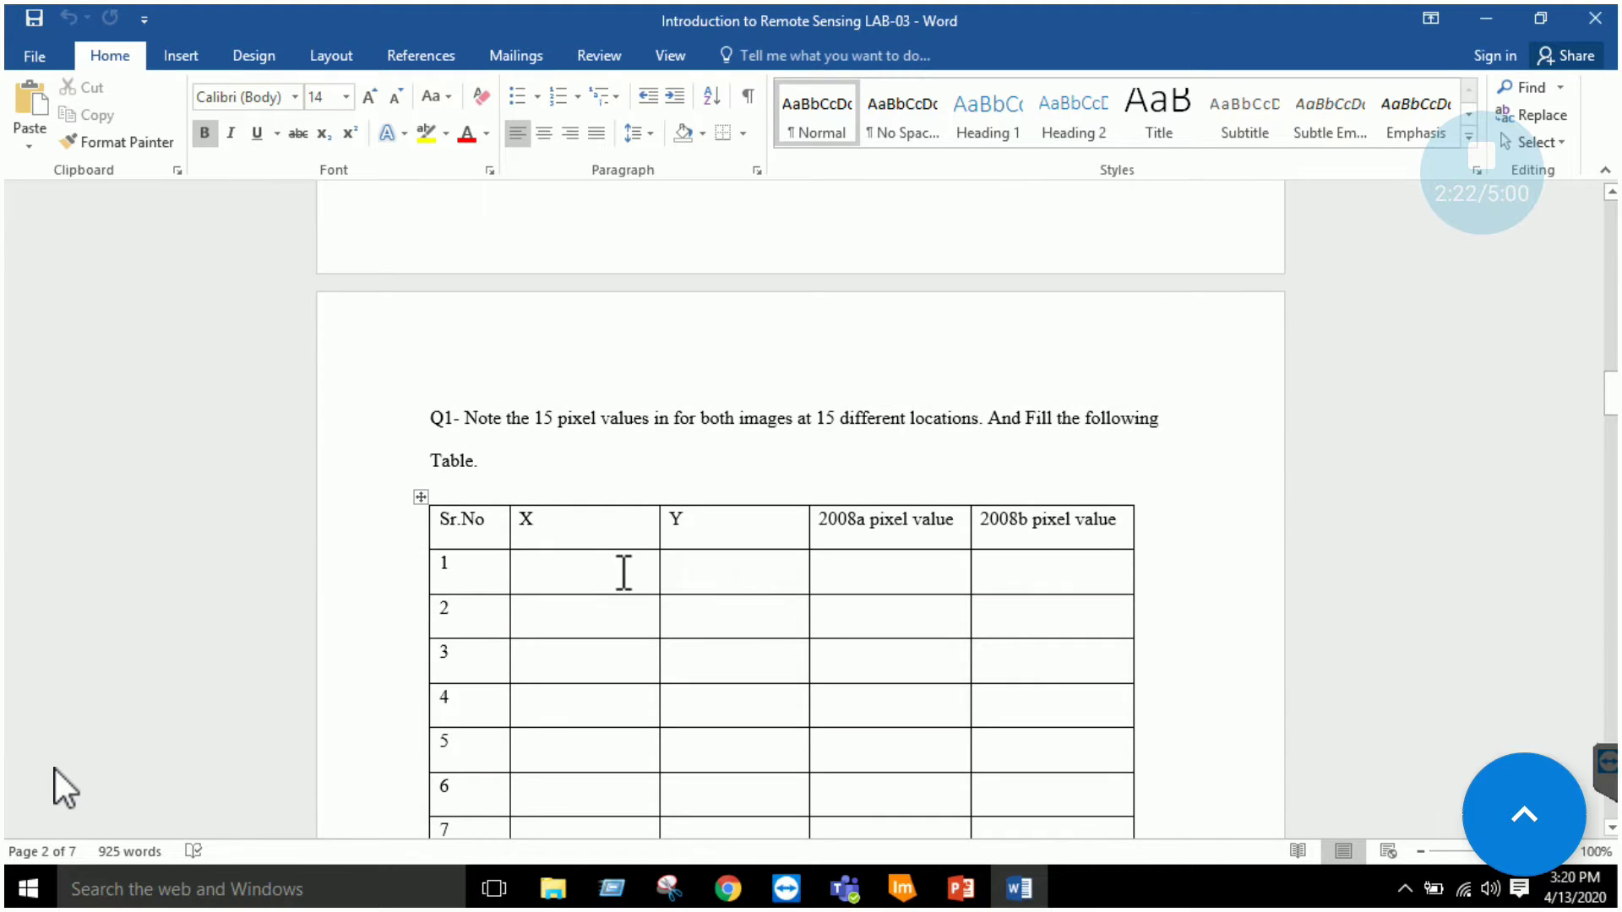
pyautogui.scroll(-1, 623, 573)
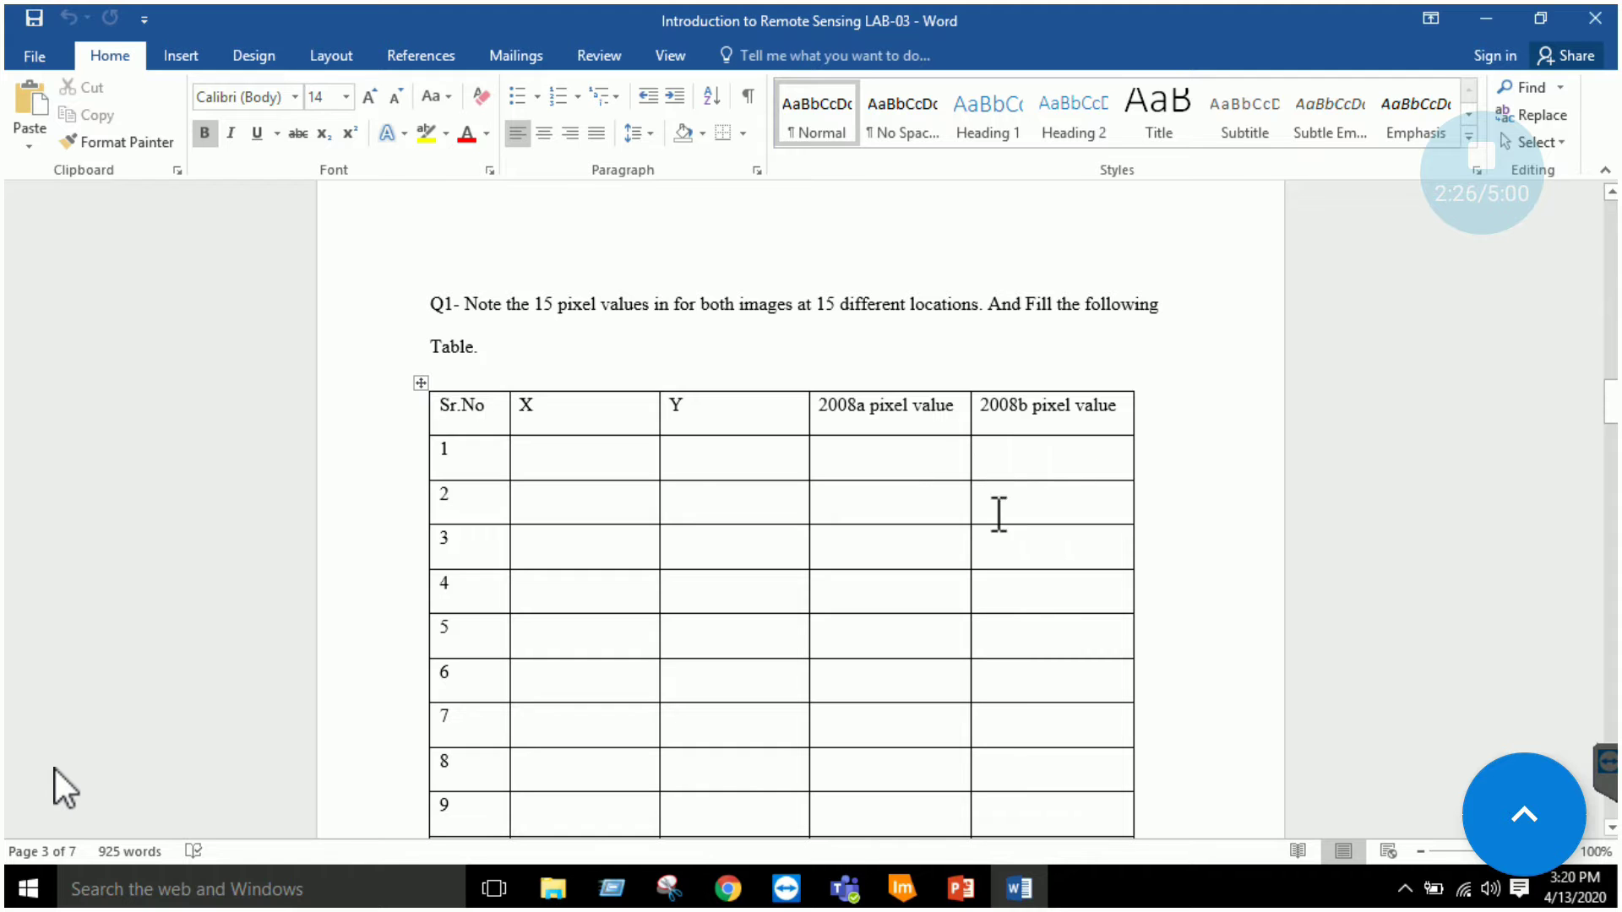
# - Switch to ERDAS IMAGINE and move the Inquire crosshair to a new location on 2008a.img
pyautogui.click(902, 889)
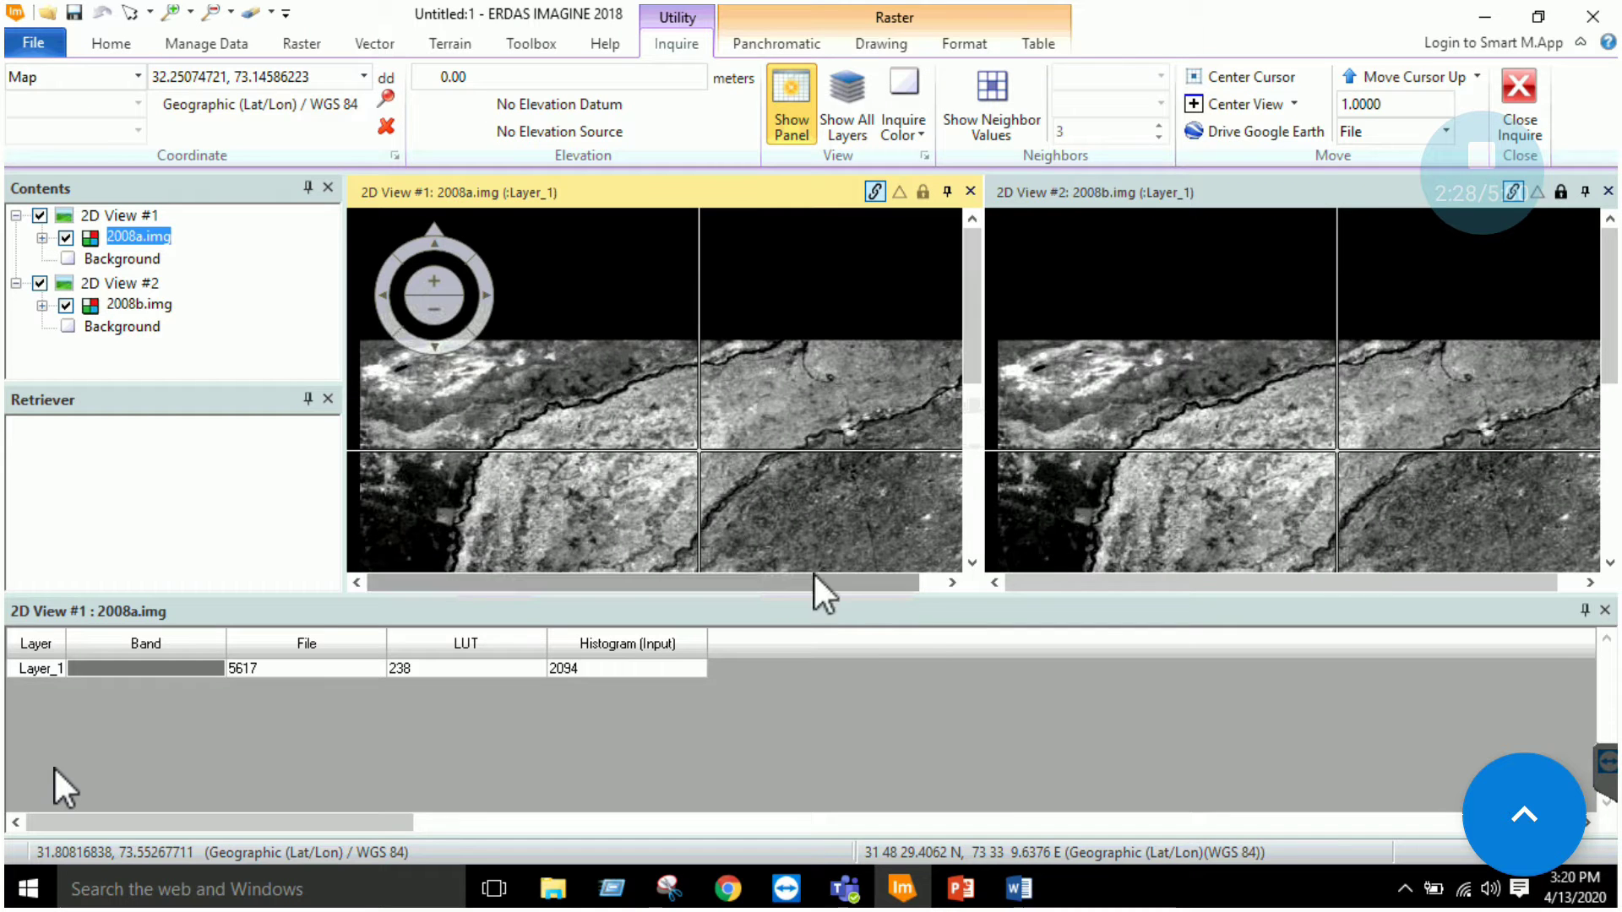
pyautogui.moveTo(699, 451); pyautogui.dragTo(741, 489)
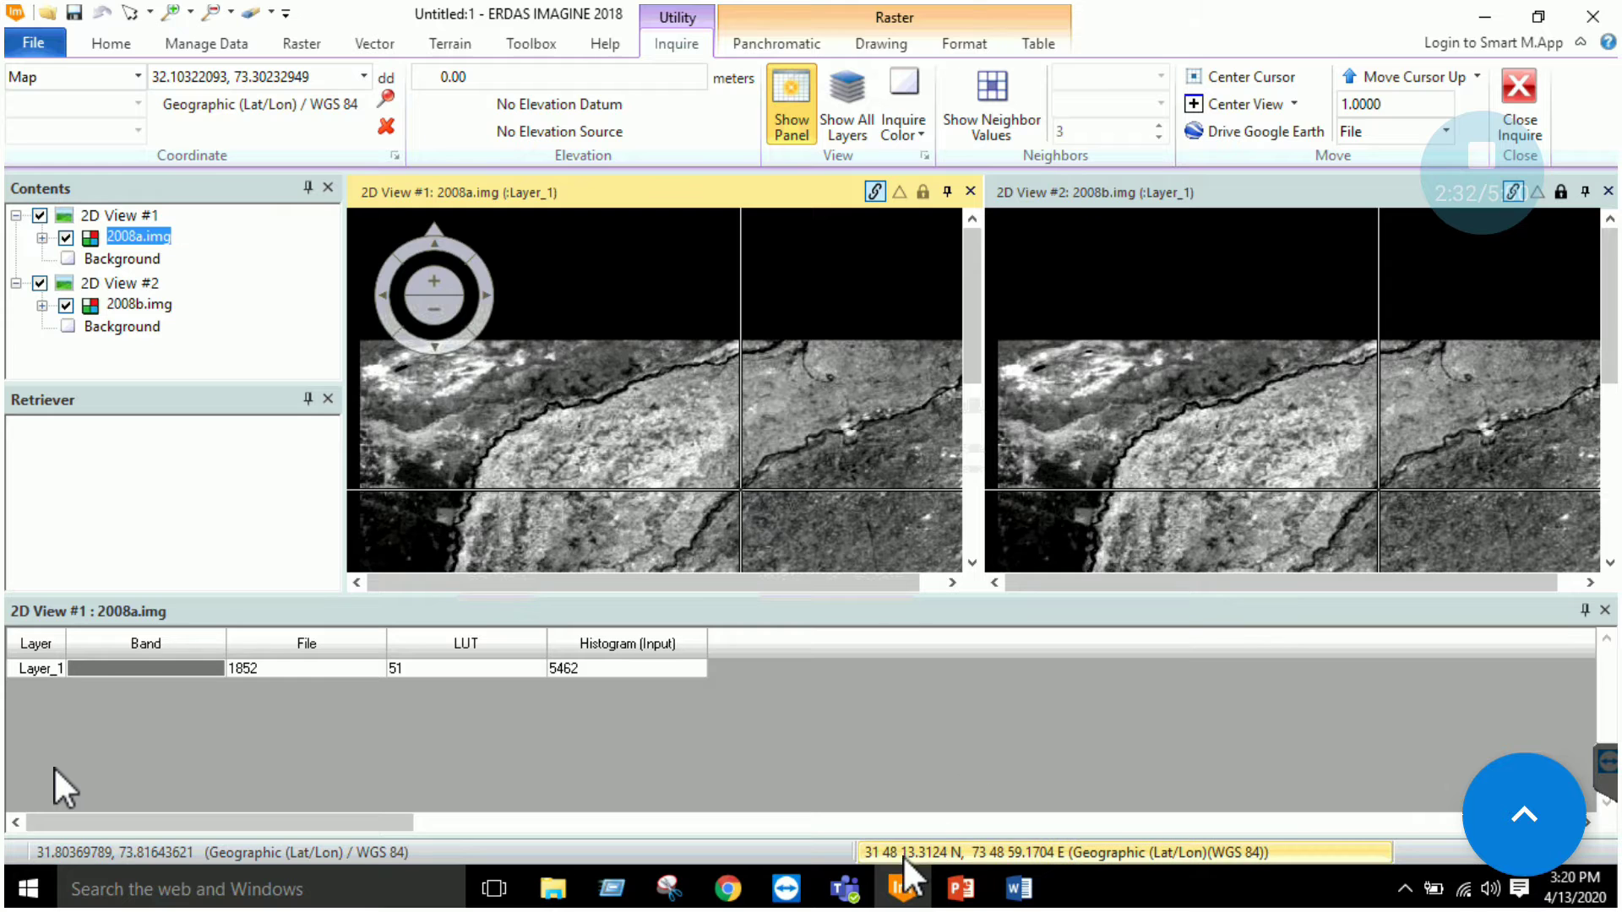
# - Set the status bar's coordinate display to Lat/Lon and look through its other coordinate format options
pyautogui.rightClick(990, 854)
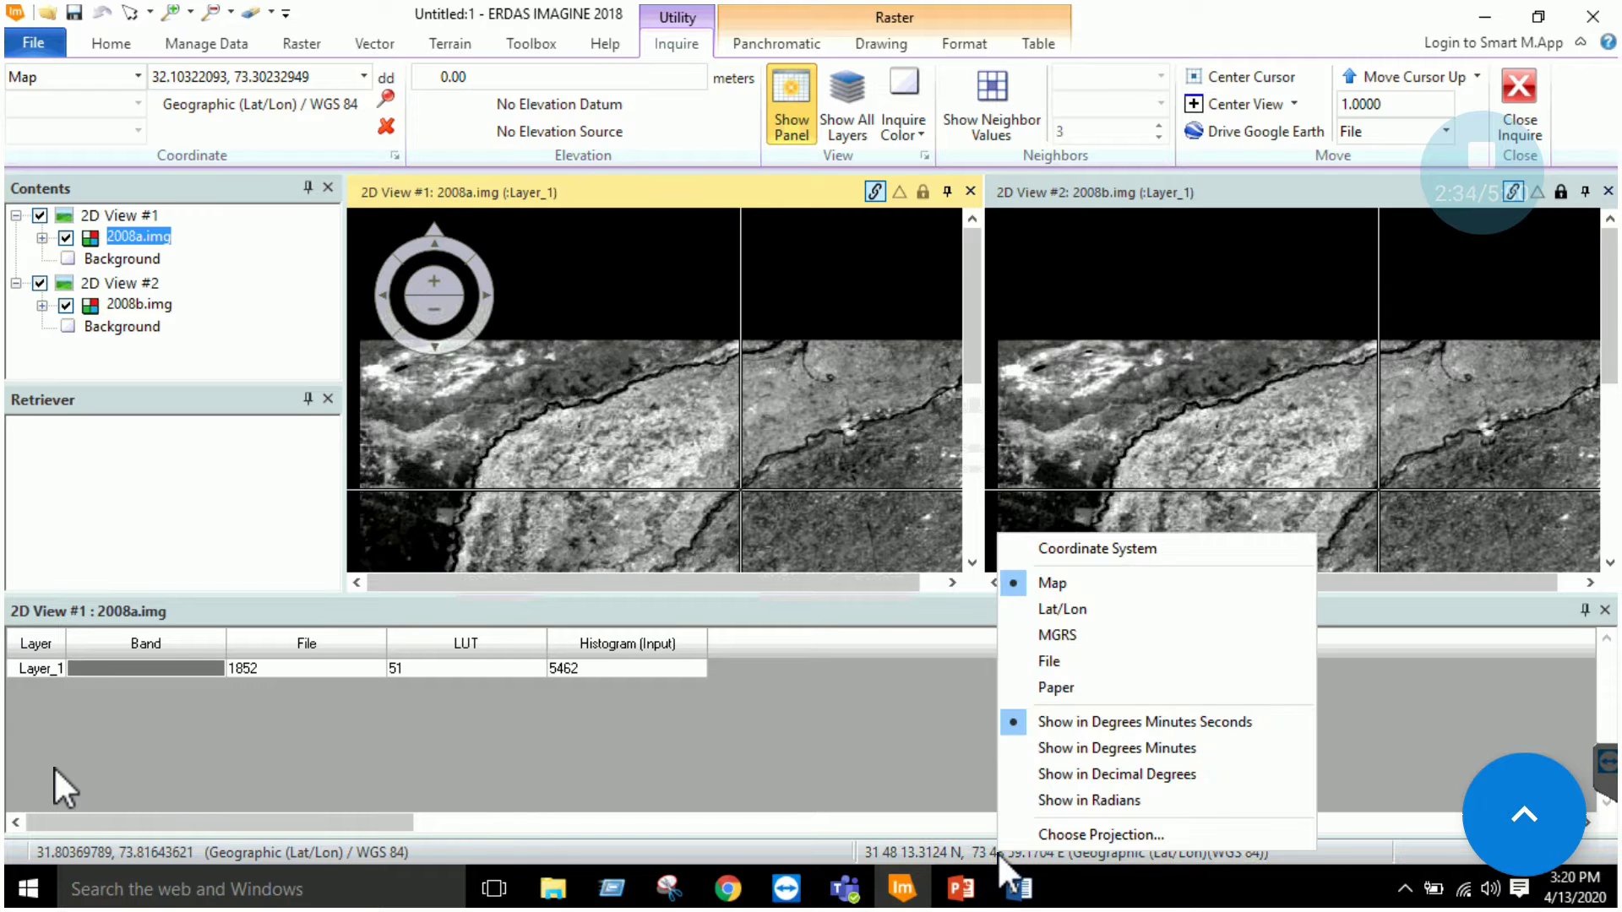
pyautogui.click(1088, 619)
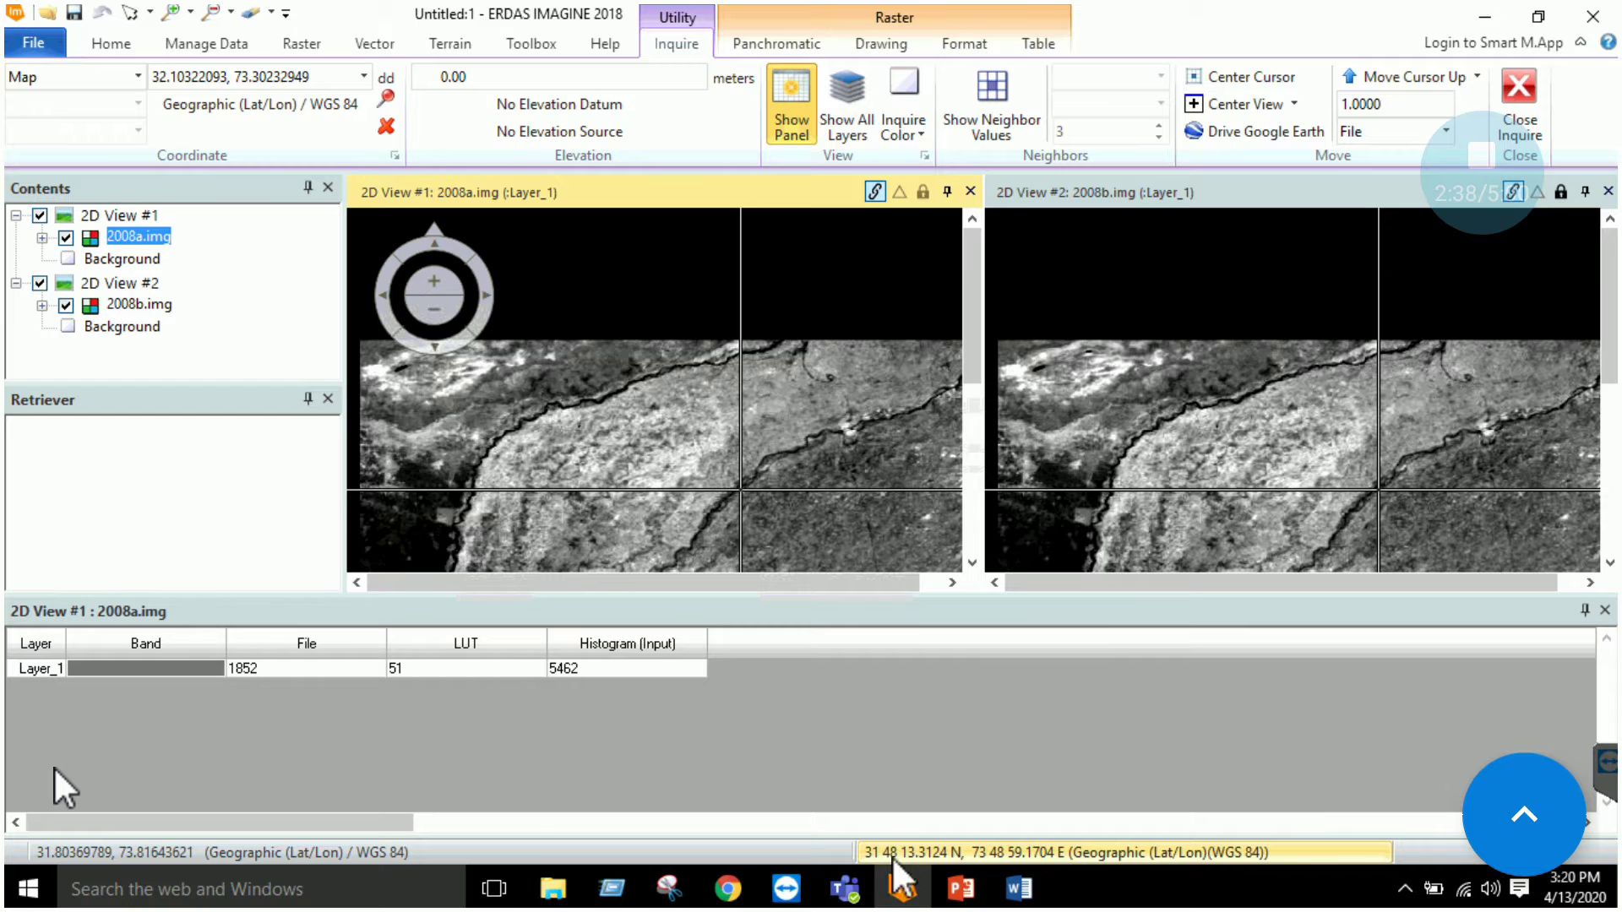
pyautogui.rightClick(938, 855)
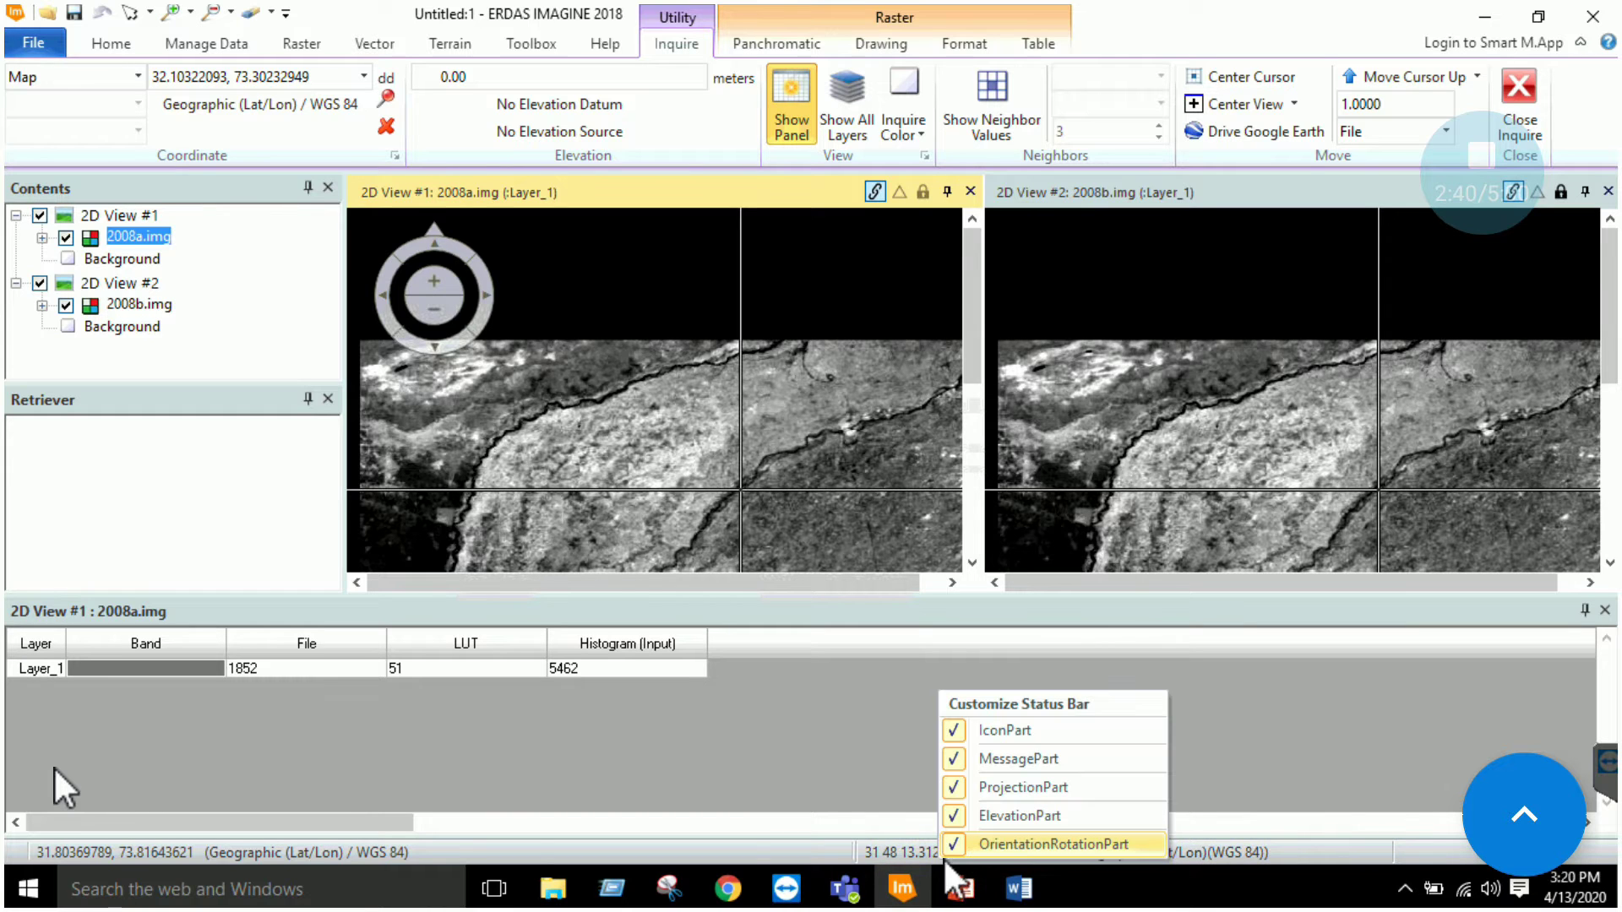
pyautogui.click(917, 854)
pyautogui.click(935, 854)
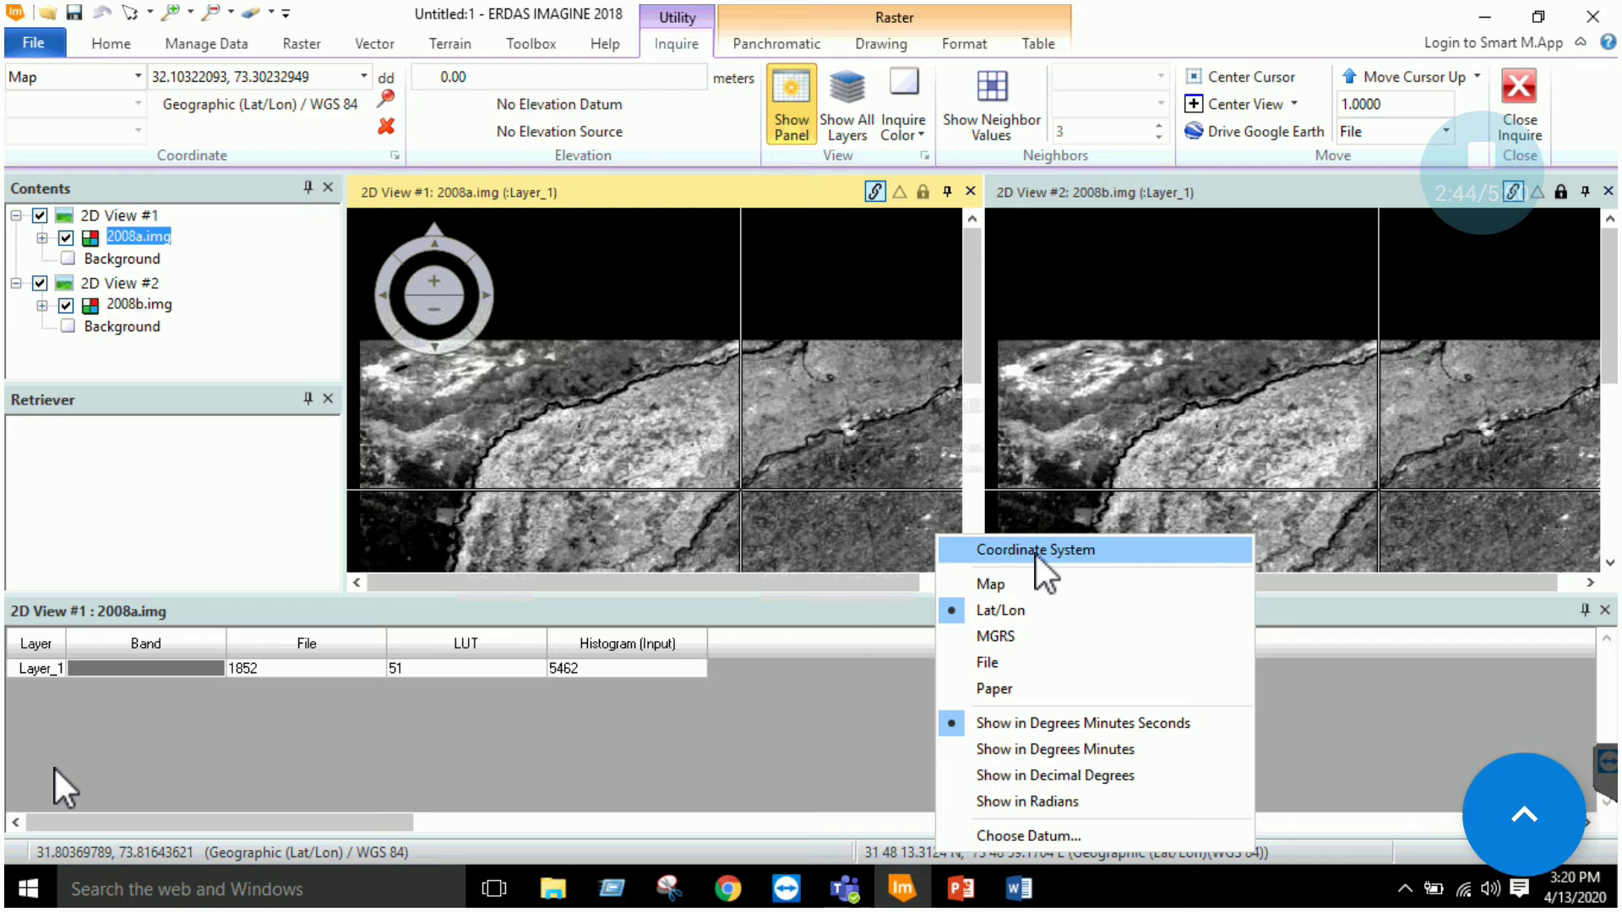
pyautogui.click(1024, 635)
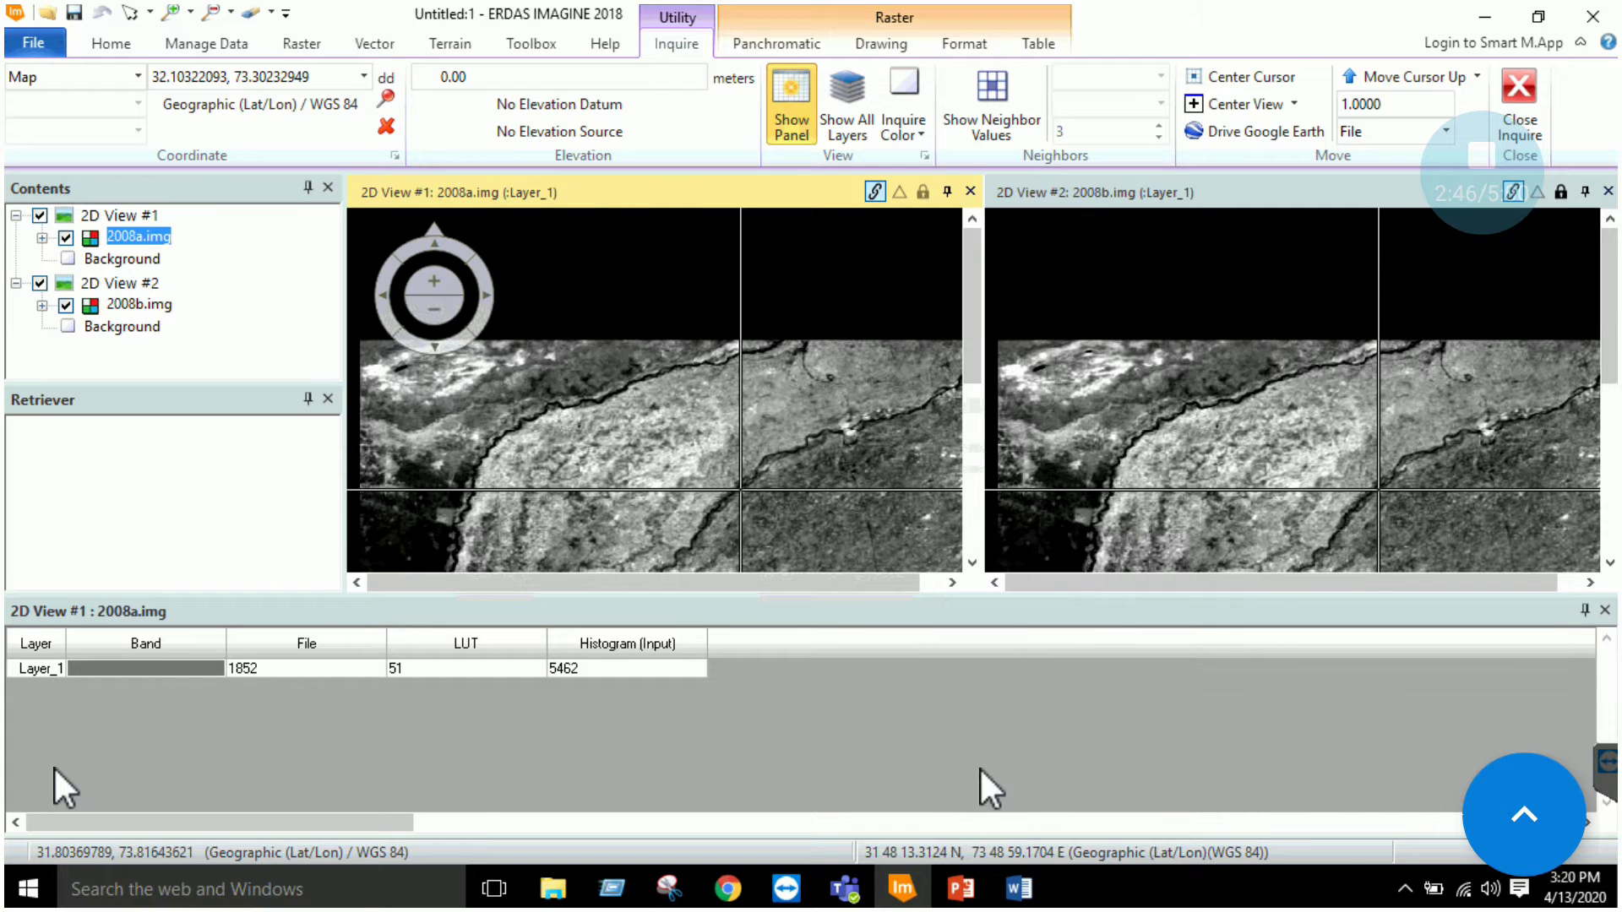
pyautogui.click(941, 847)
pyautogui.click(996, 720)
pyautogui.click(938, 850)
pyautogui.click(874, 746)
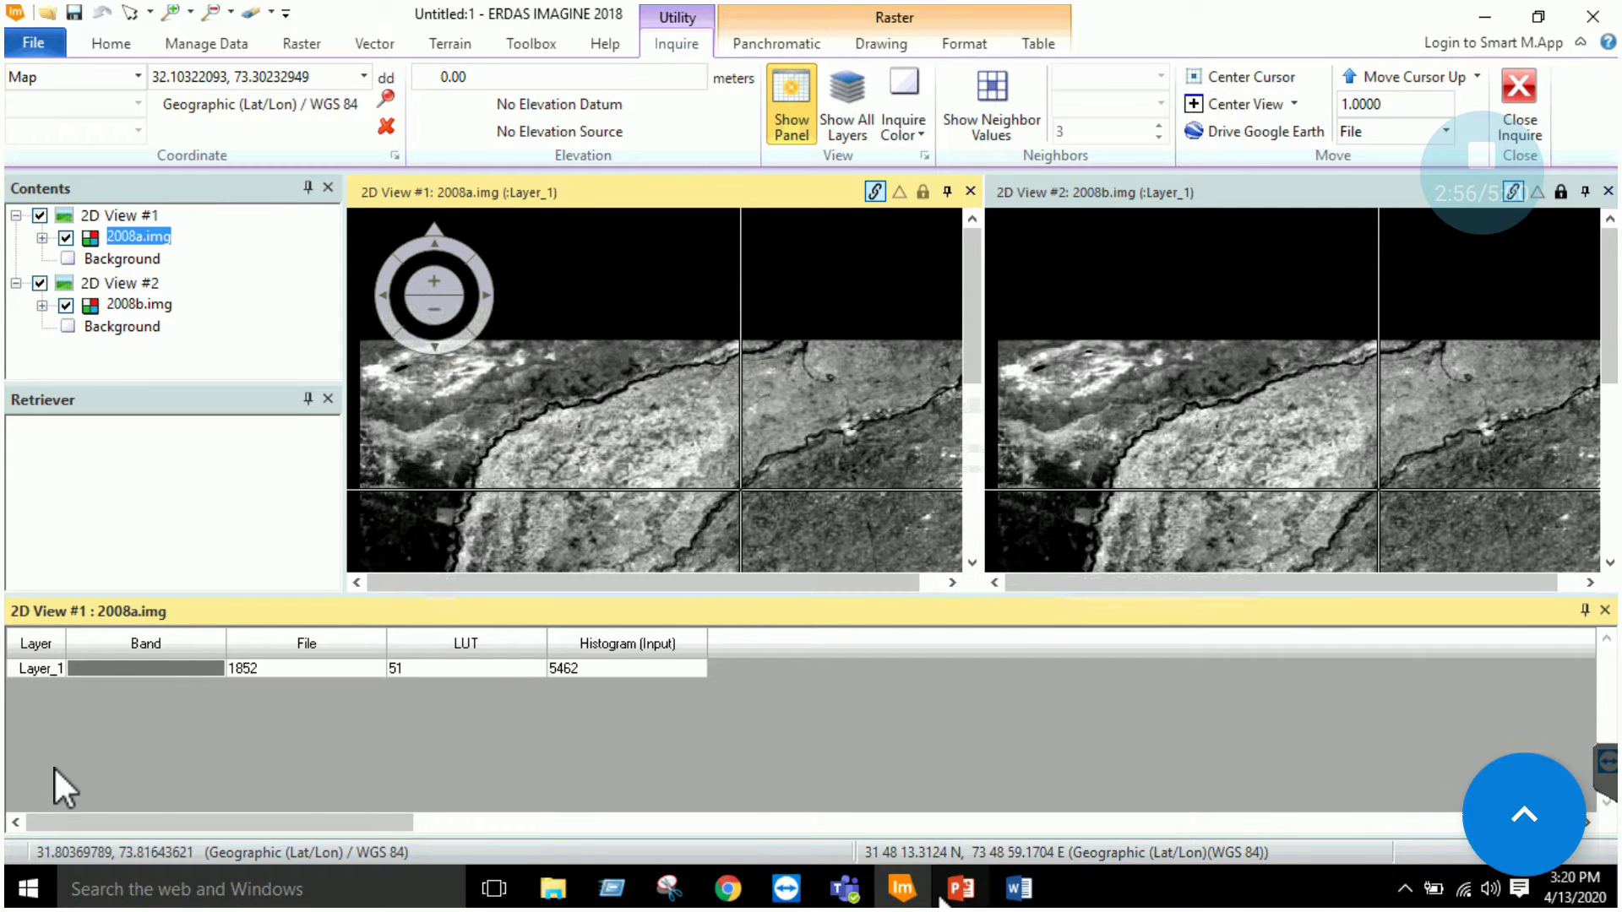
# - Copy the Inquire crosshair's map coordinates and paste them into row 1's X cell of the Q1 table in Word
pyautogui.click(322, 76)
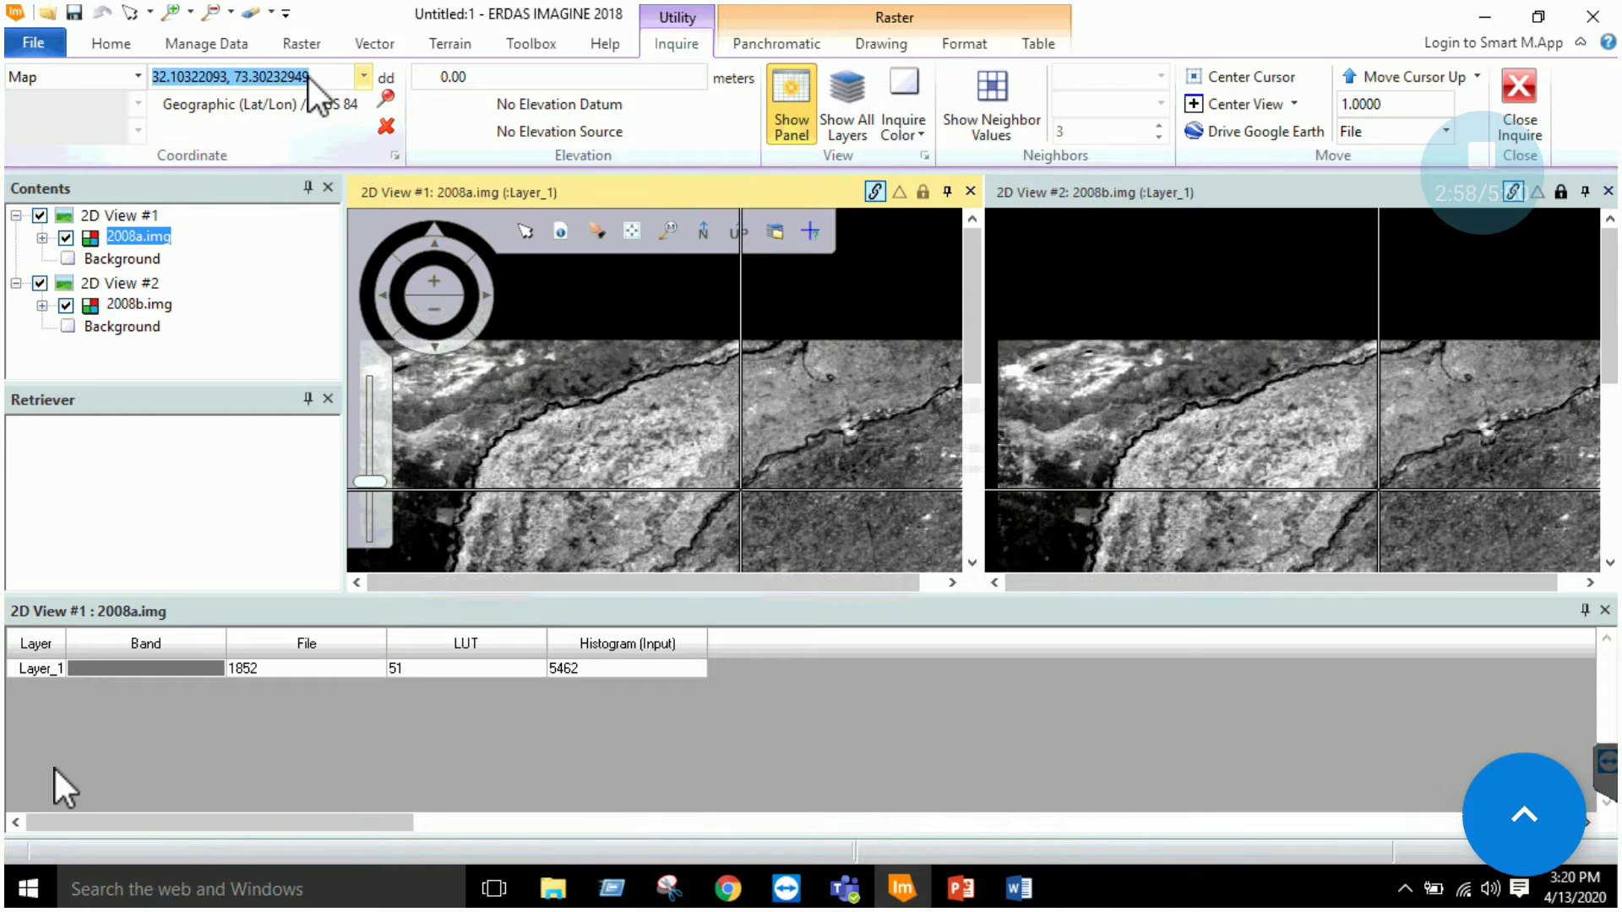
pyautogui.rightClick(256, 76)
pyautogui.click(277, 115)
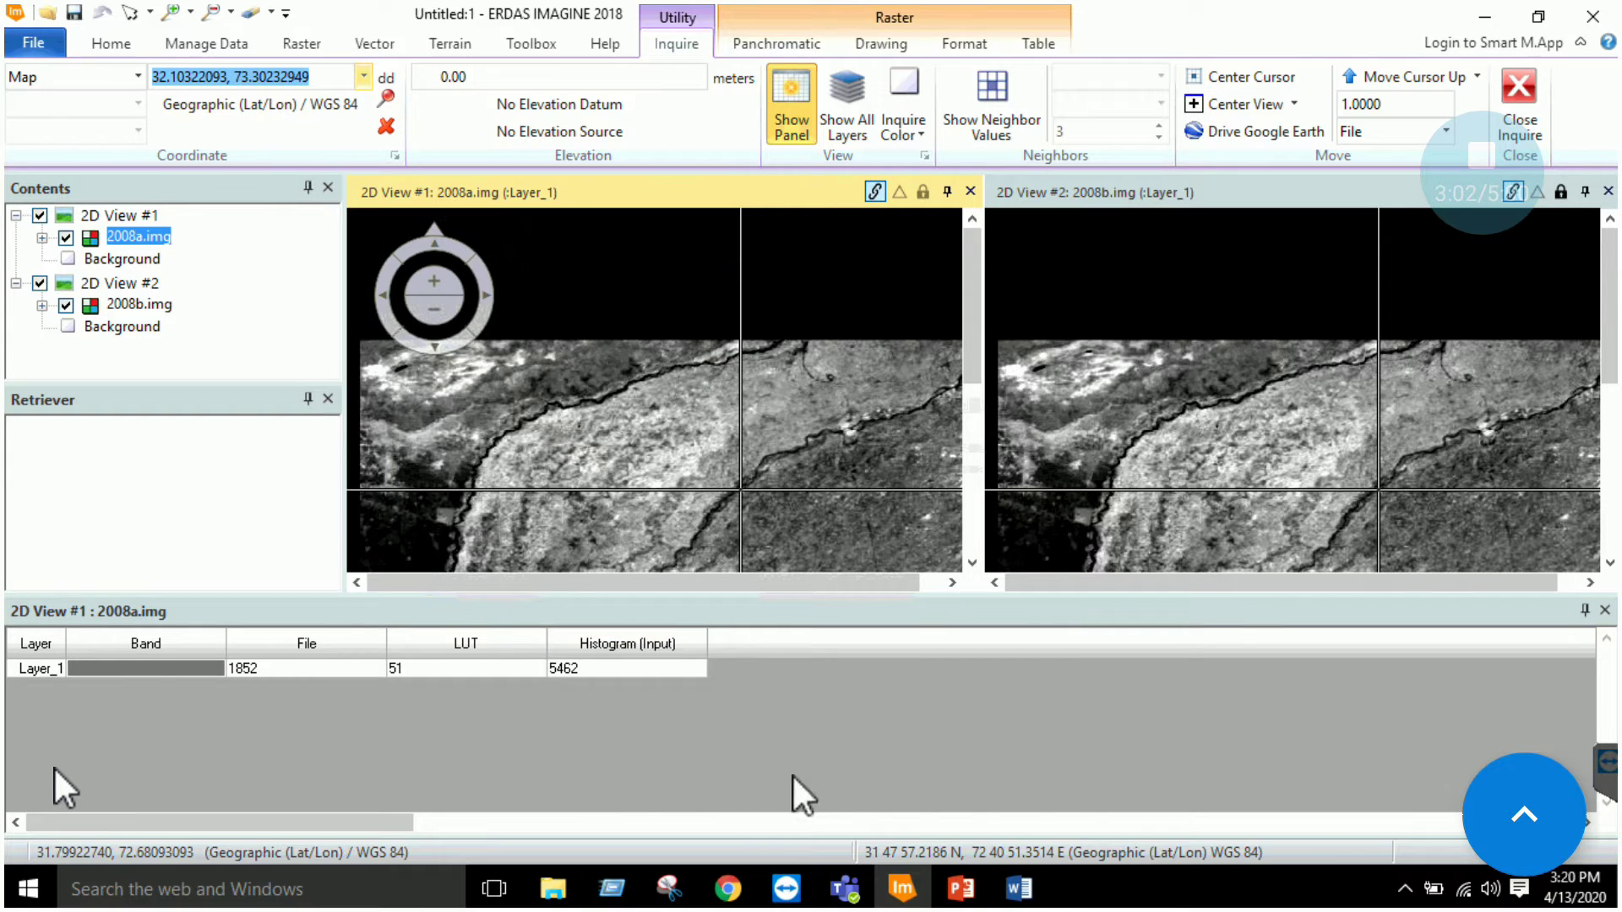
pyautogui.click(1019, 888)
pyautogui.rightClick(559, 471)
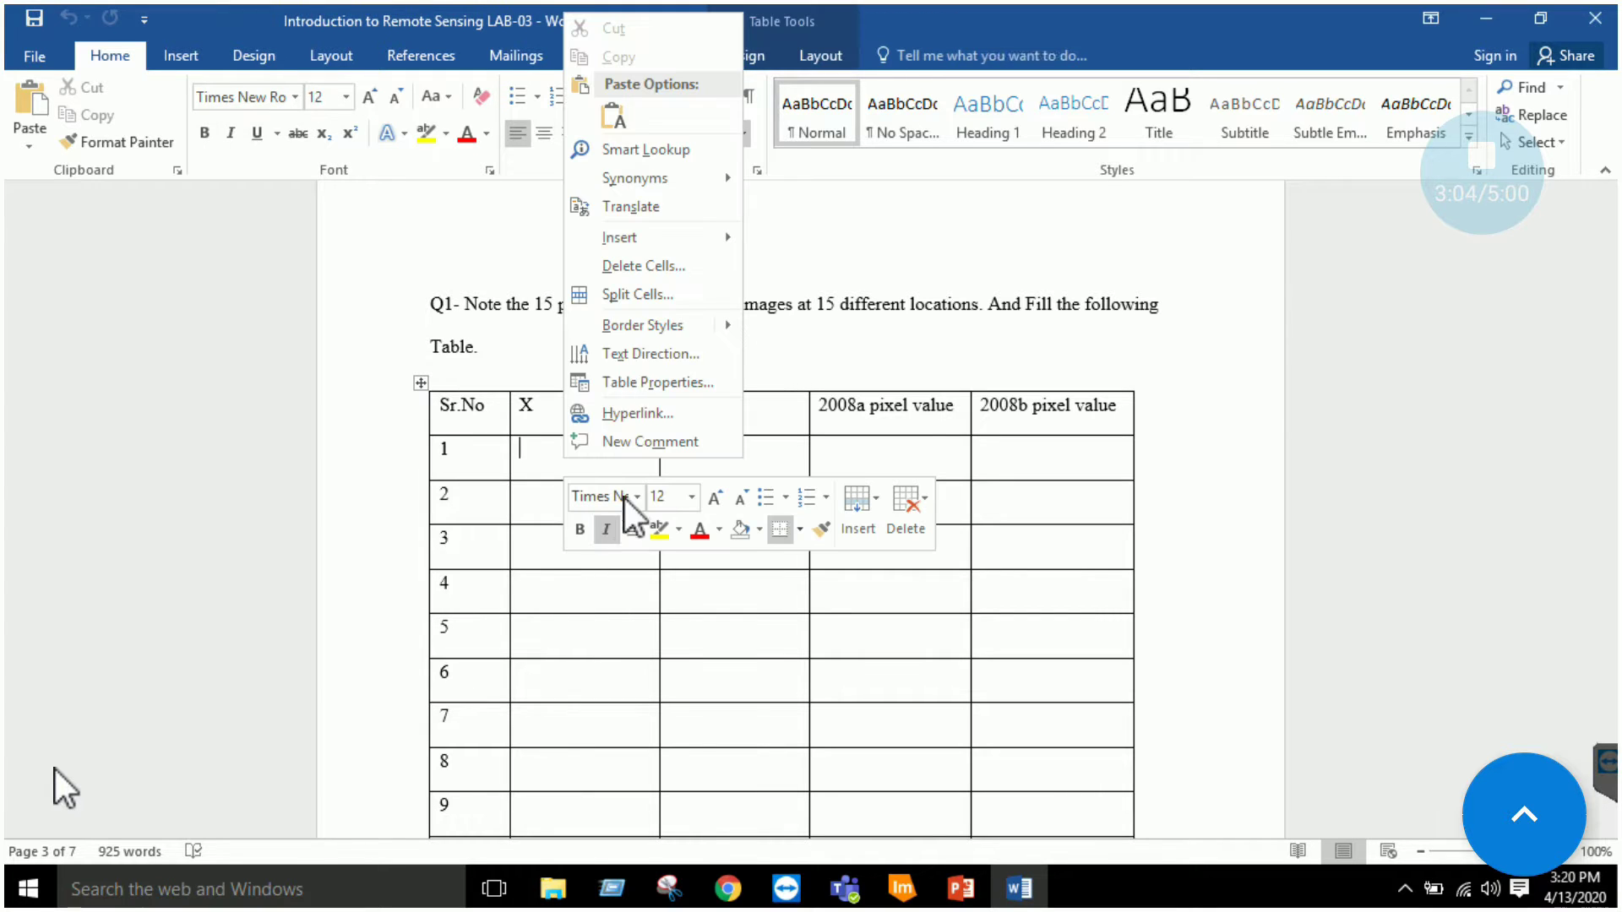
pyautogui.click(613, 116)
# - Move the second coordinate, 73.30232949, from row 1's X cell to its Y cell and remove the trailing comma after 32.10322093
pyautogui.moveTo(631, 496); pyautogui.dragTo(544, 494)
pyautogui.rightClick(569, 497)
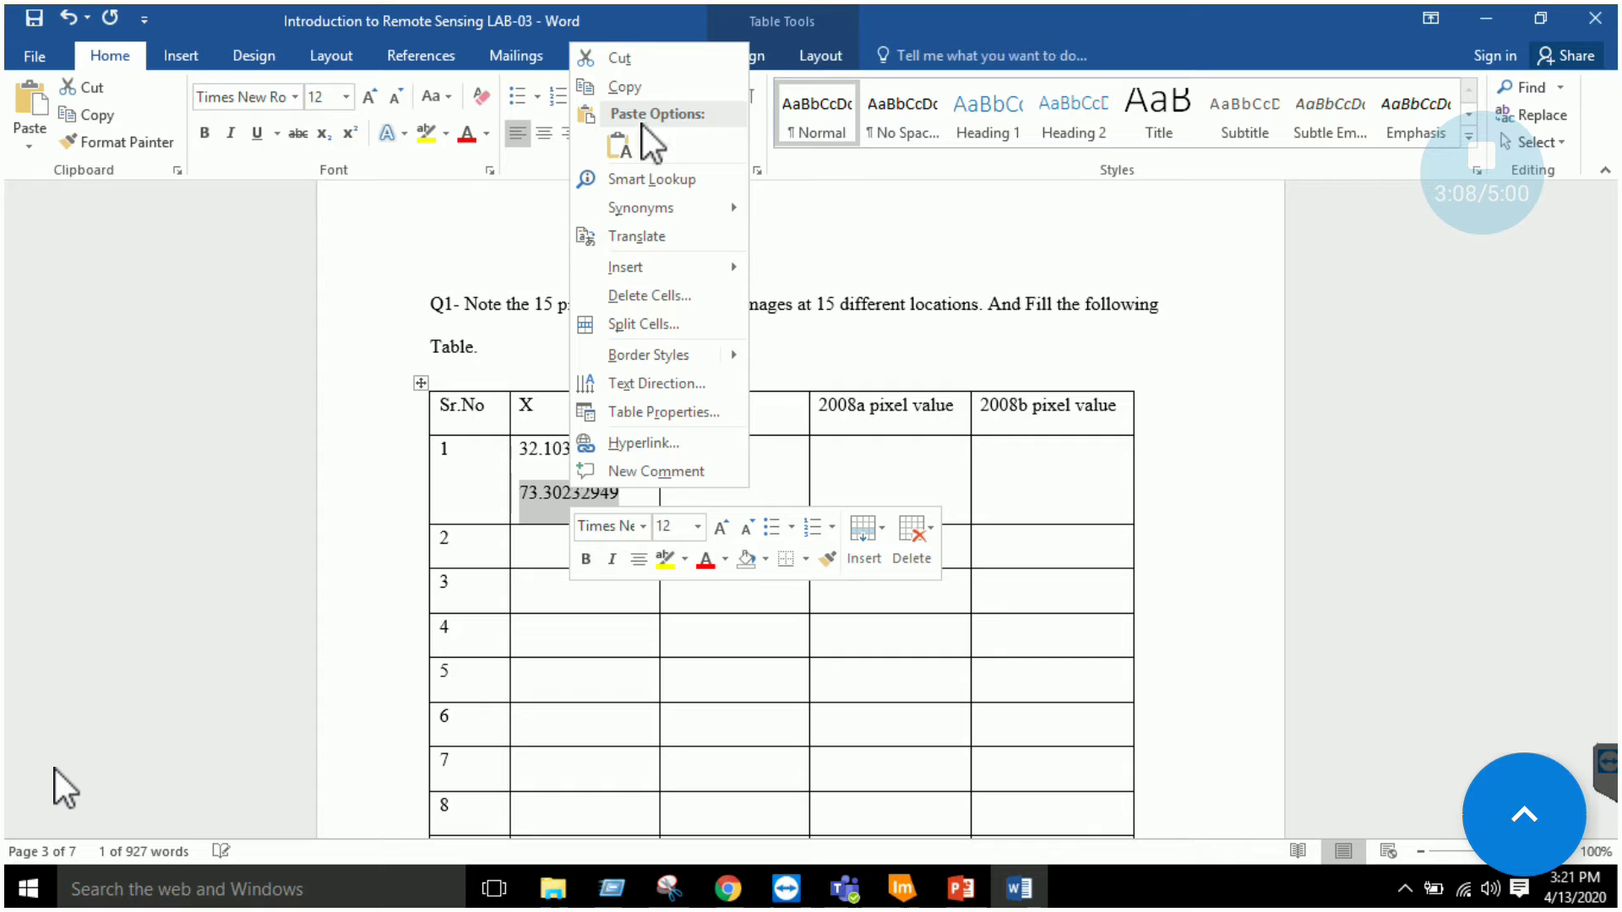
pyautogui.click(630, 59)
pyautogui.rightClick(695, 449)
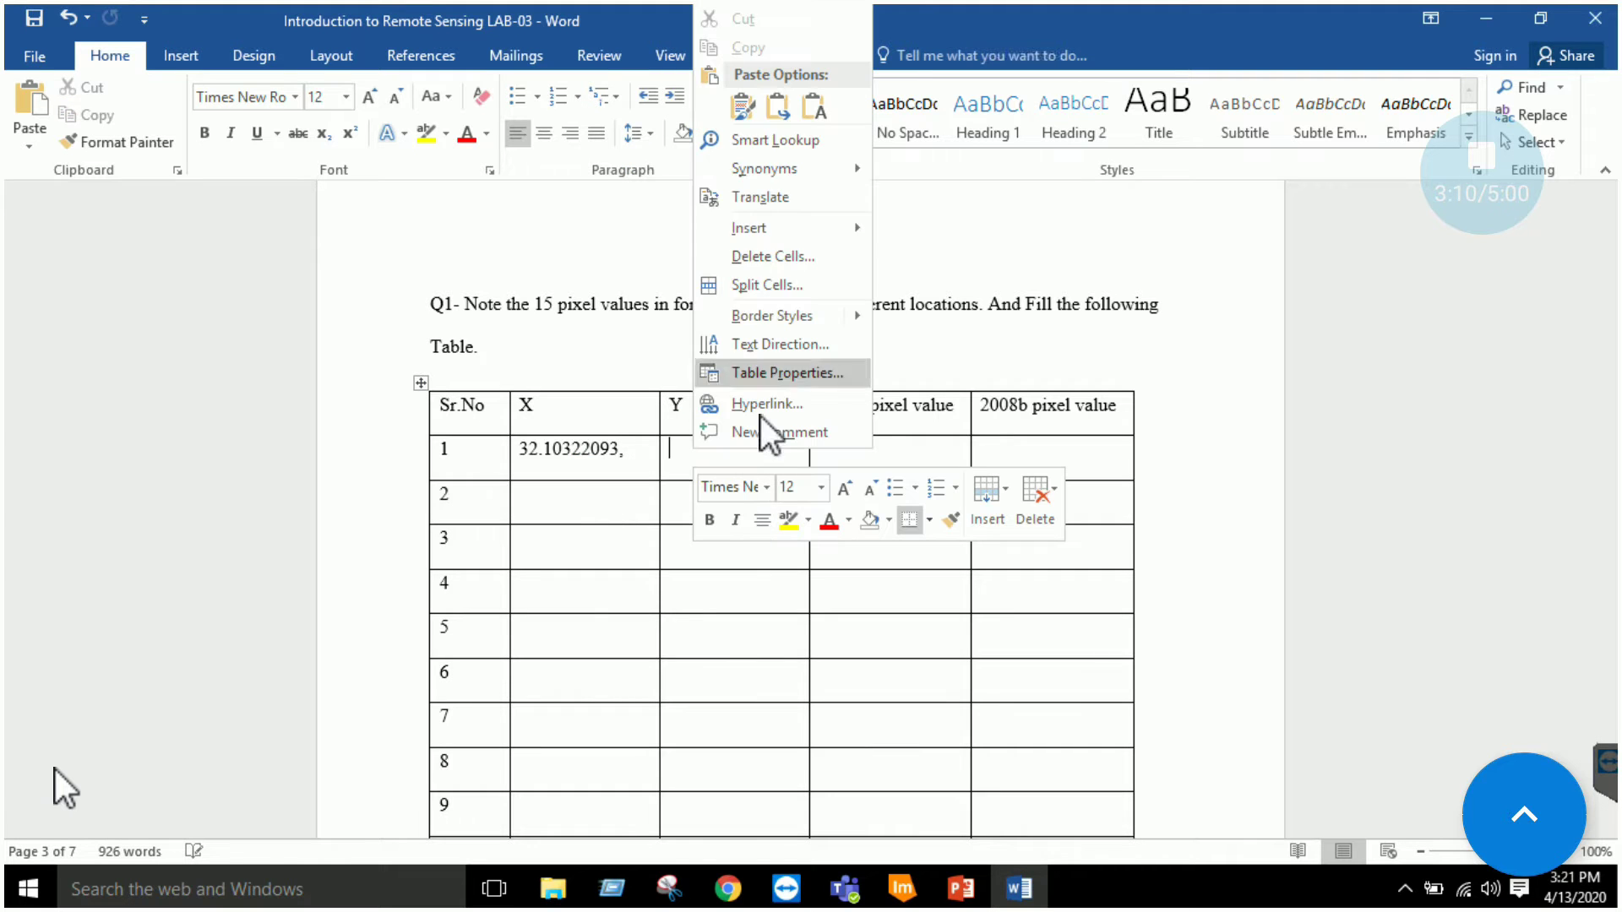
pyautogui.click(779, 108)
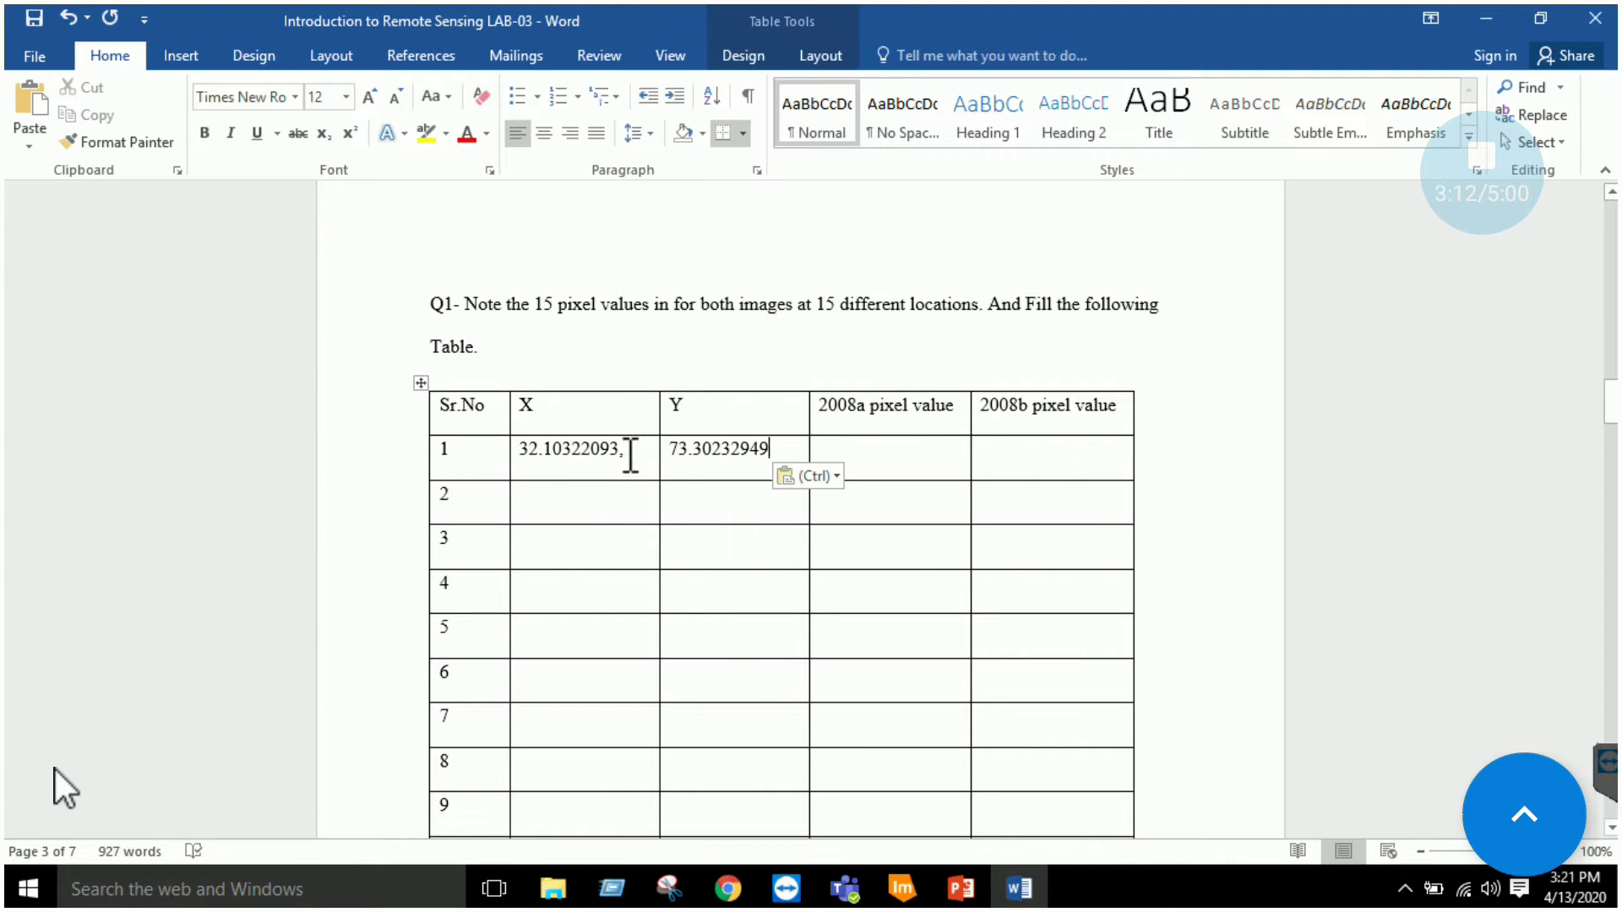
pyautogui.click(630, 454)
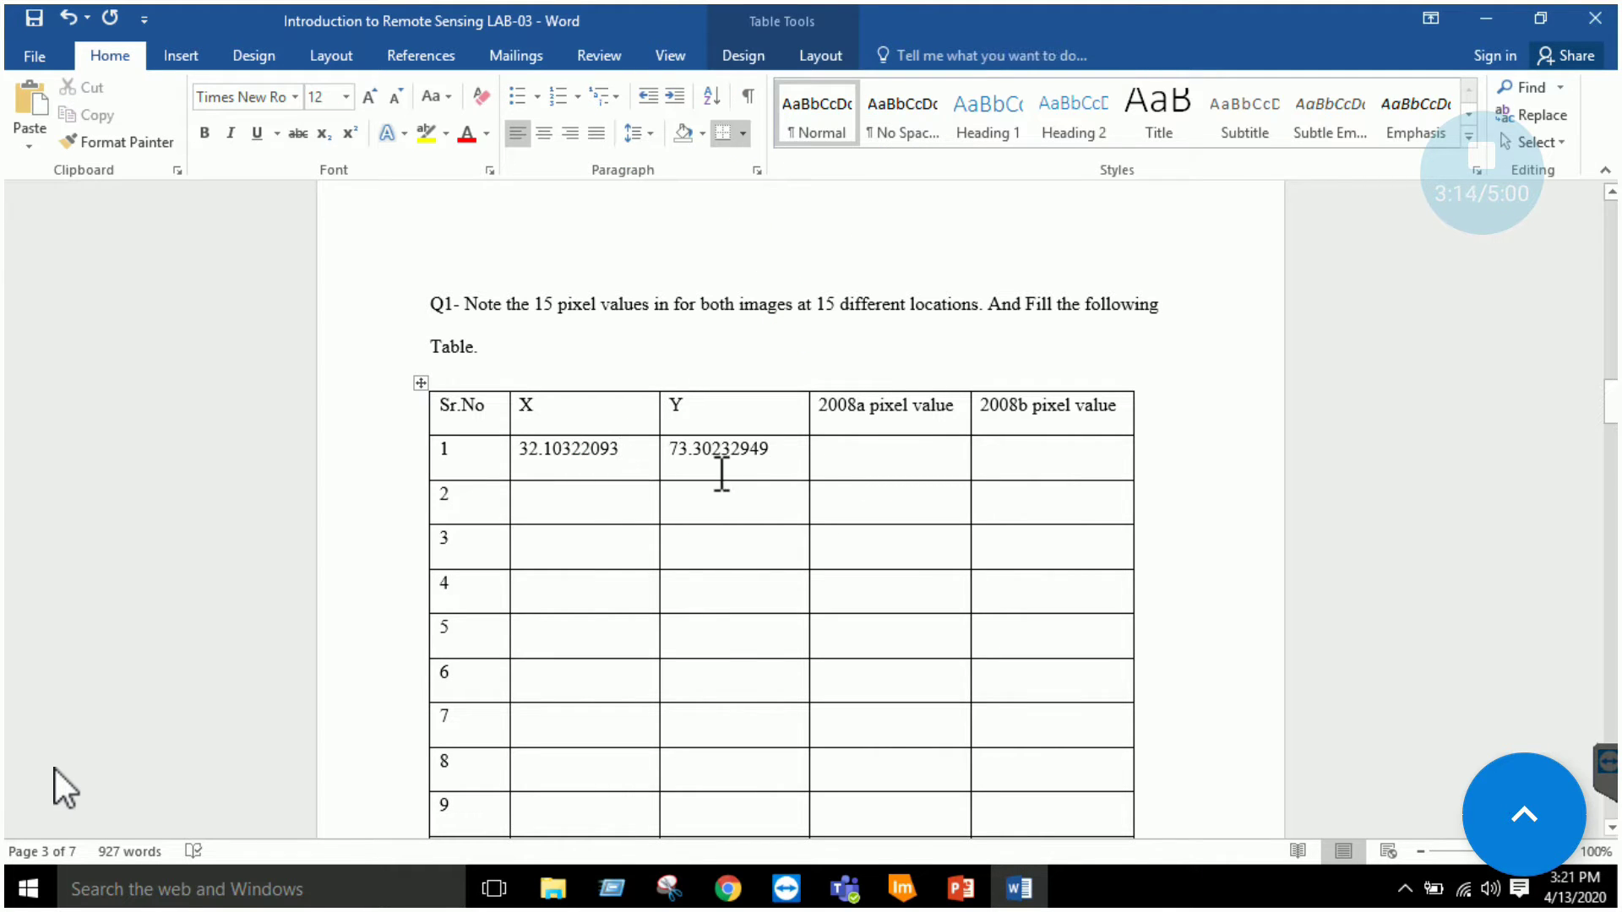
# - Read the crosshair's File pixel value for 2008a.img in ERDAS IMAGINE and enter 1852 in row 1's 2008a cell in Word
pyautogui.click(879, 453)
pyautogui.click(902, 888)
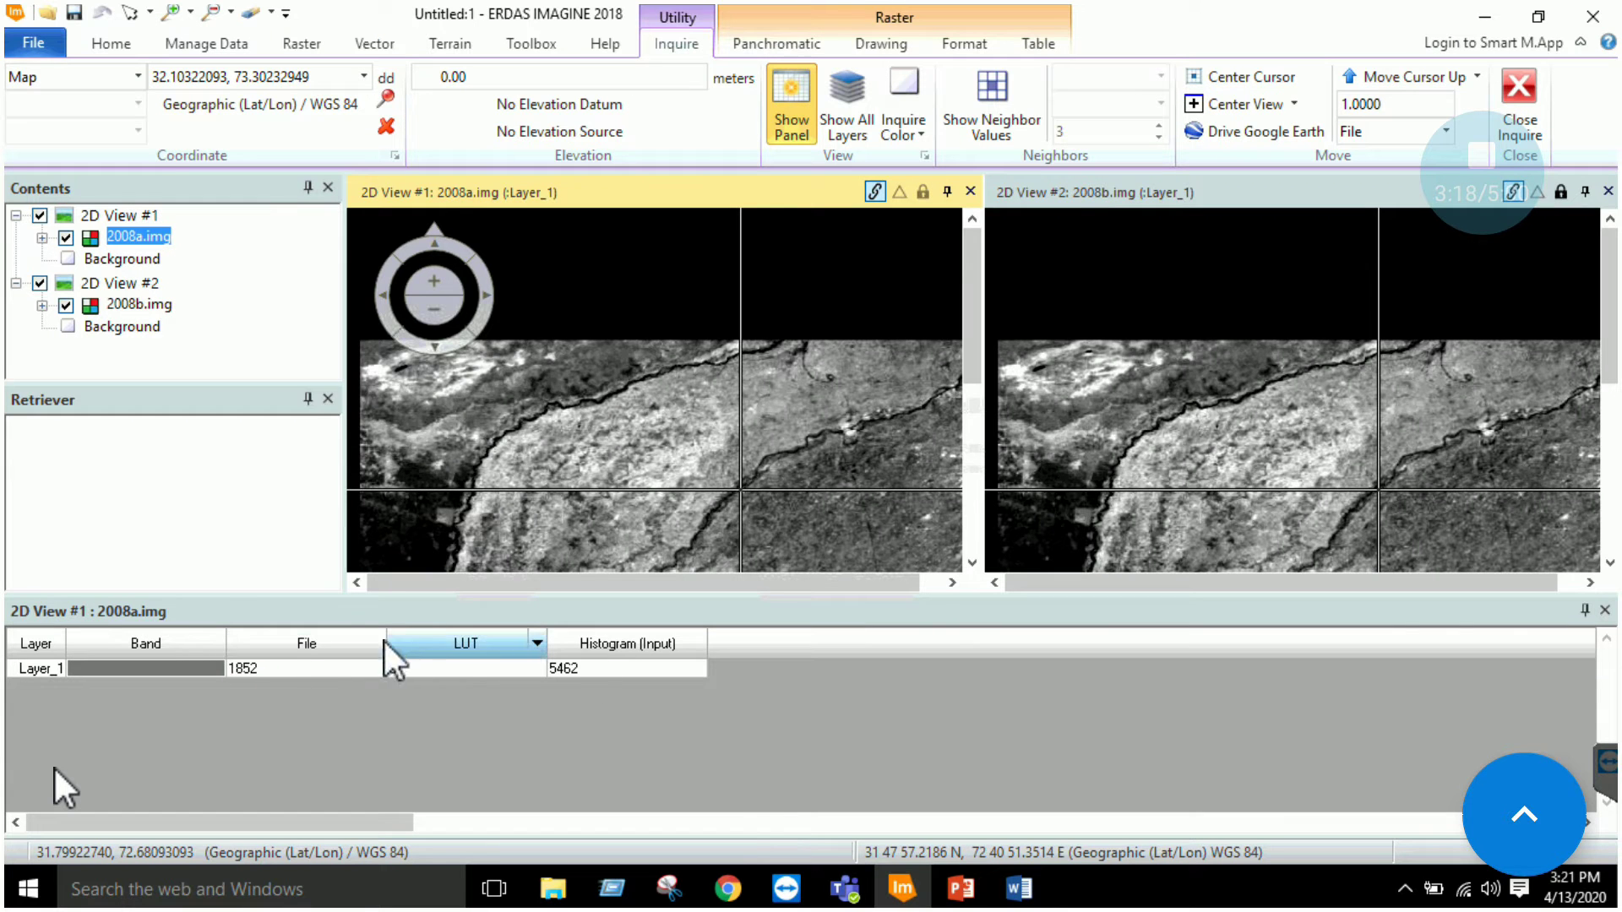
pyautogui.click(282, 672)
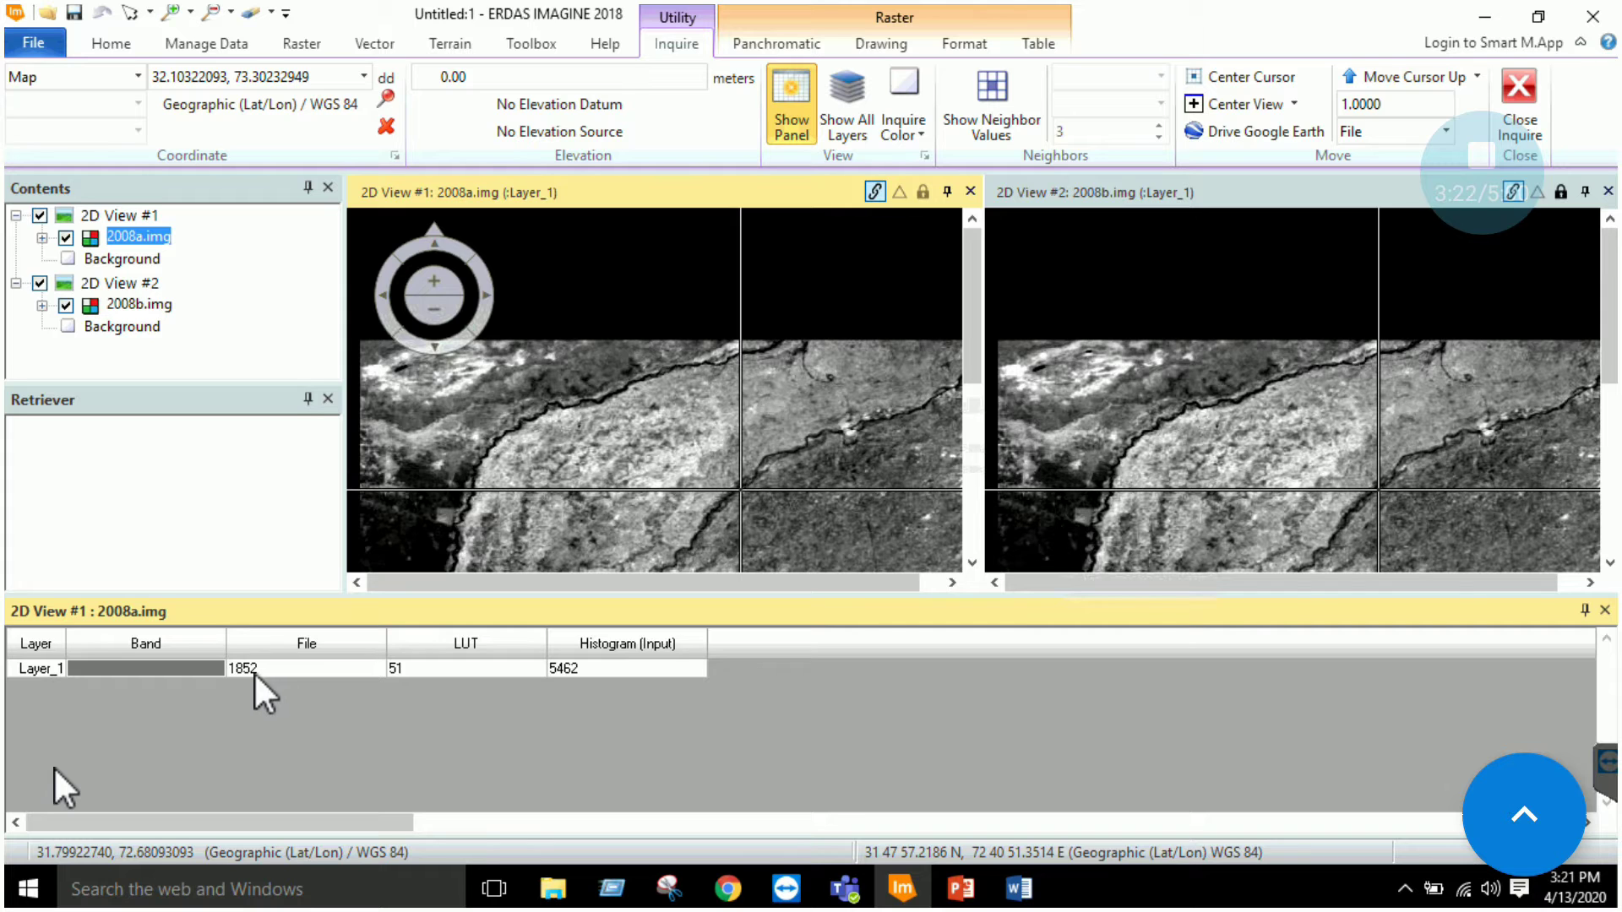
pyautogui.click(1019, 888)
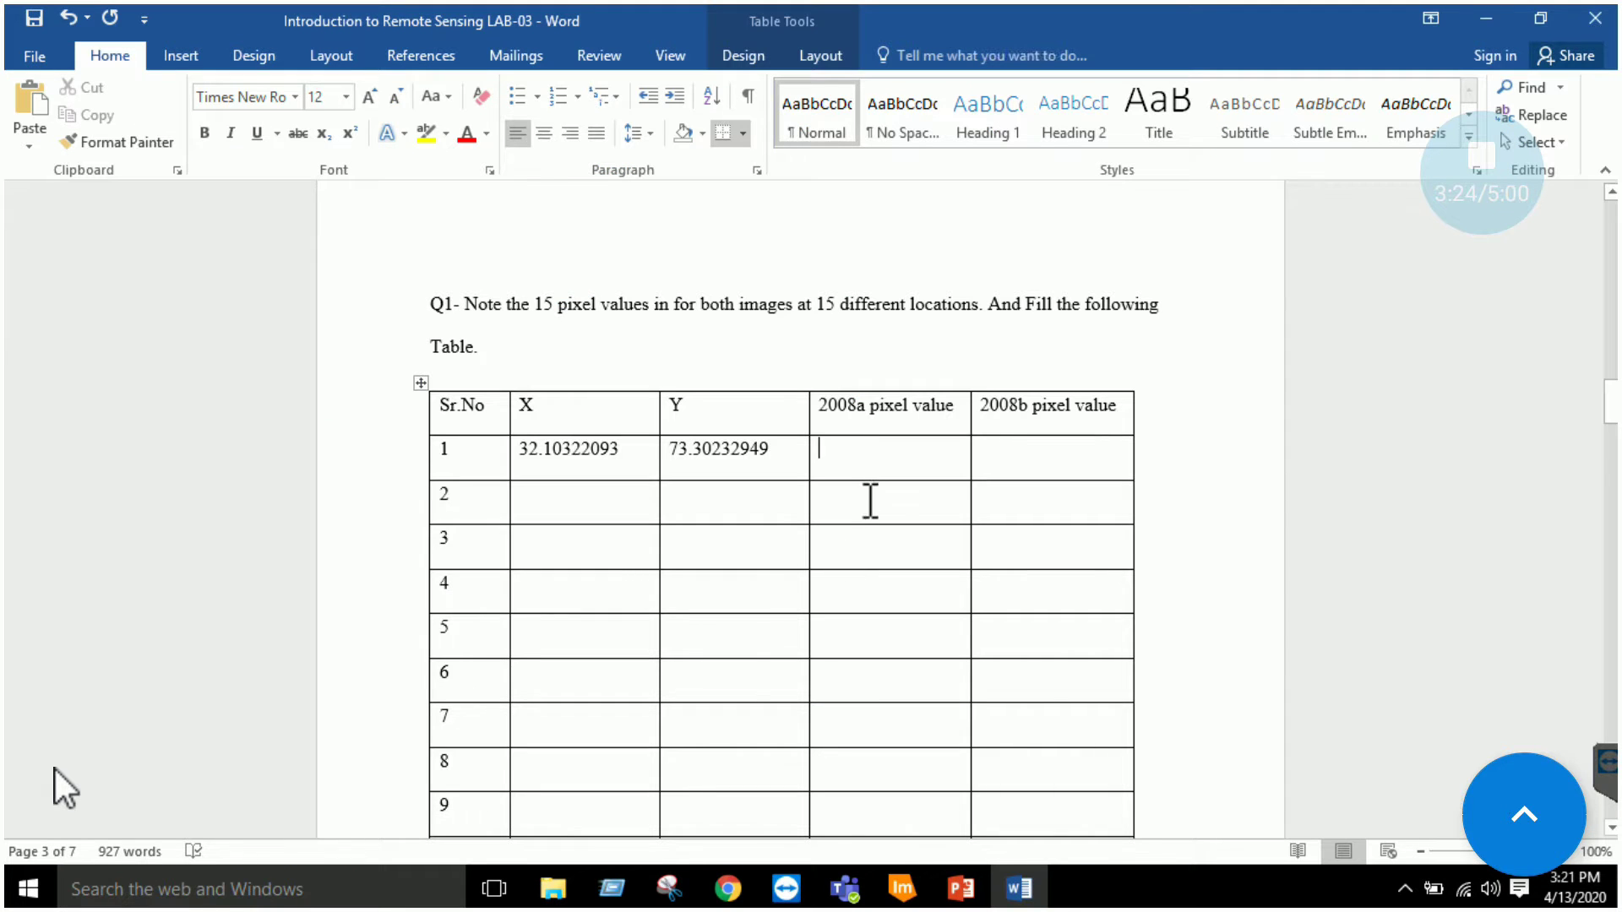
pyautogui.click(858, 464)
pyautogui.write('1852')
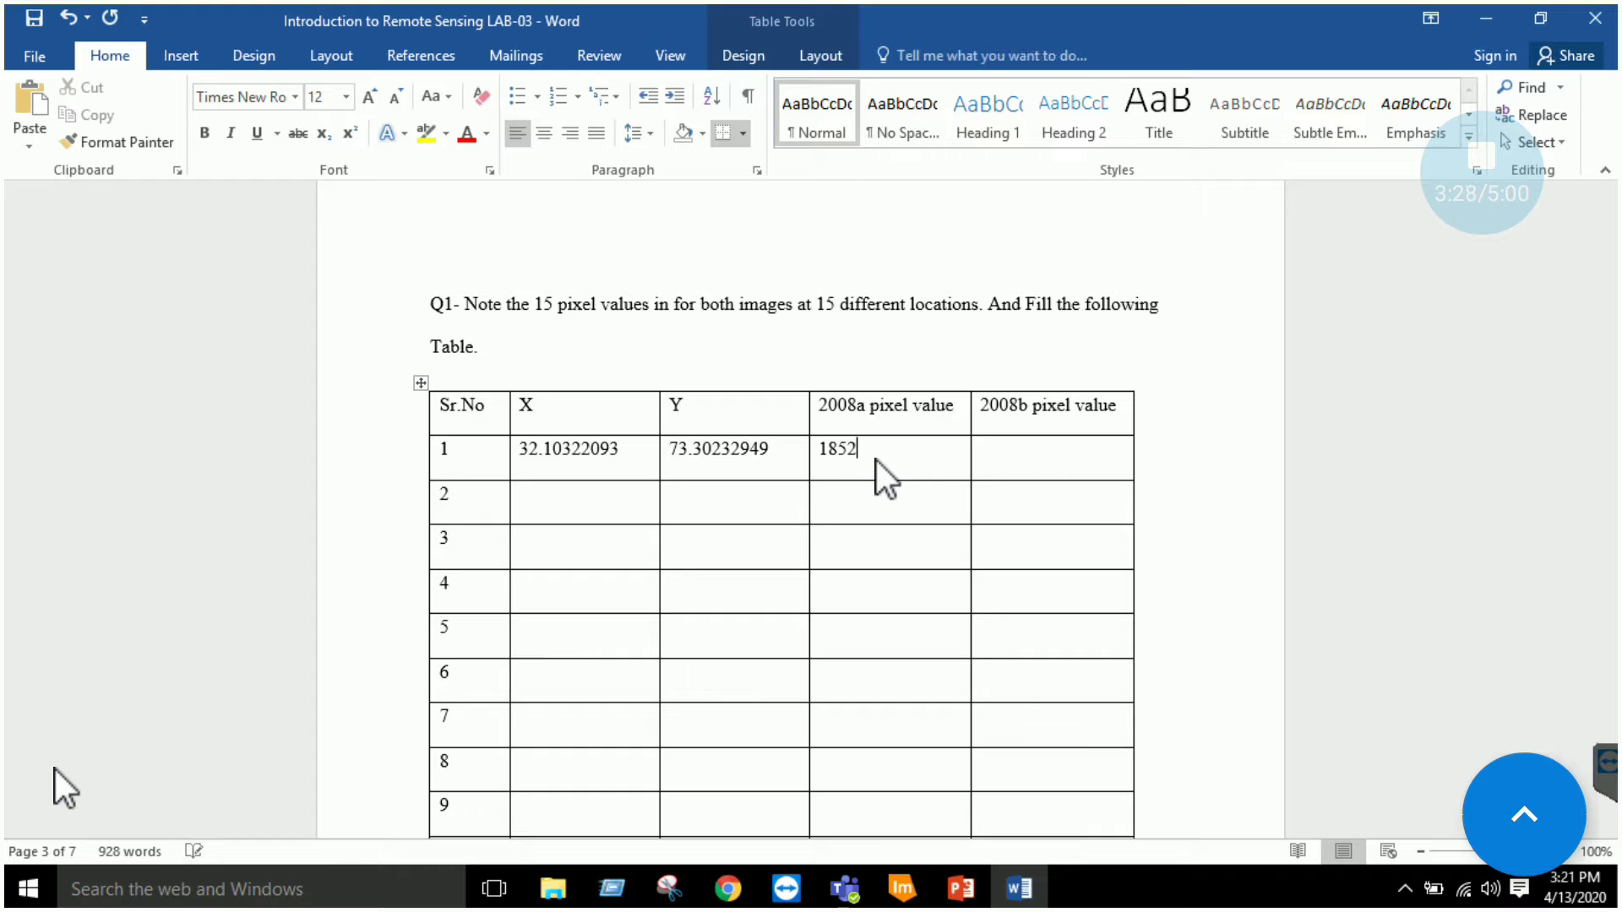
# - Activate the 2008b.img view in ERDAS IMAGINE to read its pixel value and enter 0.1852 in row 1's 2008b cell in Word
pyautogui.click(1044, 470)
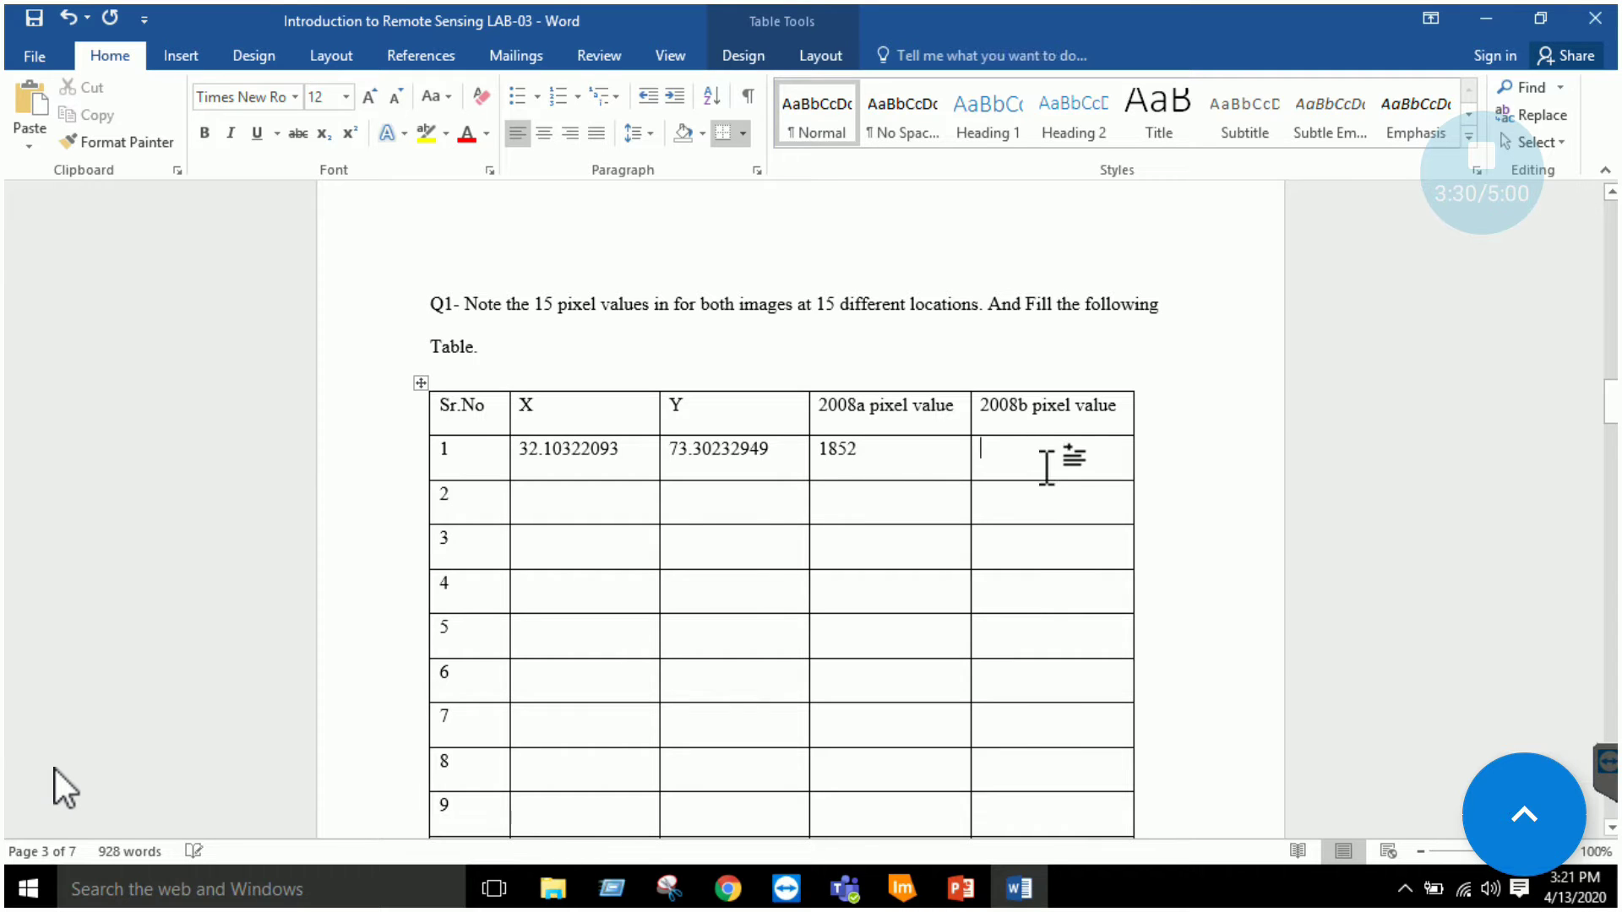
pyautogui.click(961, 897)
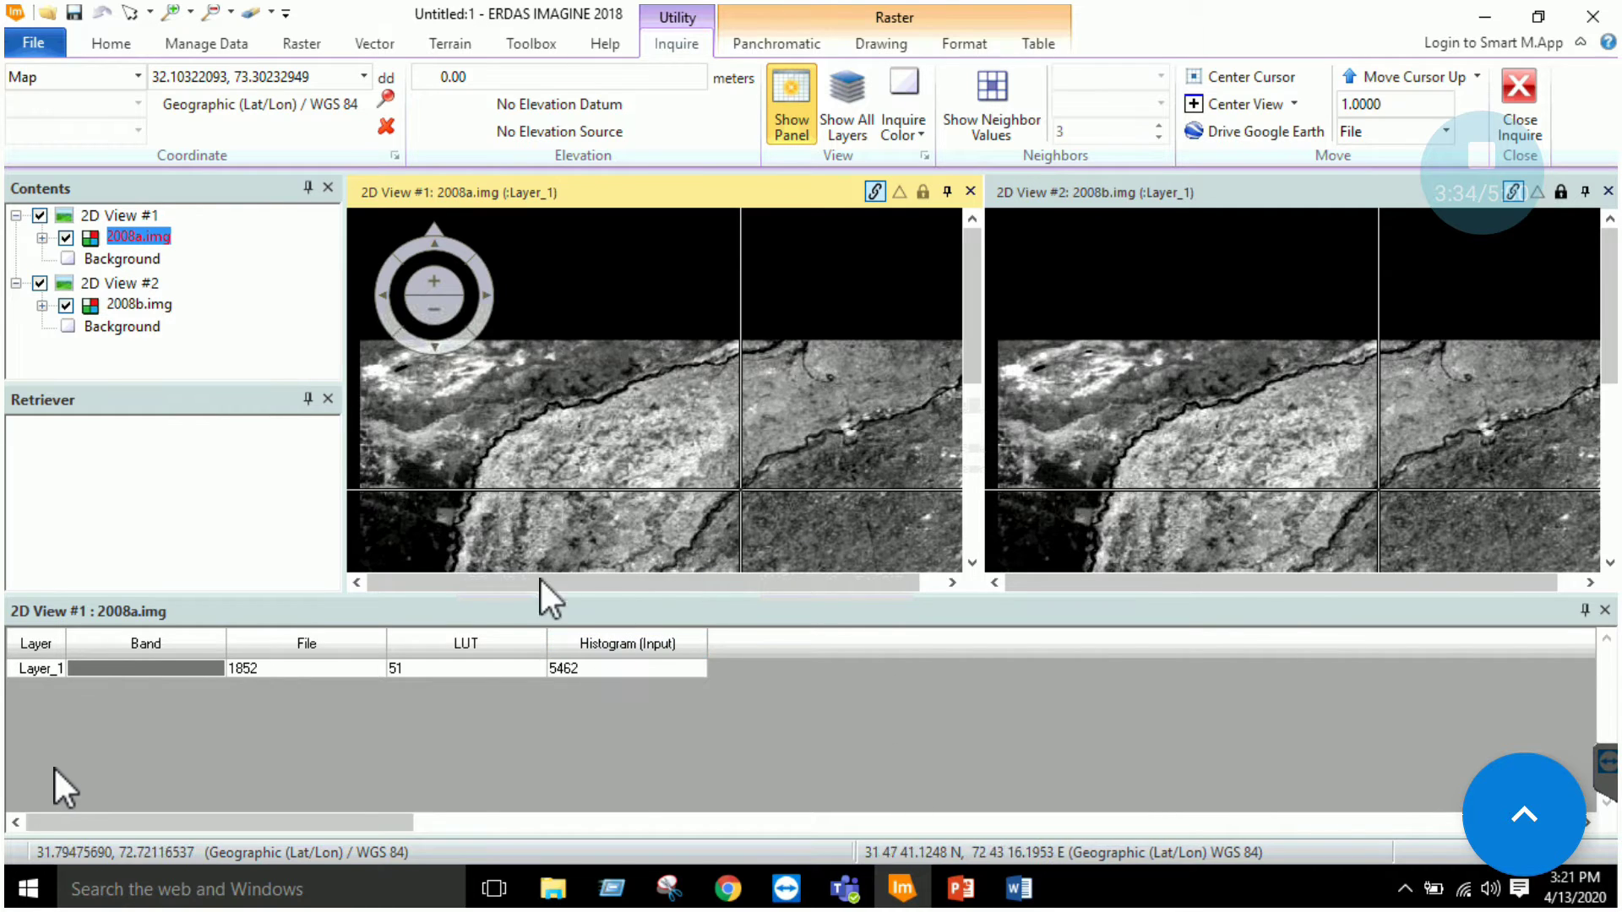
pyautogui.click(1235, 189)
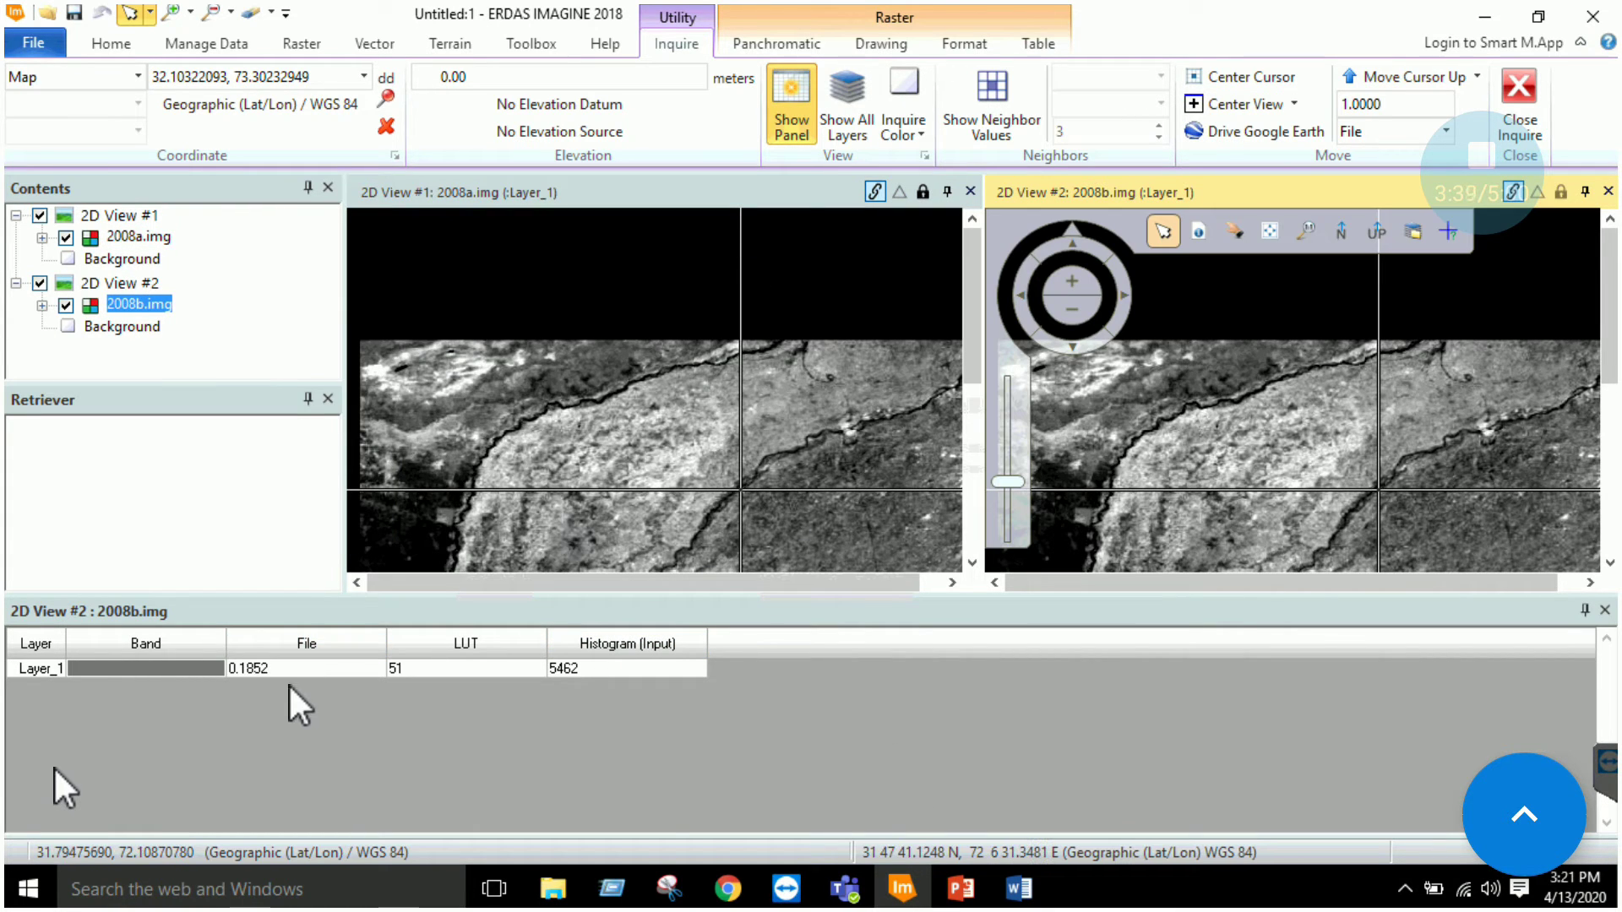
pyautogui.click(1020, 891)
pyautogui.write('0.1852')
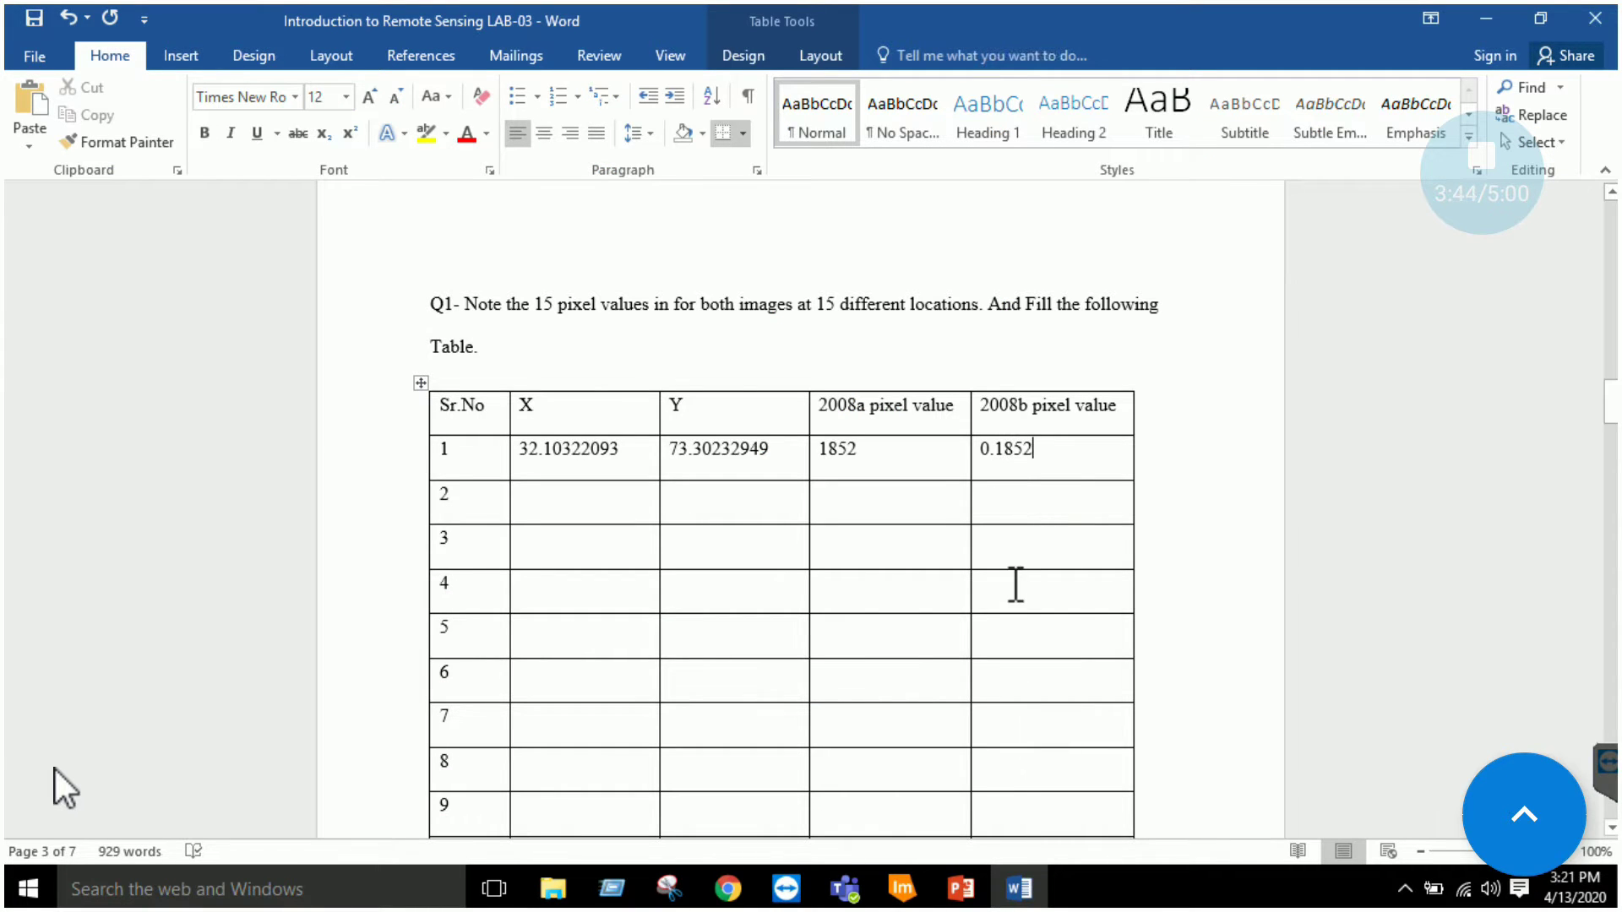
# - Fill row 2 with 1200 as the 2008a value and 0.1200 as the 2008b value, and select the pixel values of both rows
pyautogui.scroll(-3, 631, 499)
pyautogui.scroll(-2, 613, 505)
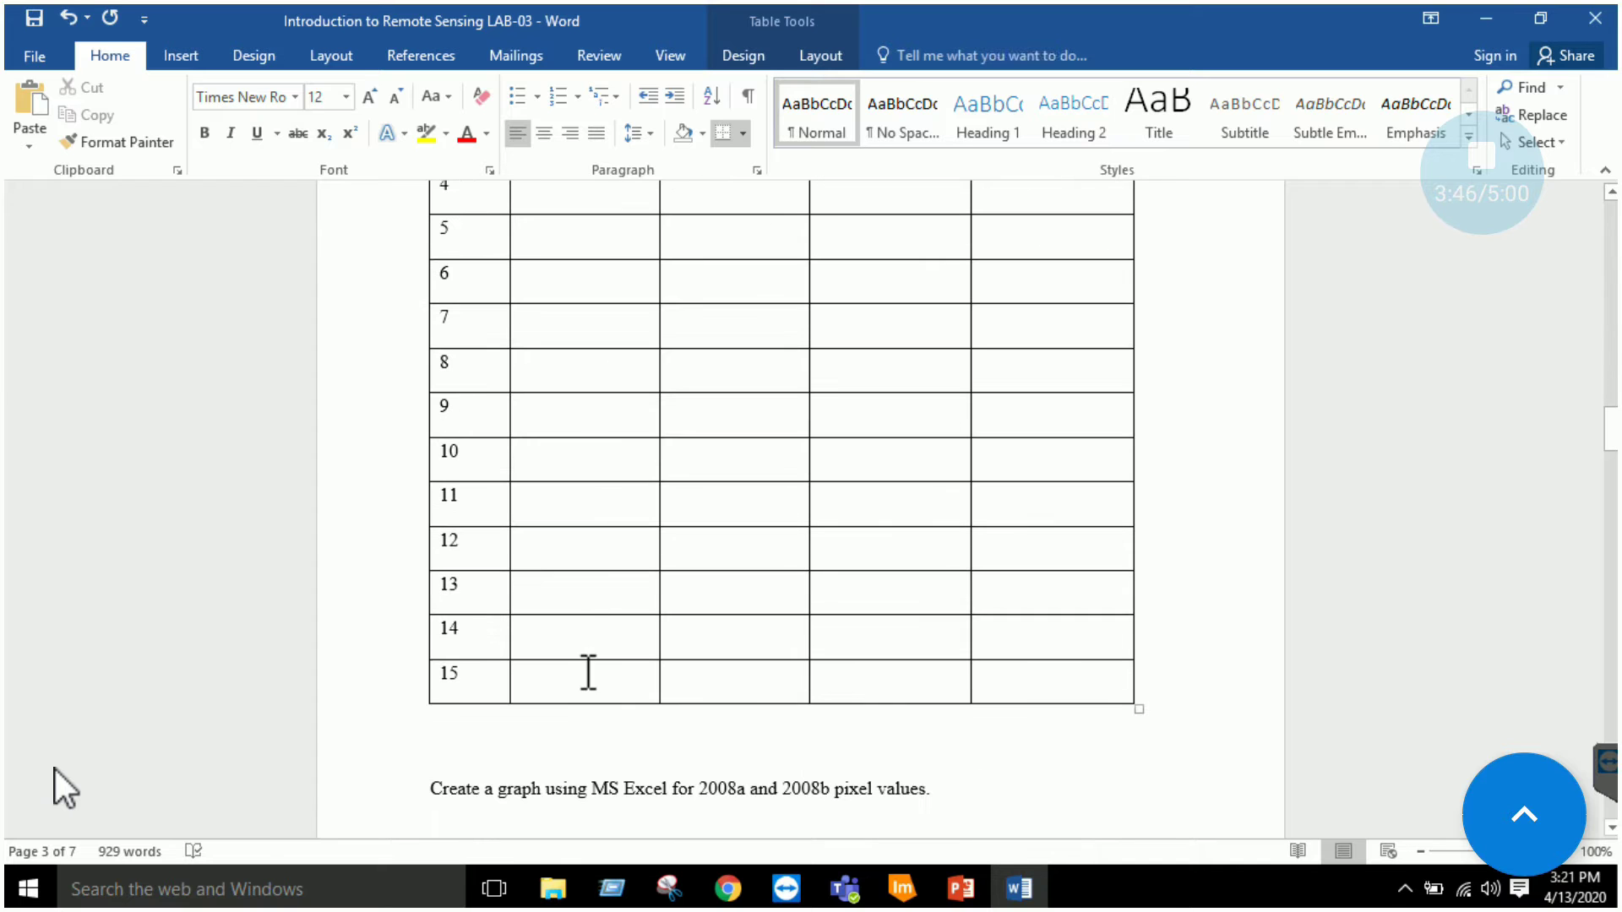
pyautogui.scroll(3, 638, 554)
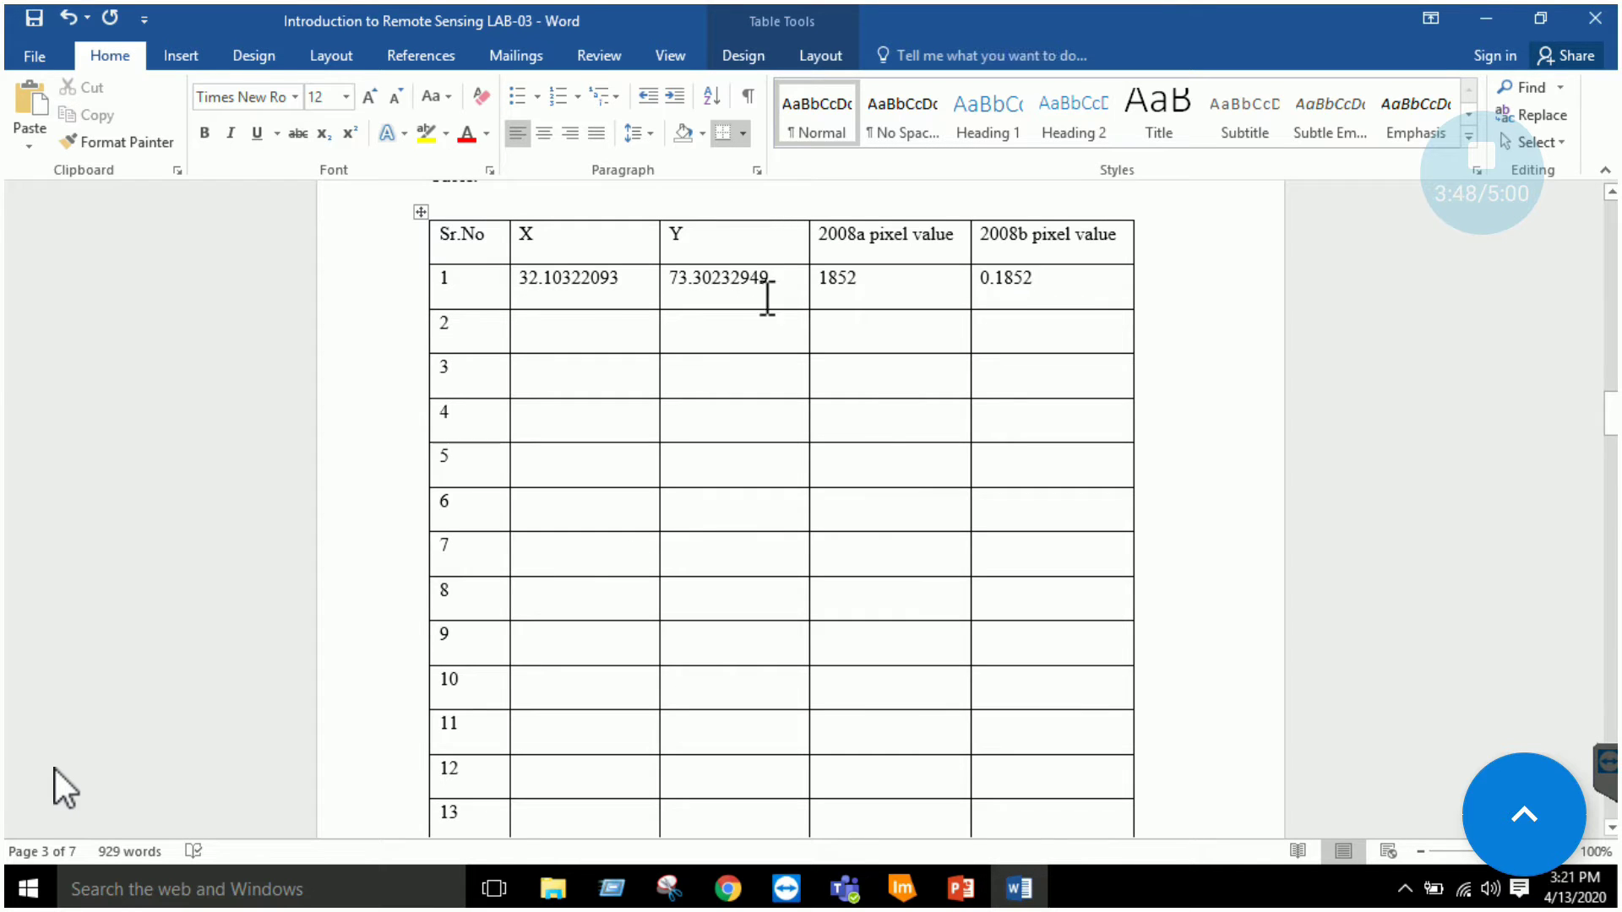
pyautogui.click(885, 343)
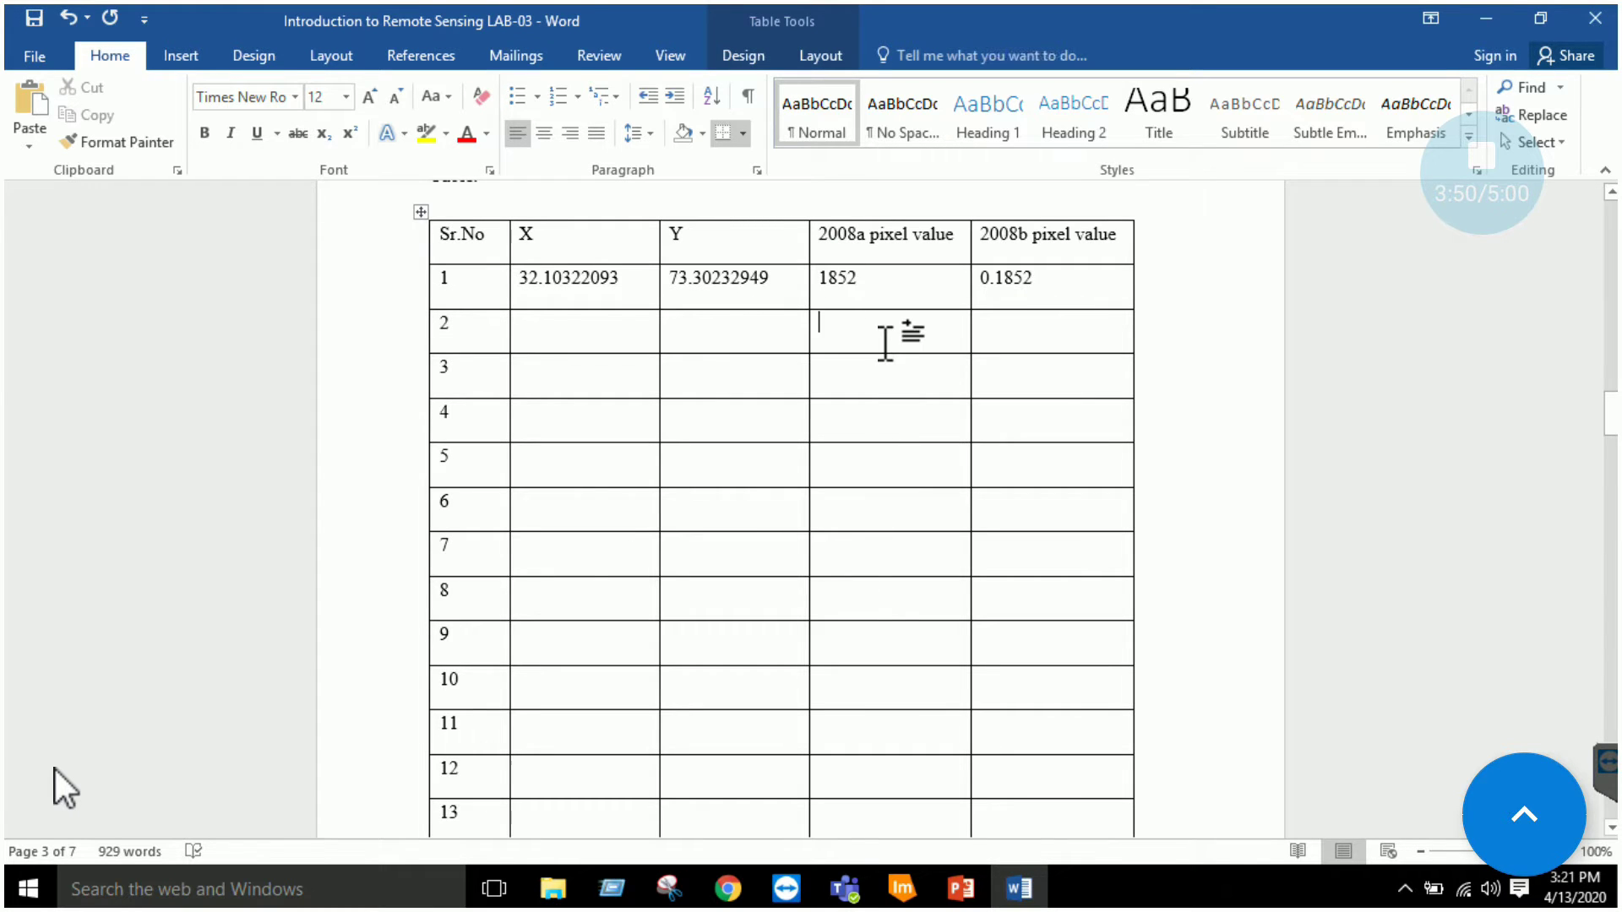
pyautogui.write('1')
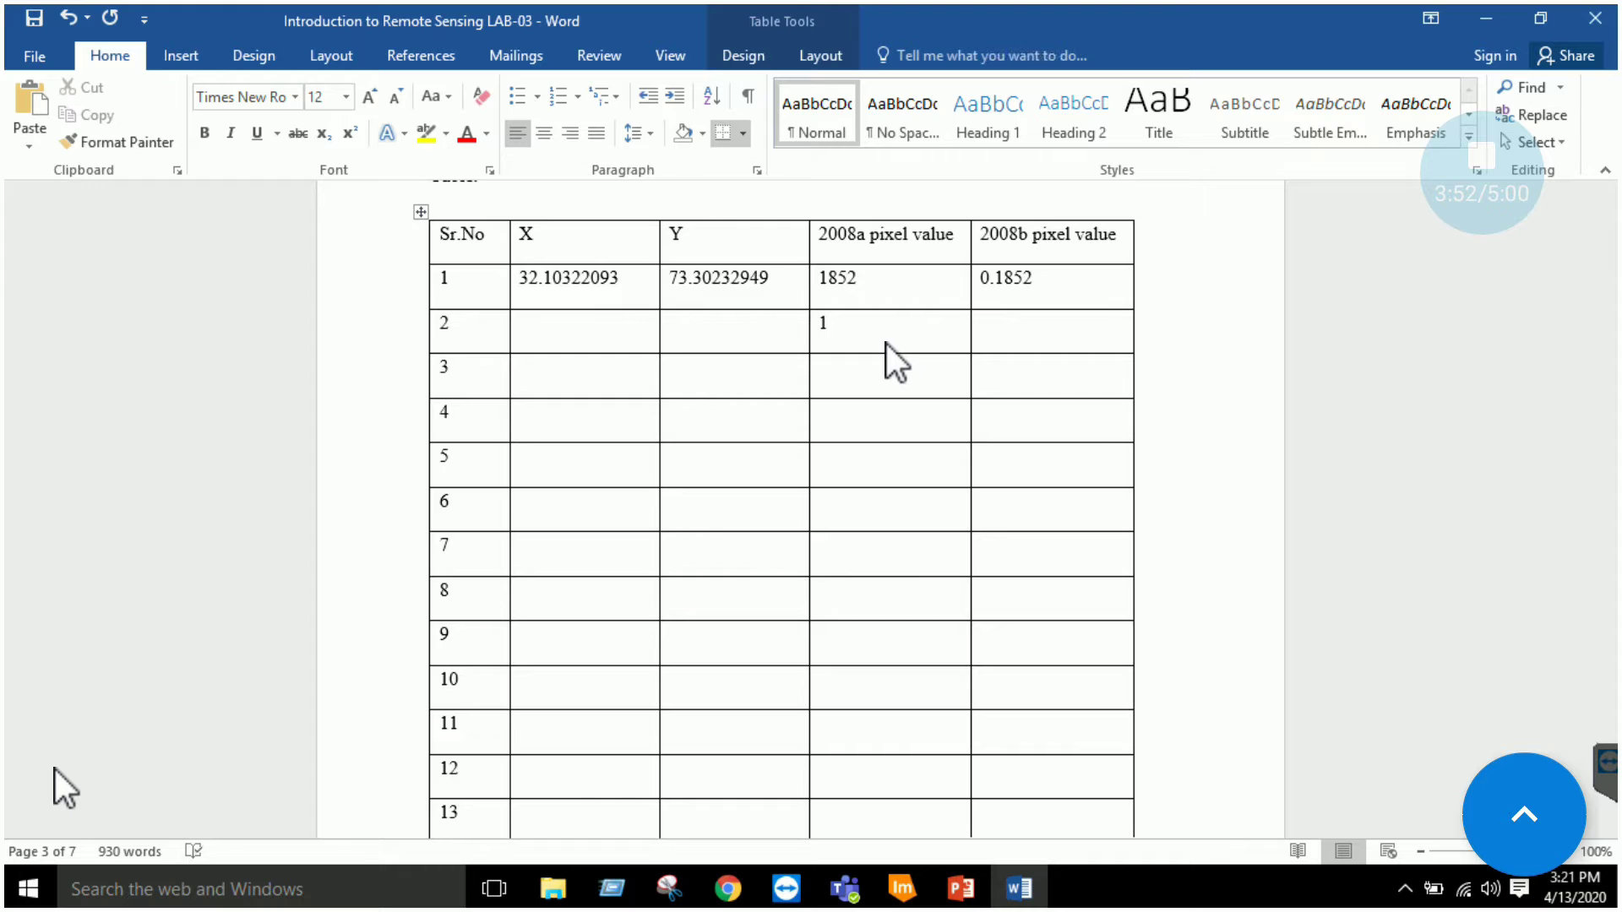
pyautogui.write('200')
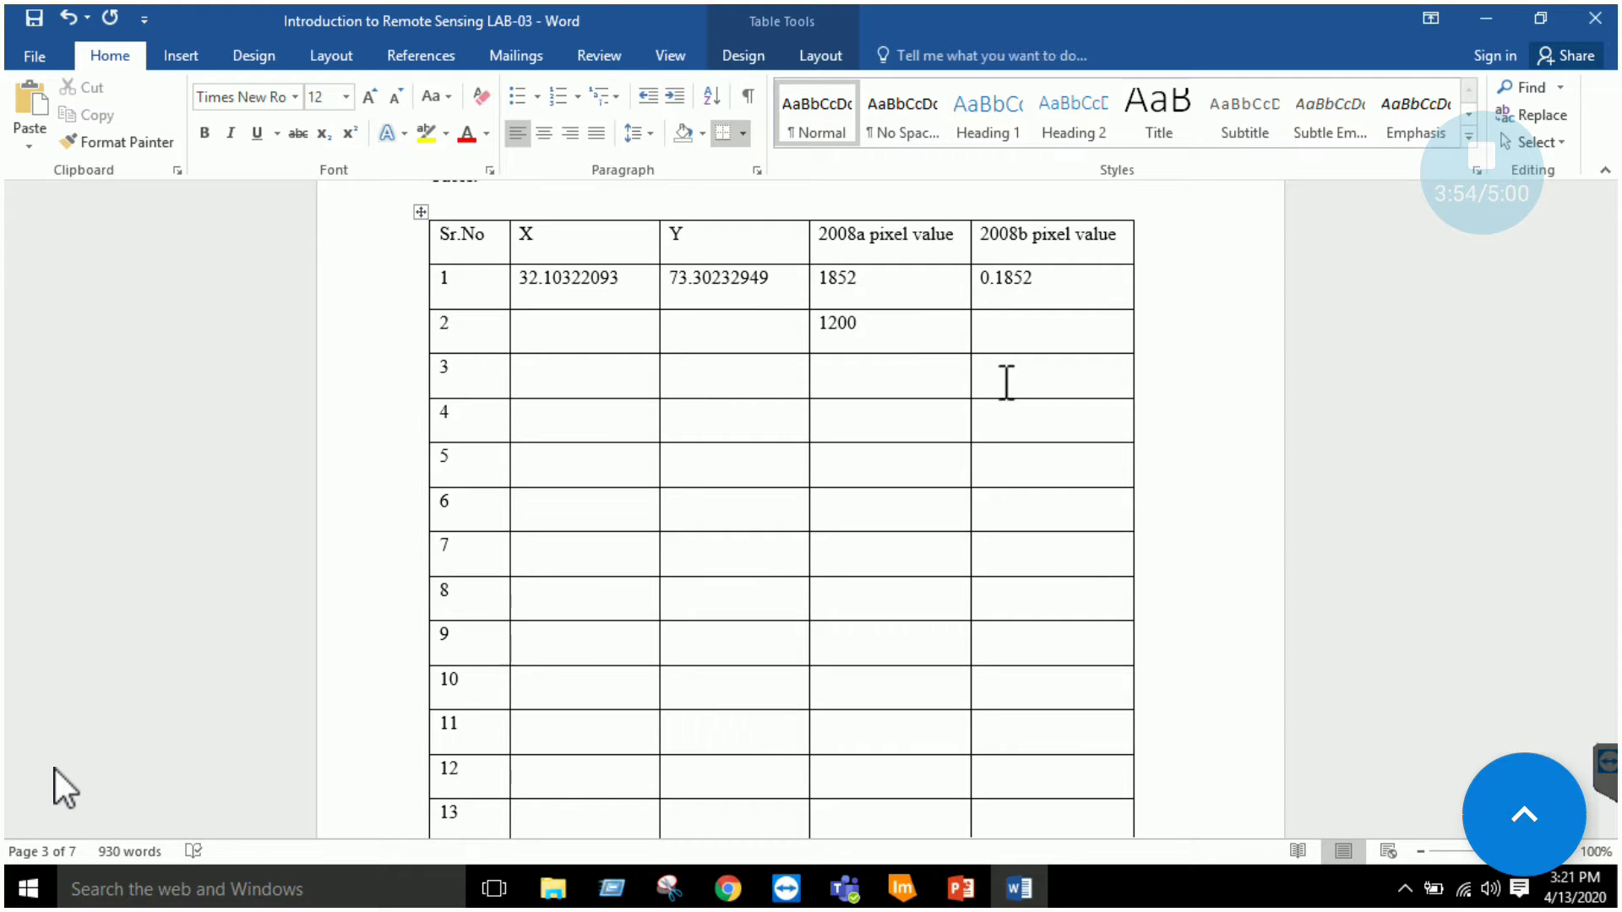
pyautogui.click(1058, 340)
pyautogui.write('0.1200')
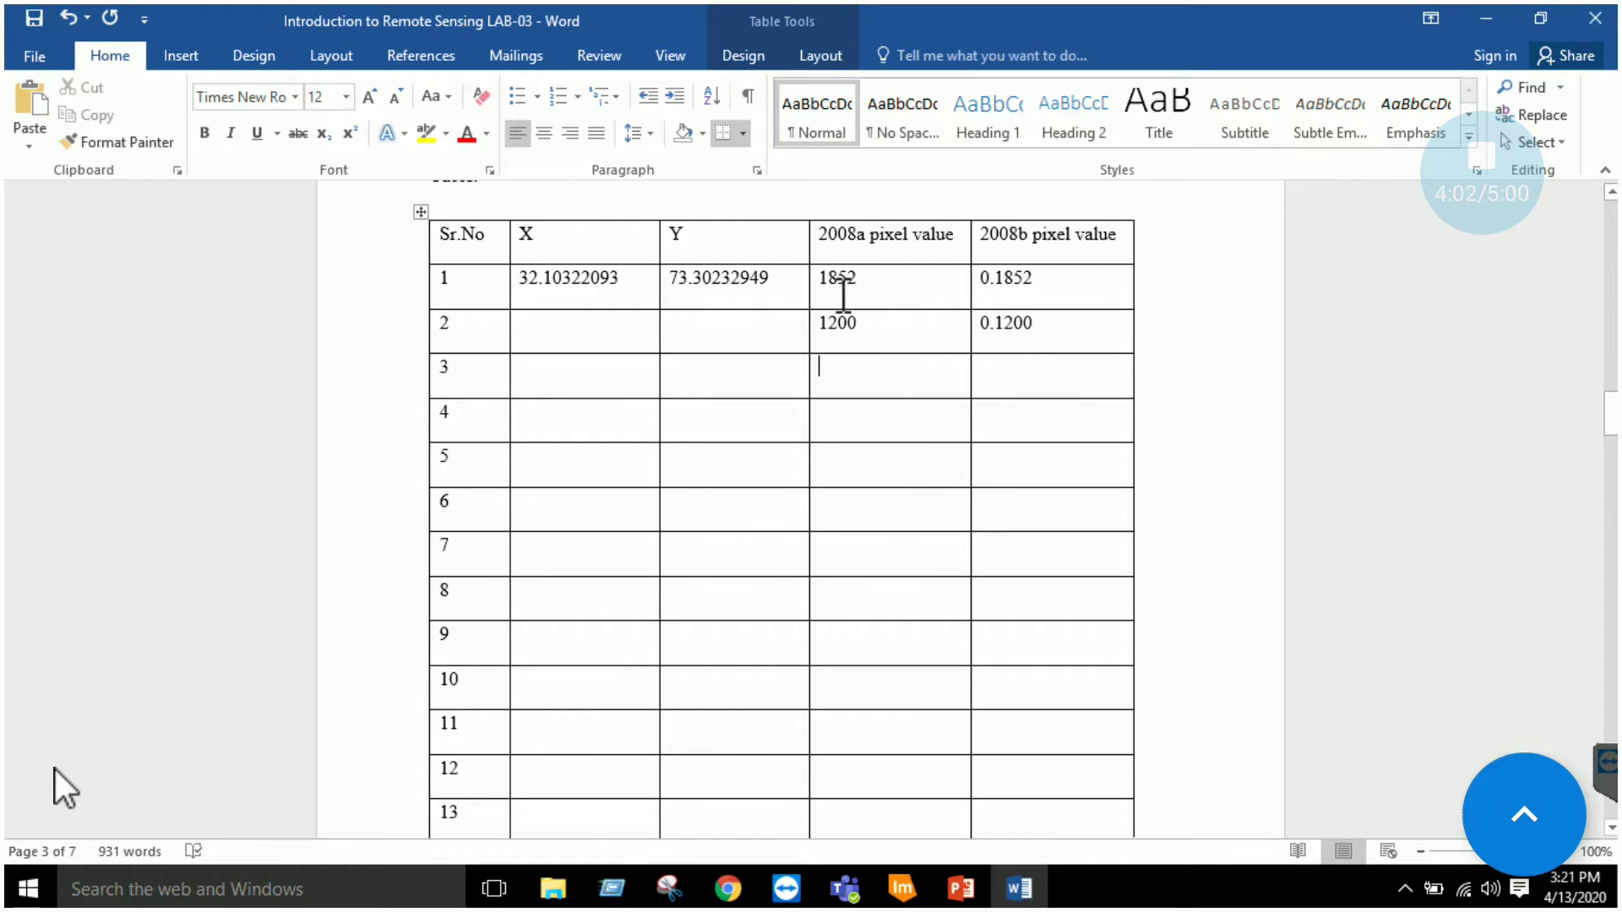
pyautogui.moveTo(836, 279); pyautogui.dragTo(1051, 328)
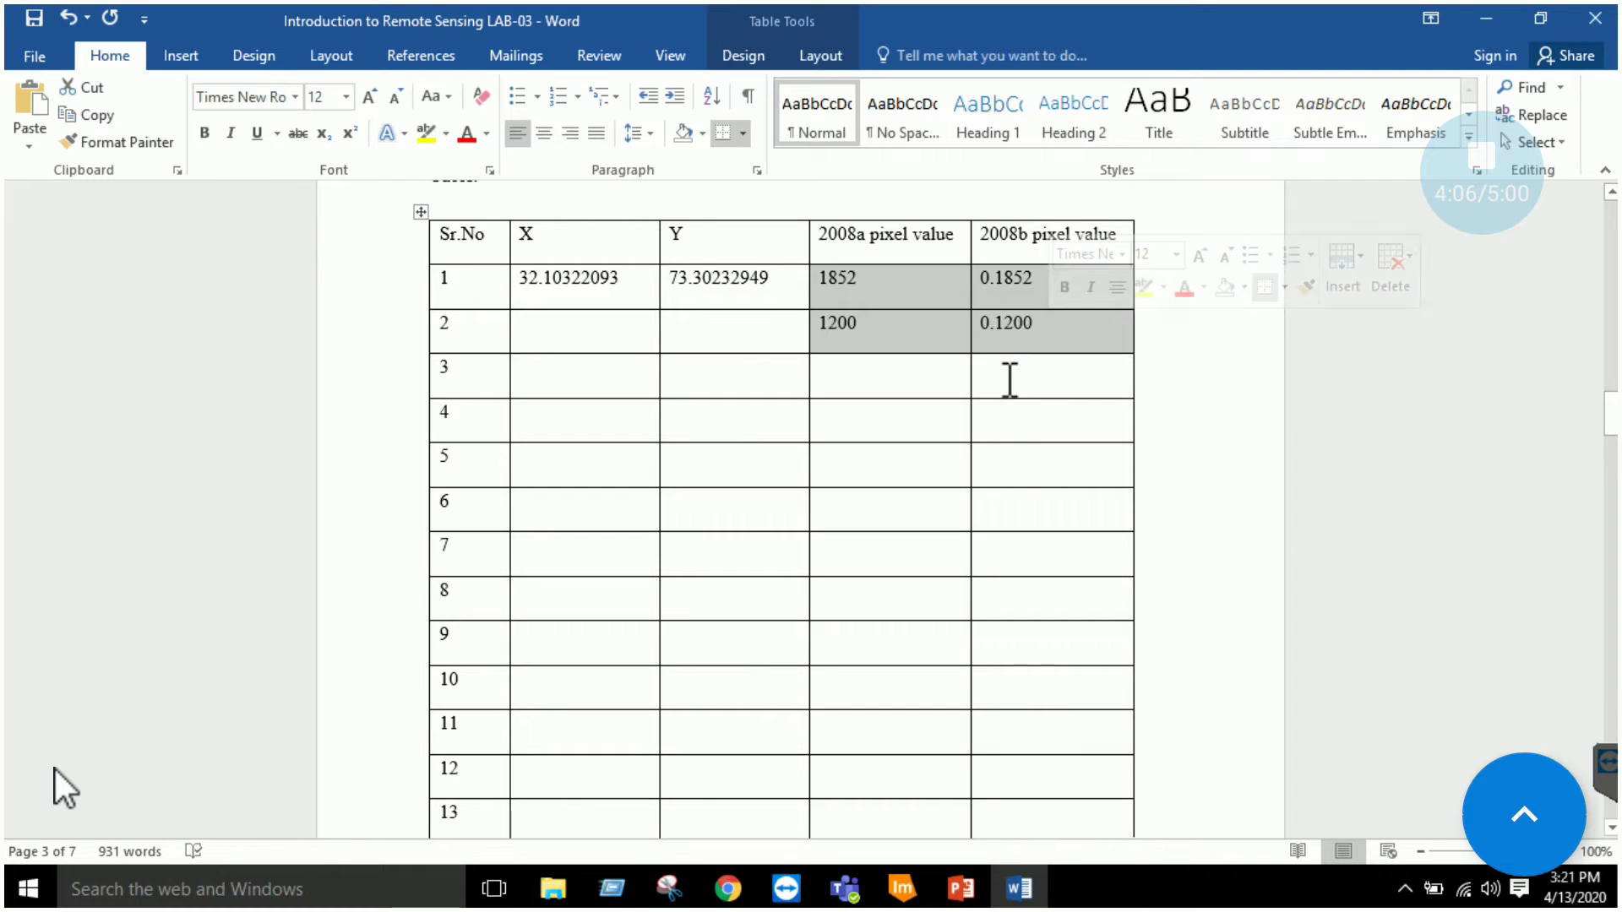
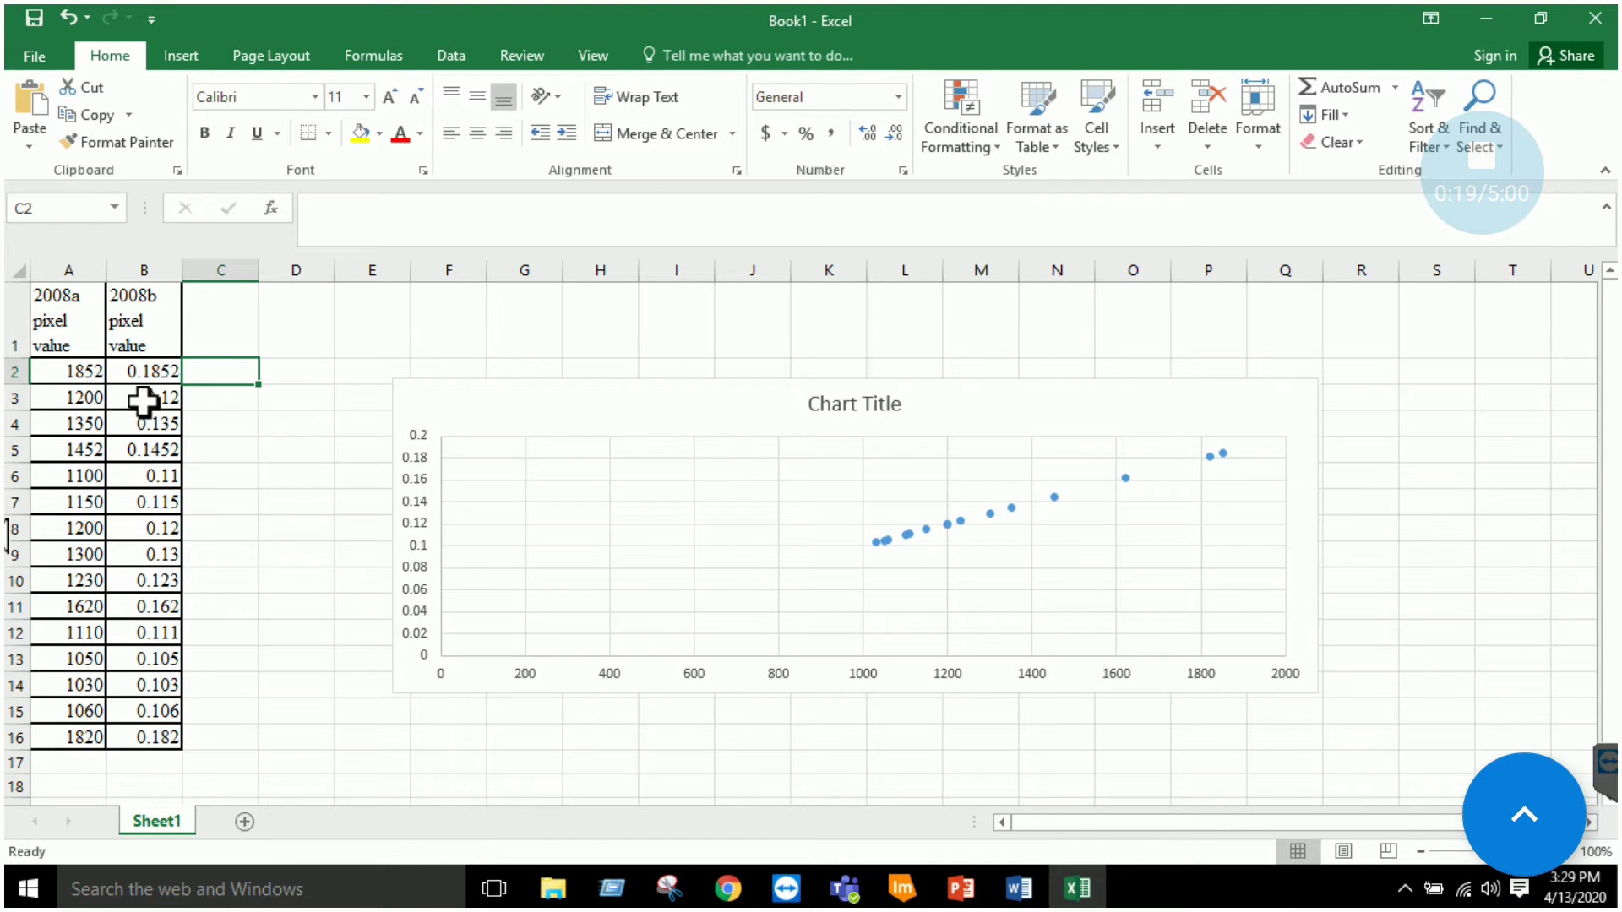
# - Paste the copied 2008a and 2008b pixel values with their source formatting into columns A and B of the Excel sheet
pyautogui.moveTo(61, 269); pyautogui.dragTo(140, 270)
pyautogui.rightClick(137, 272)
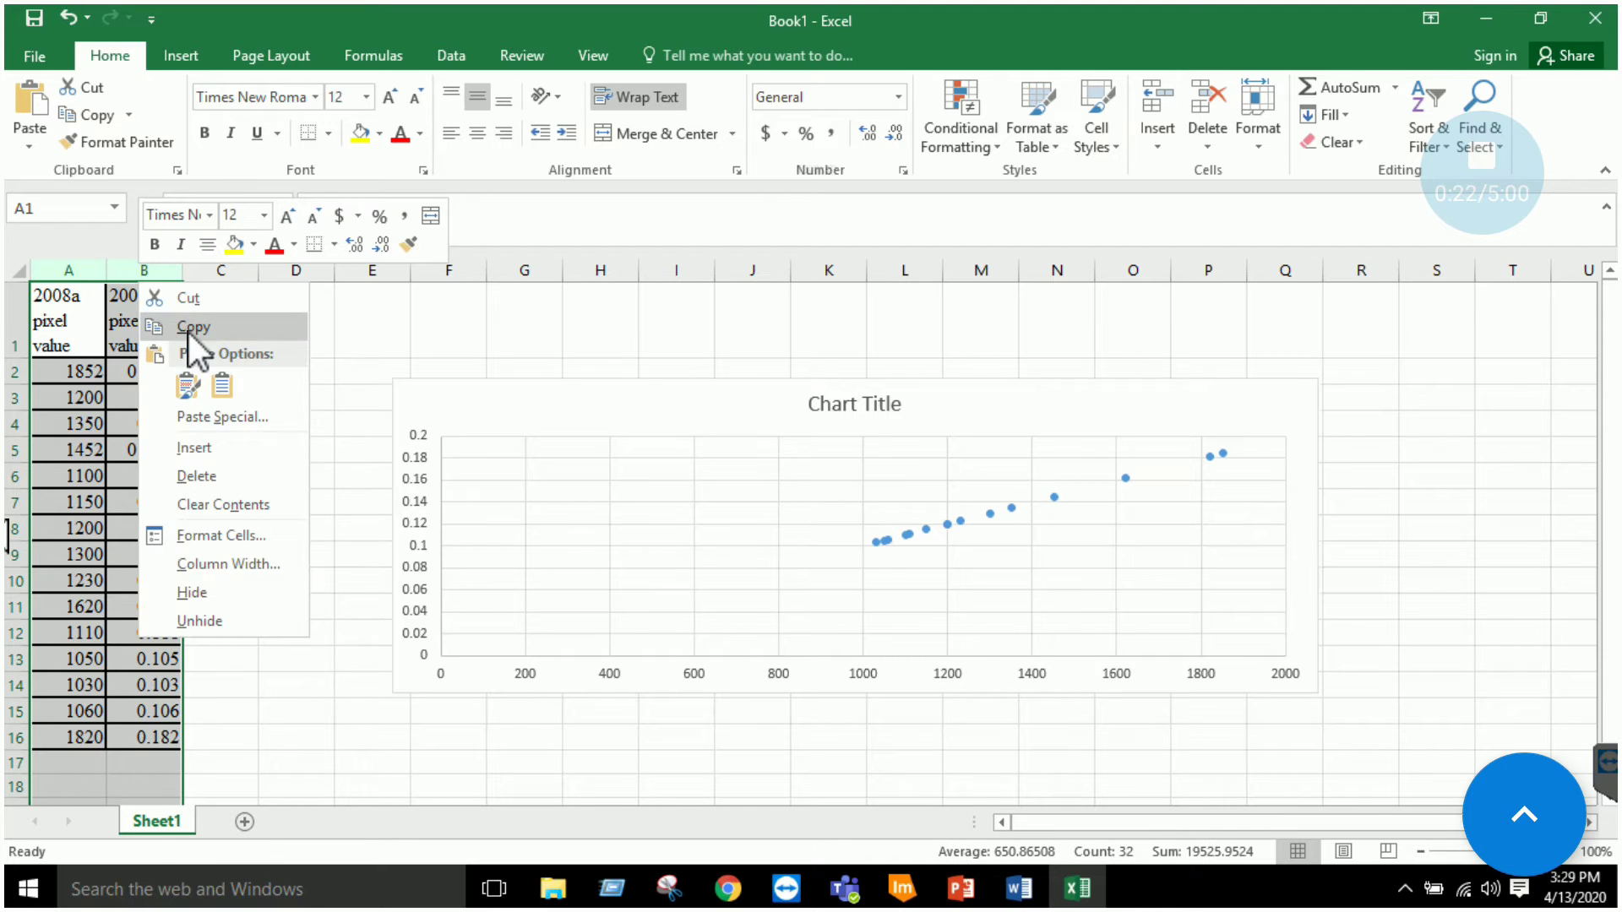
pyautogui.click(196, 388)
pyautogui.click(743, 511)
pyautogui.click(226, 421)
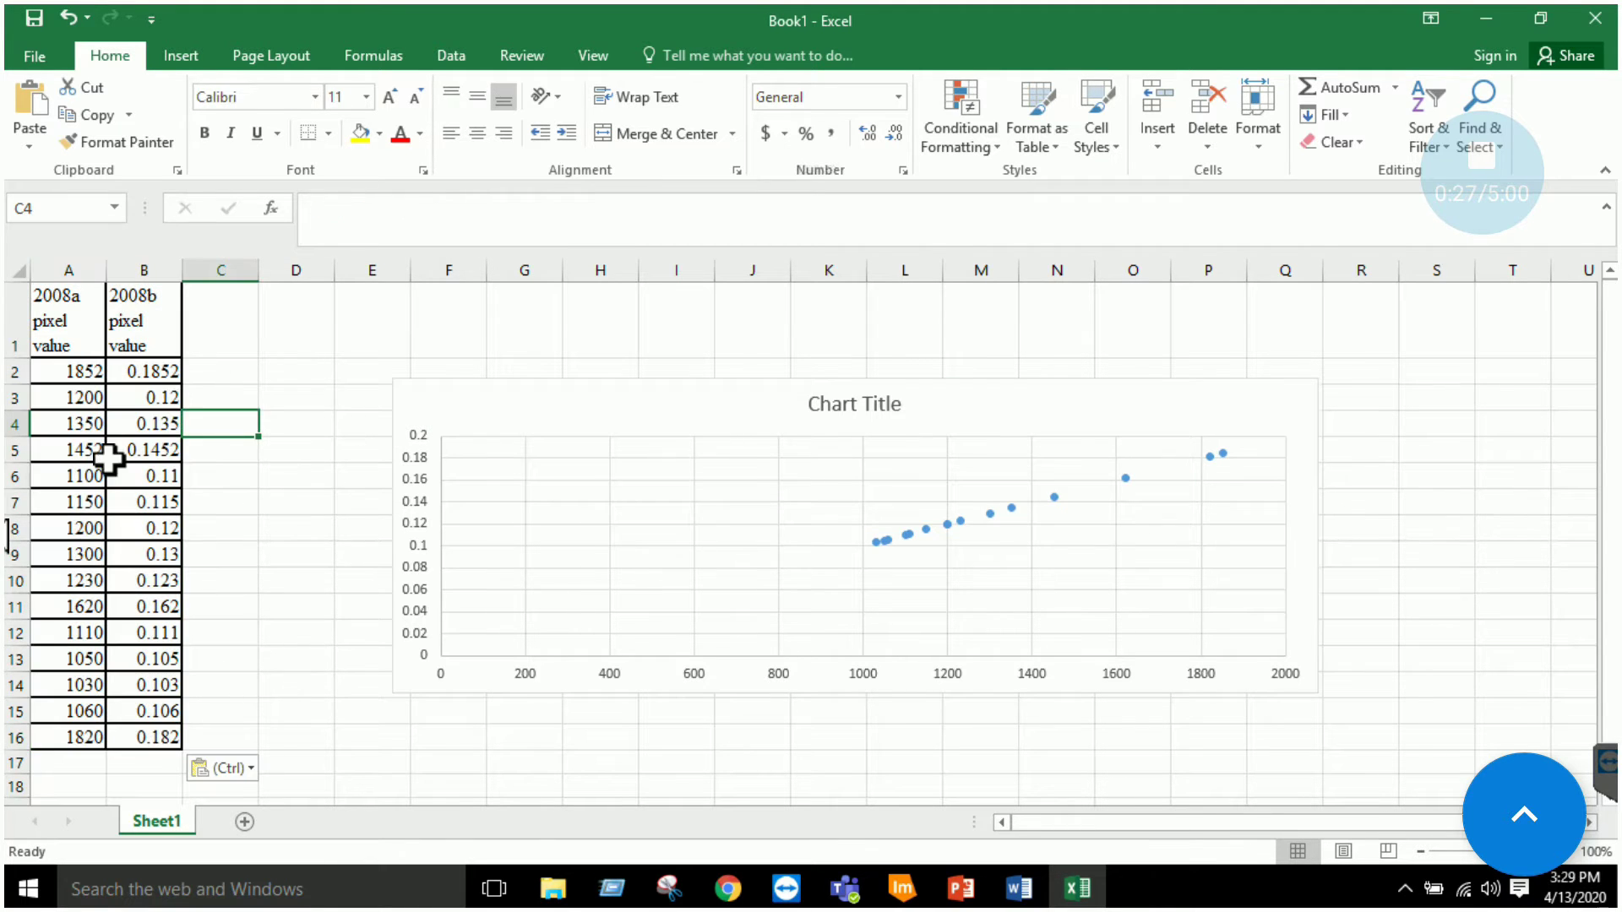
# - Delete the existing scatter chart from the Excel sheet
pyautogui.click(651, 425)
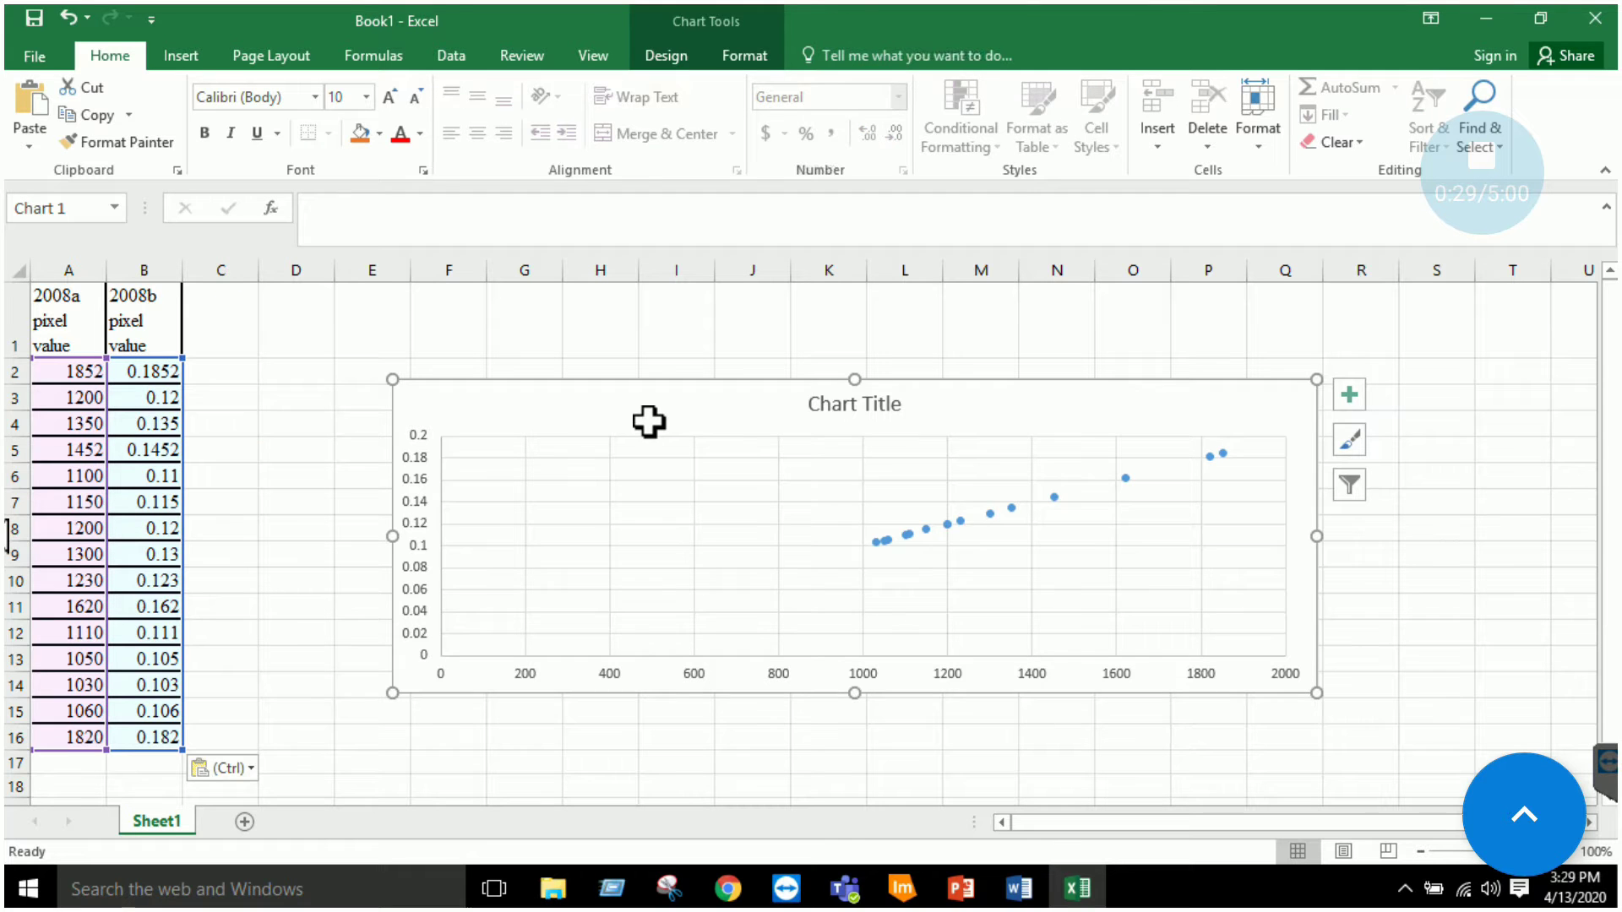
pyautogui.press('Delete')
pyautogui.click(287, 478)
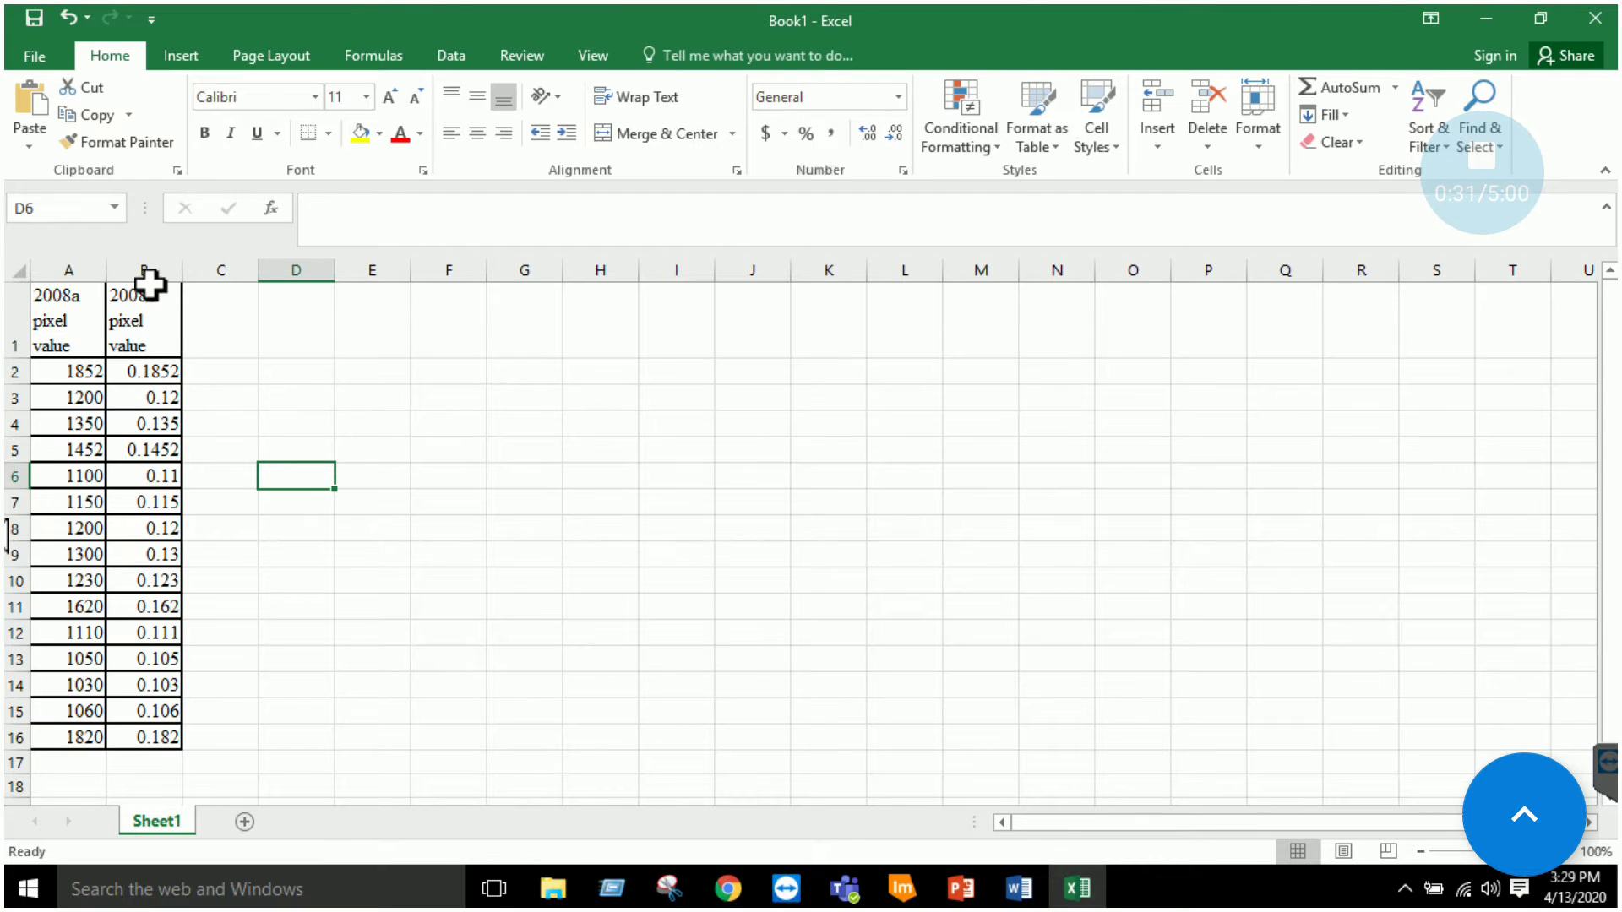
# - Insert a Scatter chart of the 2008a and 2008b pixel values in A1:B16
pyautogui.moveTo(62, 297); pyautogui.dragTo(160, 736)
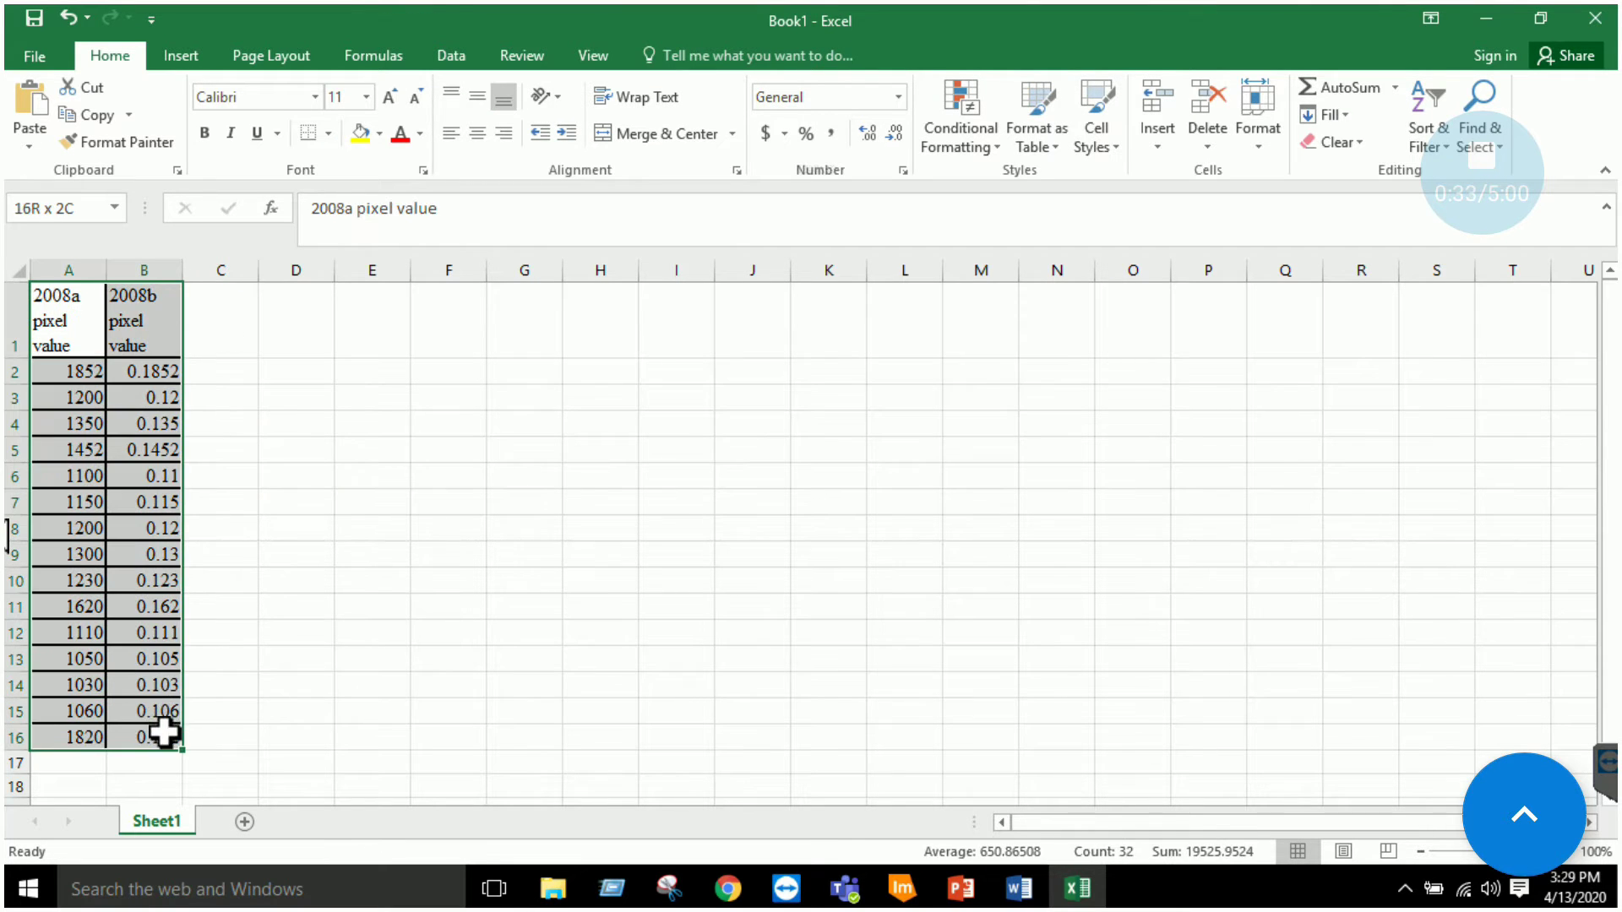
pyautogui.click(203, 53)
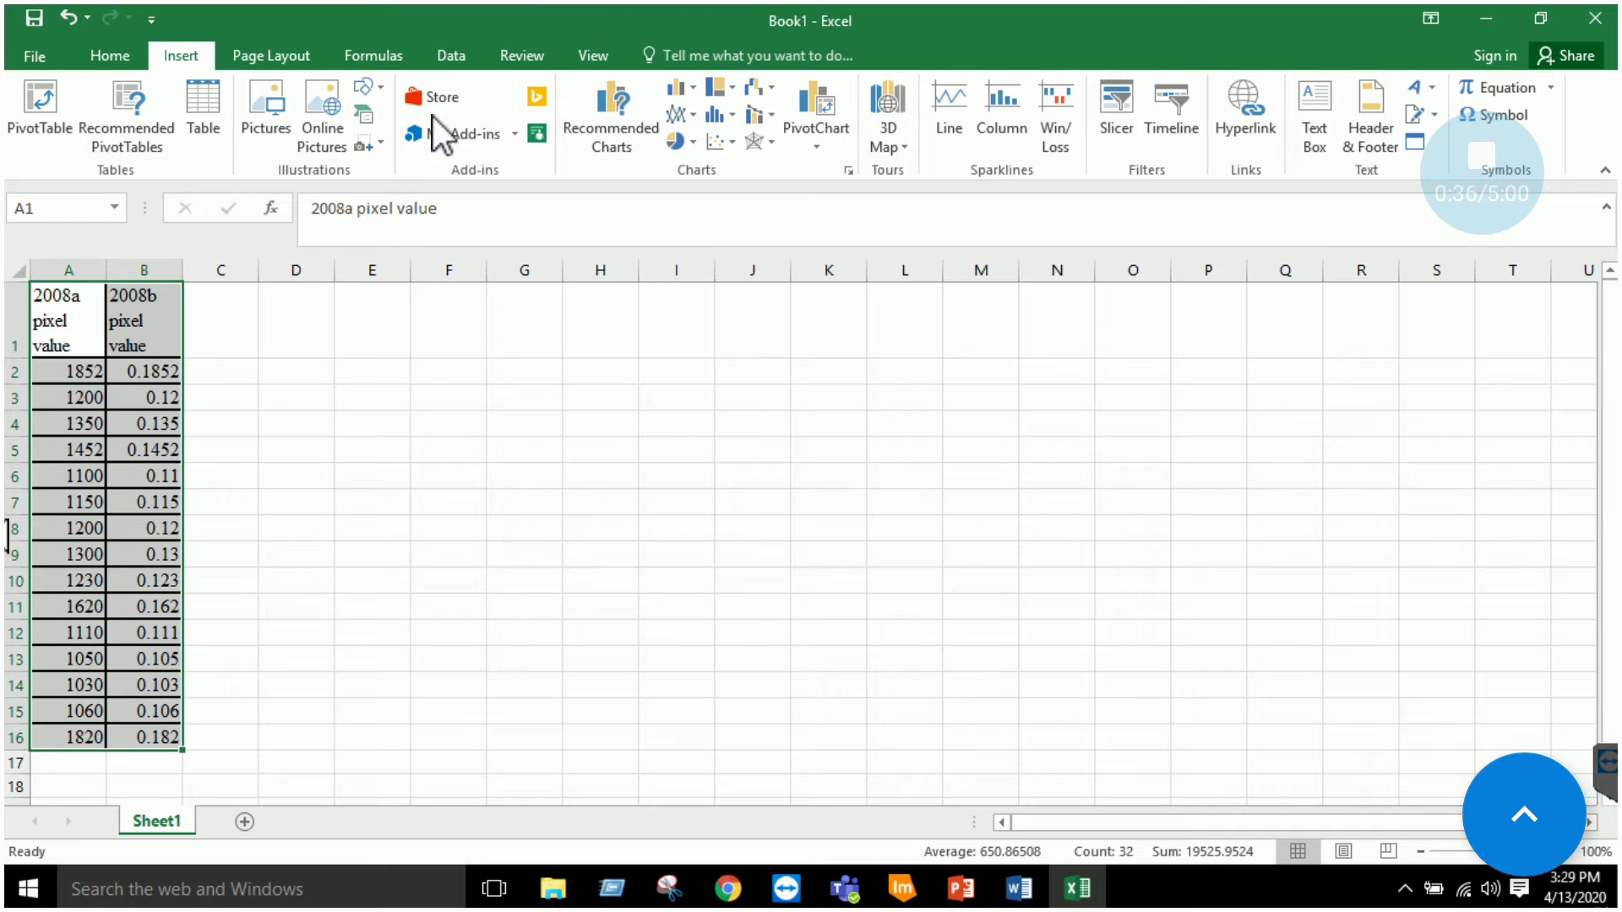
pyautogui.click(732, 142)
pyautogui.click(749, 206)
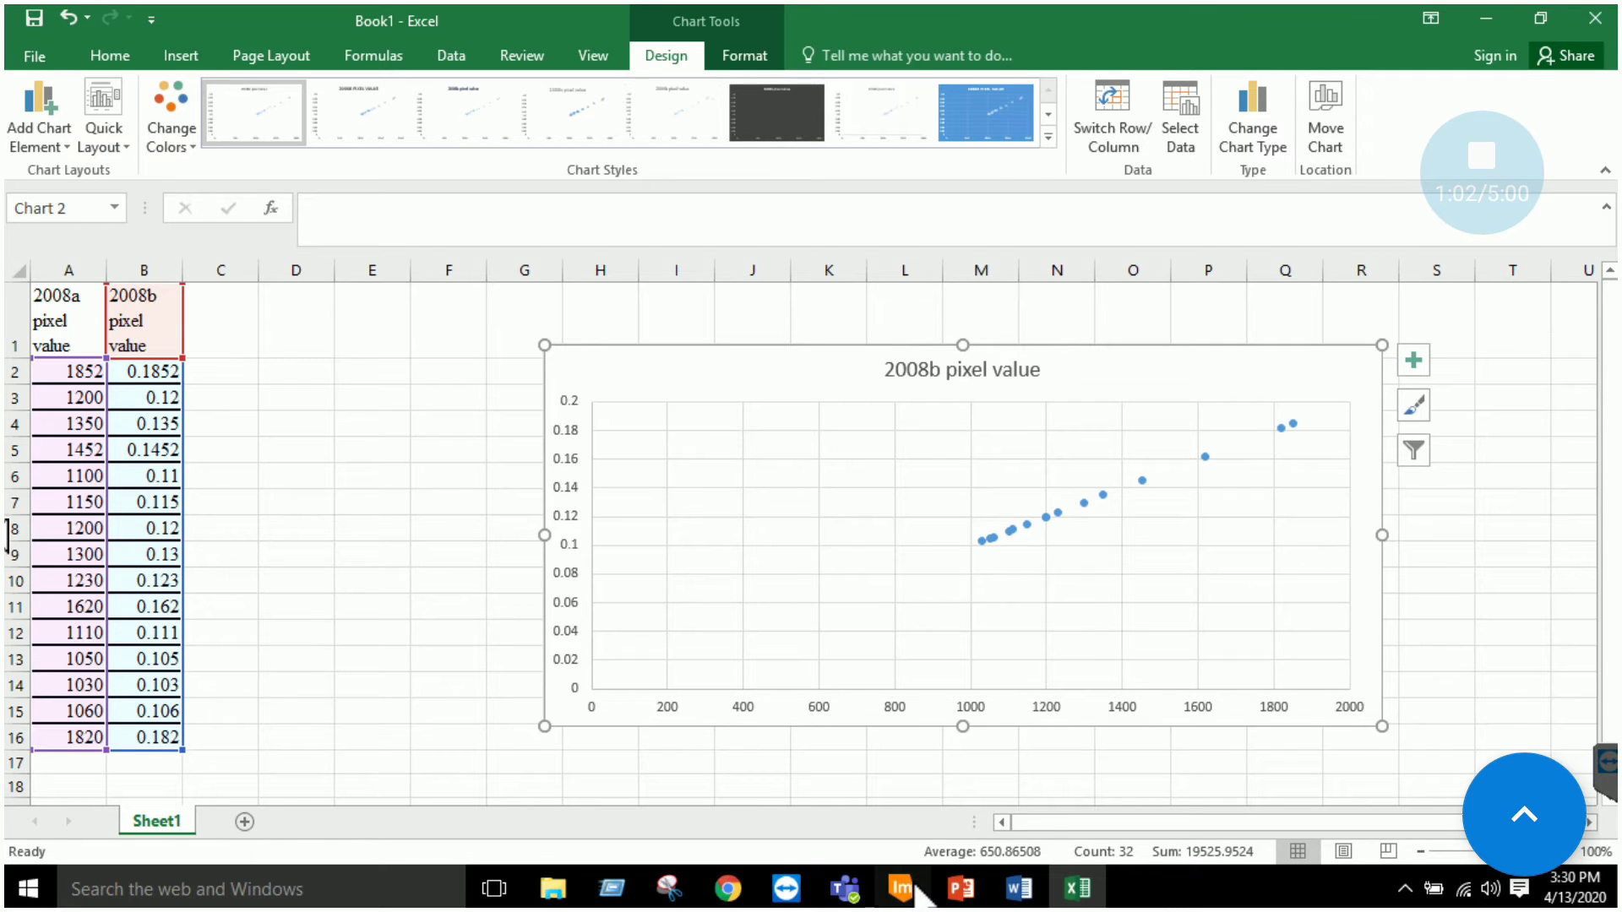
# - Review the Basic Change Detection Using the Swipe Tool instructions in Word and return to the layer contents in ERDAS IMAGINE
pyautogui.click(1019, 889)
pyautogui.scroll(-6, 941, 499)
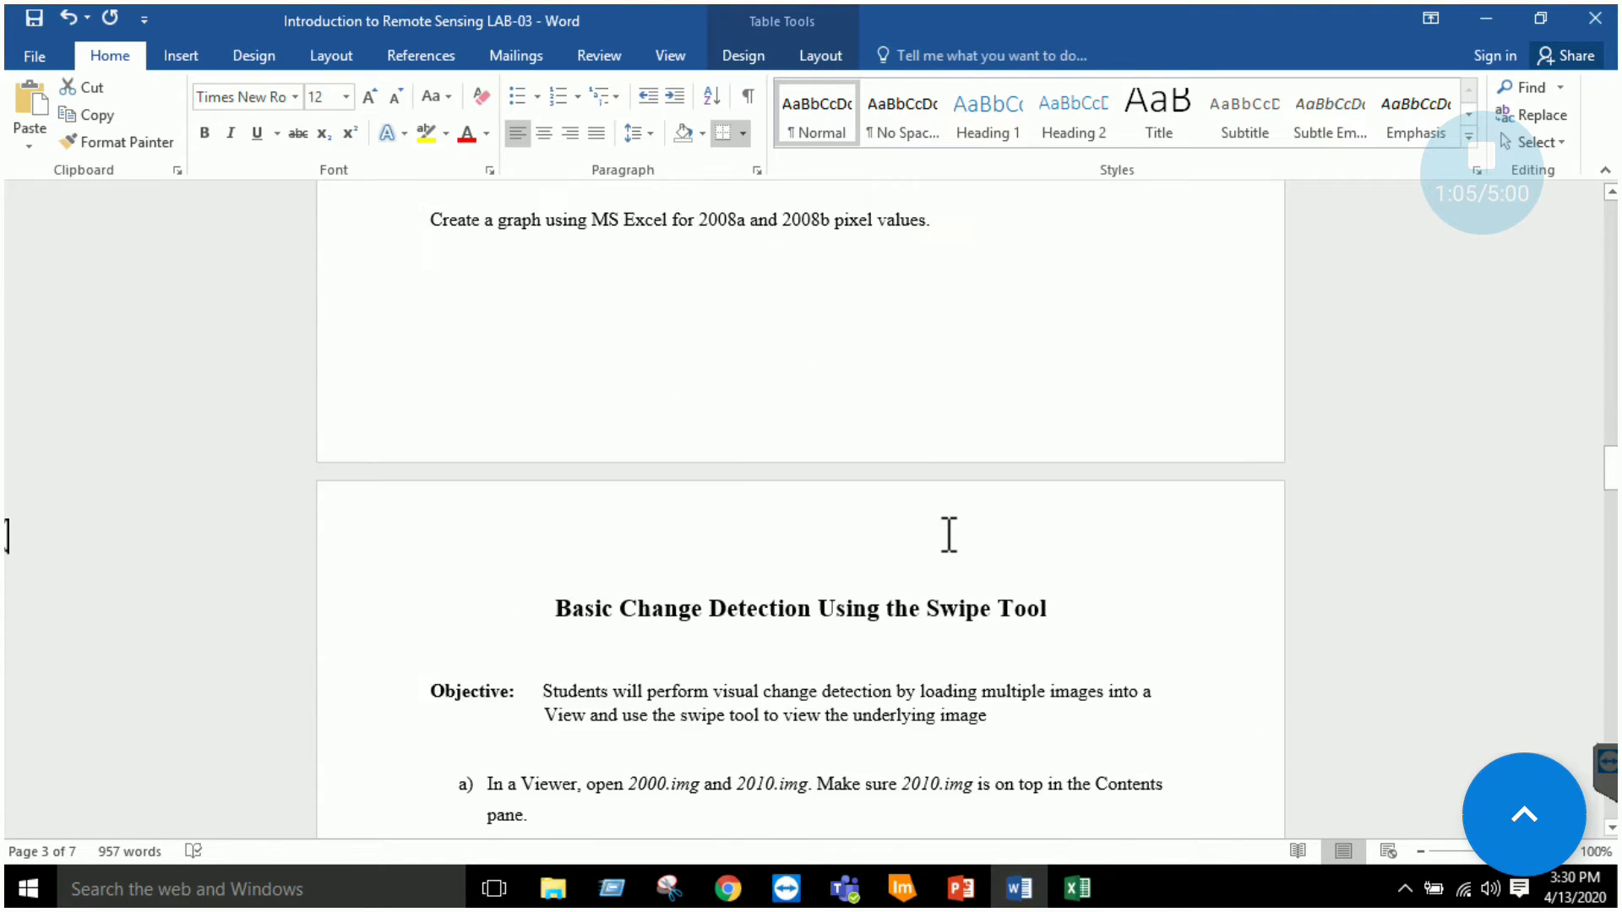
pyautogui.scroll(-2, 948, 534)
pyautogui.scroll(-5, 885, 483)
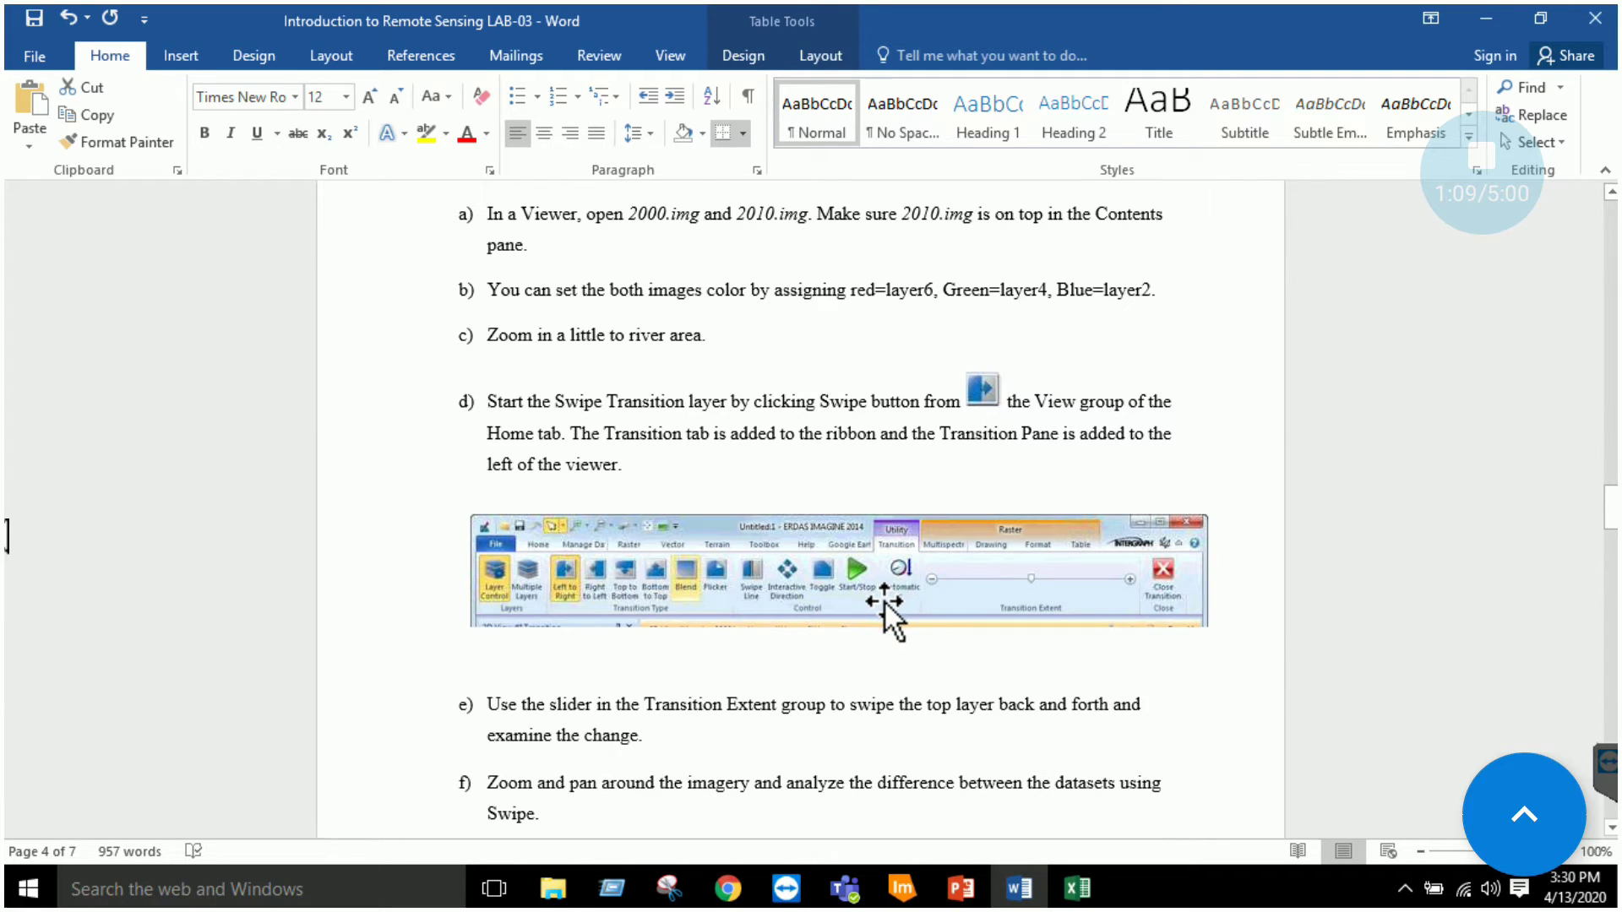
pyautogui.click(903, 889)
pyautogui.click(328, 187)
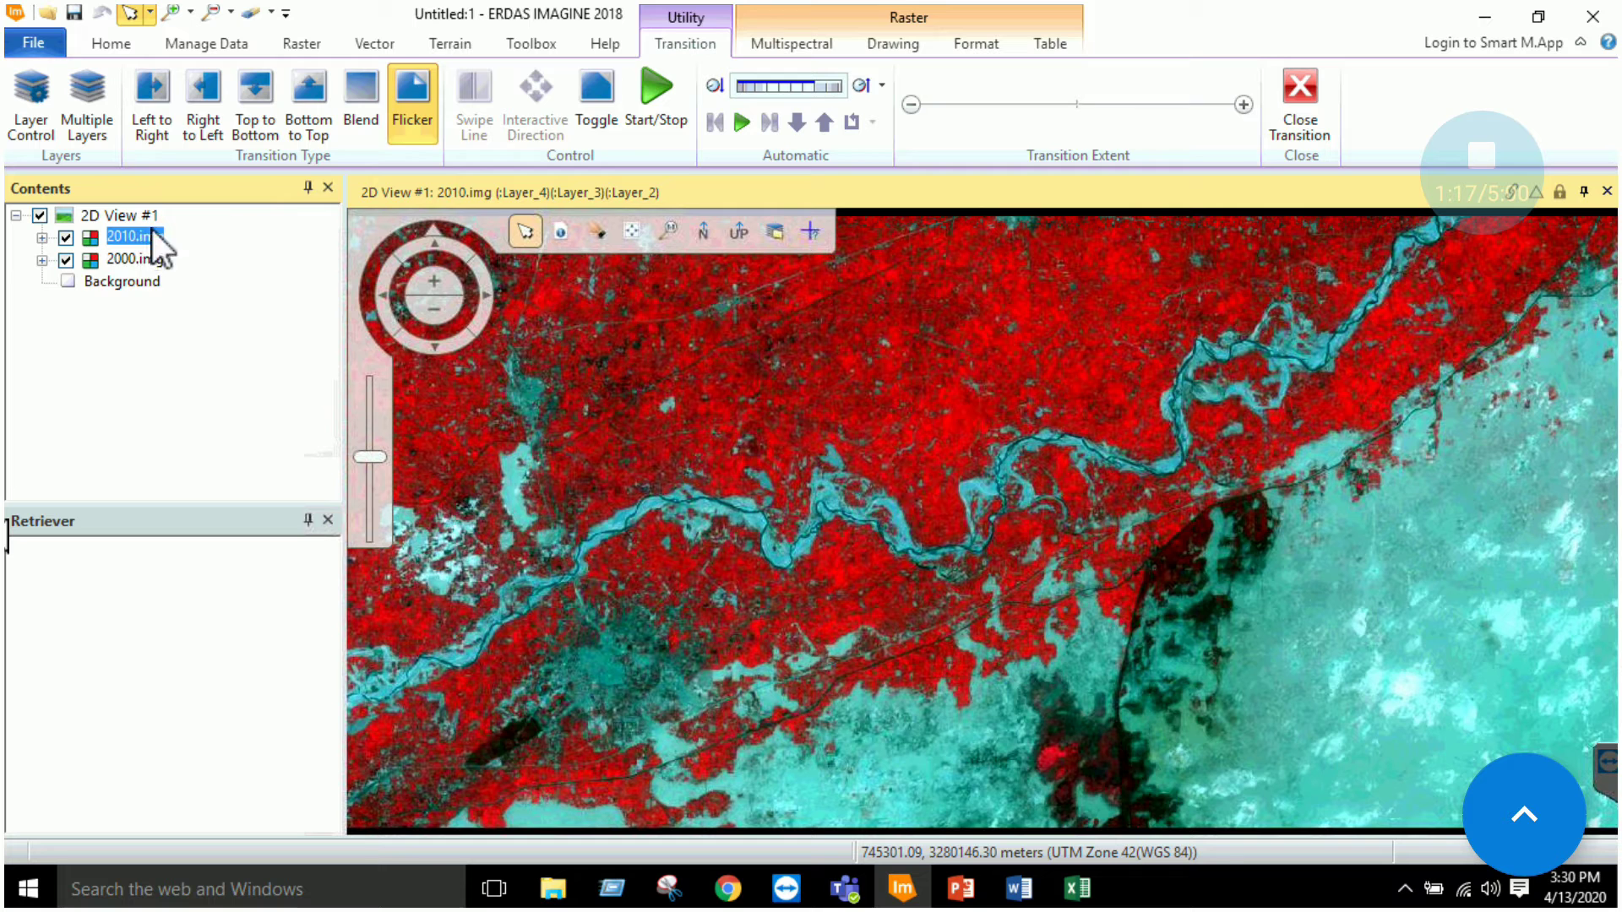
# - Try to start a Swipe transition between 2010.img and 2000.img, rechecking the lab instructions in Word
pyautogui.click(134, 44)
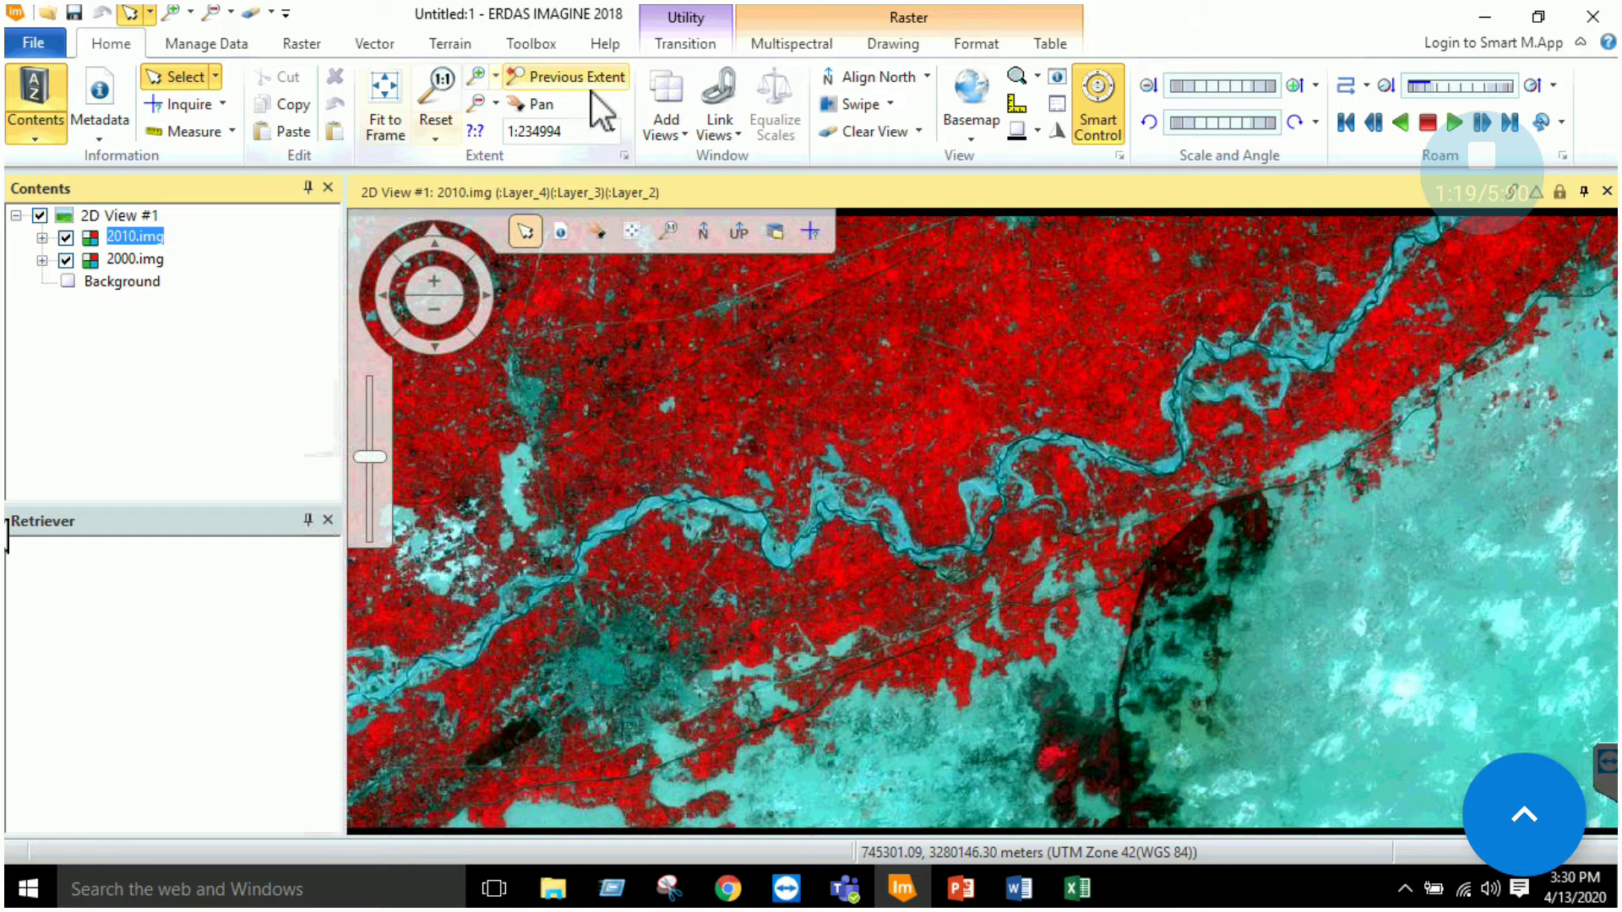
pyautogui.click(879, 109)
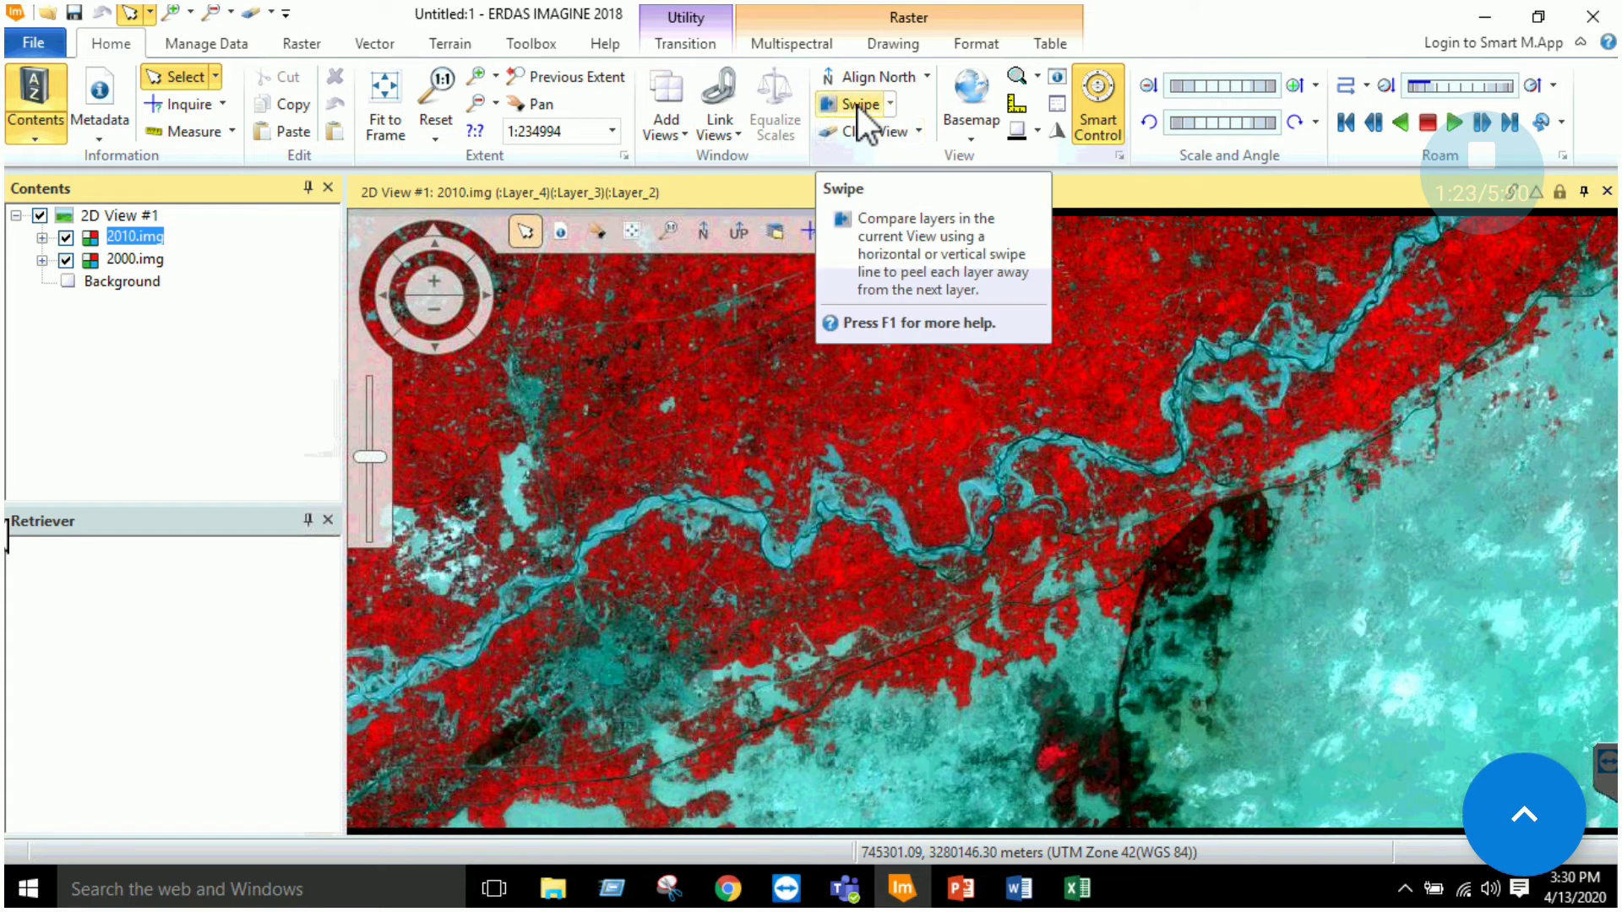
pyautogui.click(891, 104)
pyautogui.click(879, 132)
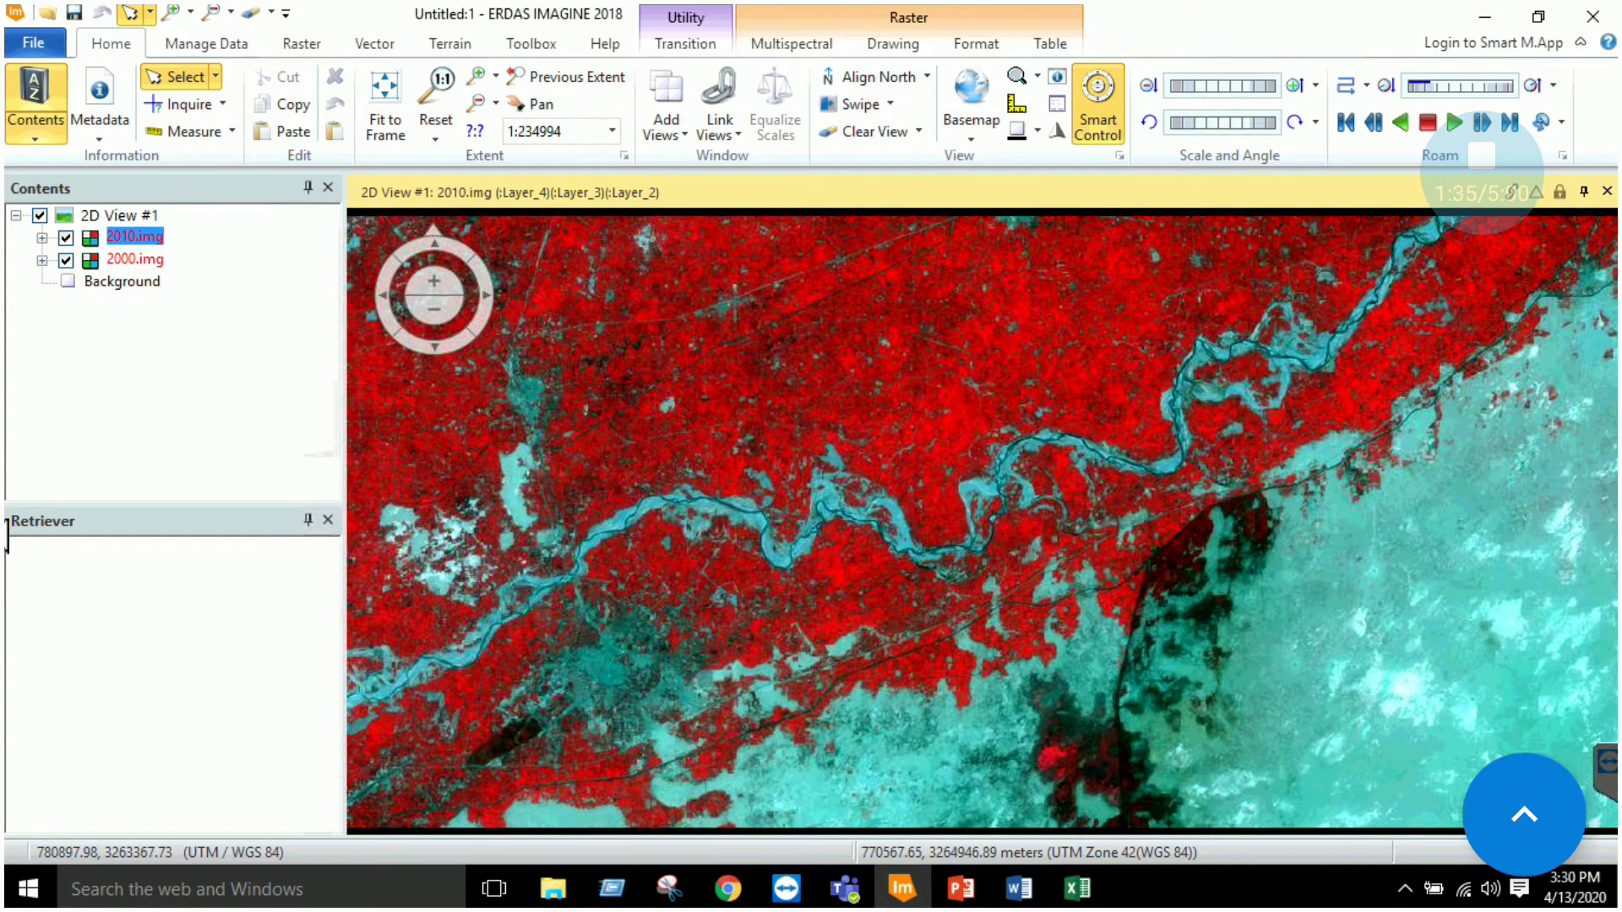
pyautogui.click(146, 259)
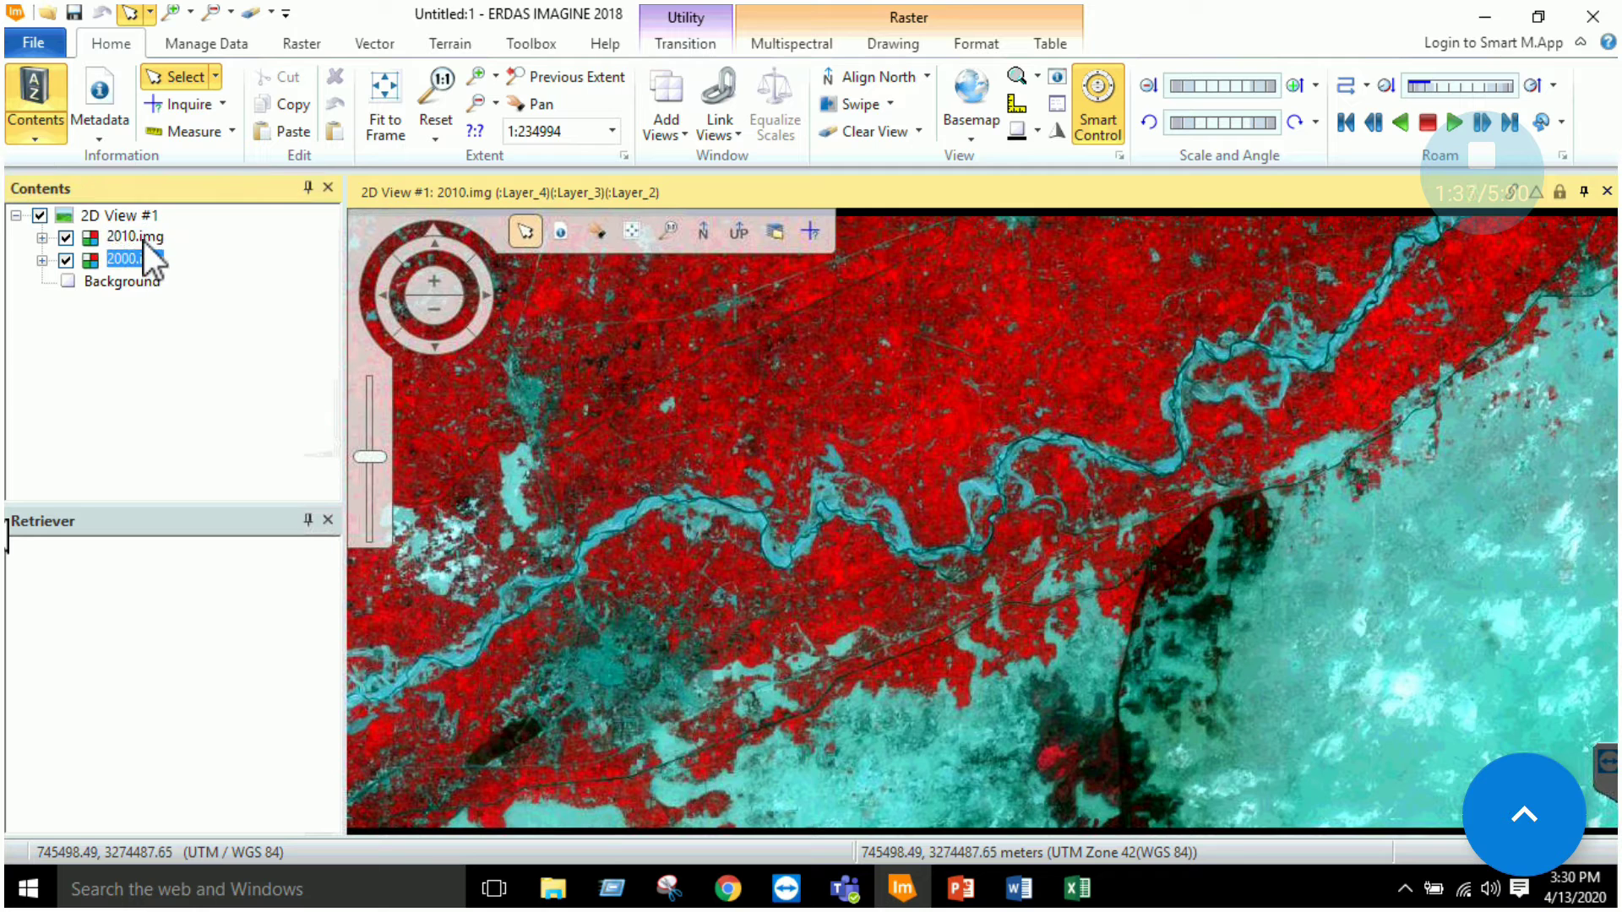
pyautogui.click(890, 106)
pyautogui.click(870, 138)
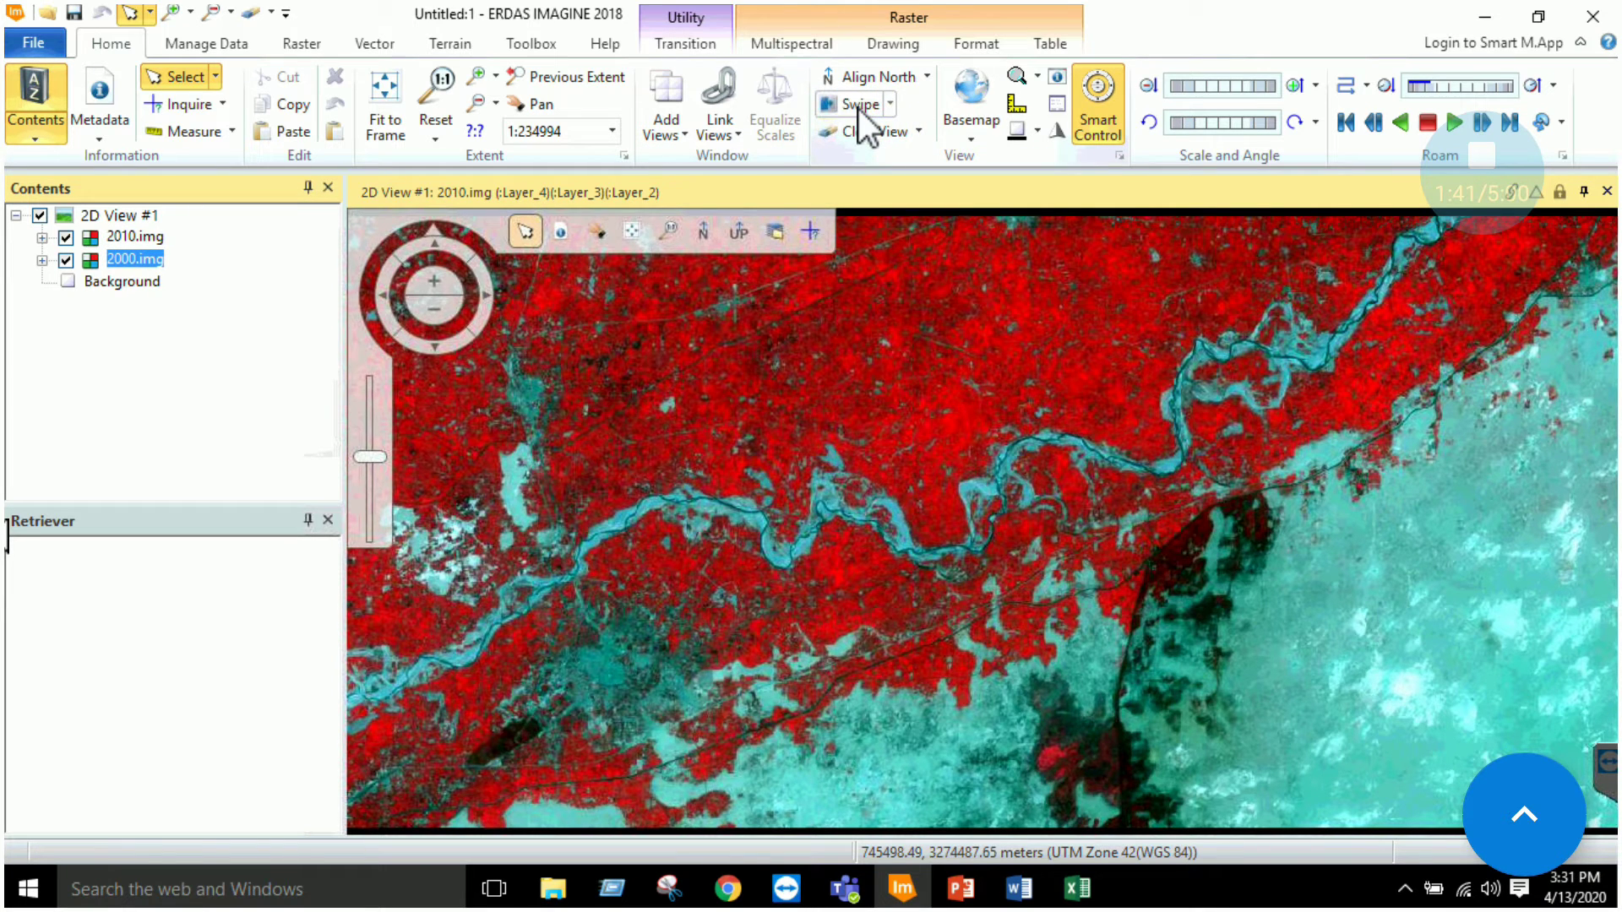
pyautogui.click(902, 887)
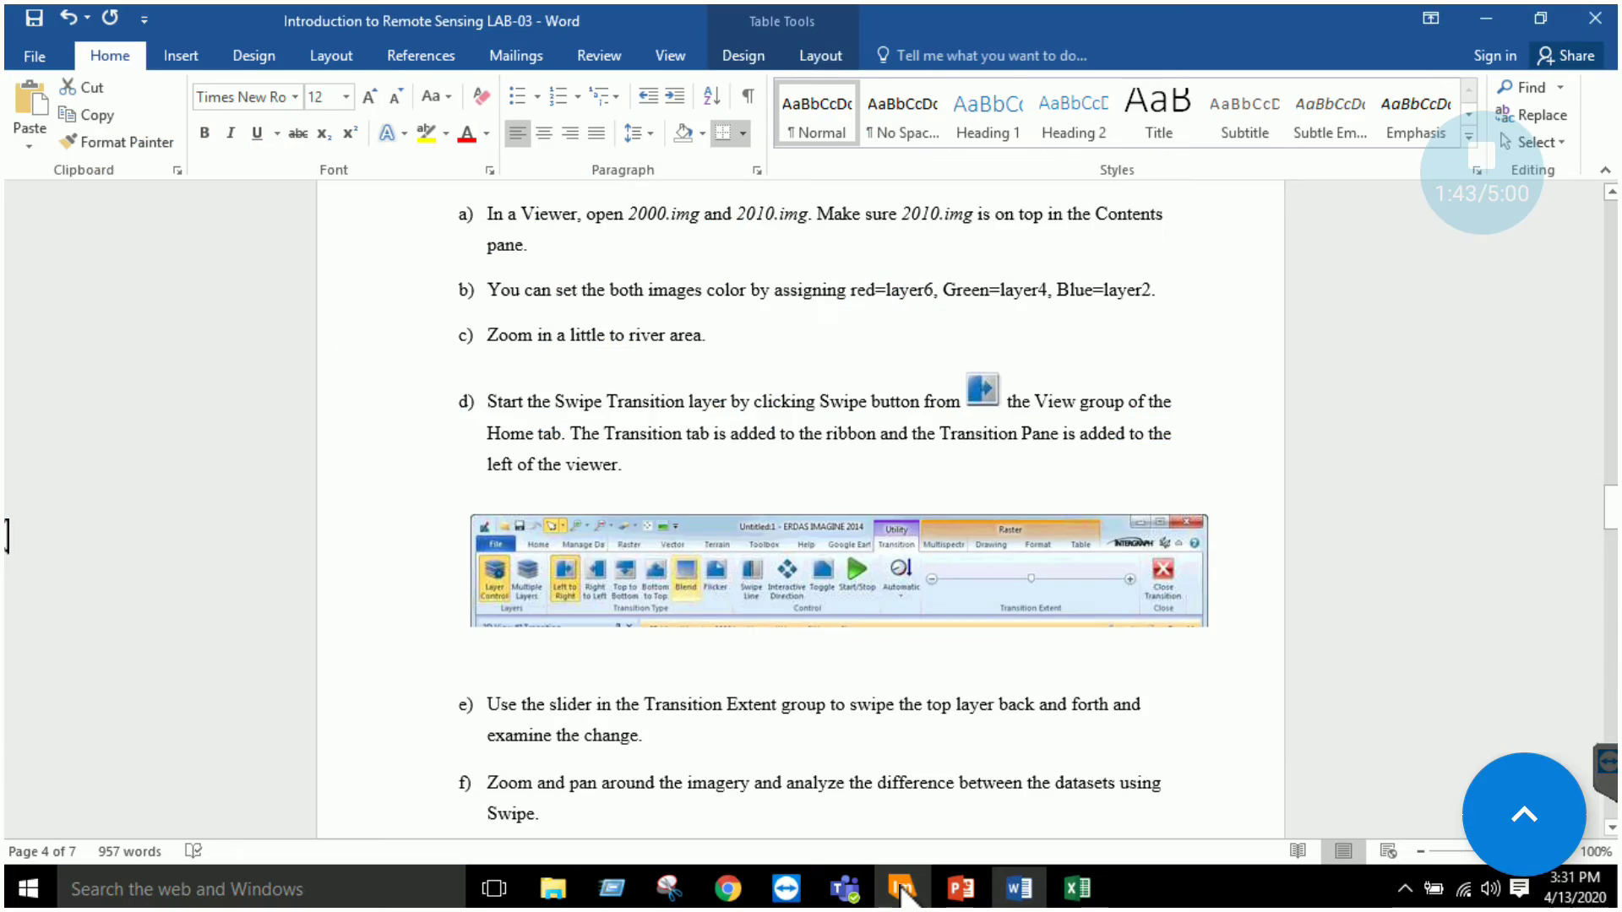
pyautogui.click(902, 887)
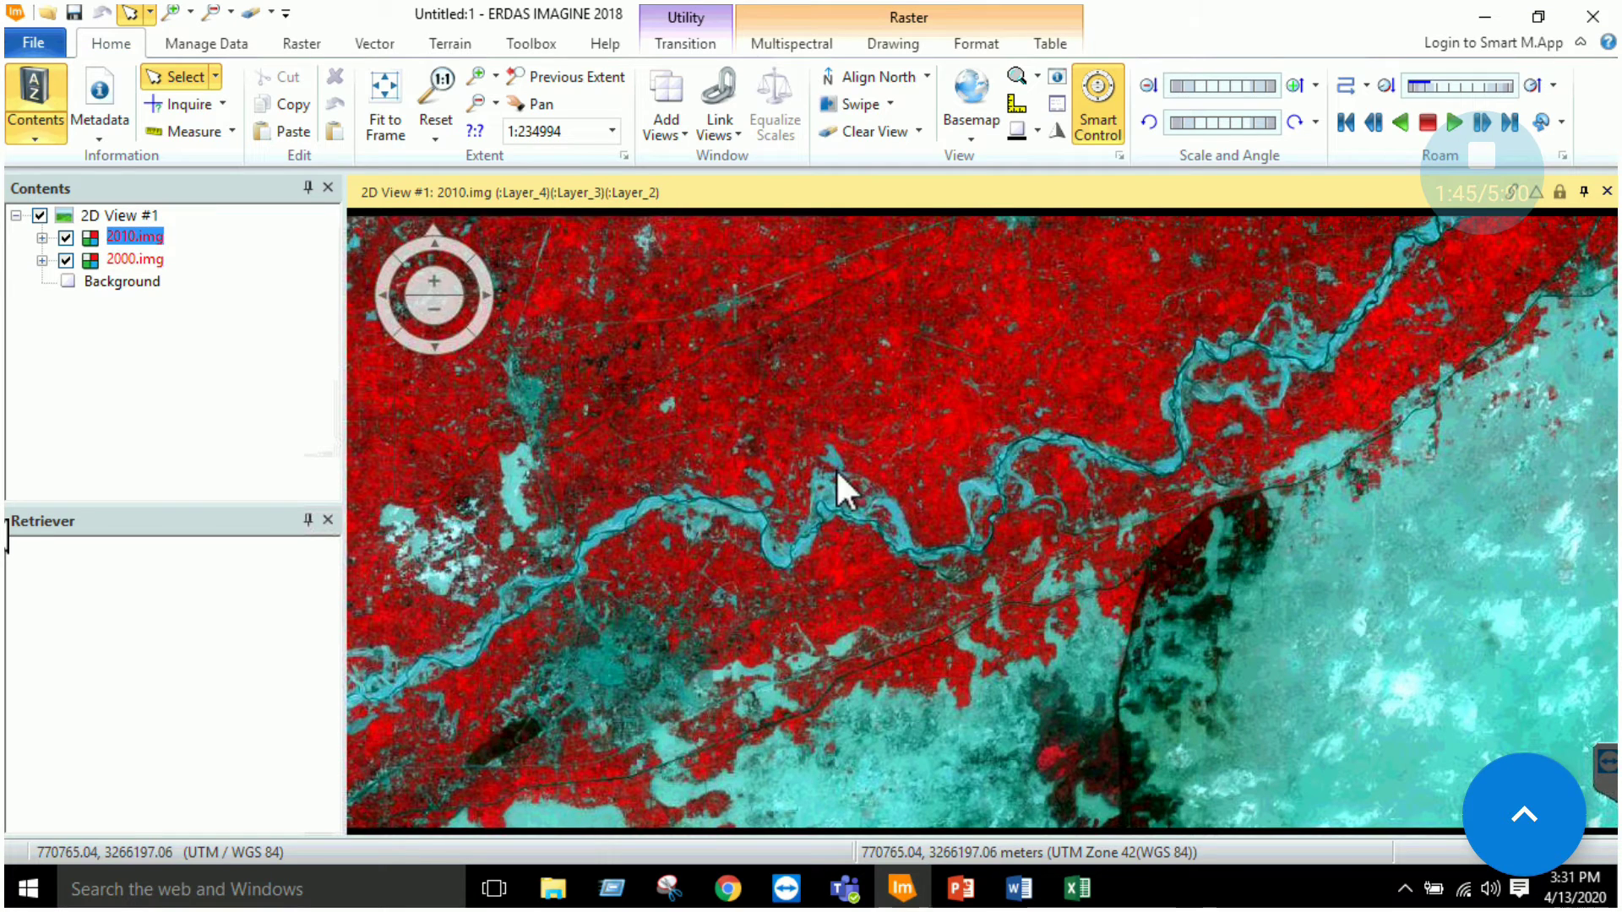
# - Try the Flicker transition on the two images and switch the transition type back to Swipe
pyautogui.click(890, 105)
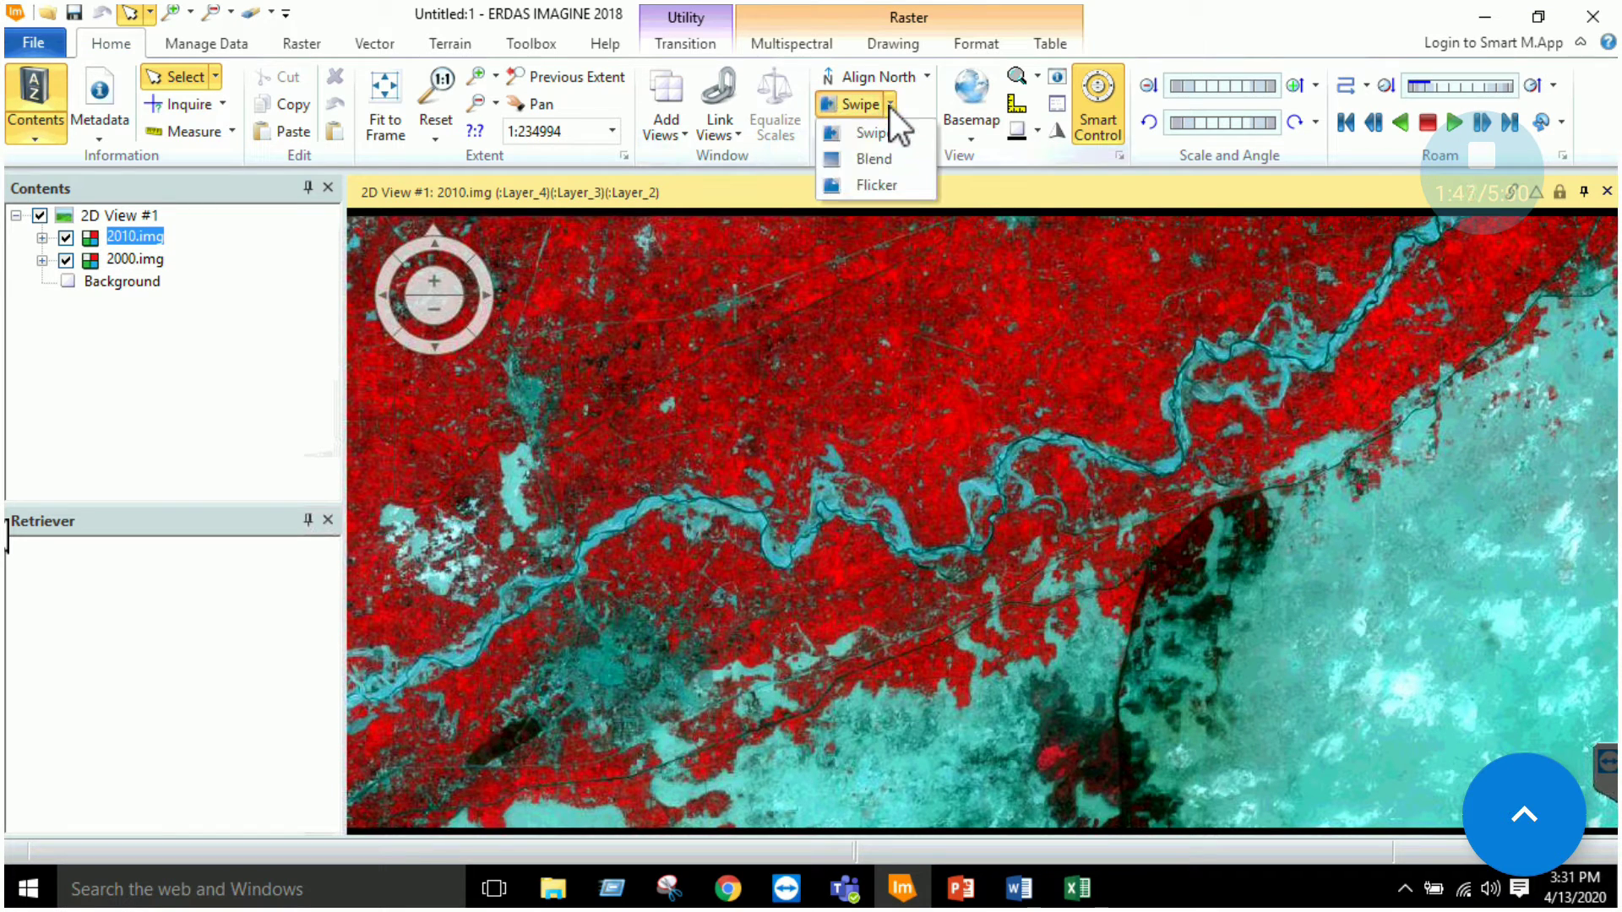
pyautogui.click(879, 184)
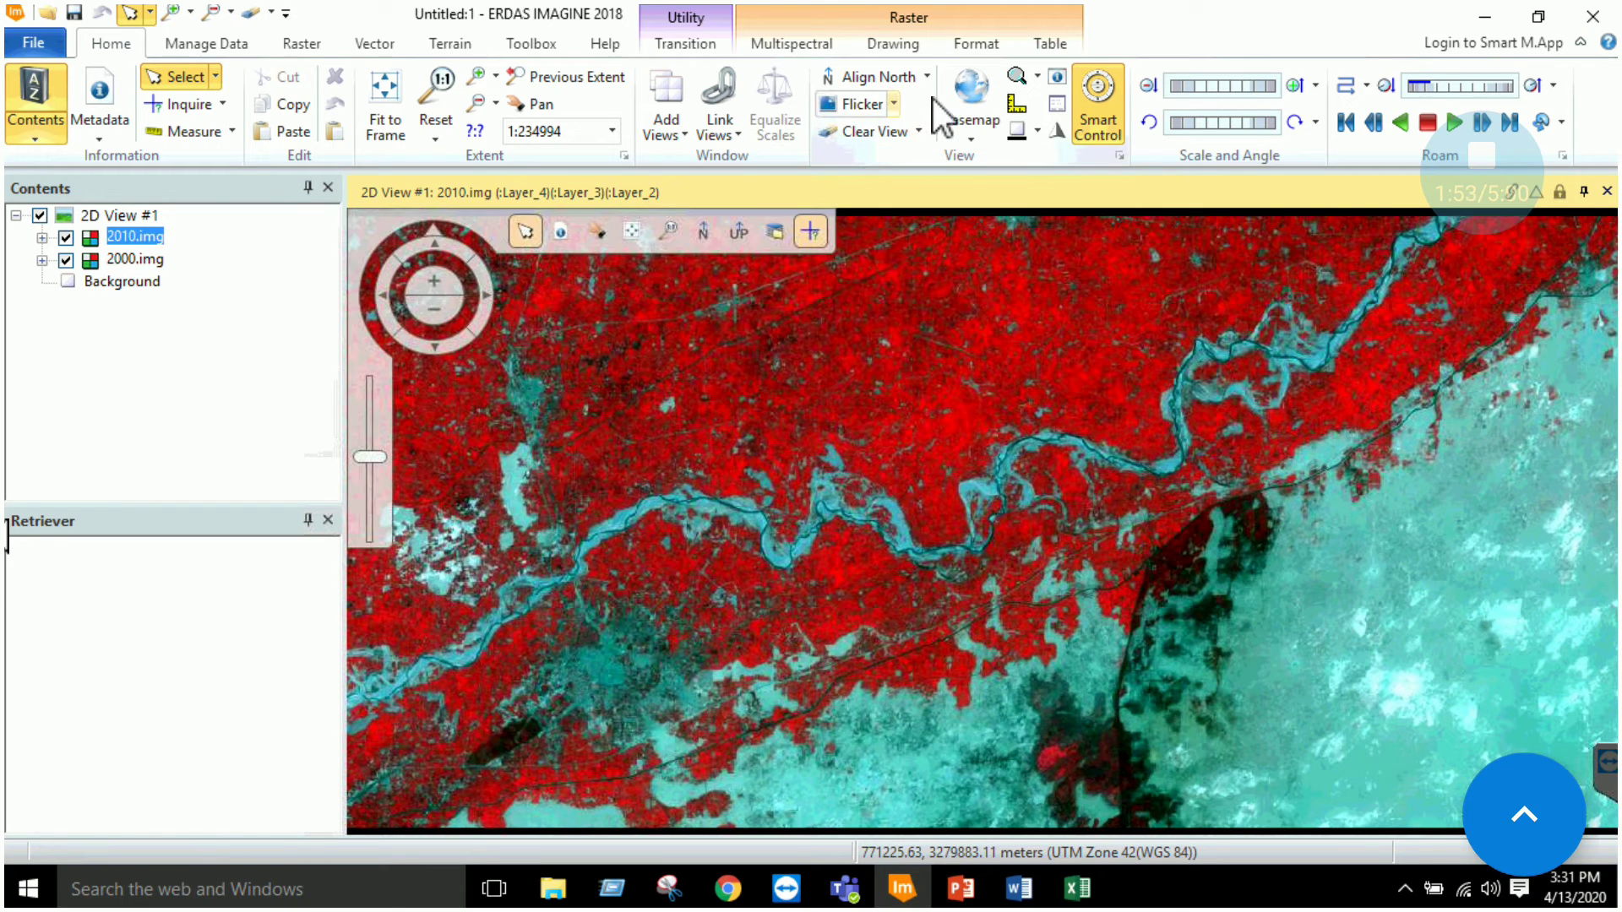
pyautogui.click(890, 107)
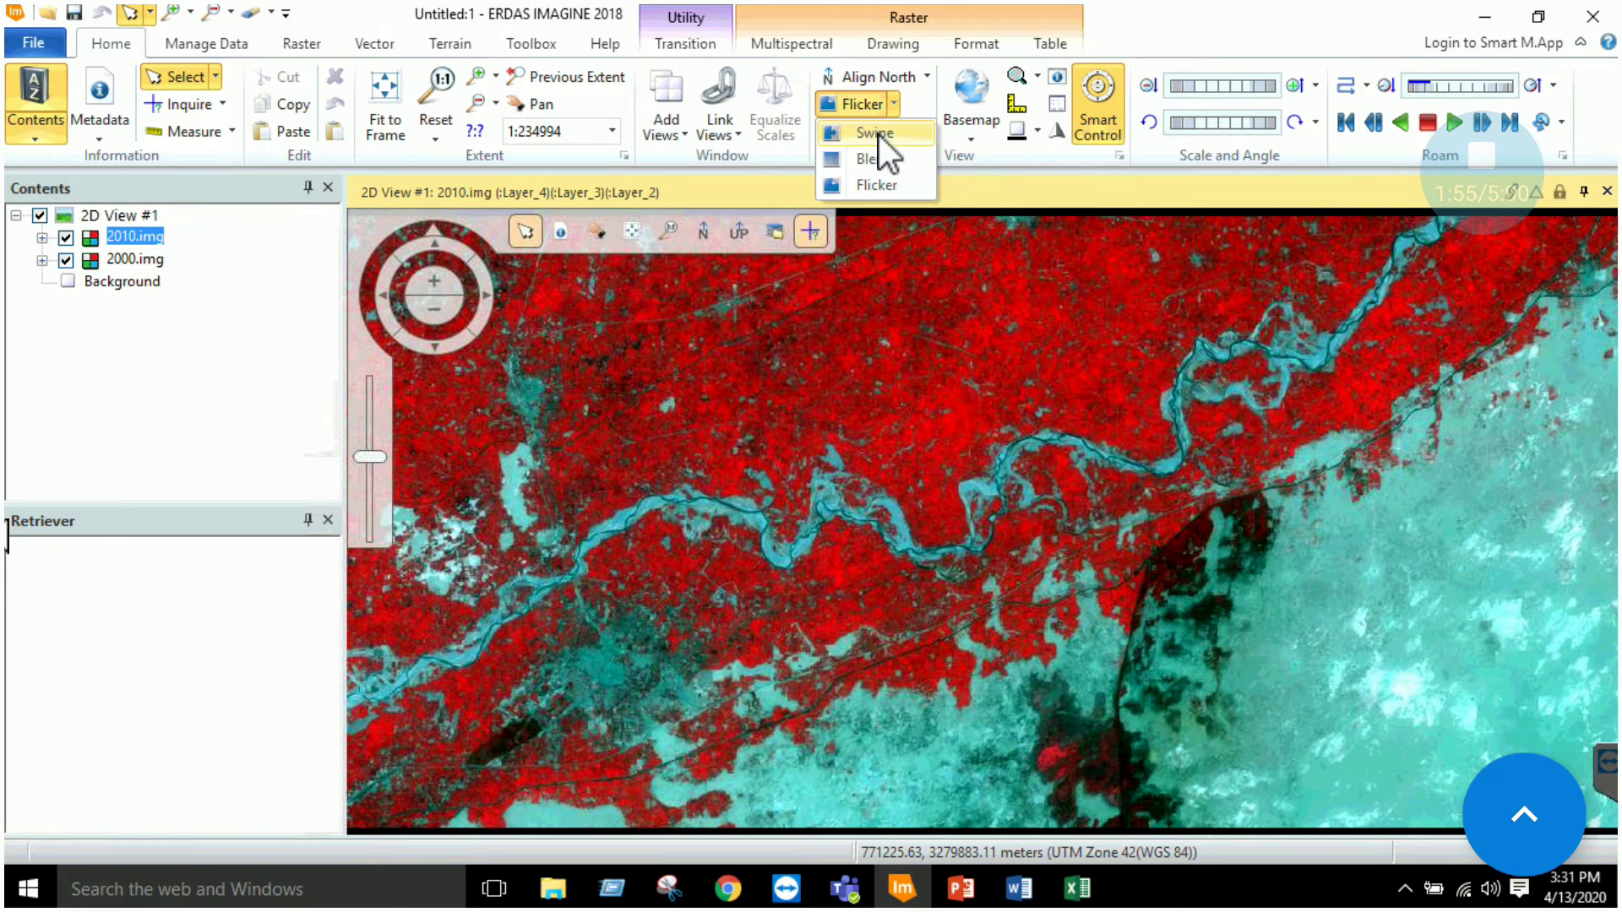
pyautogui.click(878, 134)
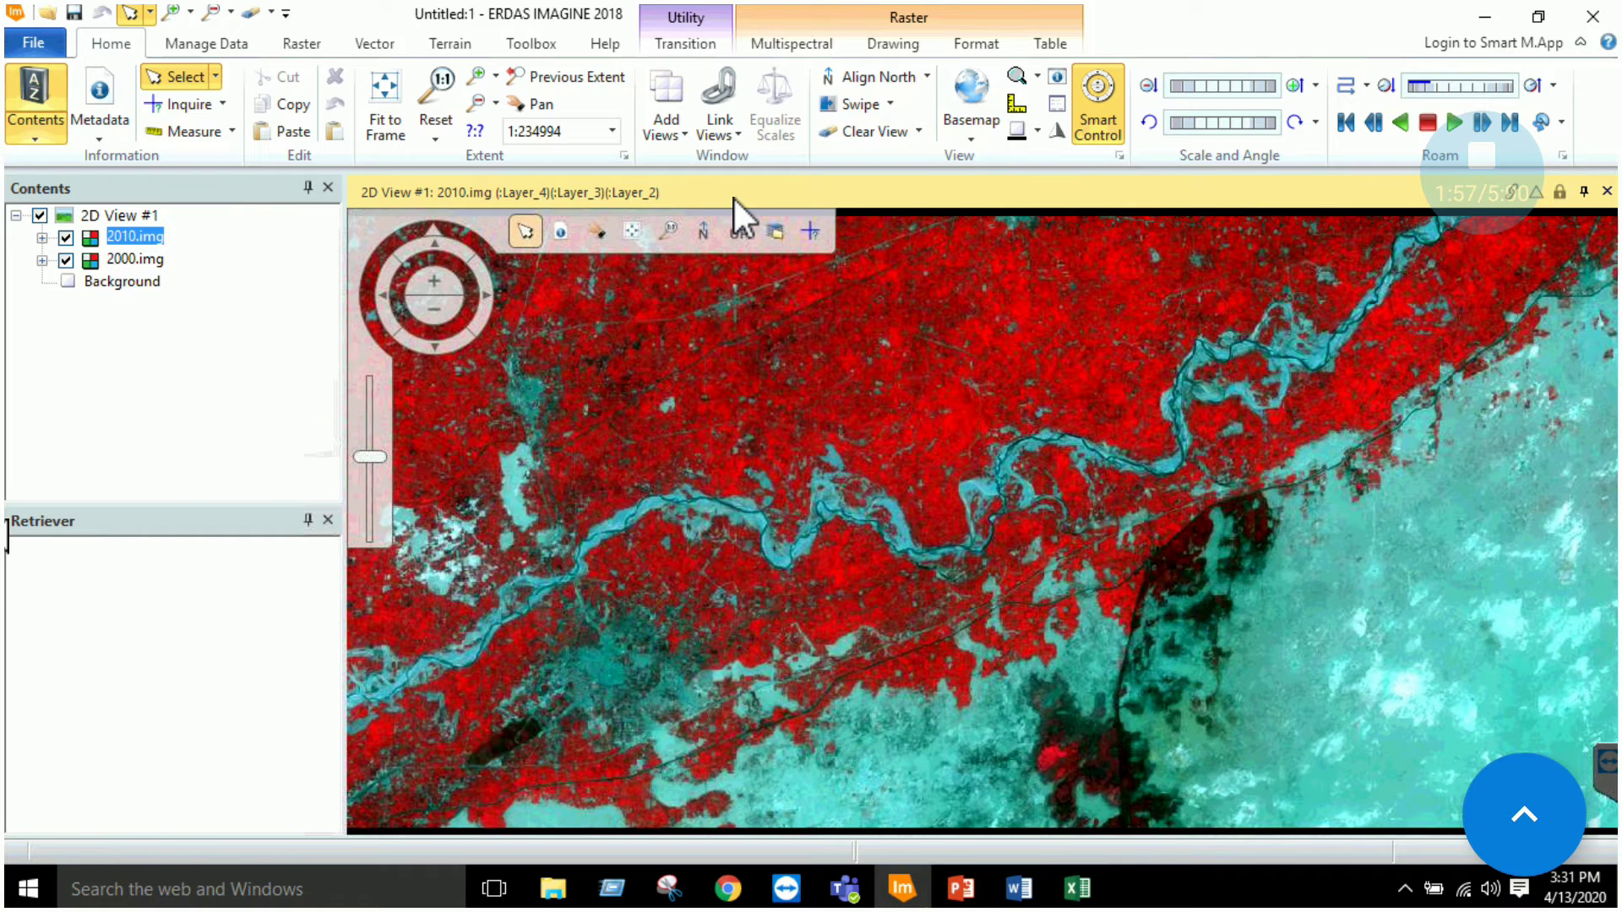
# - Hide the 2010.img layer and fit 2000.img to the window
pyautogui.click(66, 238)
pyautogui.rightClick(120, 259)
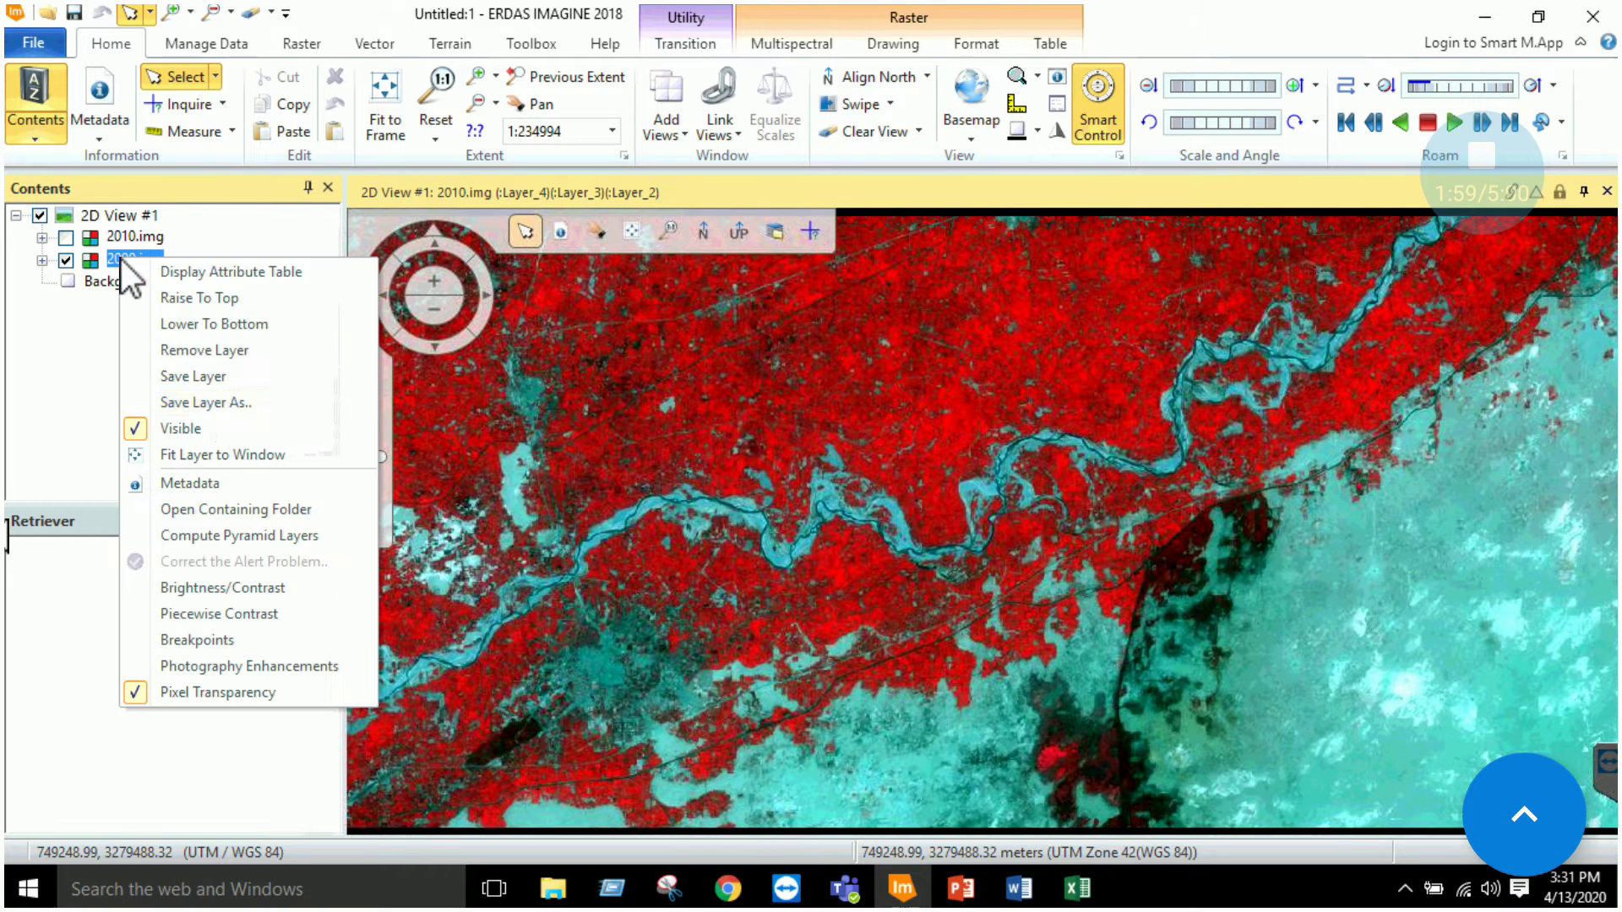
pyautogui.click(219, 453)
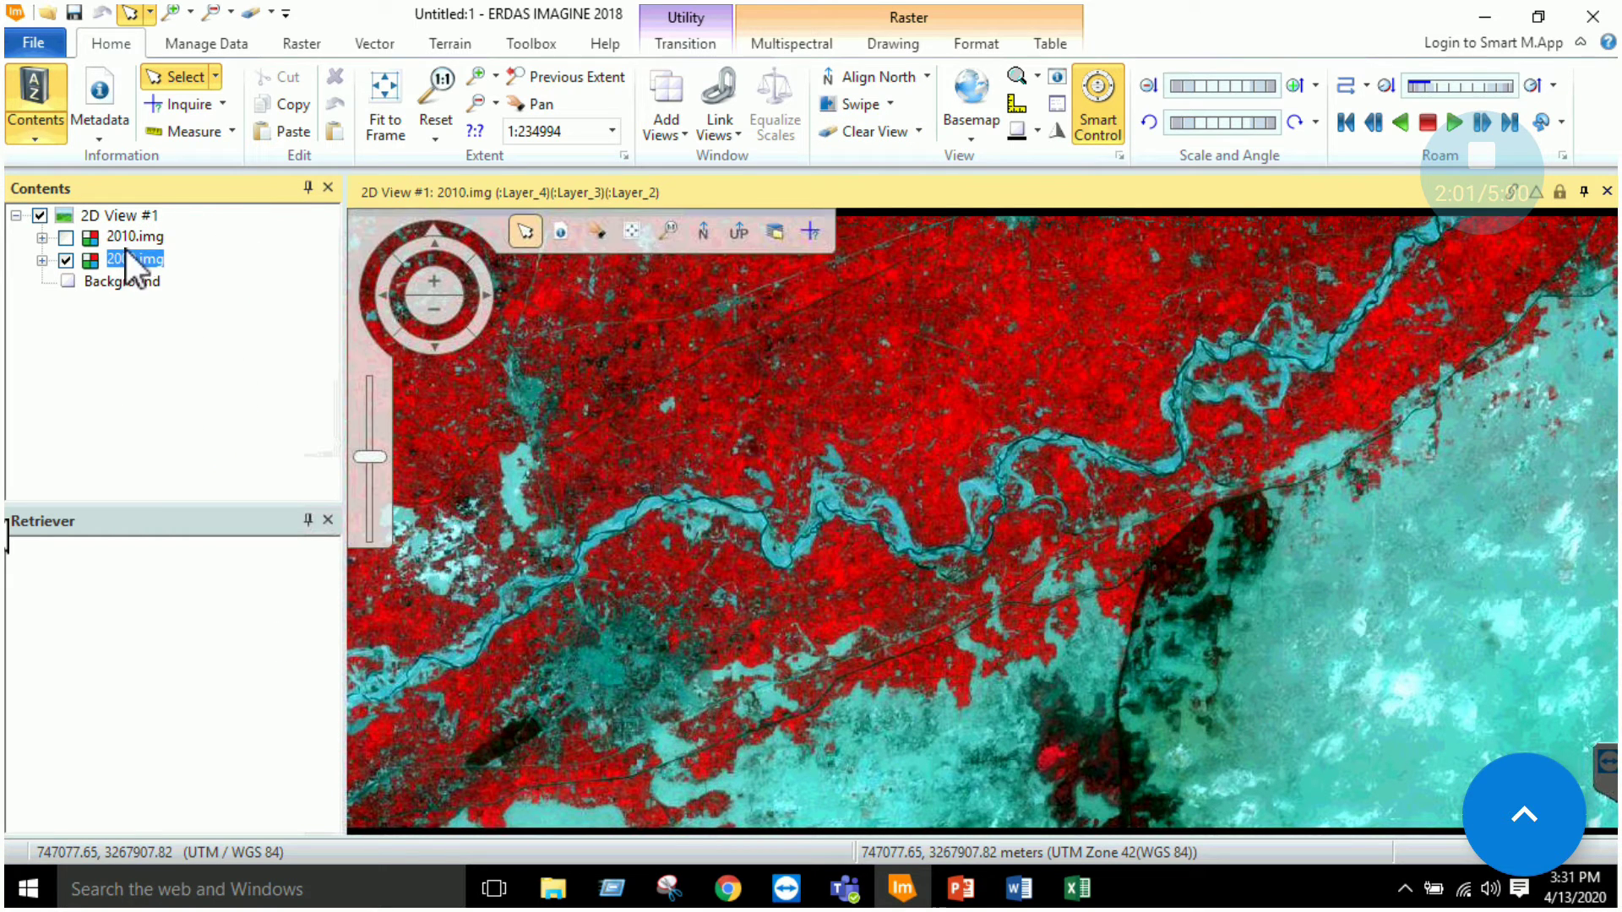
# - Hide 2000.img, show 2010.img and fit the 2010.img layer to the window
pyautogui.click(66, 260)
pyautogui.click(66, 242)
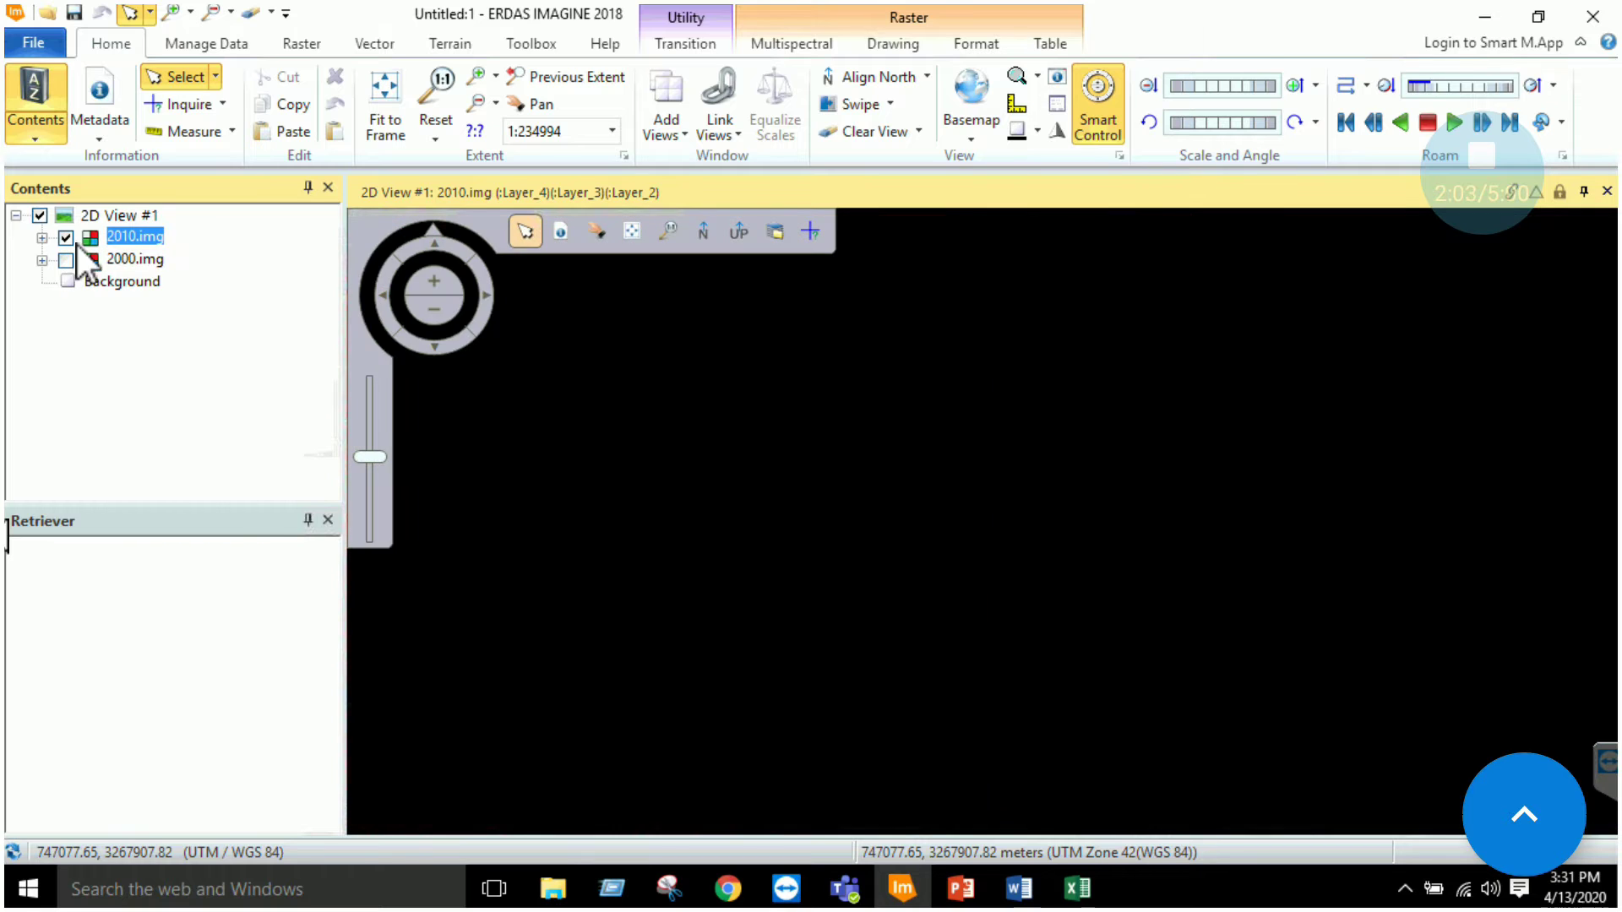
pyautogui.rightClick(127, 239)
pyautogui.click(199, 442)
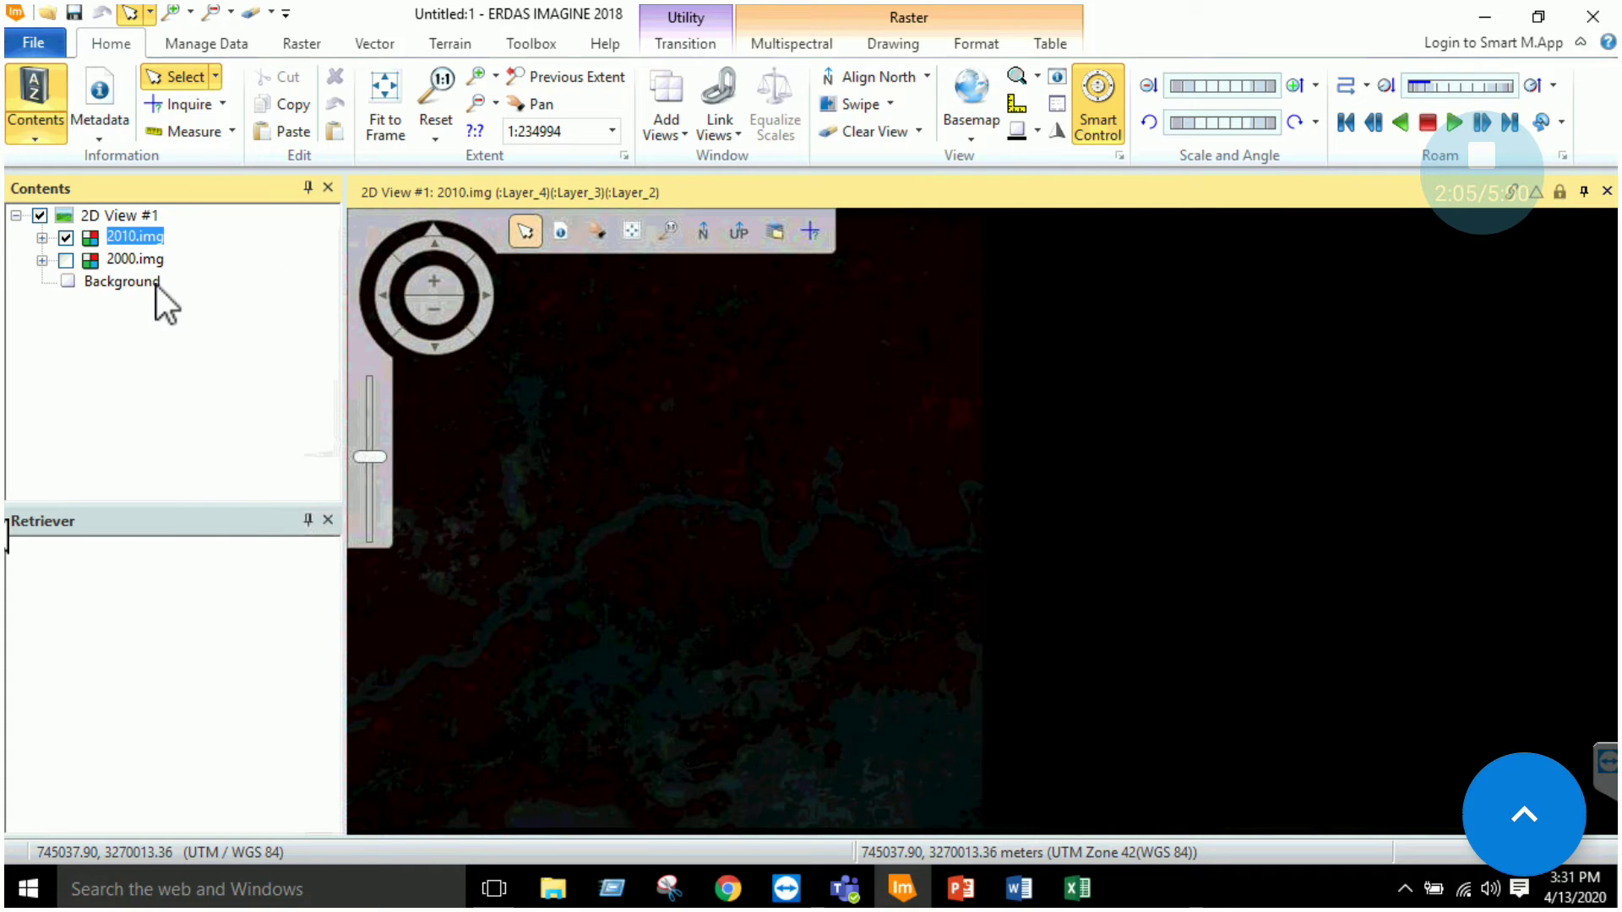
pyautogui.rightClick(145, 232)
pyautogui.click(230, 428)
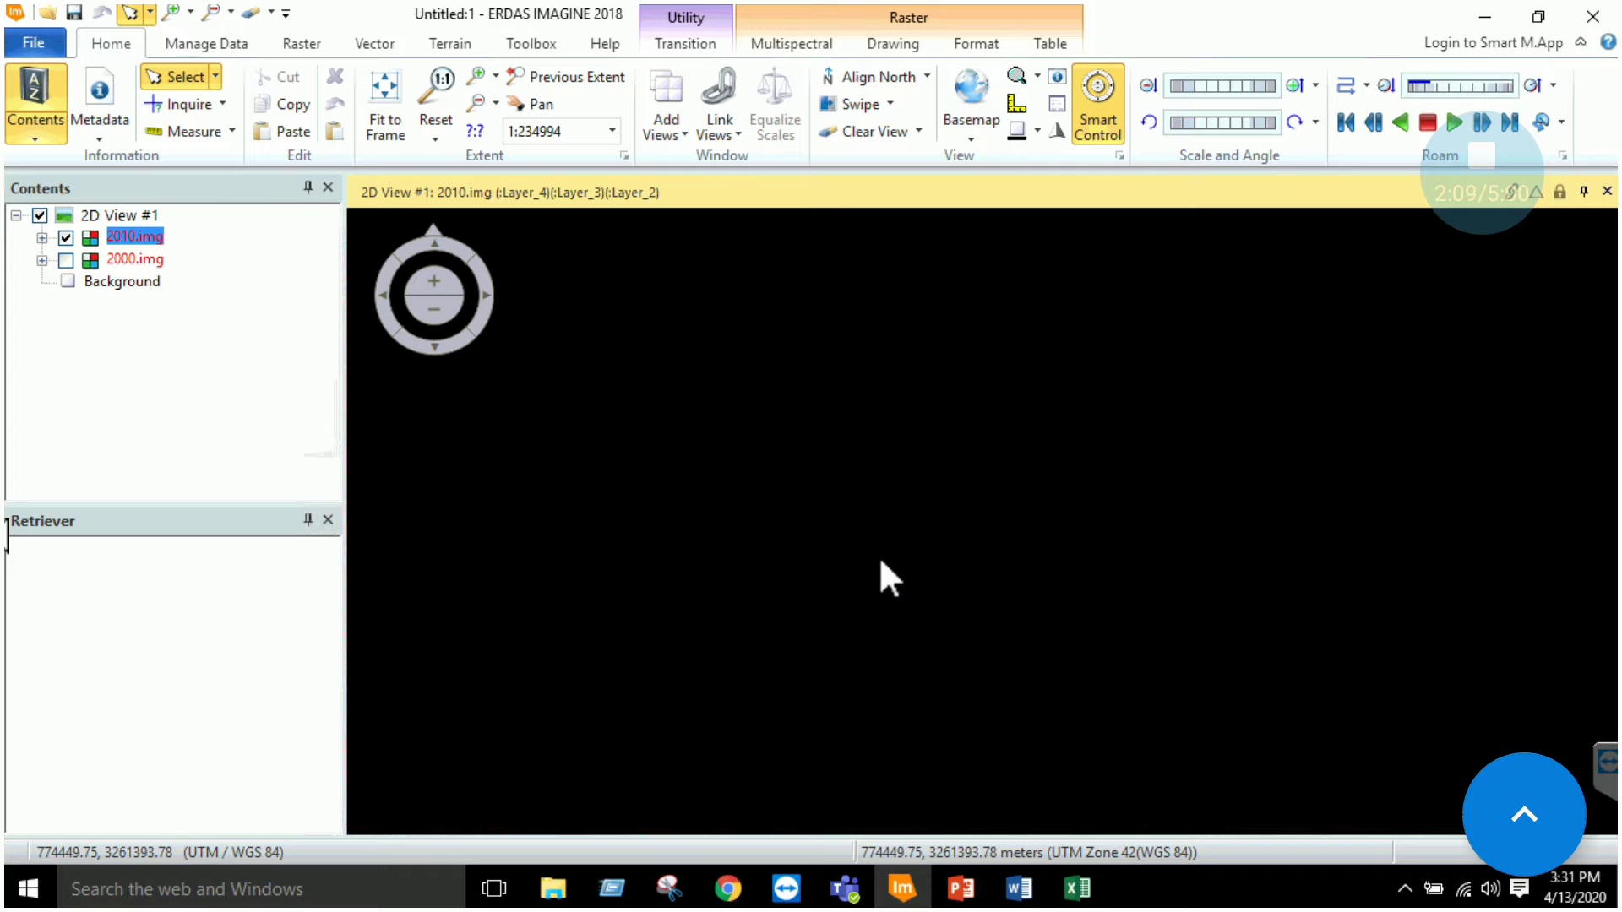
# - Remove the 2010.img layer and add 2010.img to 2D View #1 again from the recently used Introduction to RS folder
pyautogui.rightClick(156, 238)
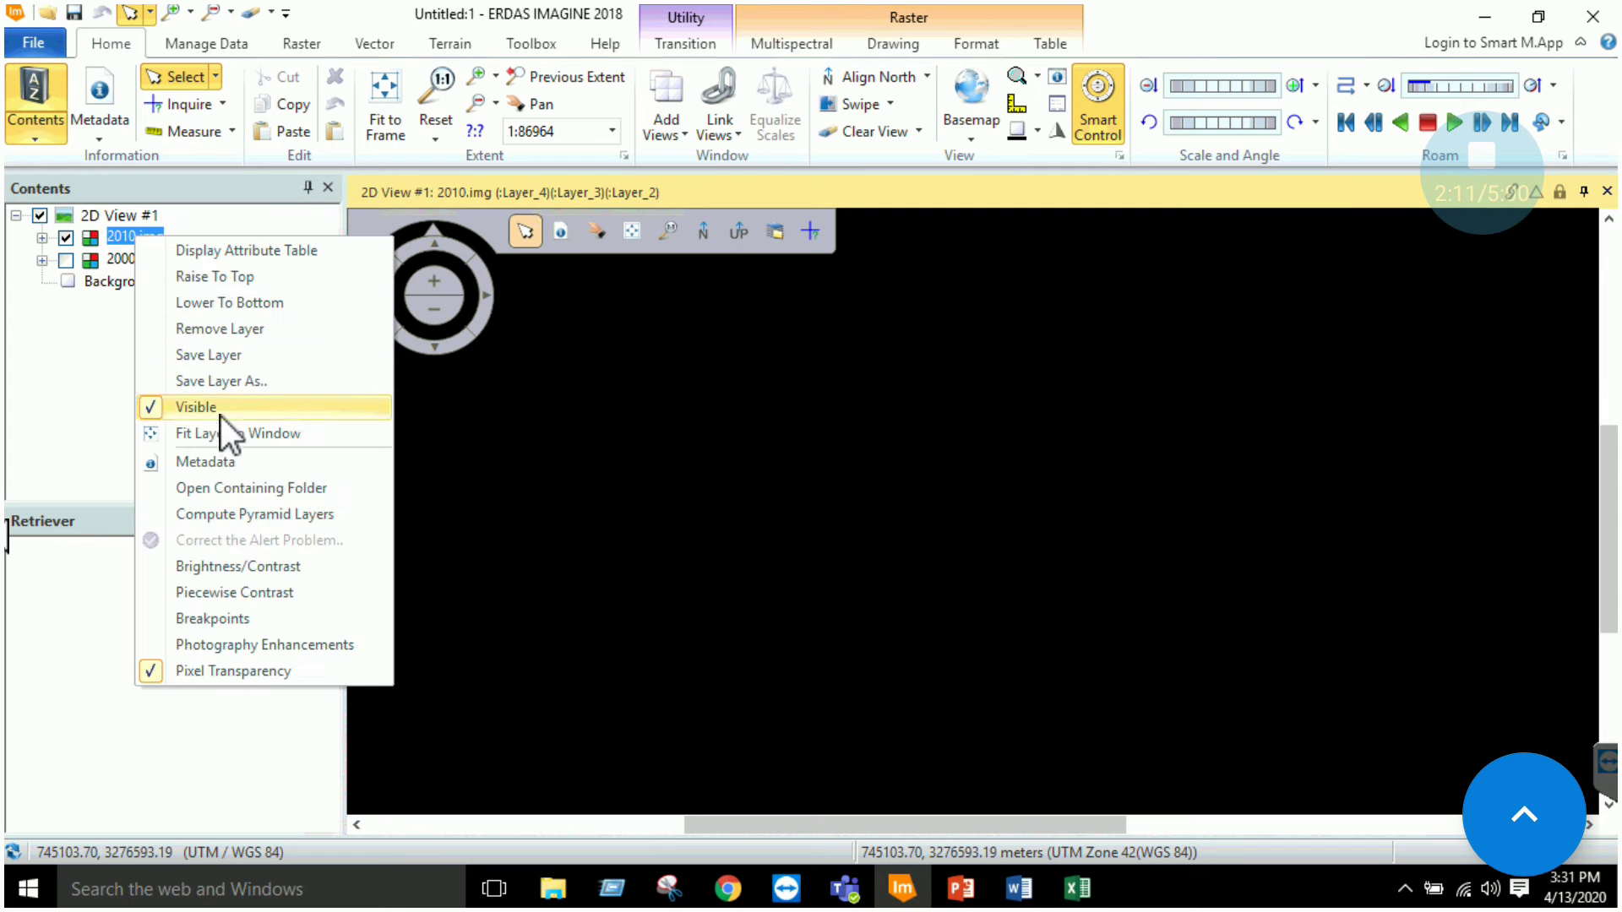
pyautogui.click(221, 331)
pyautogui.click(117, 216)
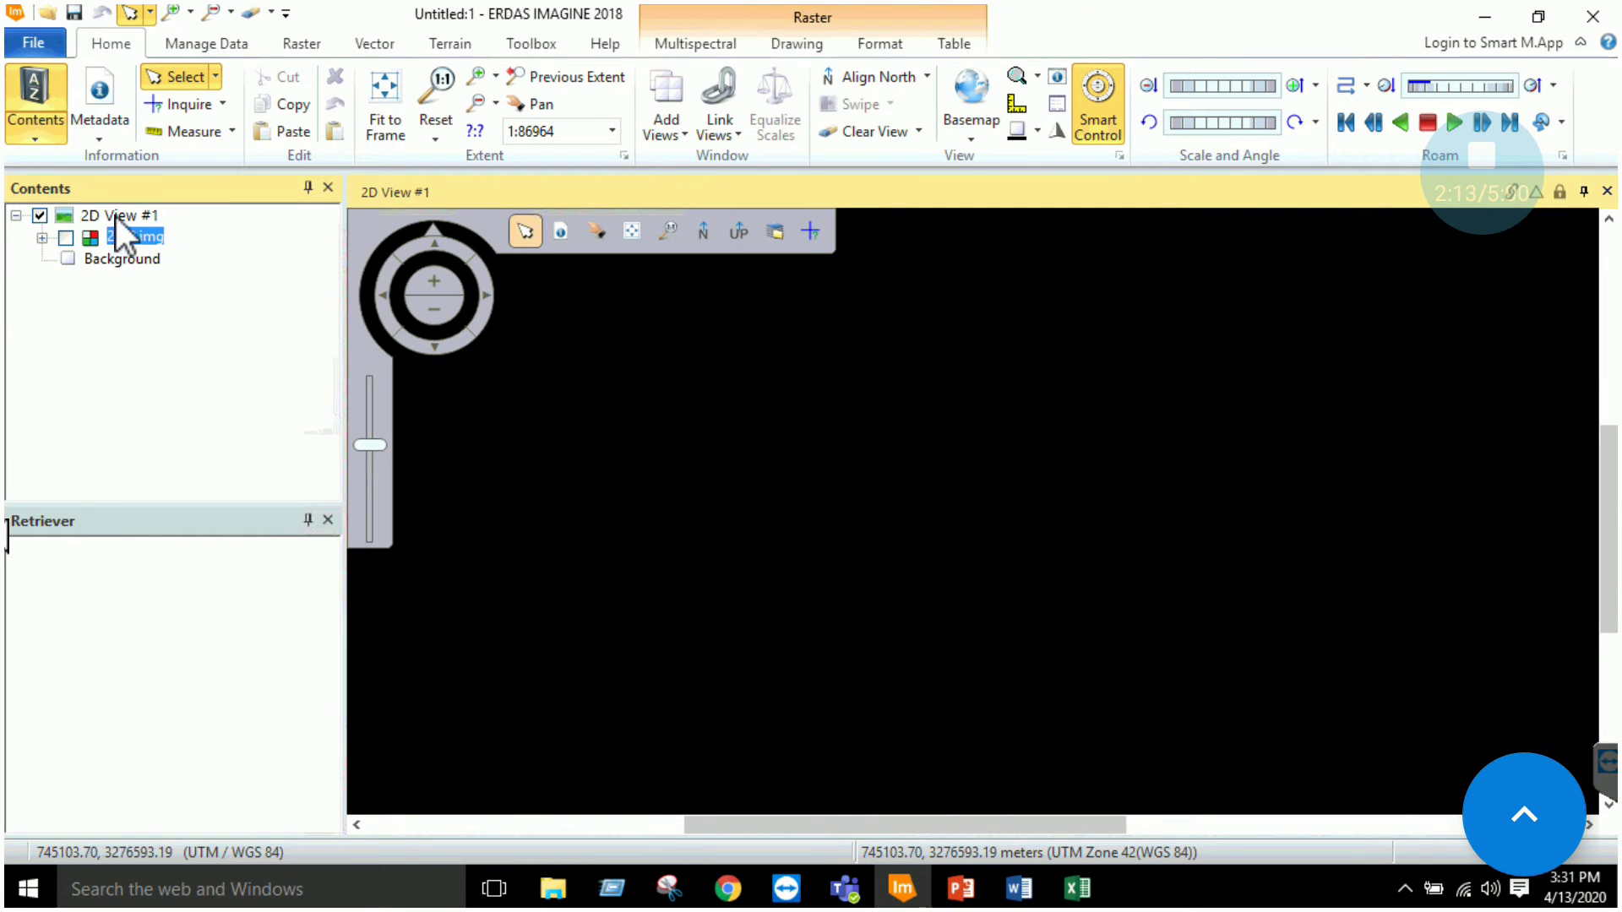
pyautogui.rightClick(117, 215)
pyautogui.click(203, 74)
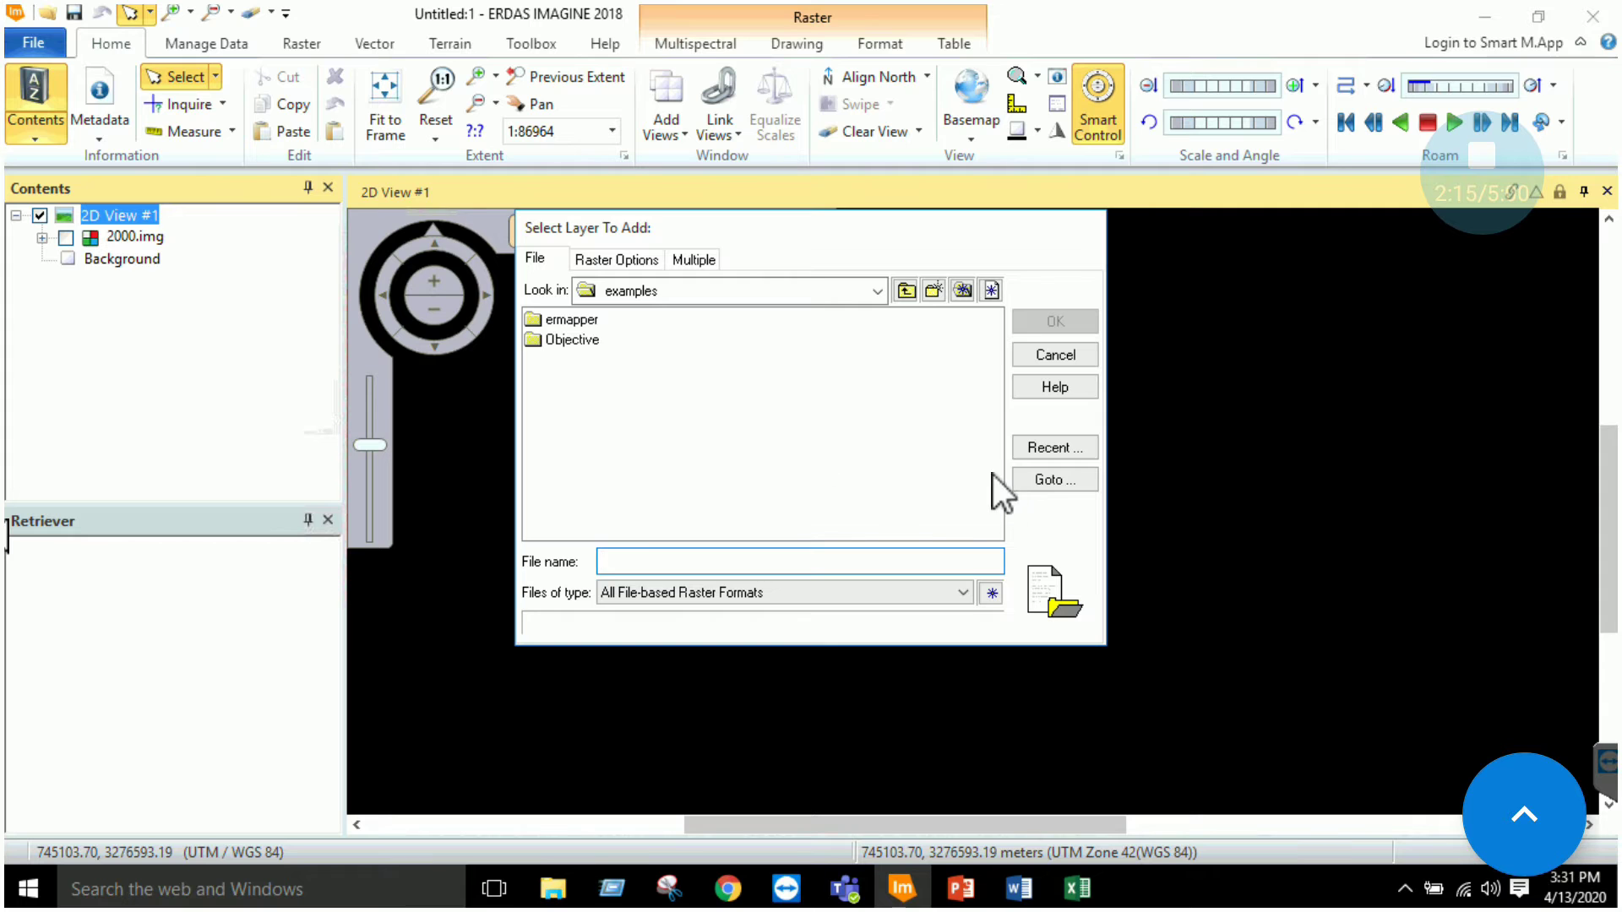
pyautogui.click(1051, 448)
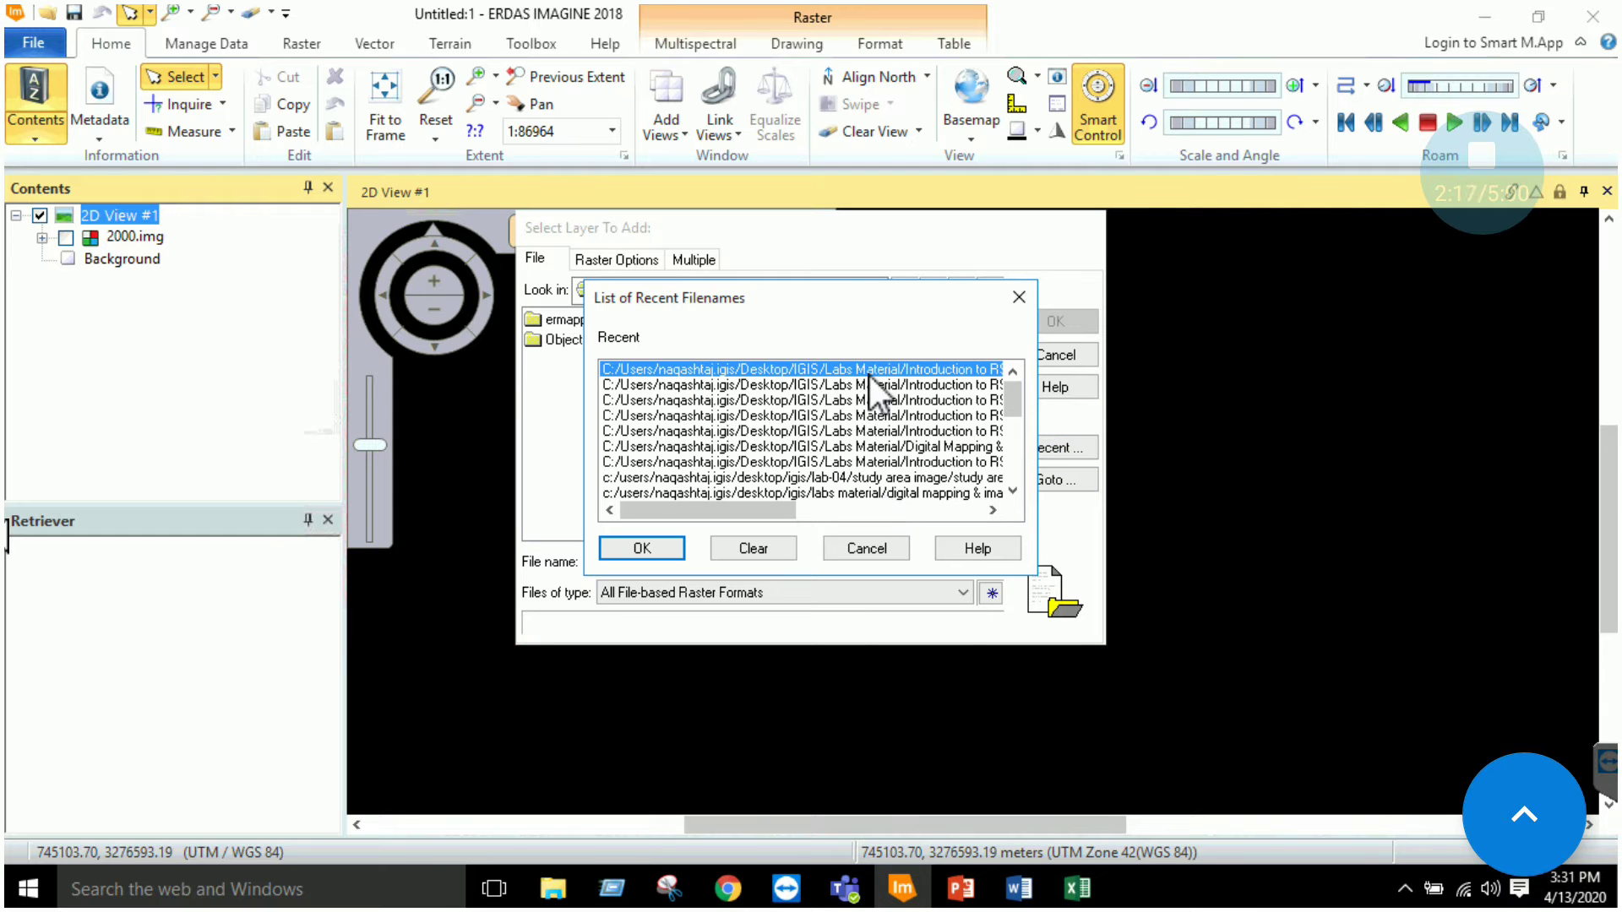
pyautogui.doubleClick(870, 372)
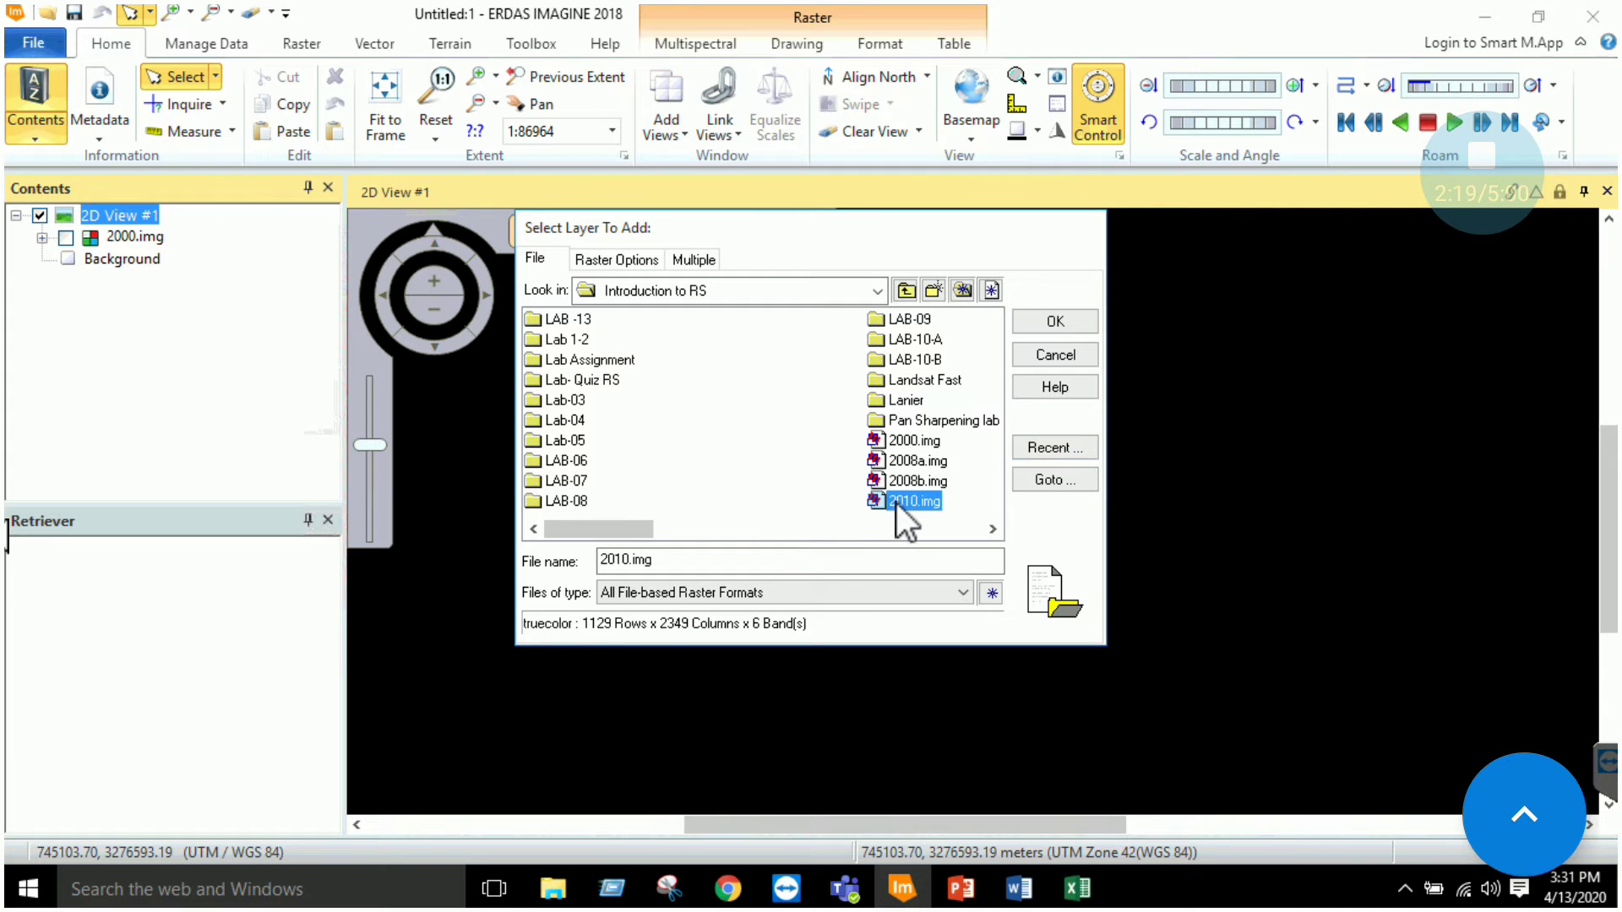
pyautogui.doubleClick(906, 502)
# - Make the 2000.img layer visible and fit it to the window
pyautogui.click(66, 262)
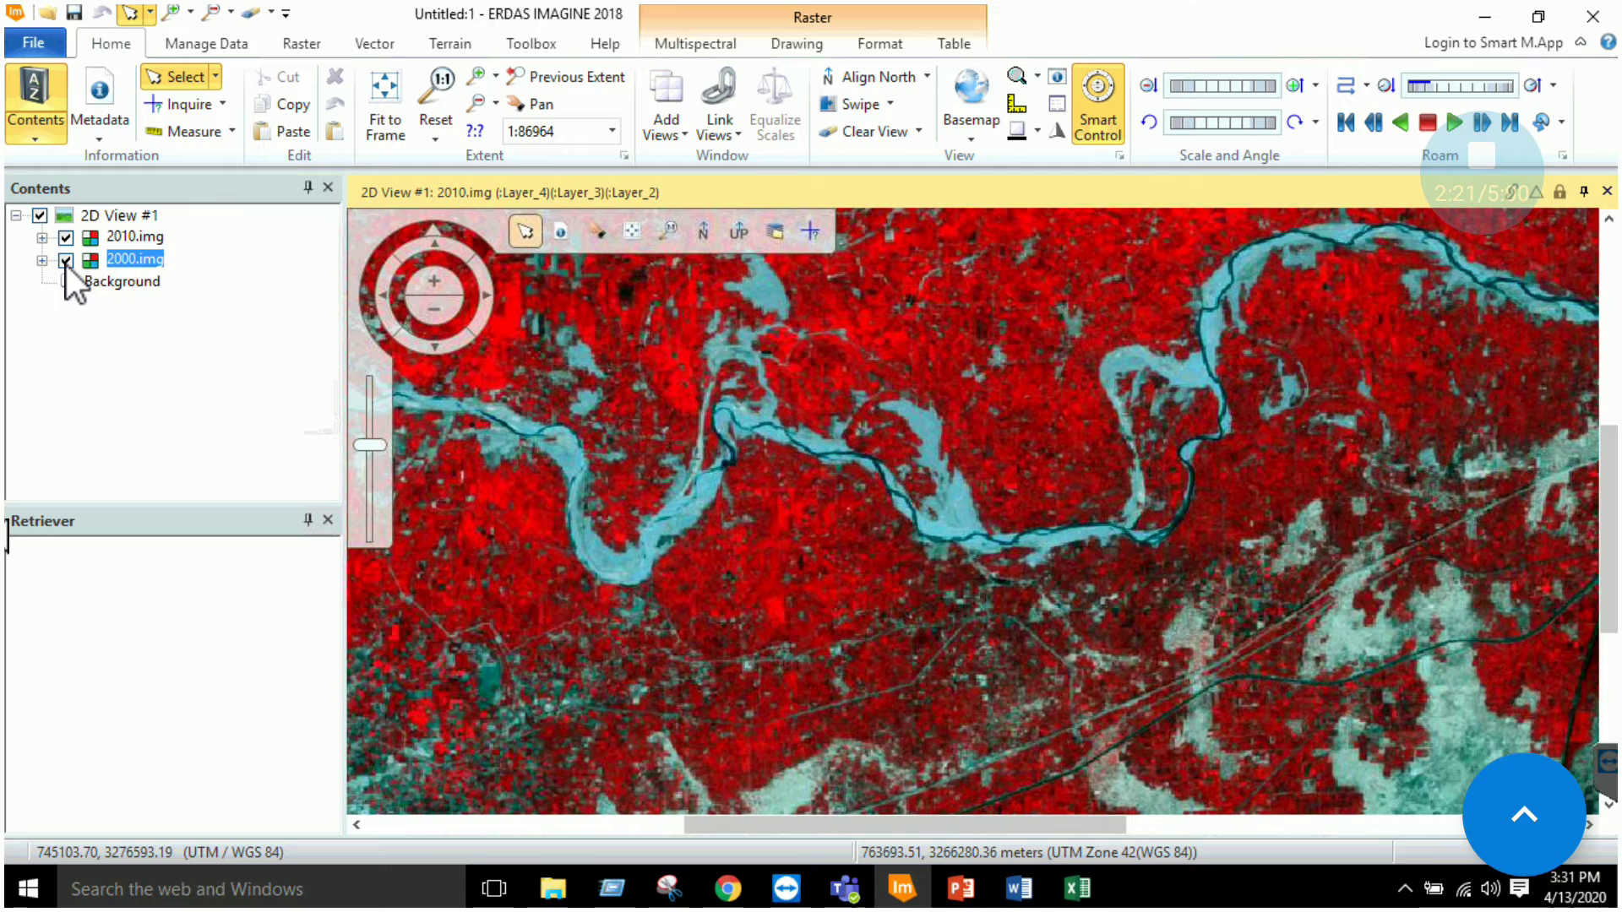
pyautogui.rightClick(128, 258)
pyautogui.click(230, 454)
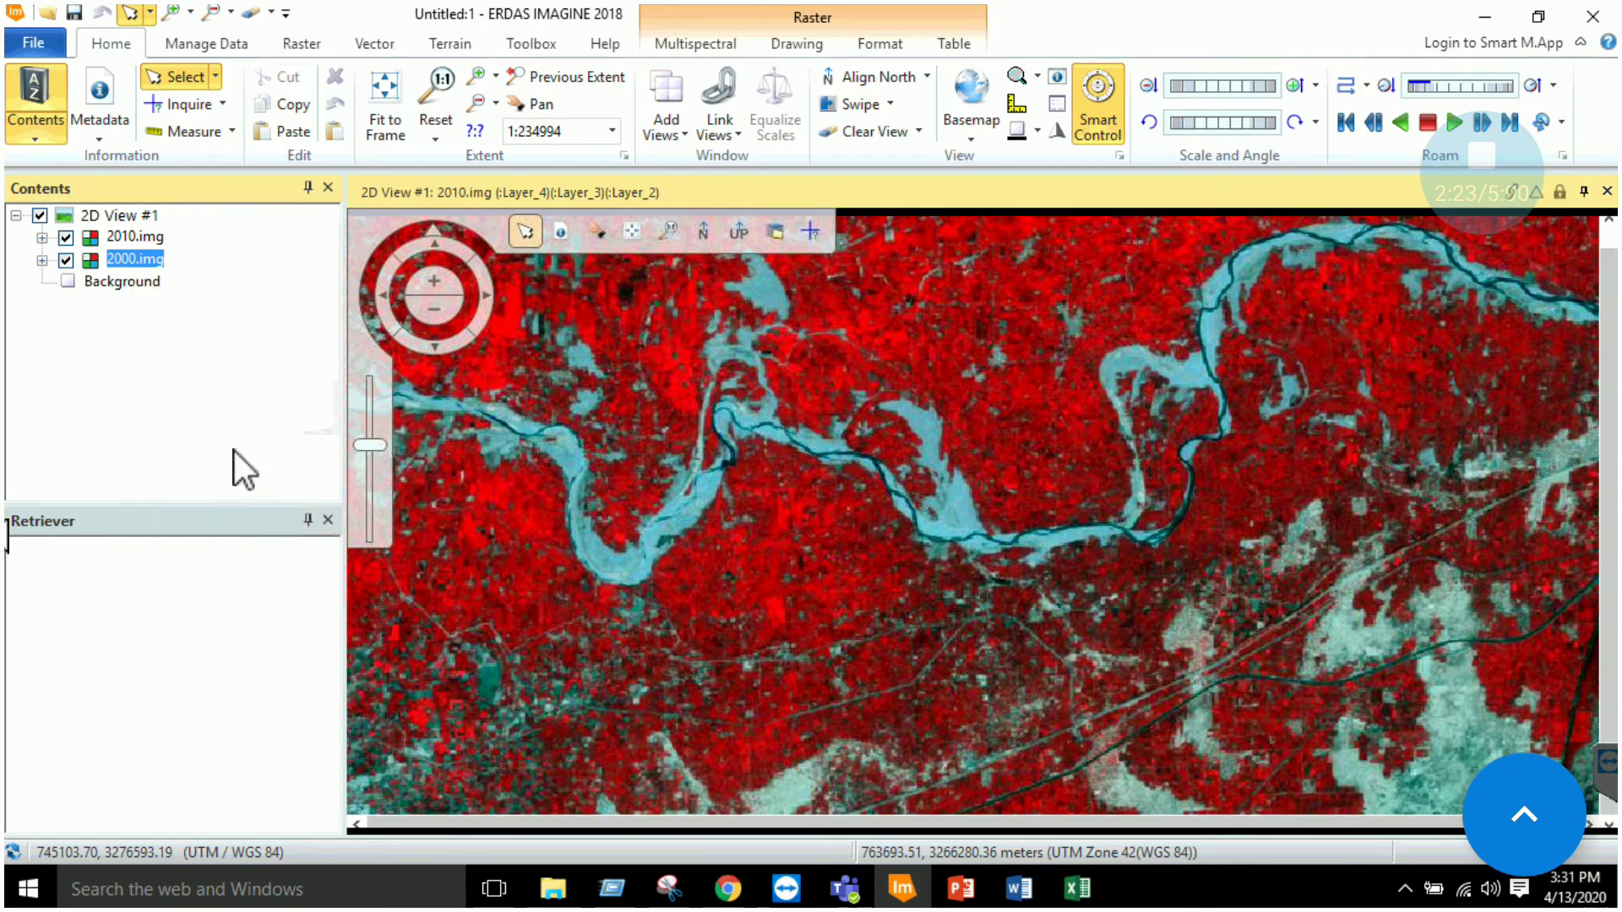
# - Toggle the visibility of 2010.img to compare it with 2000.img beneath, leaving both layers shown
pyautogui.click(67, 239)
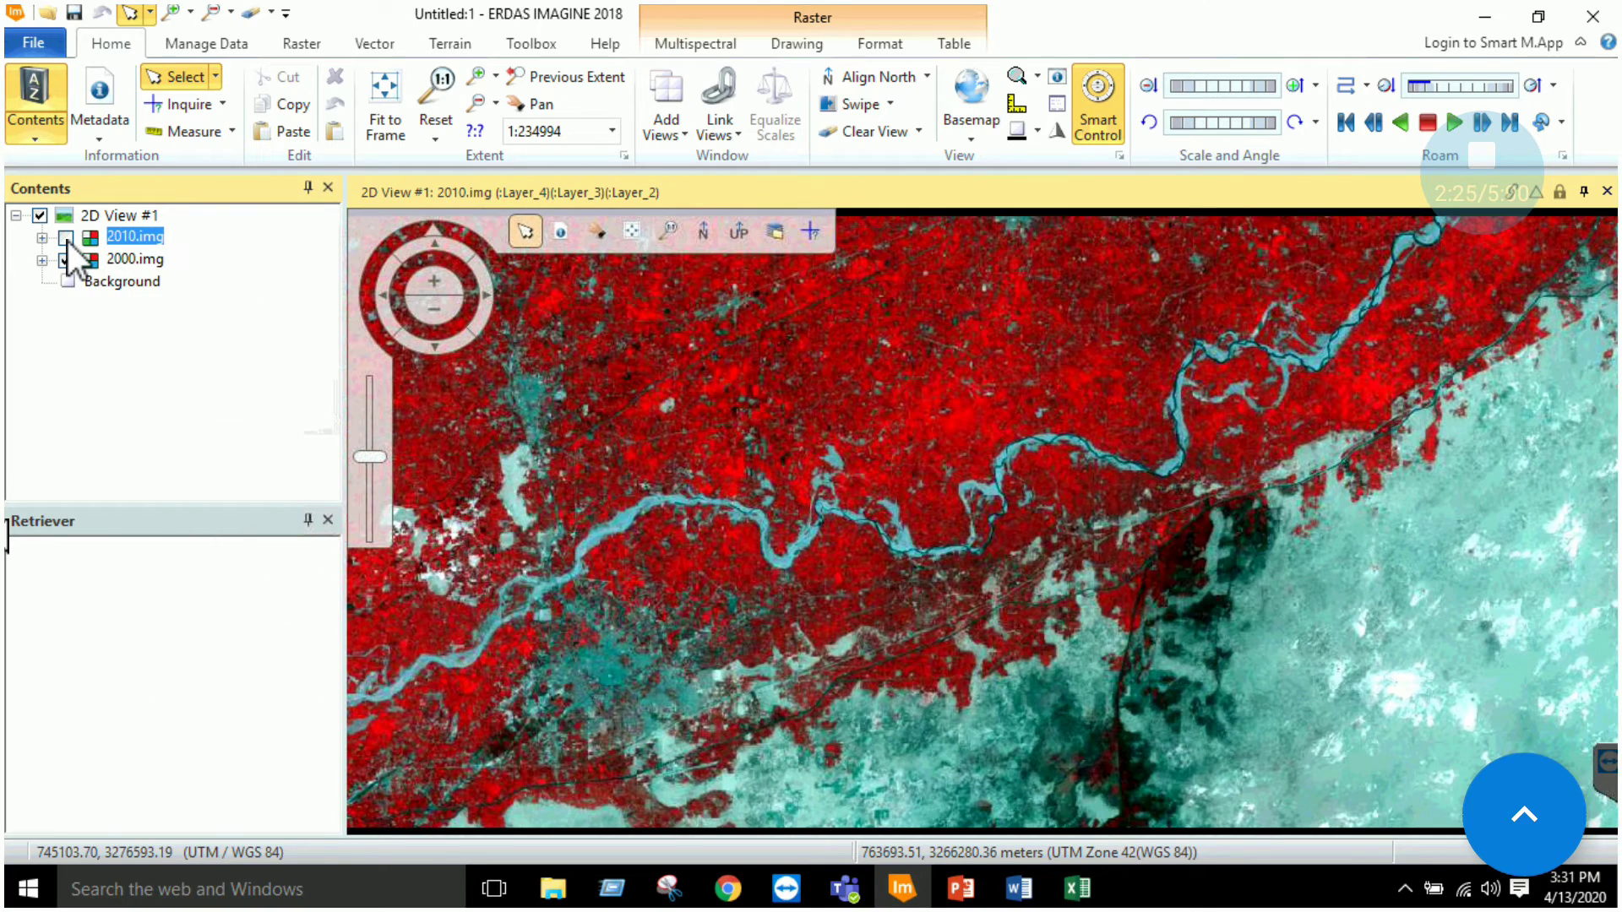
pyautogui.click(67, 239)
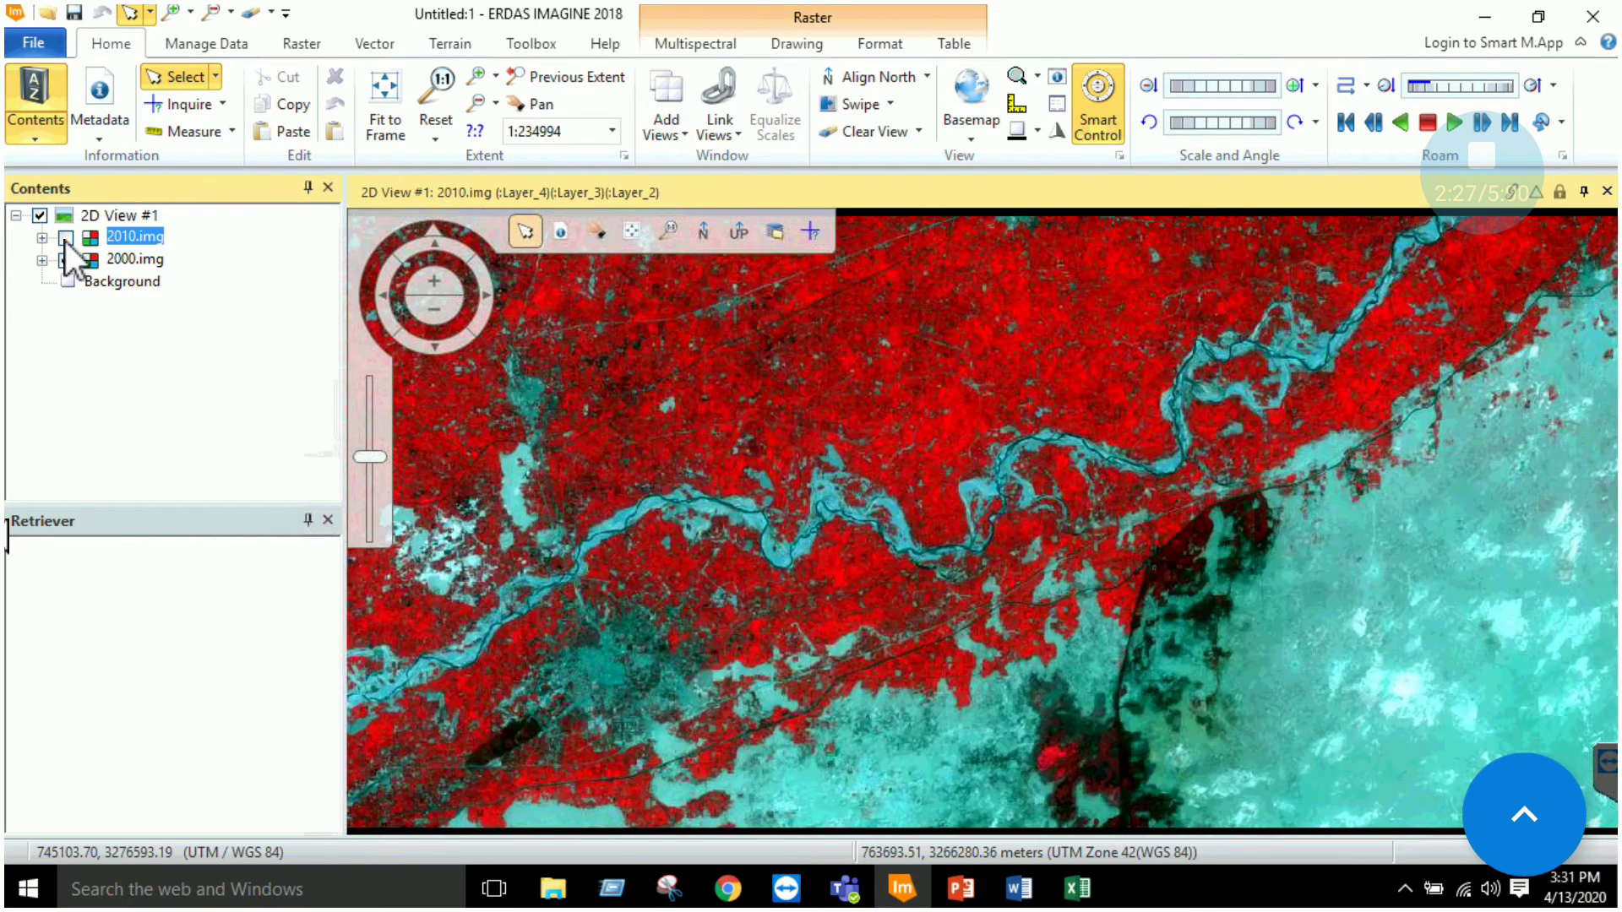
pyautogui.click(66, 239)
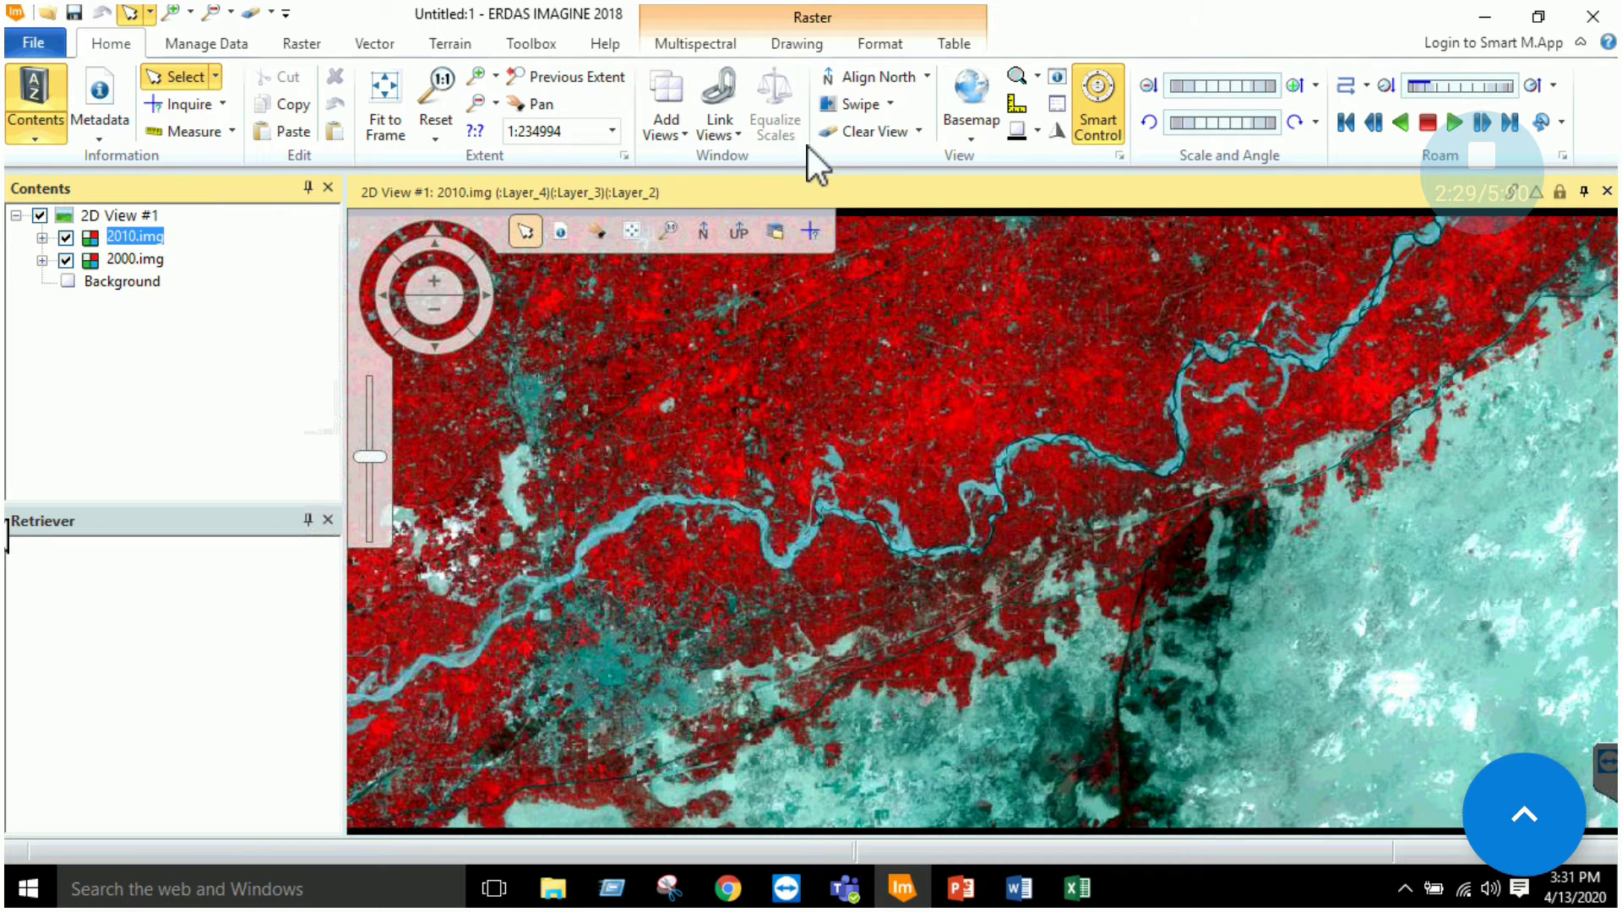
# - Start the Swipe transition between 2010.img and 2000.img, run its automatic left-to-right swipe and stop it
pyautogui.click(883, 104)
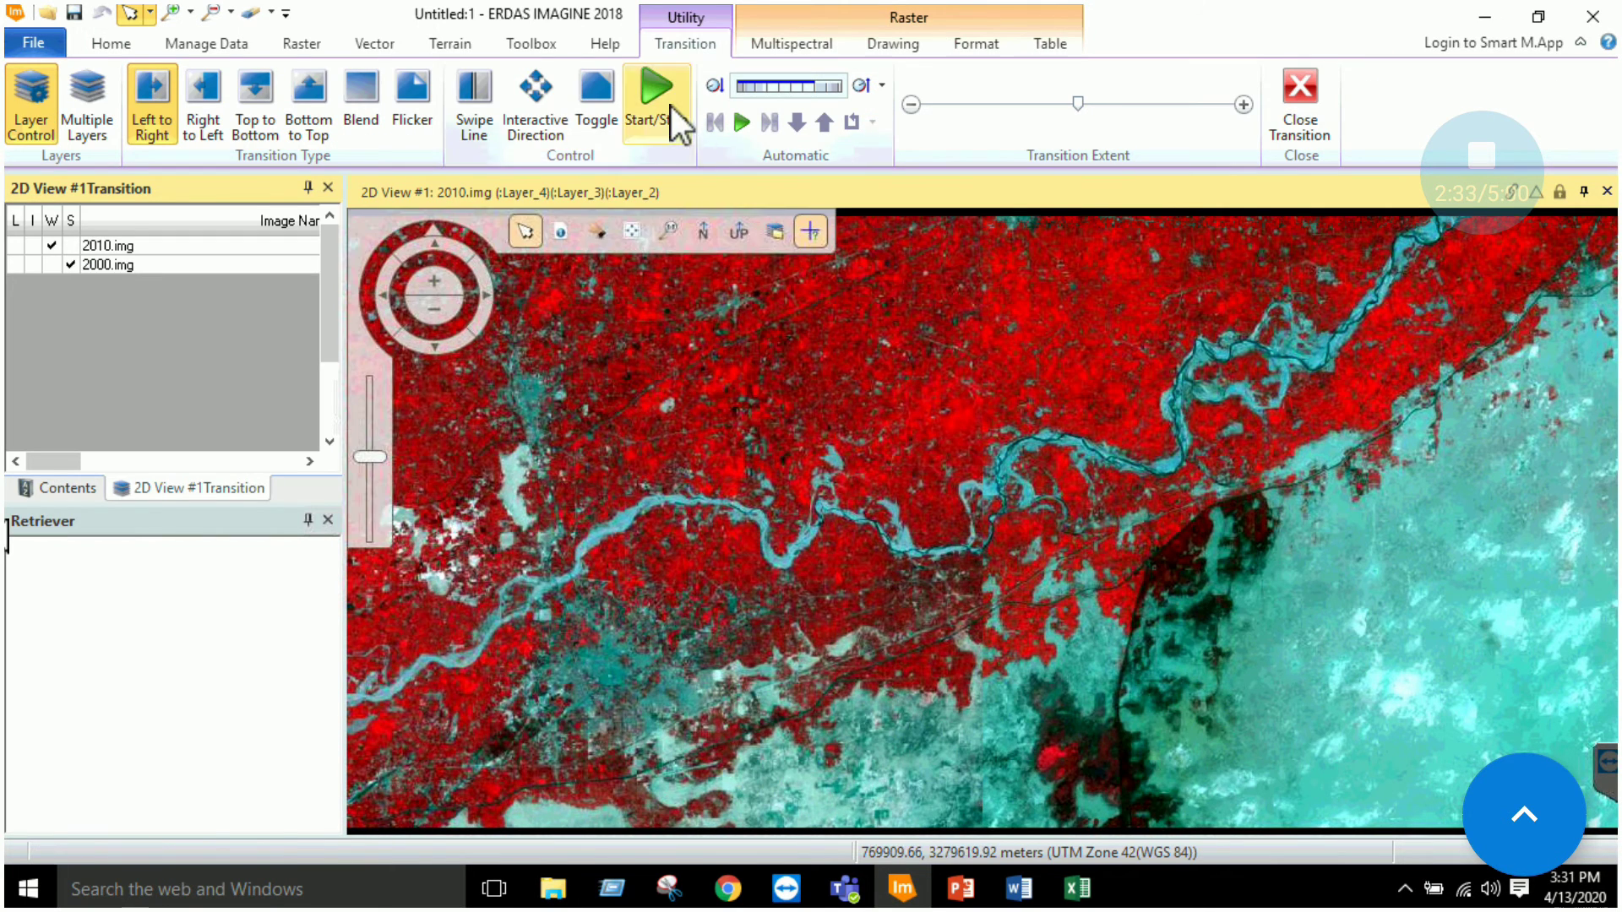
pyautogui.click(667, 103)
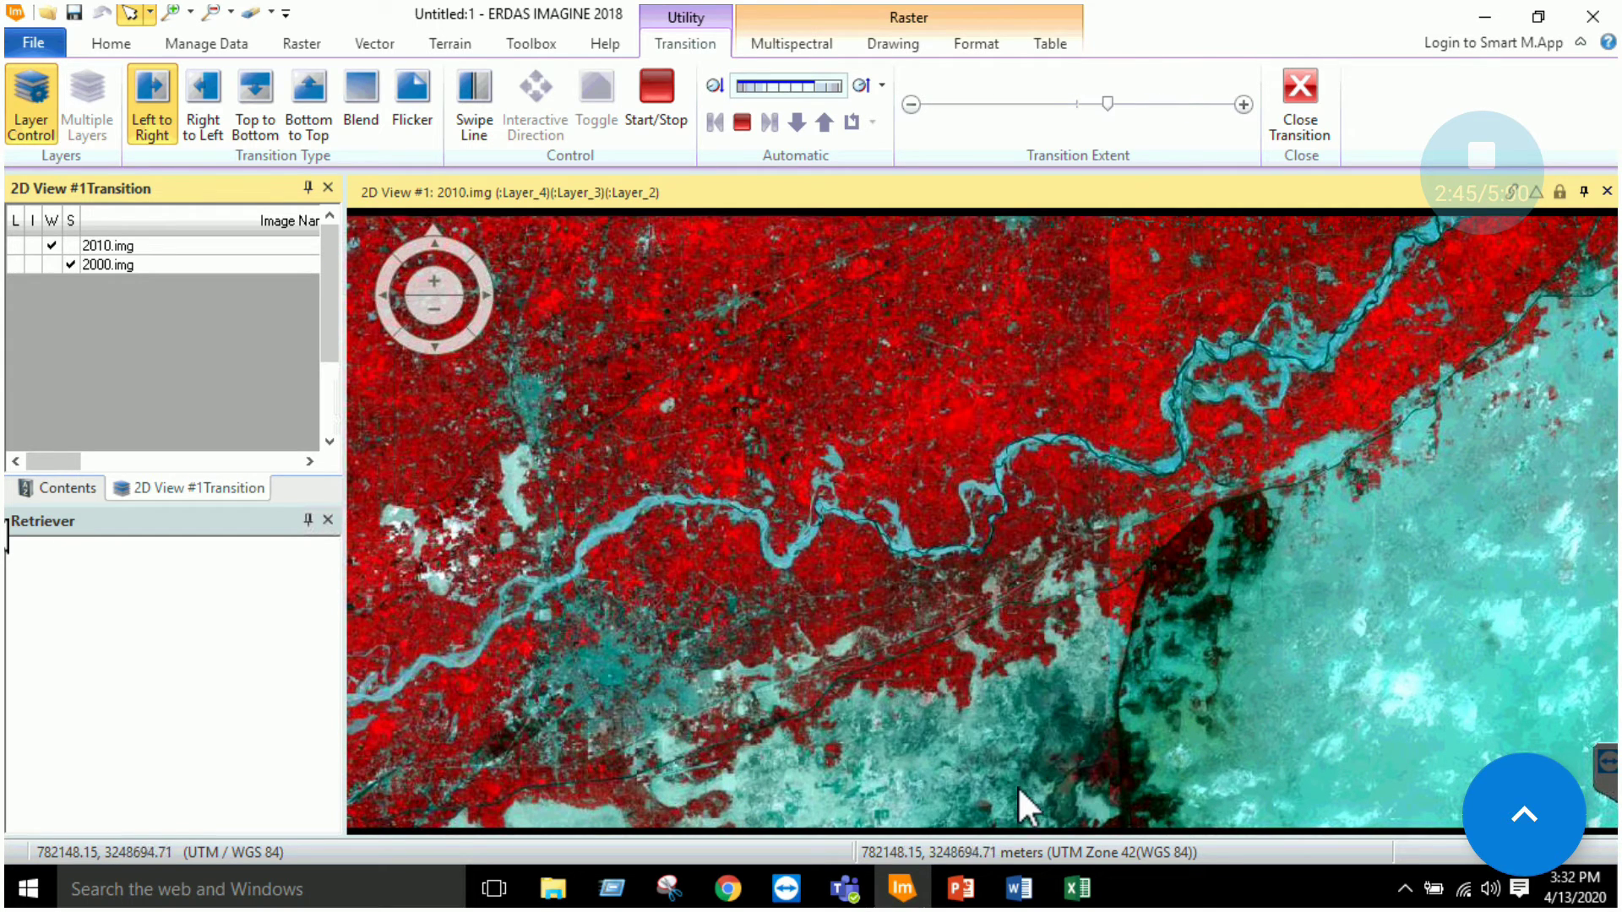
pyautogui.click(667, 93)
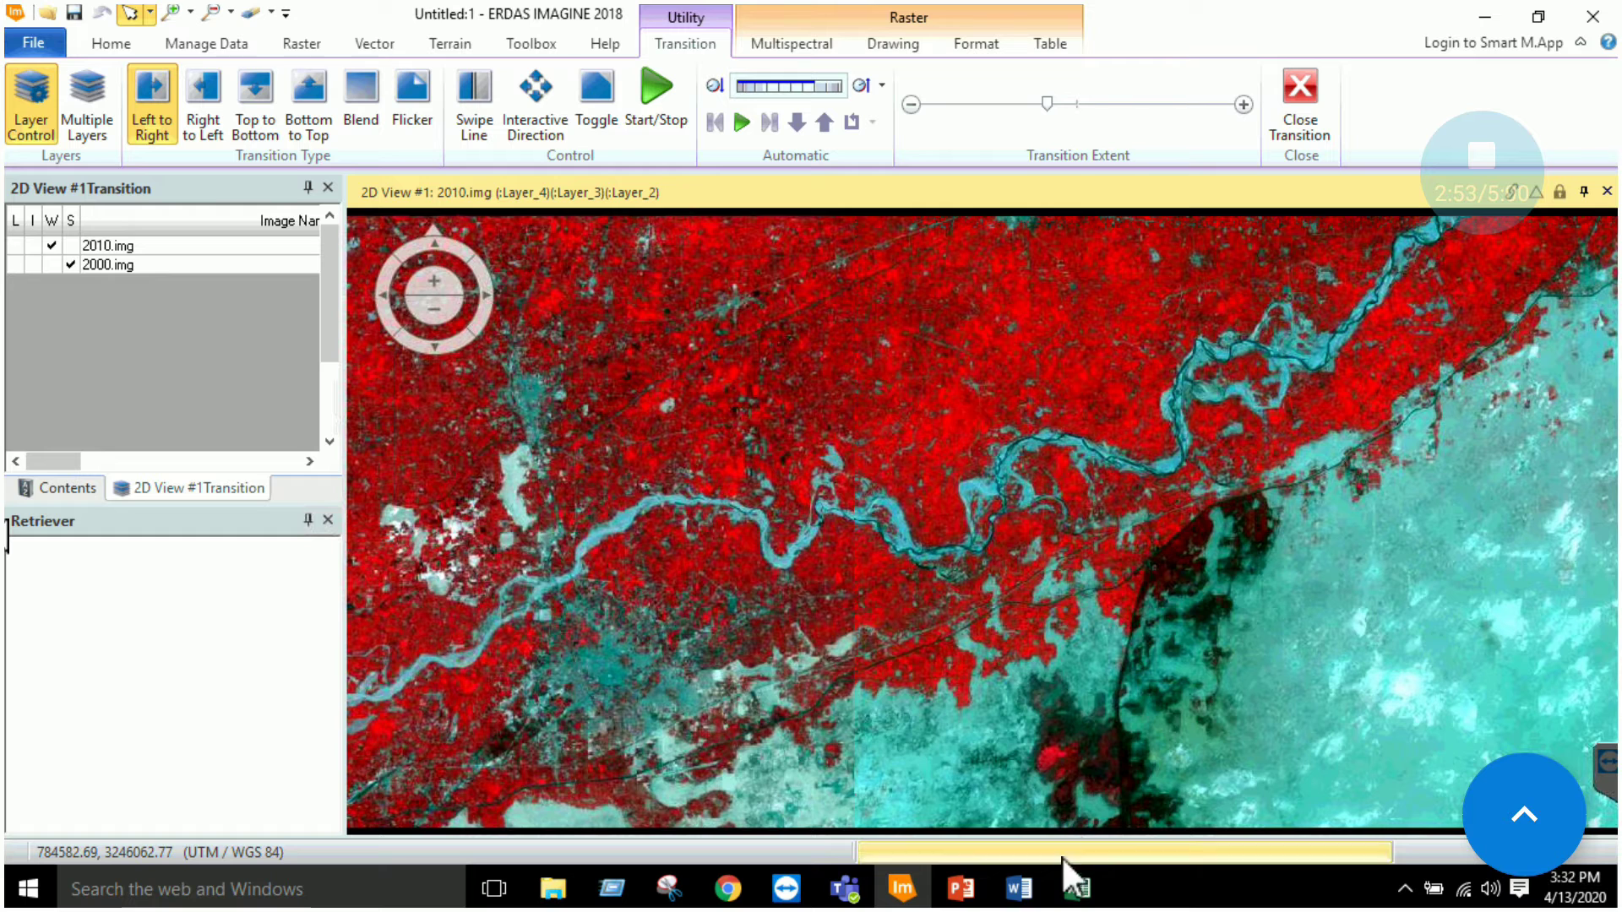
# - Switch to the Word lab handout and read the remaining instructions, from the swipe questions through Spectral Profile and Spatial Profile to Layer Stacking
pyautogui.click(1022, 889)
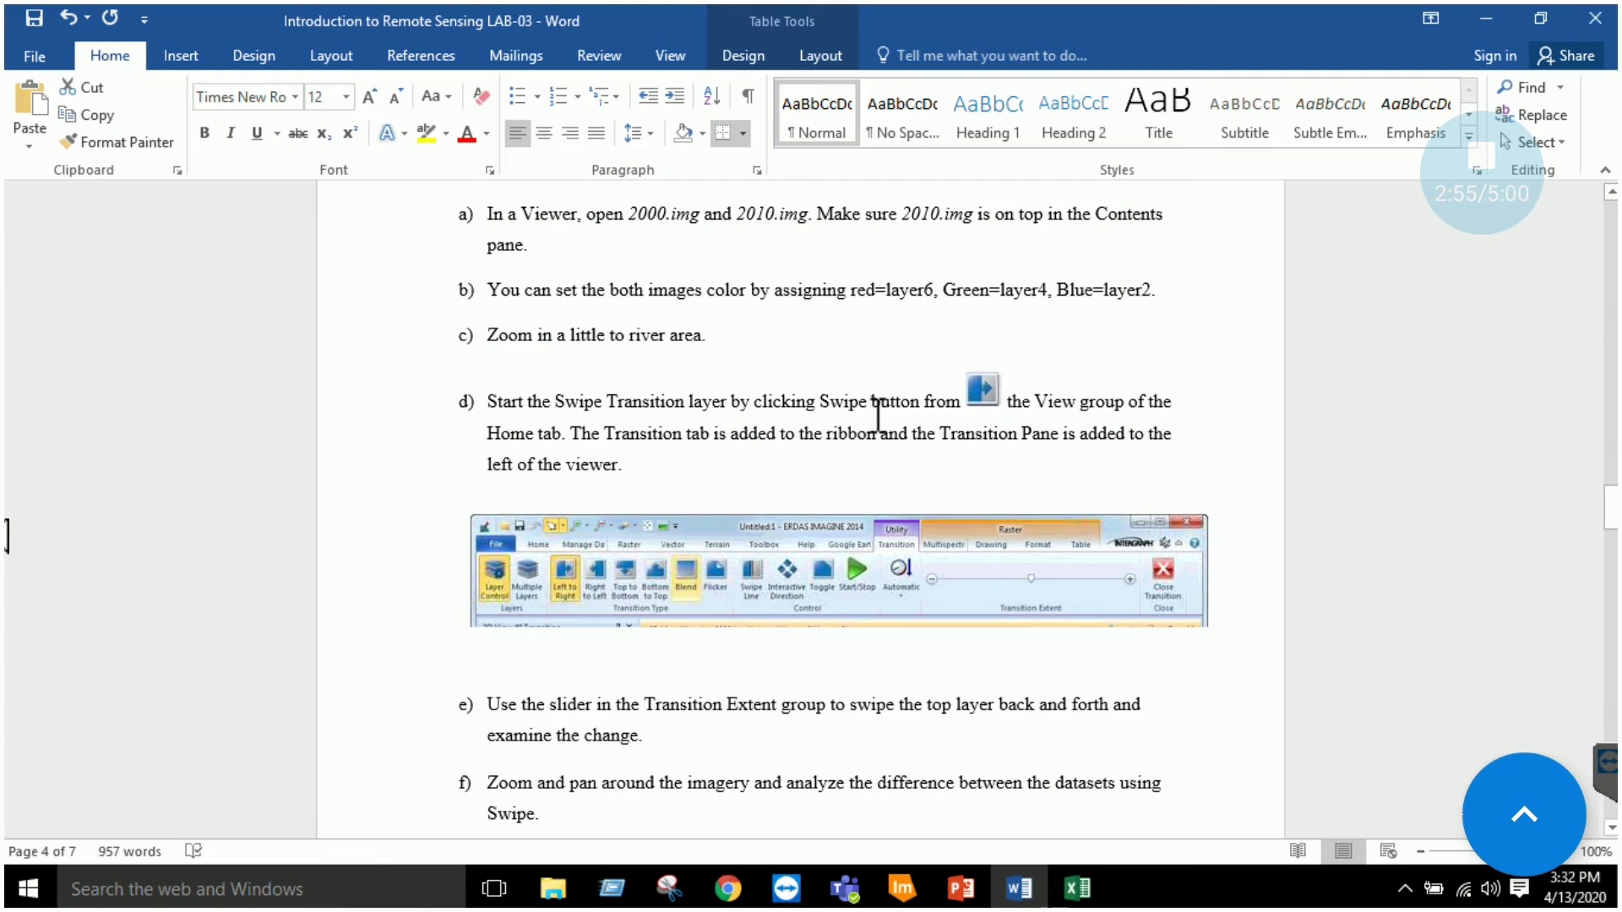
pyautogui.scroll(-12, 871, 447)
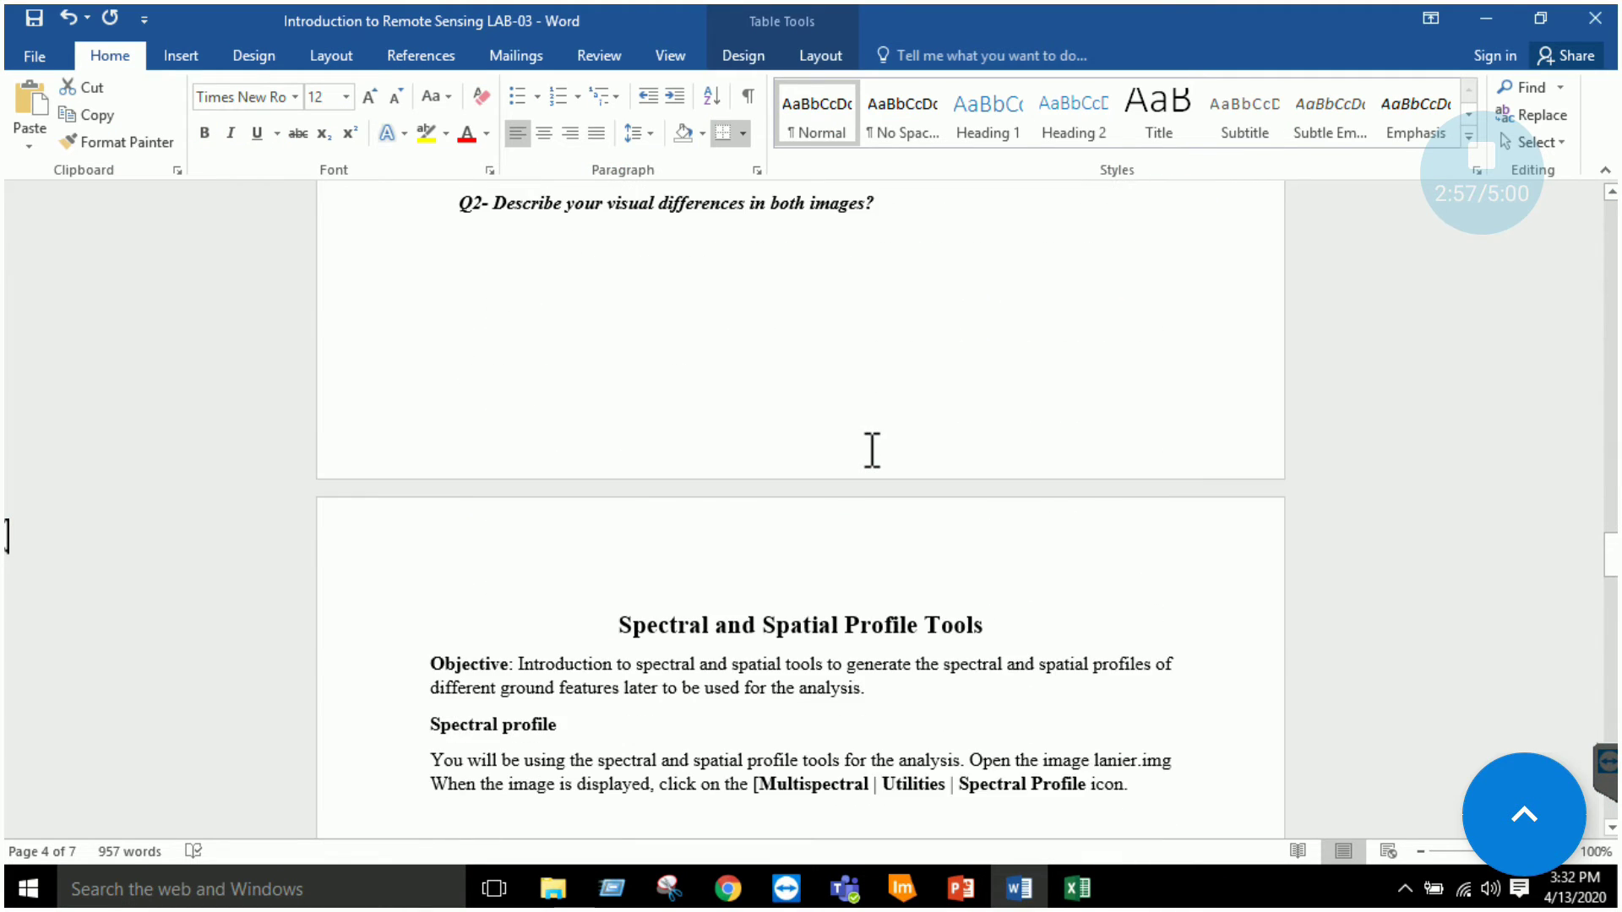
pyautogui.scroll(-3, 871, 456)
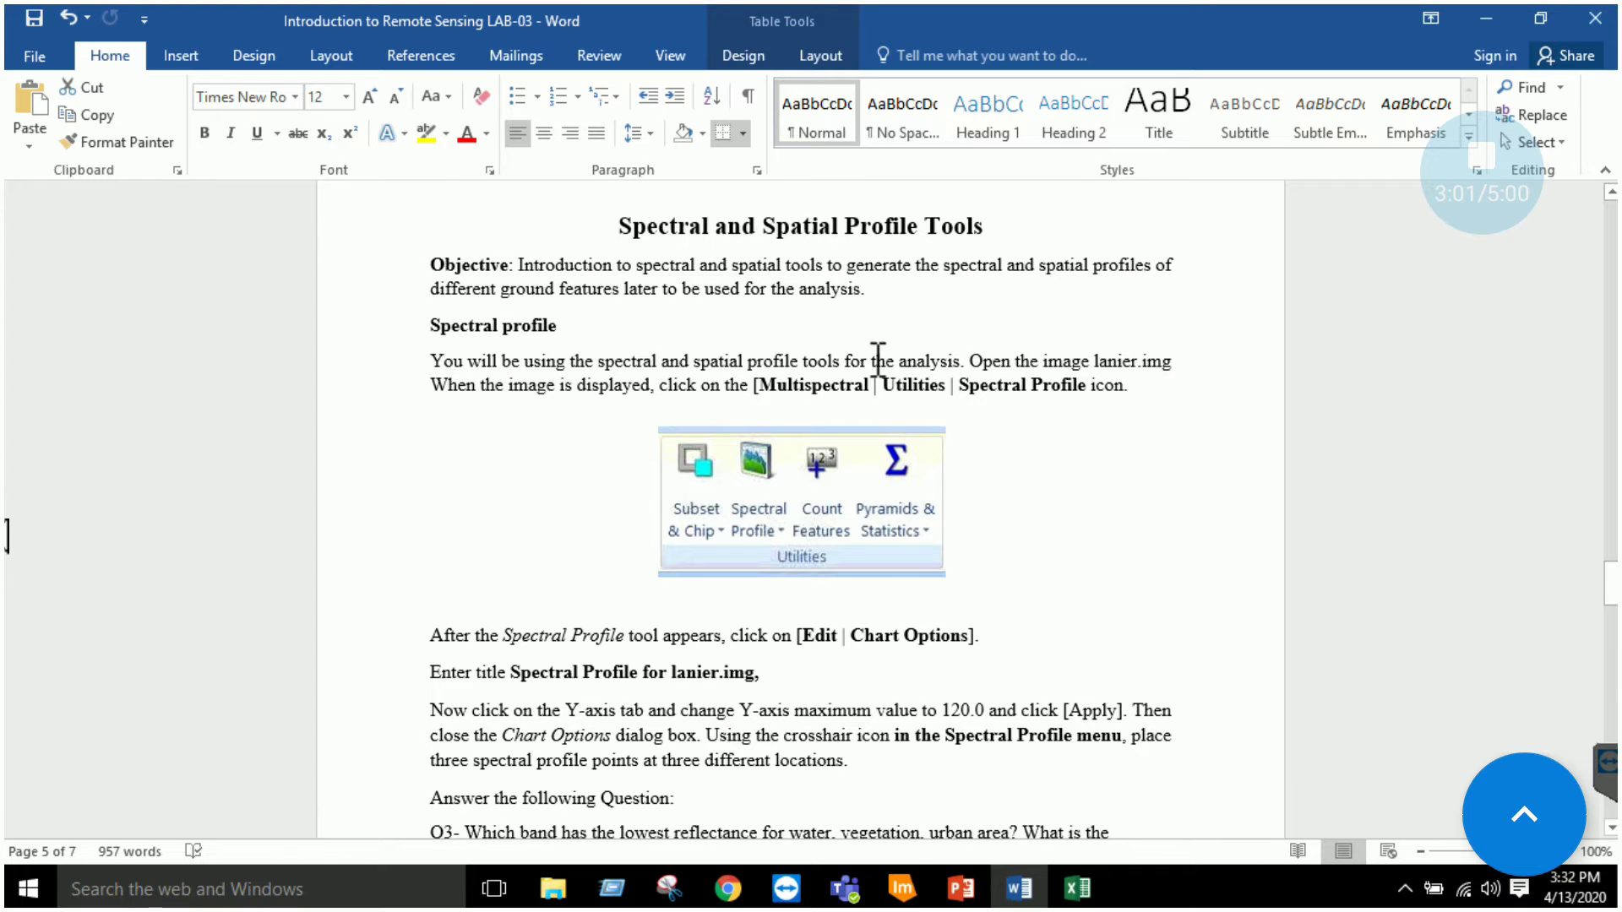
pyautogui.scroll(-1, 879, 359)
pyautogui.scroll(-4, 889, 649)
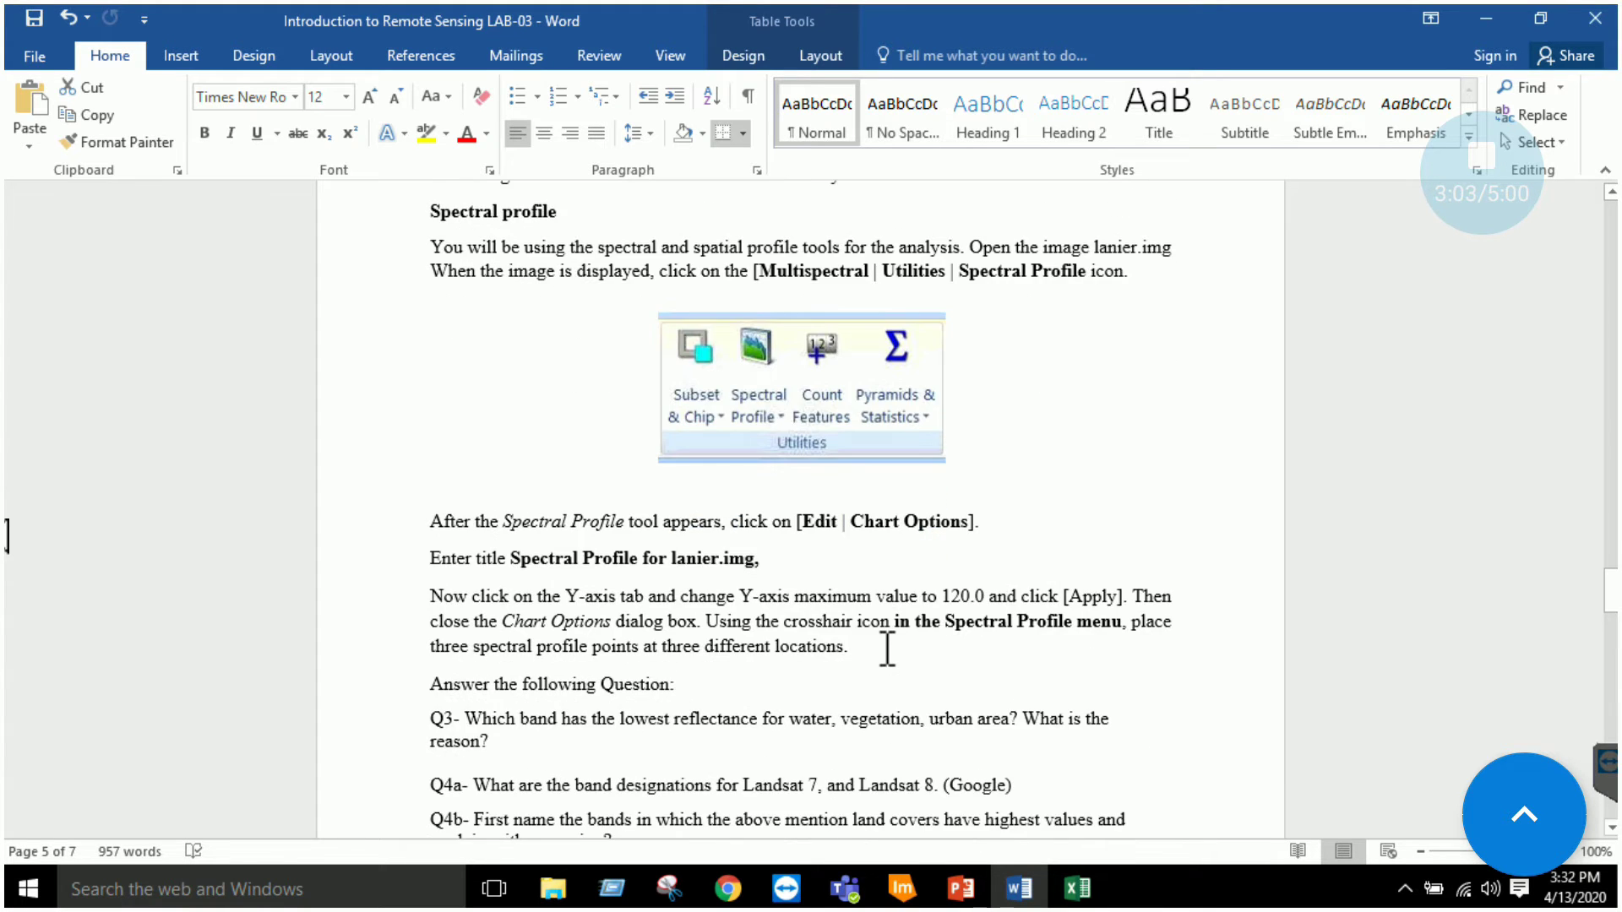
pyautogui.scroll(-5, 892, 648)
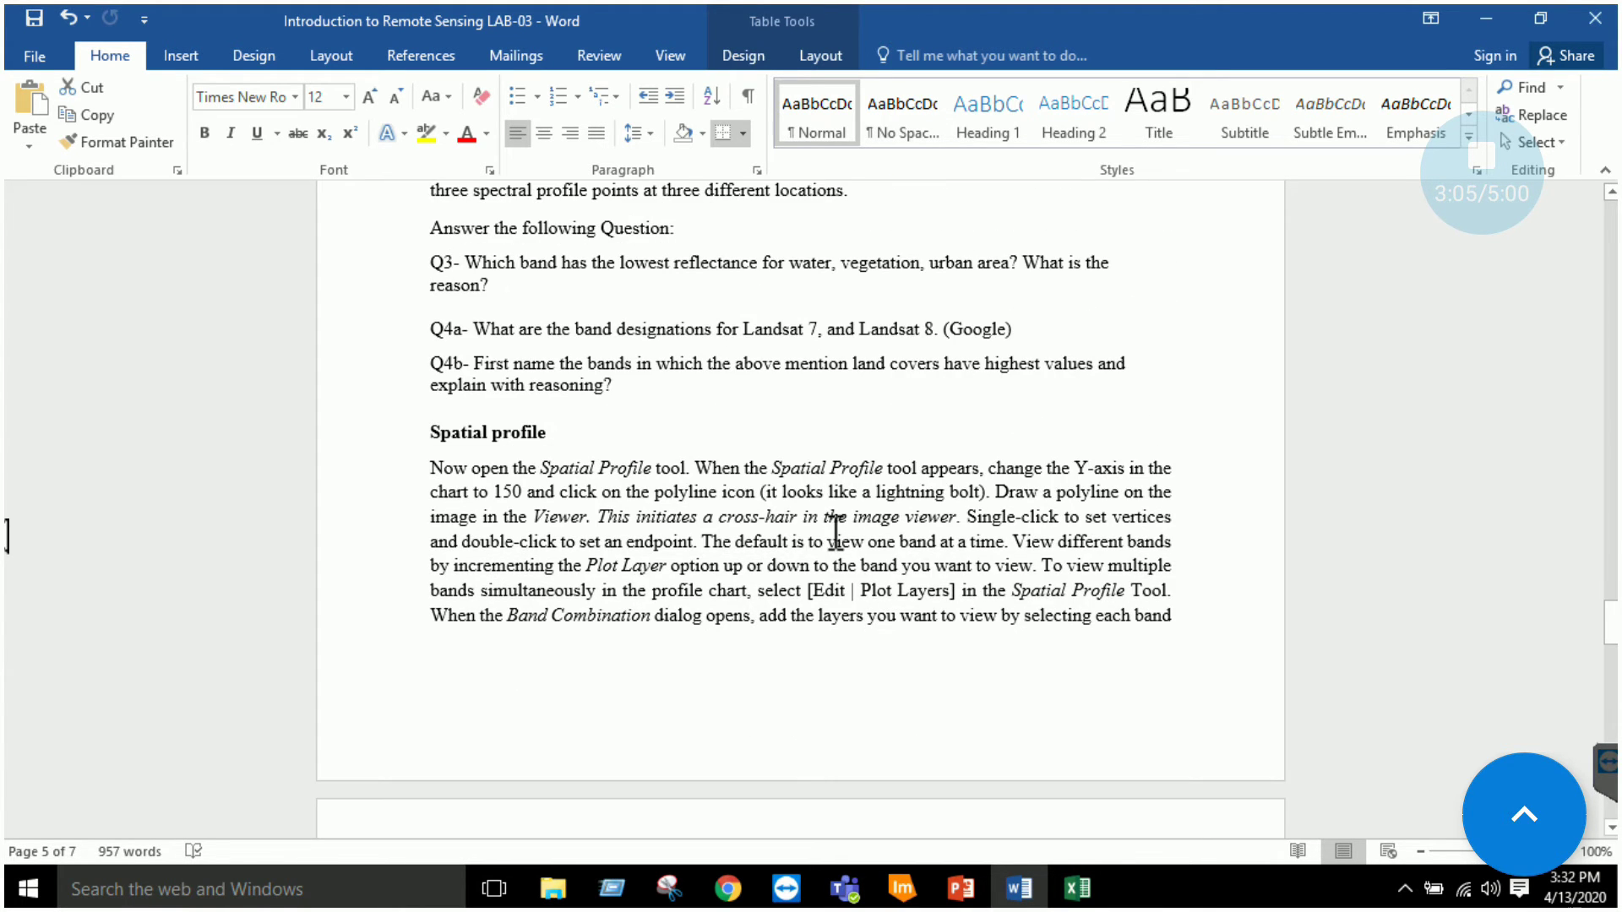
pyautogui.scroll(-19, 835, 548)
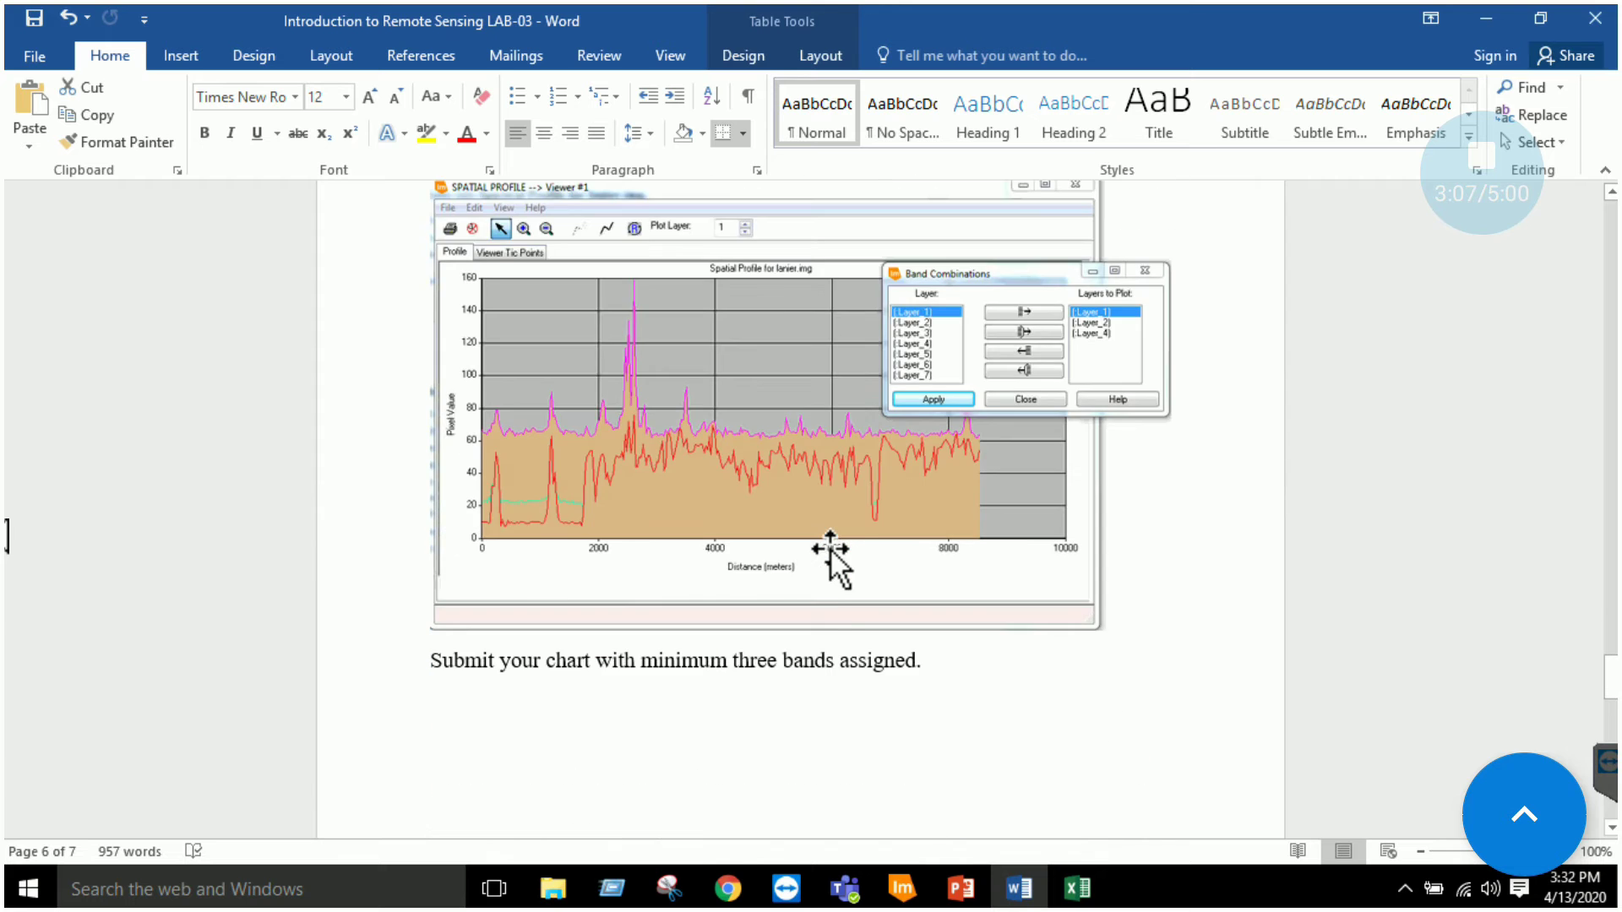
pyautogui.scroll(-6, 835, 551)
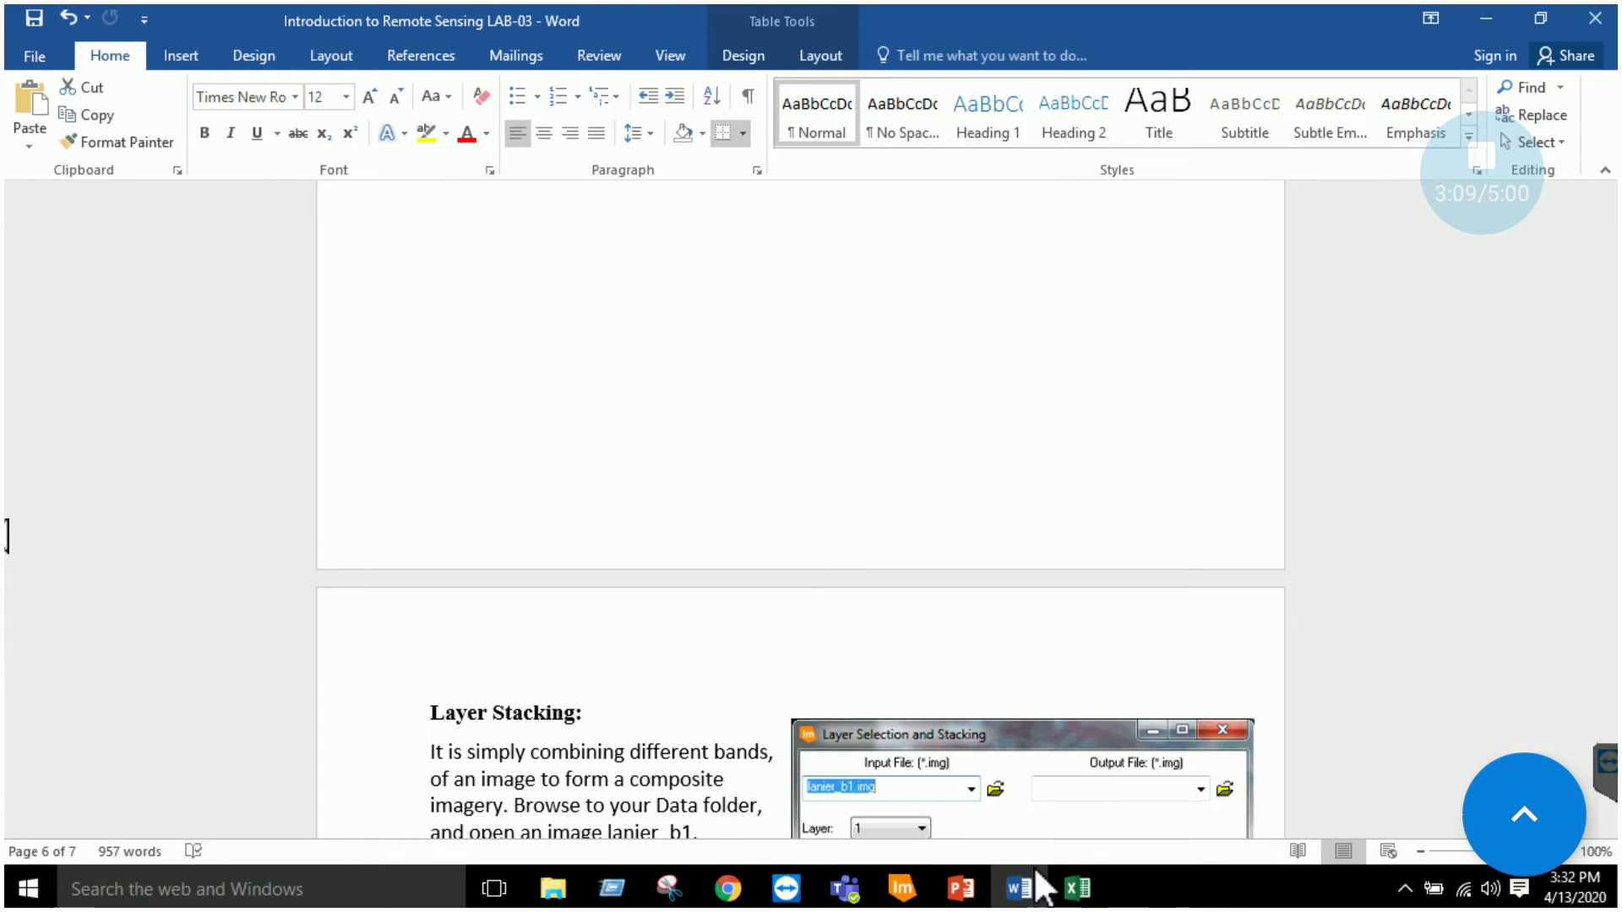
# - Switch to ERDAS IMAGINE, close the 2D View #1 Transition pane and open the multispectral Spectral Profile tool
pyautogui.click(903, 889)
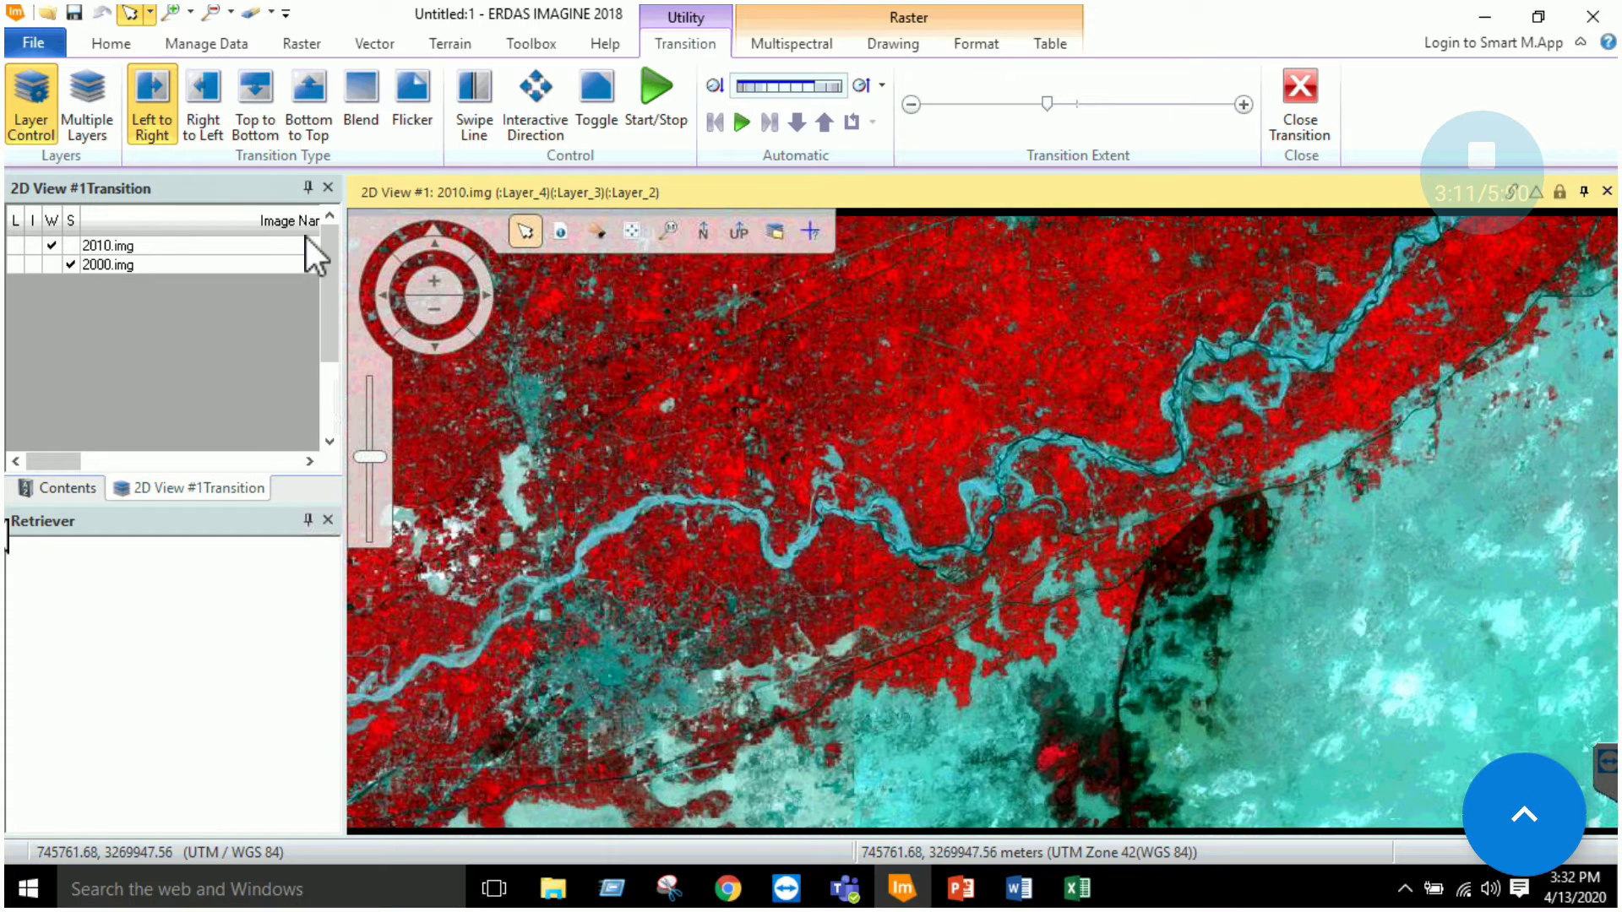
pyautogui.click(328, 188)
pyautogui.click(133, 40)
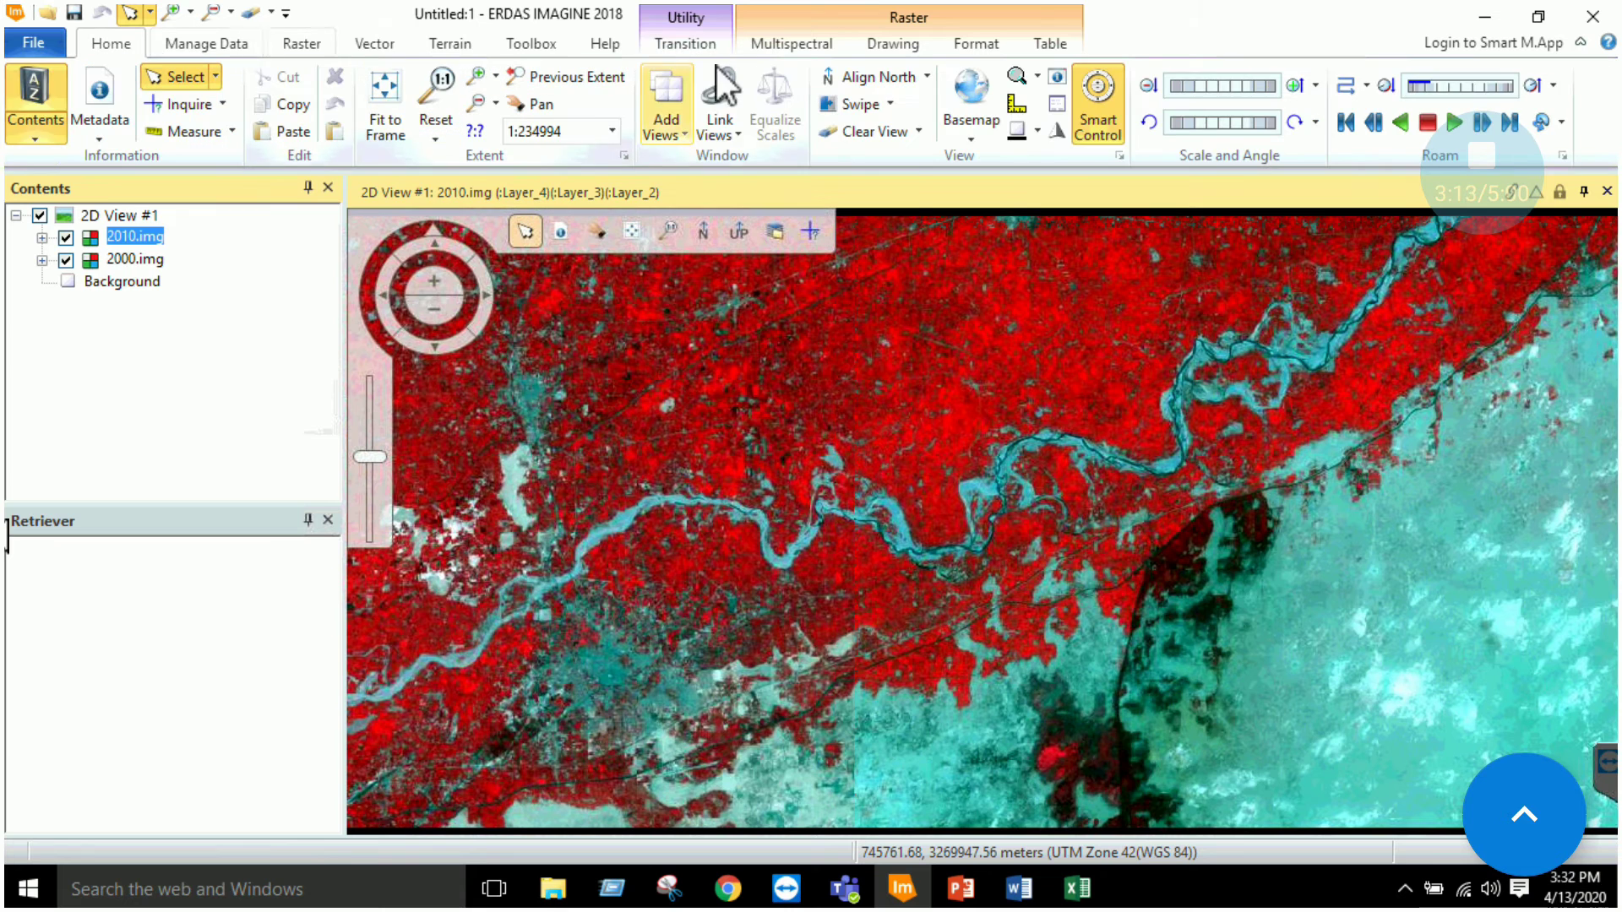
pyautogui.click(807, 44)
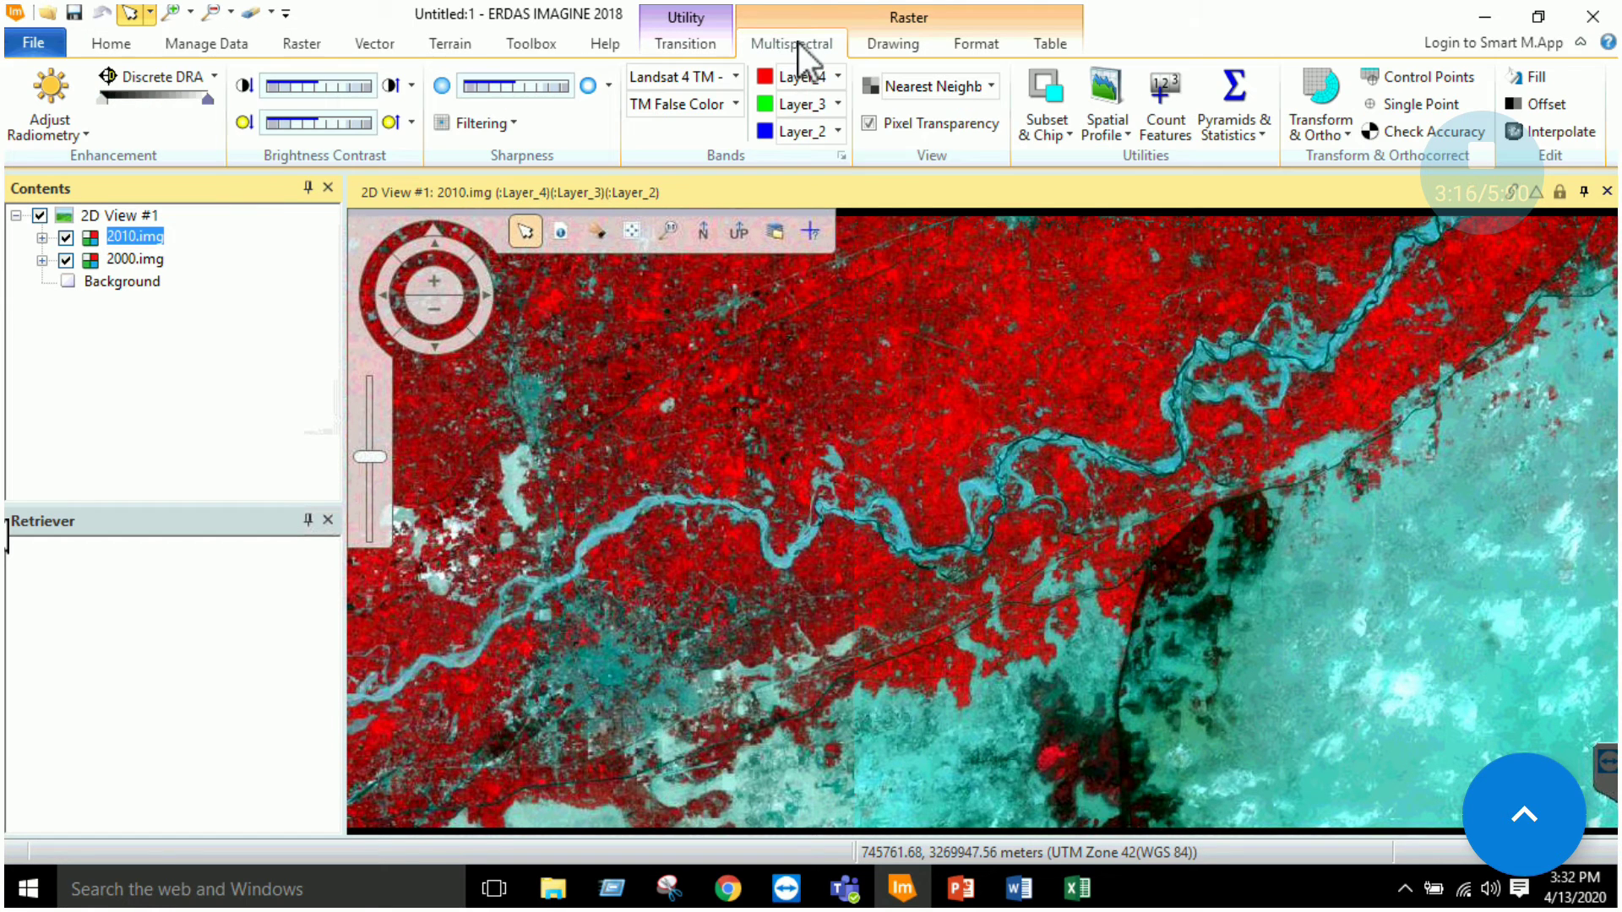
pyautogui.click(1130, 134)
pyautogui.click(1144, 160)
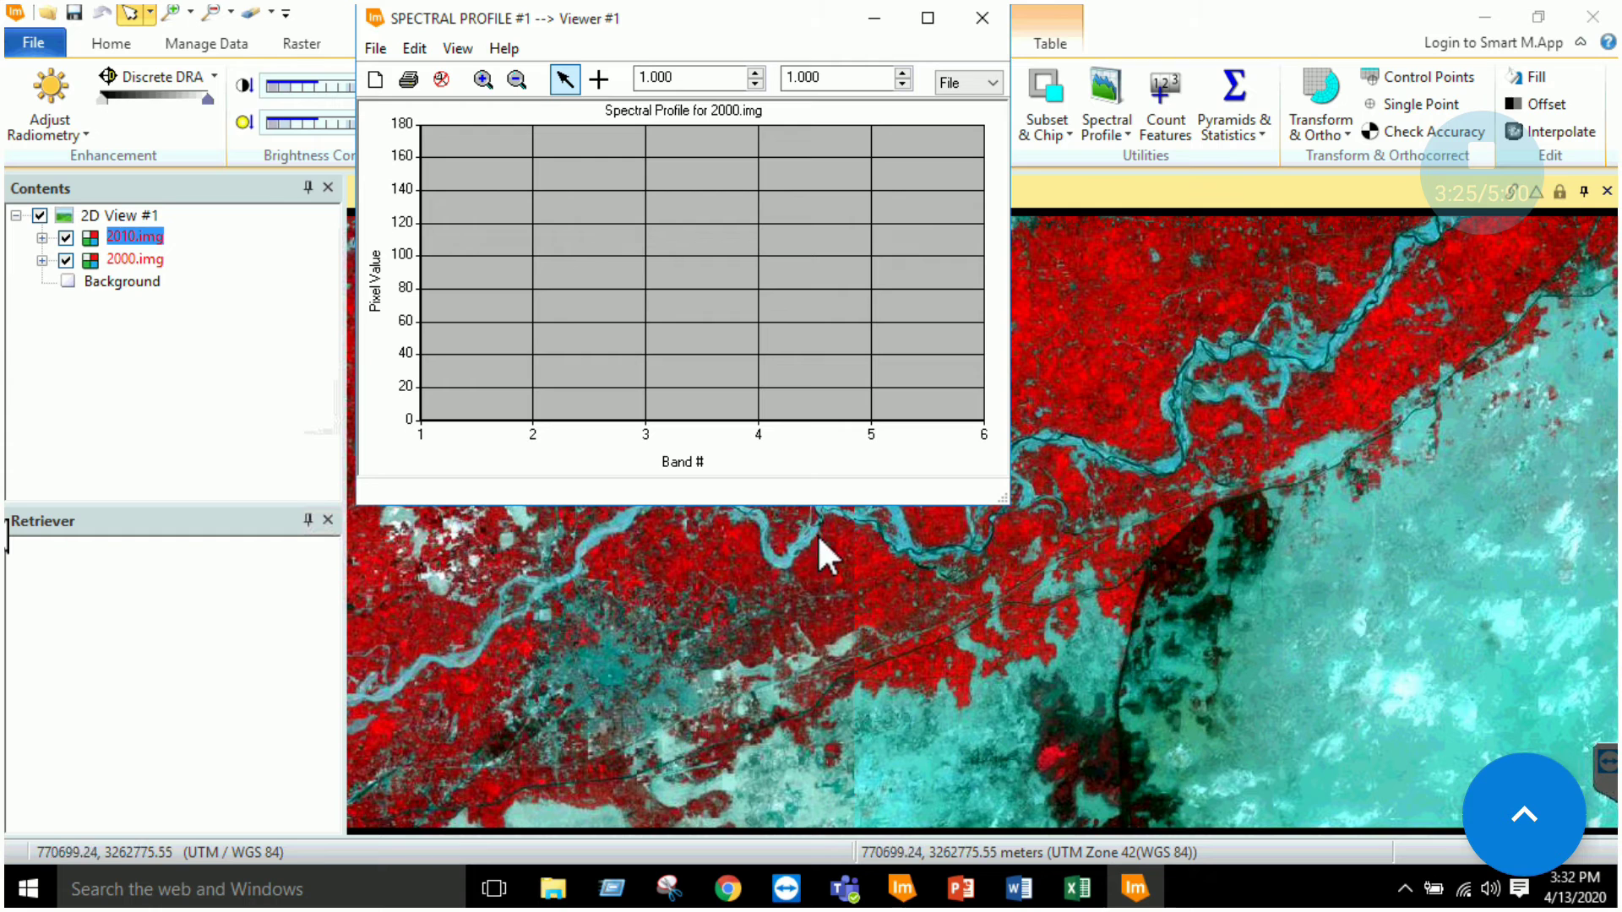
# - Place a spectral profile point on the river bend and widen the Spectral Profile window to examine its chart
pyautogui.click(599, 79)
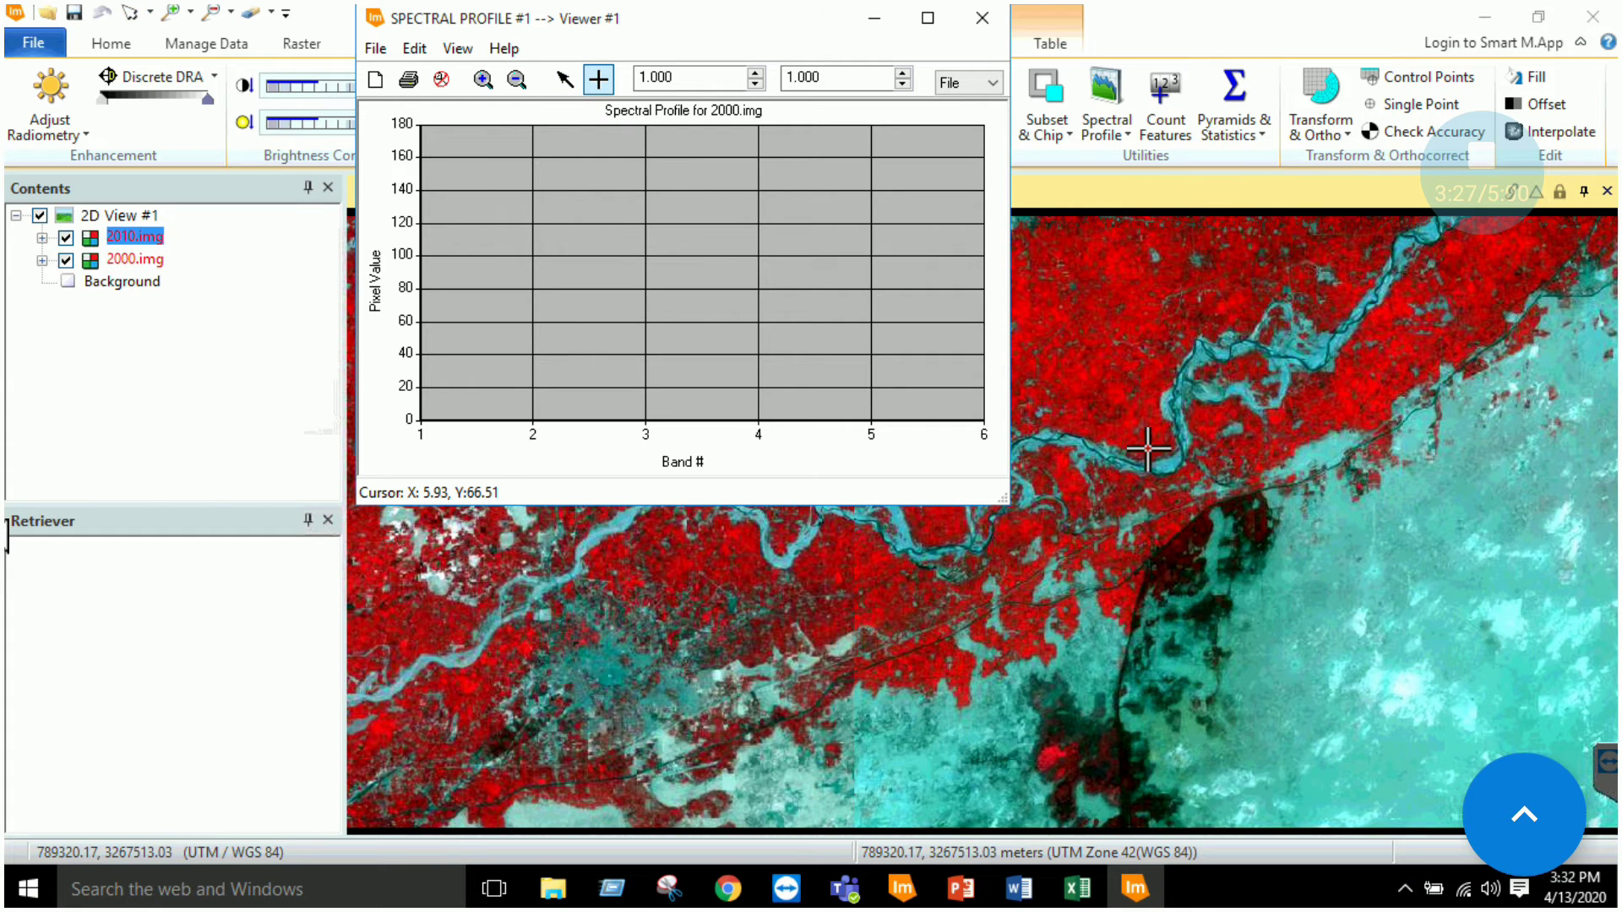
pyautogui.click(1166, 465)
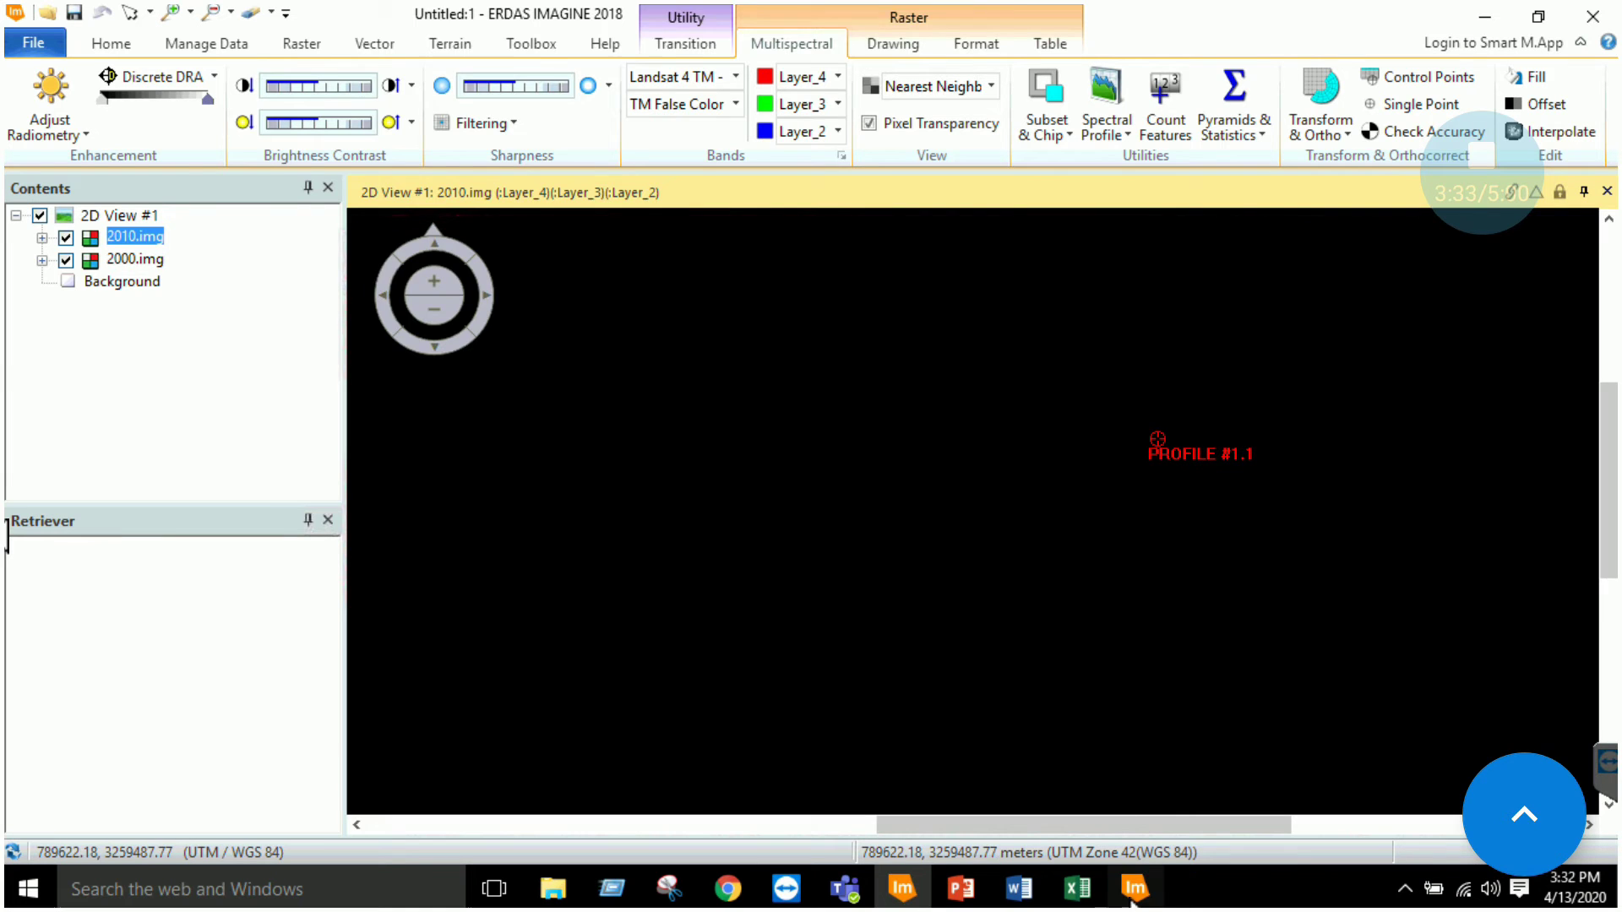
pyautogui.click(1135, 888)
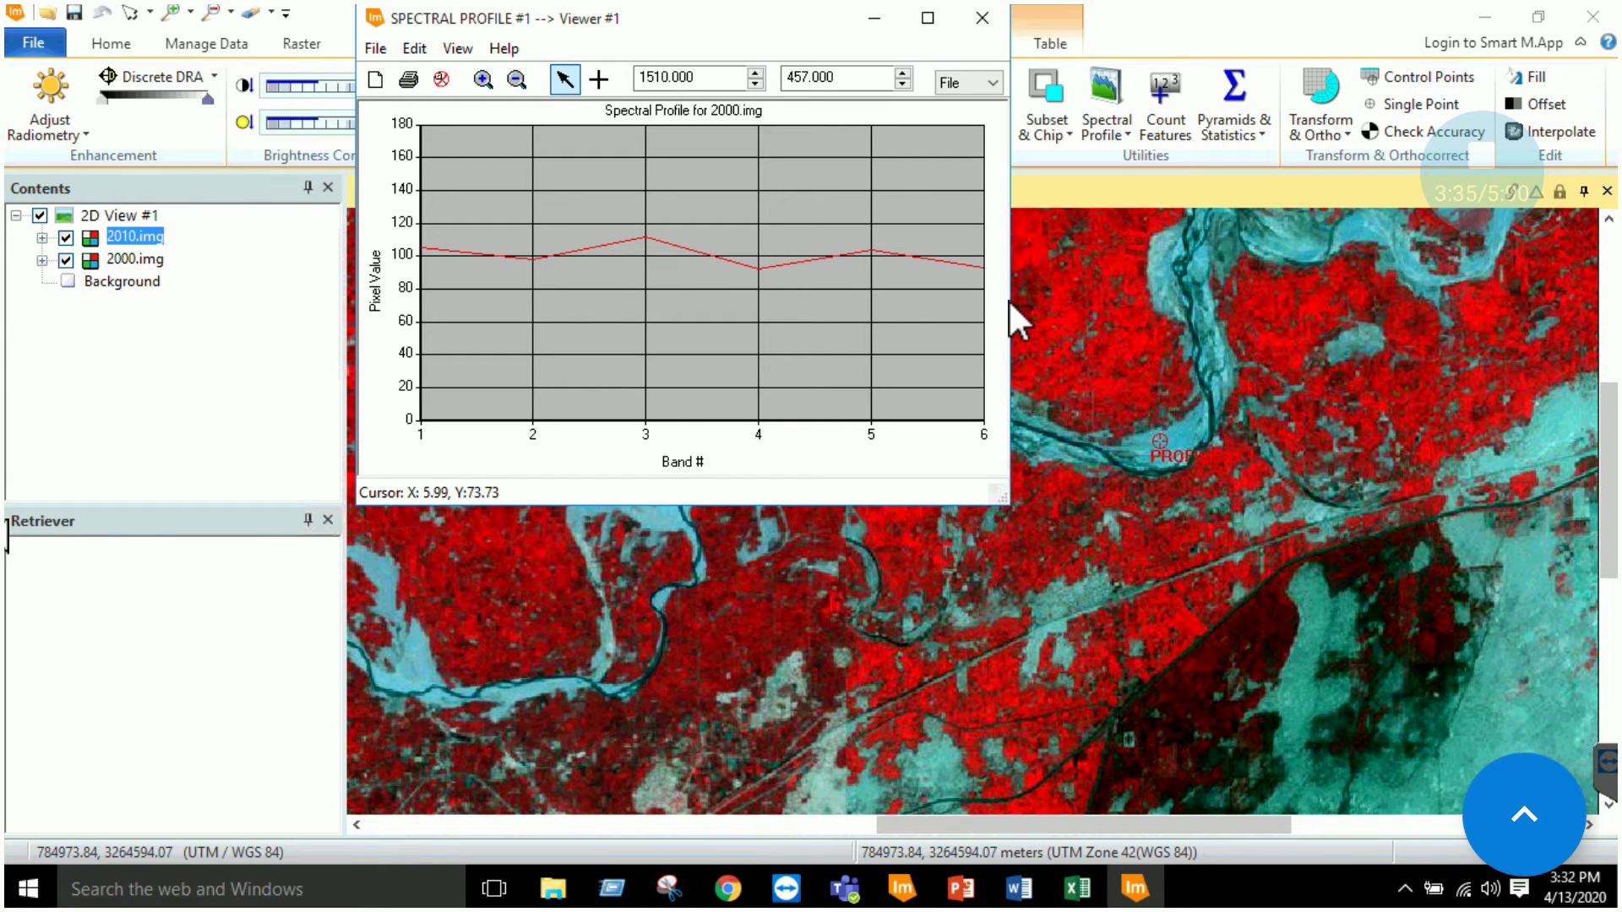
pyautogui.moveTo(1009, 303); pyautogui.dragTo(1417, 308)
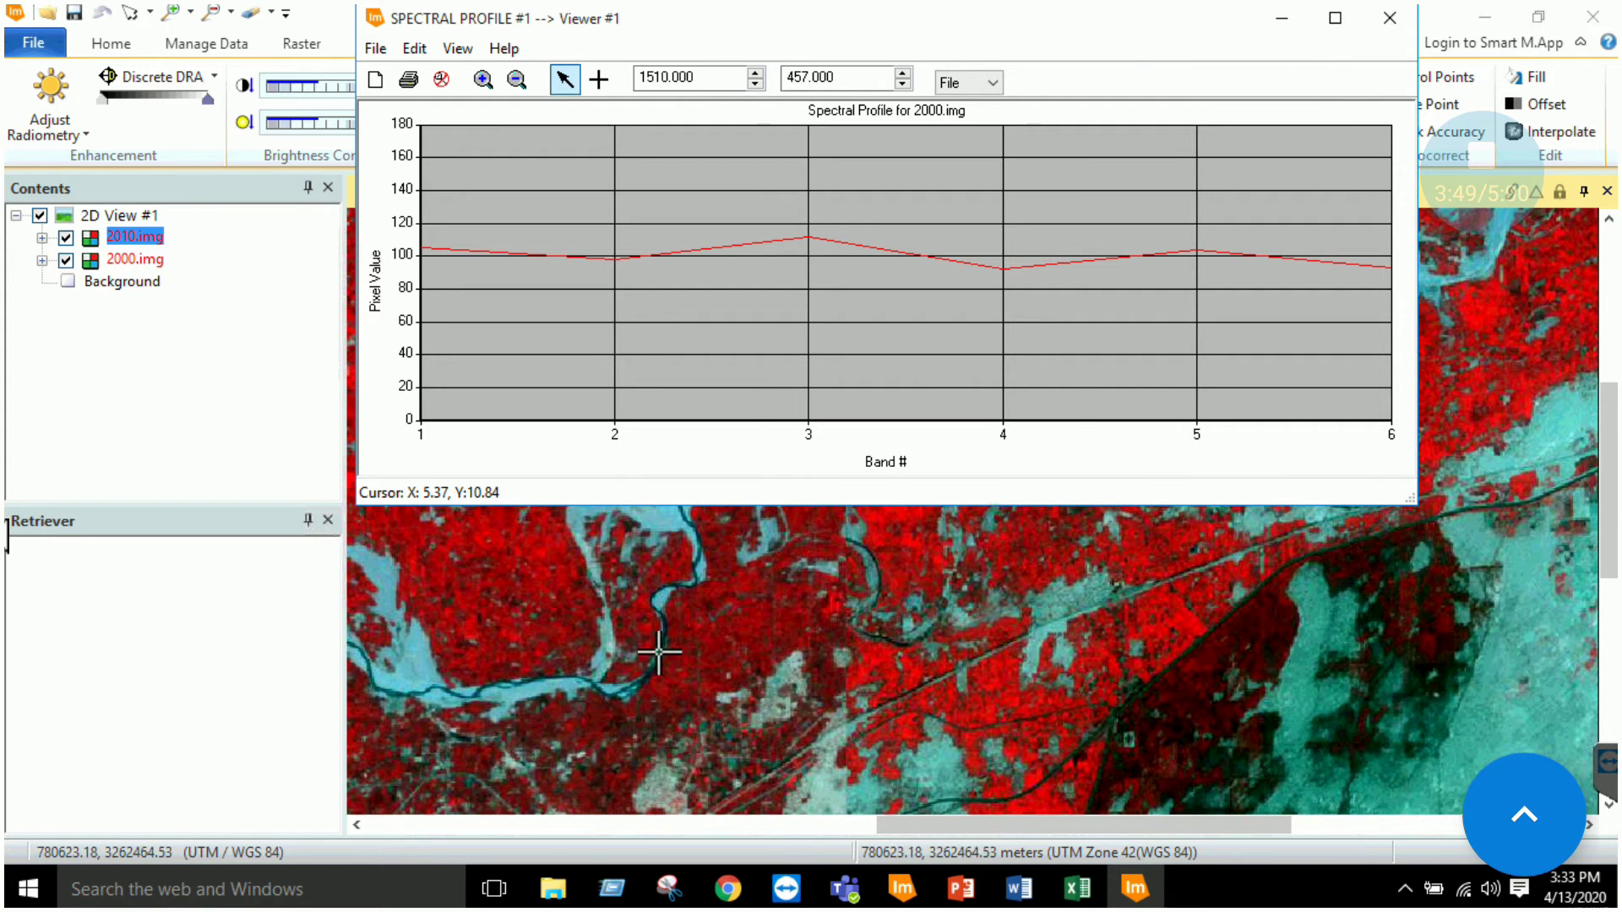
# - Add a second spectral profile point on the river and a third on red vegetation, compare the curves and close the Spectral Profile tool
pyautogui.click(665, 600)
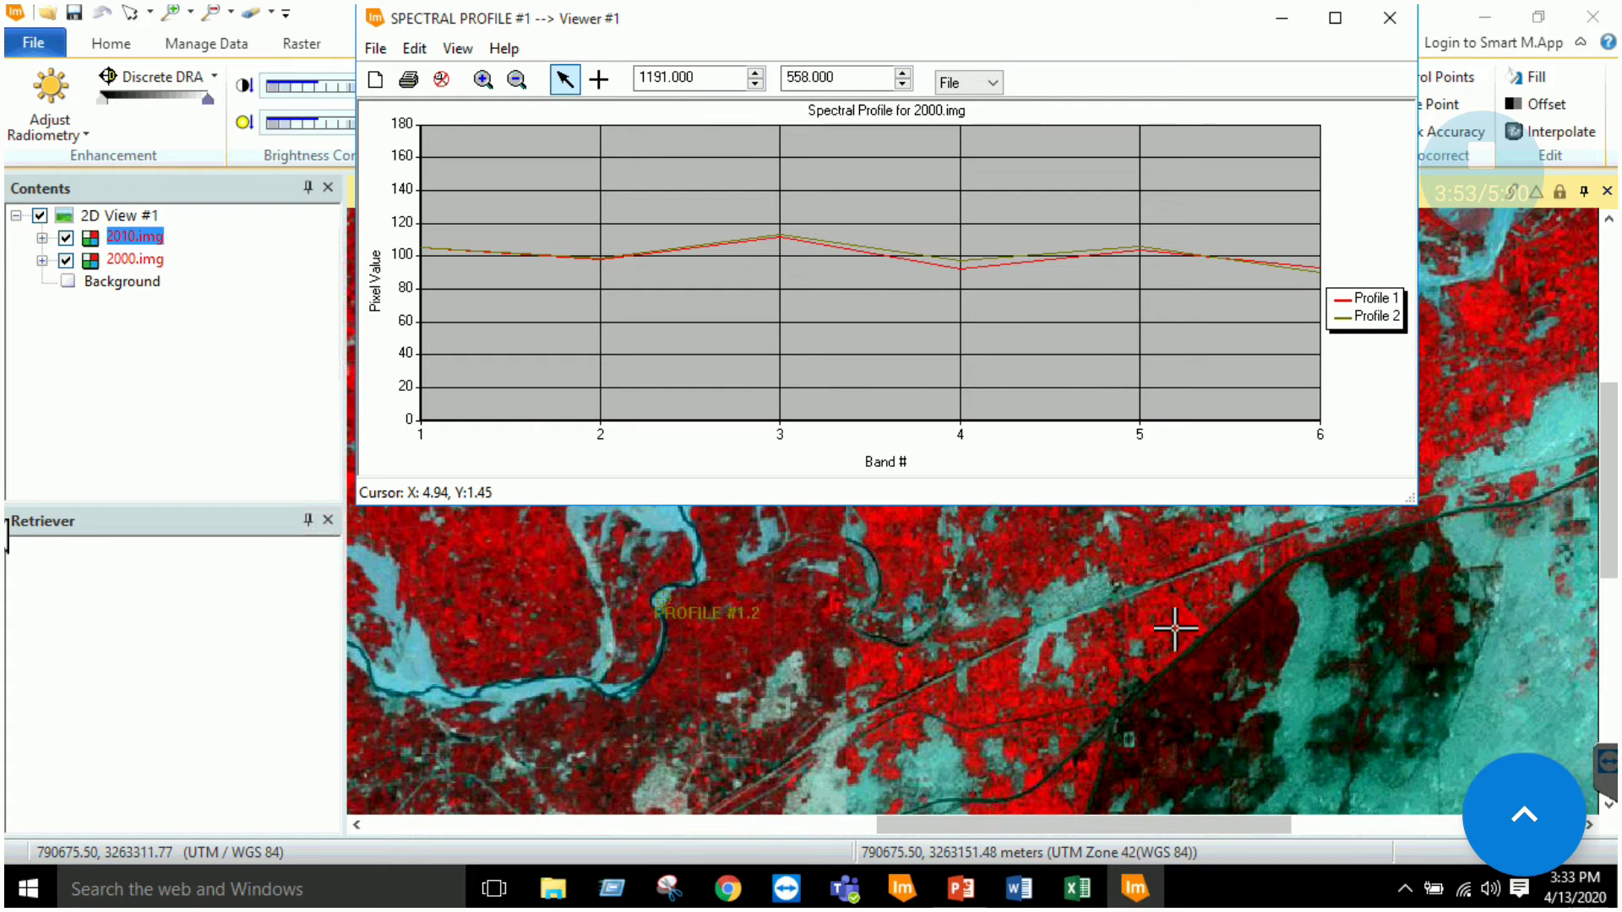
pyautogui.click(1184, 627)
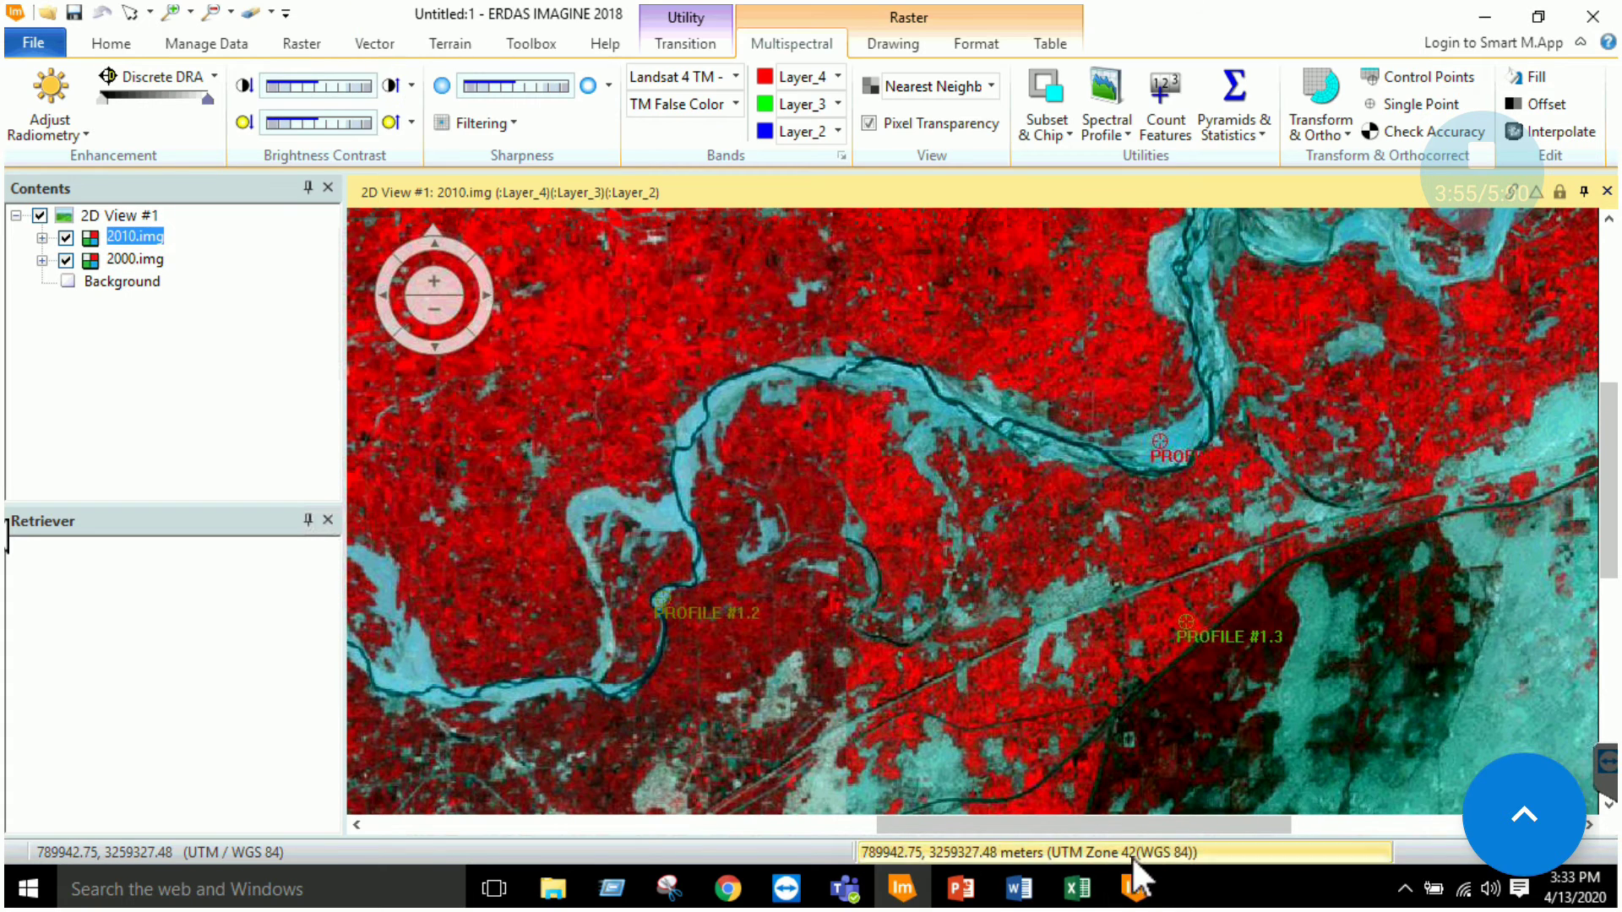
pyautogui.click(1134, 887)
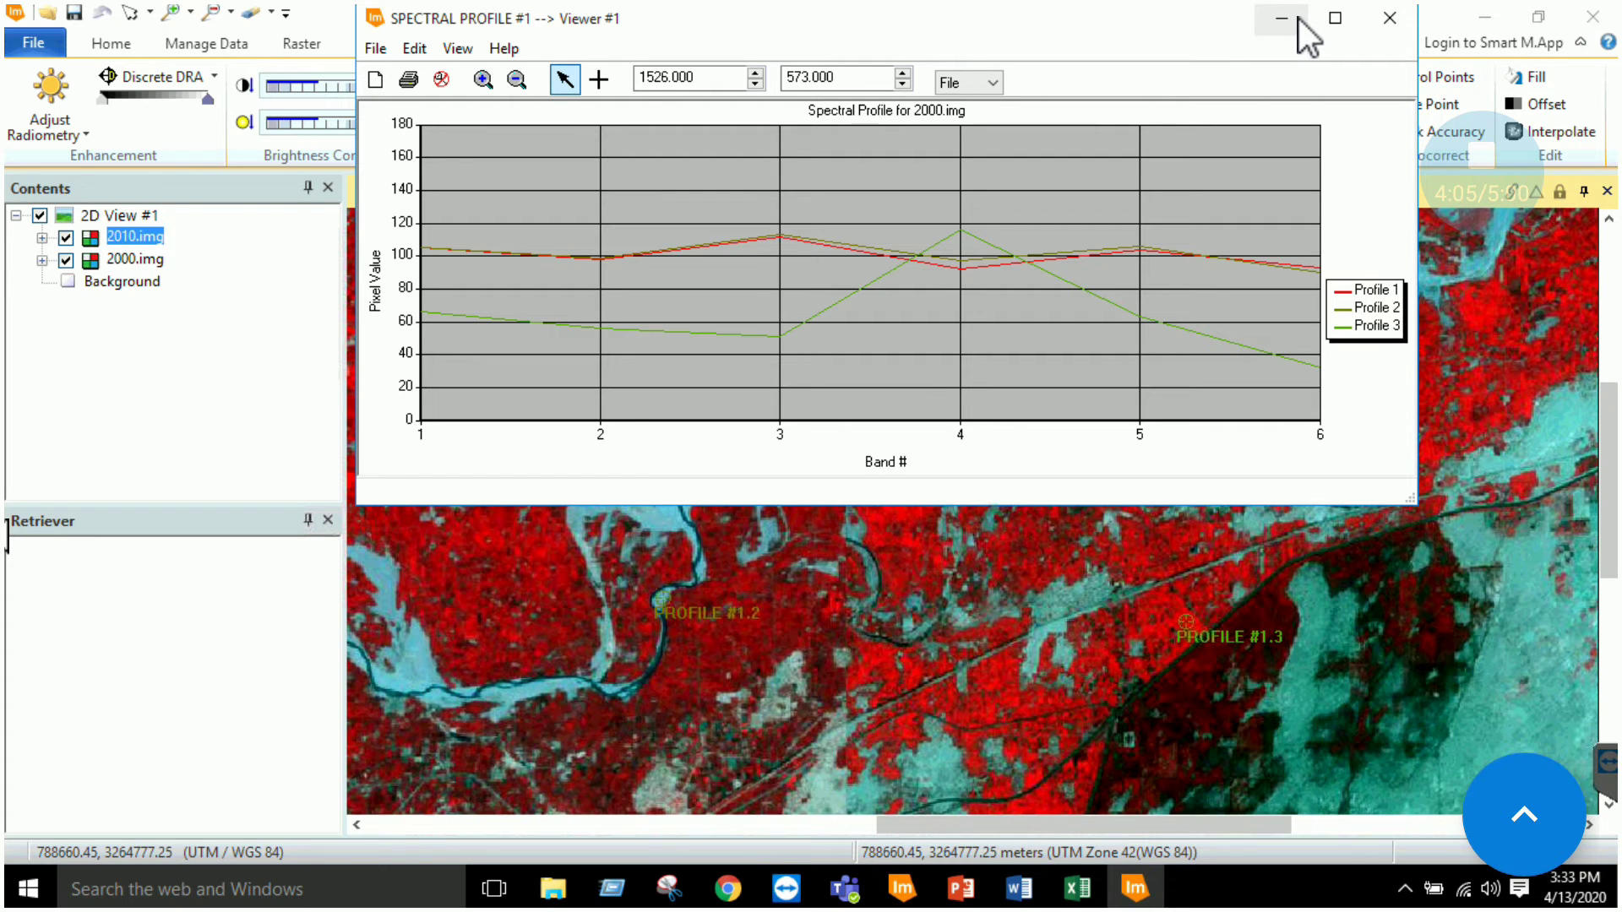
pyautogui.click(1388, 20)
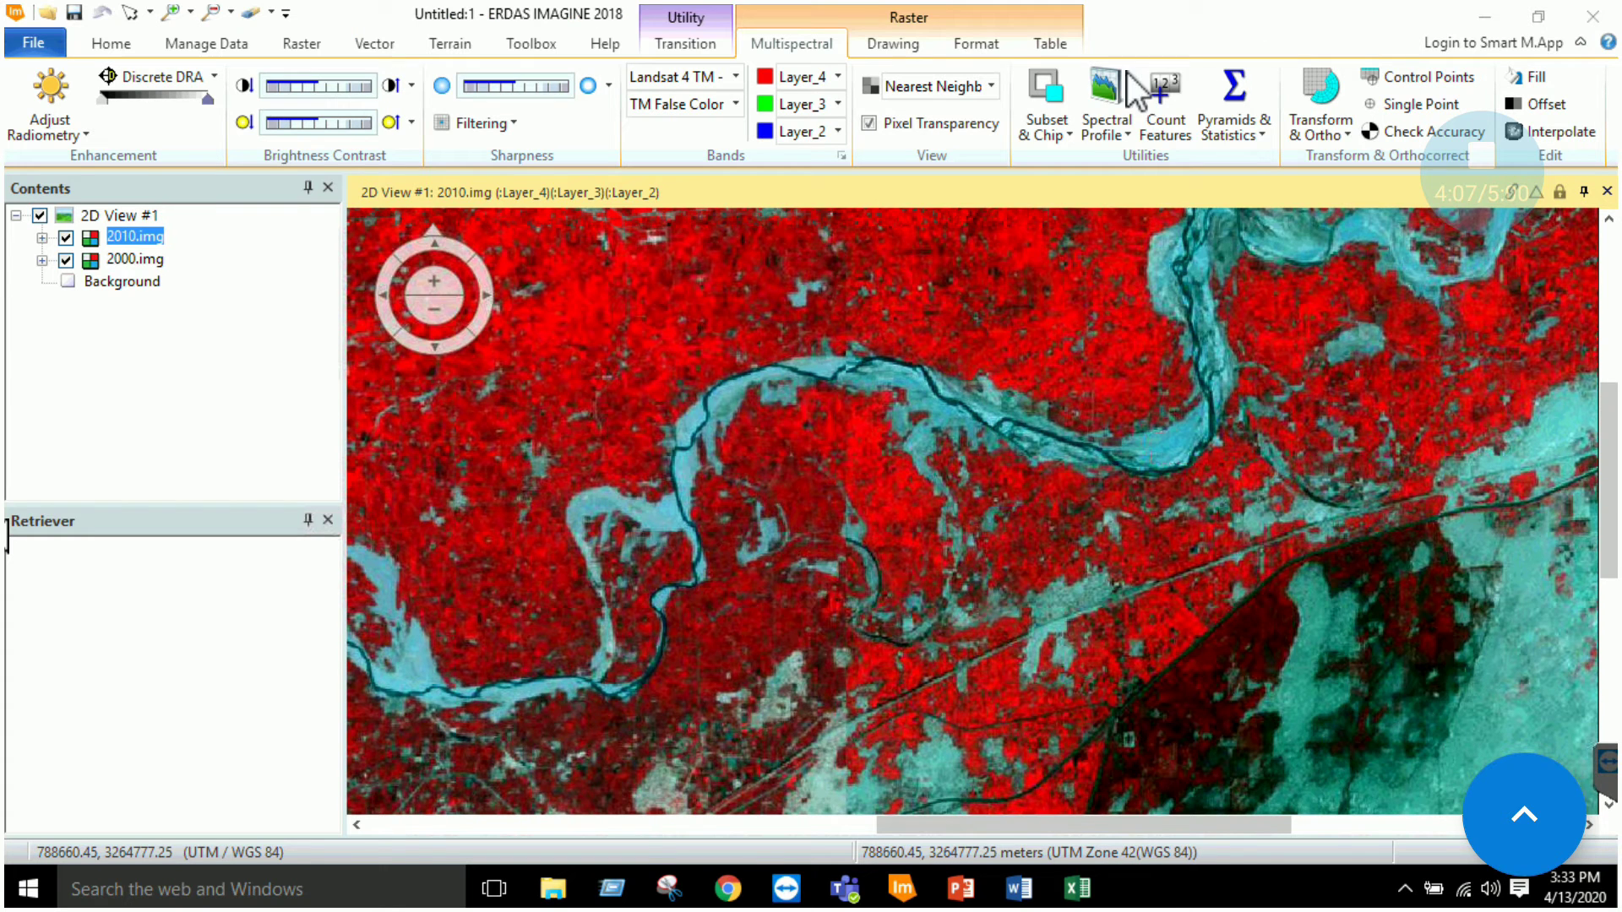
# - Open the Spatial Profile tool for the viewer and dismiss the messages about profiling by vector selection
pyautogui.click(1127, 136)
pyautogui.click(1151, 213)
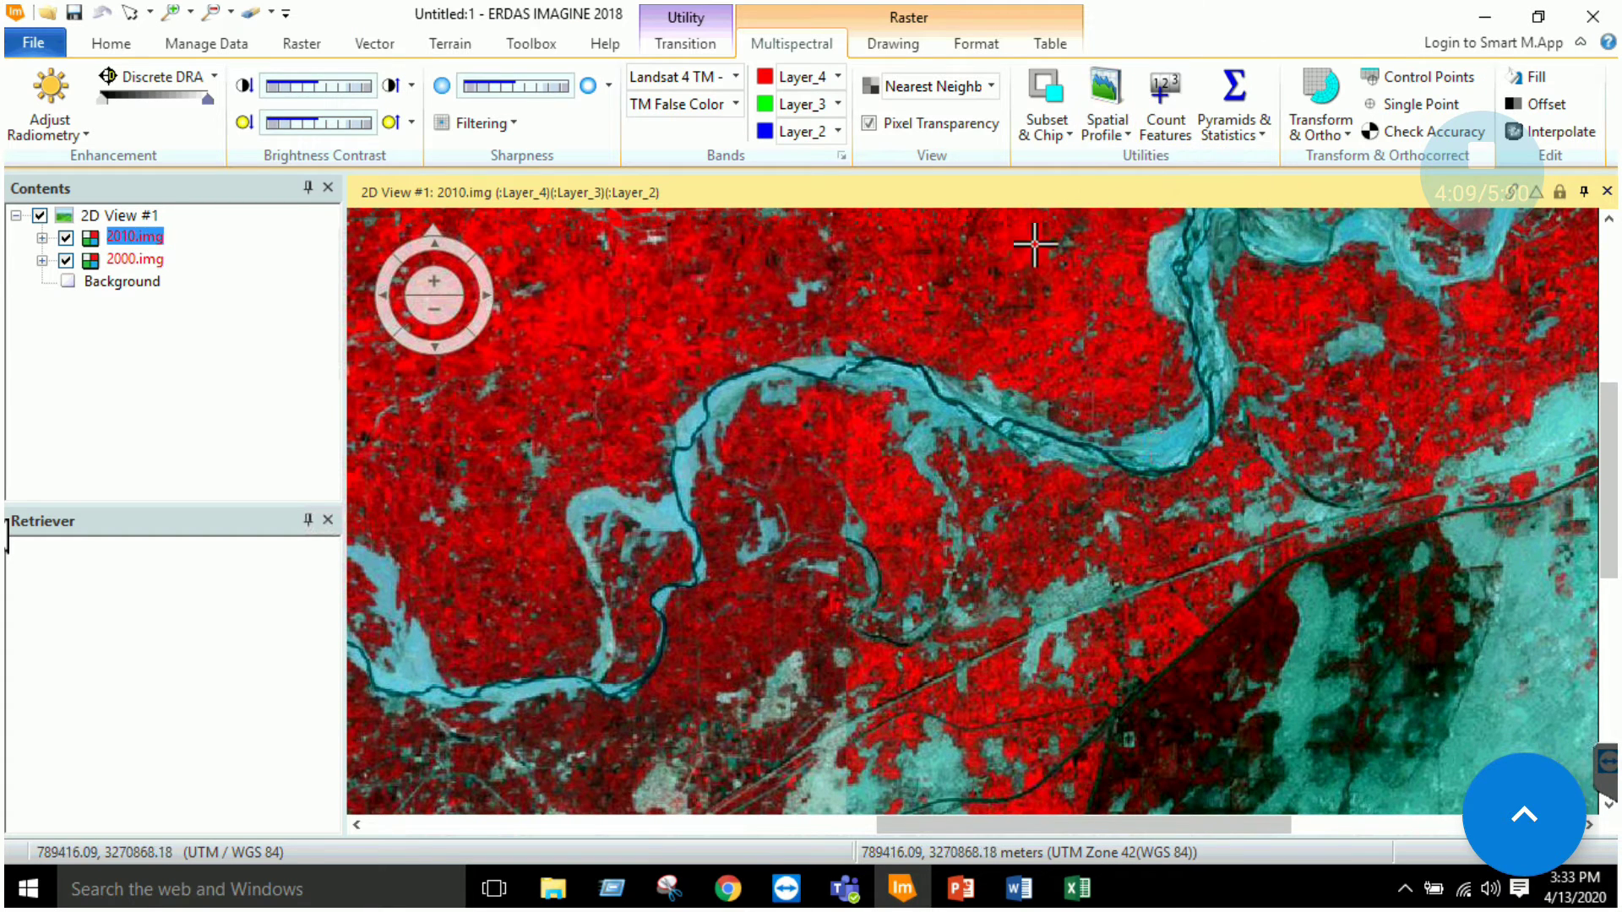
pyautogui.click(691, 492)
pyautogui.doubleClick(695, 437)
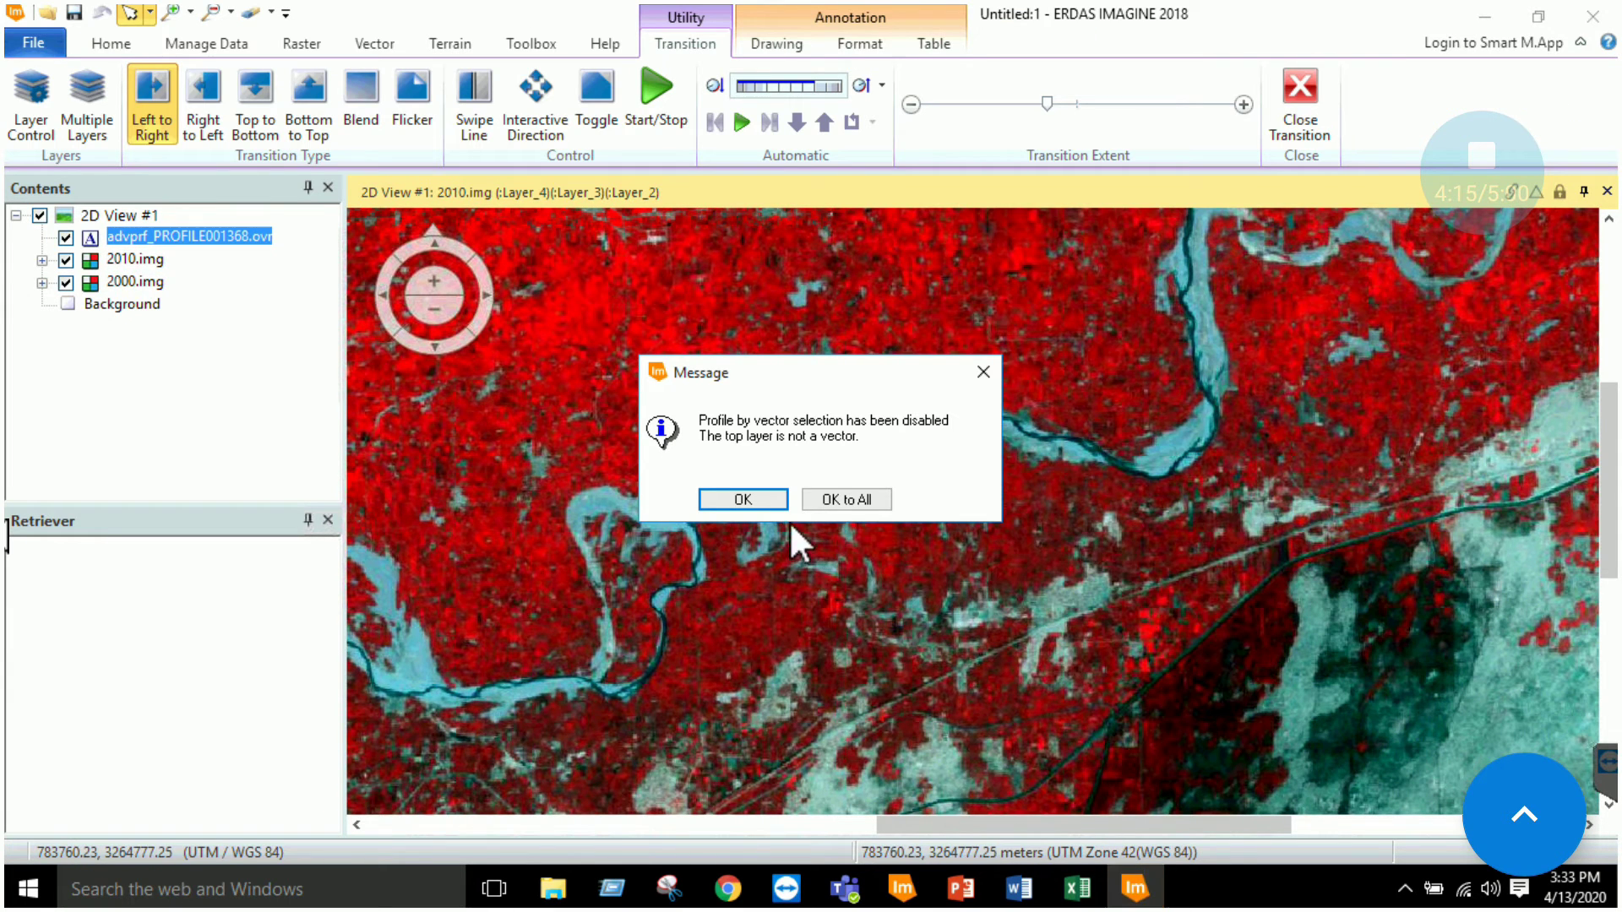
pyautogui.click(839, 503)
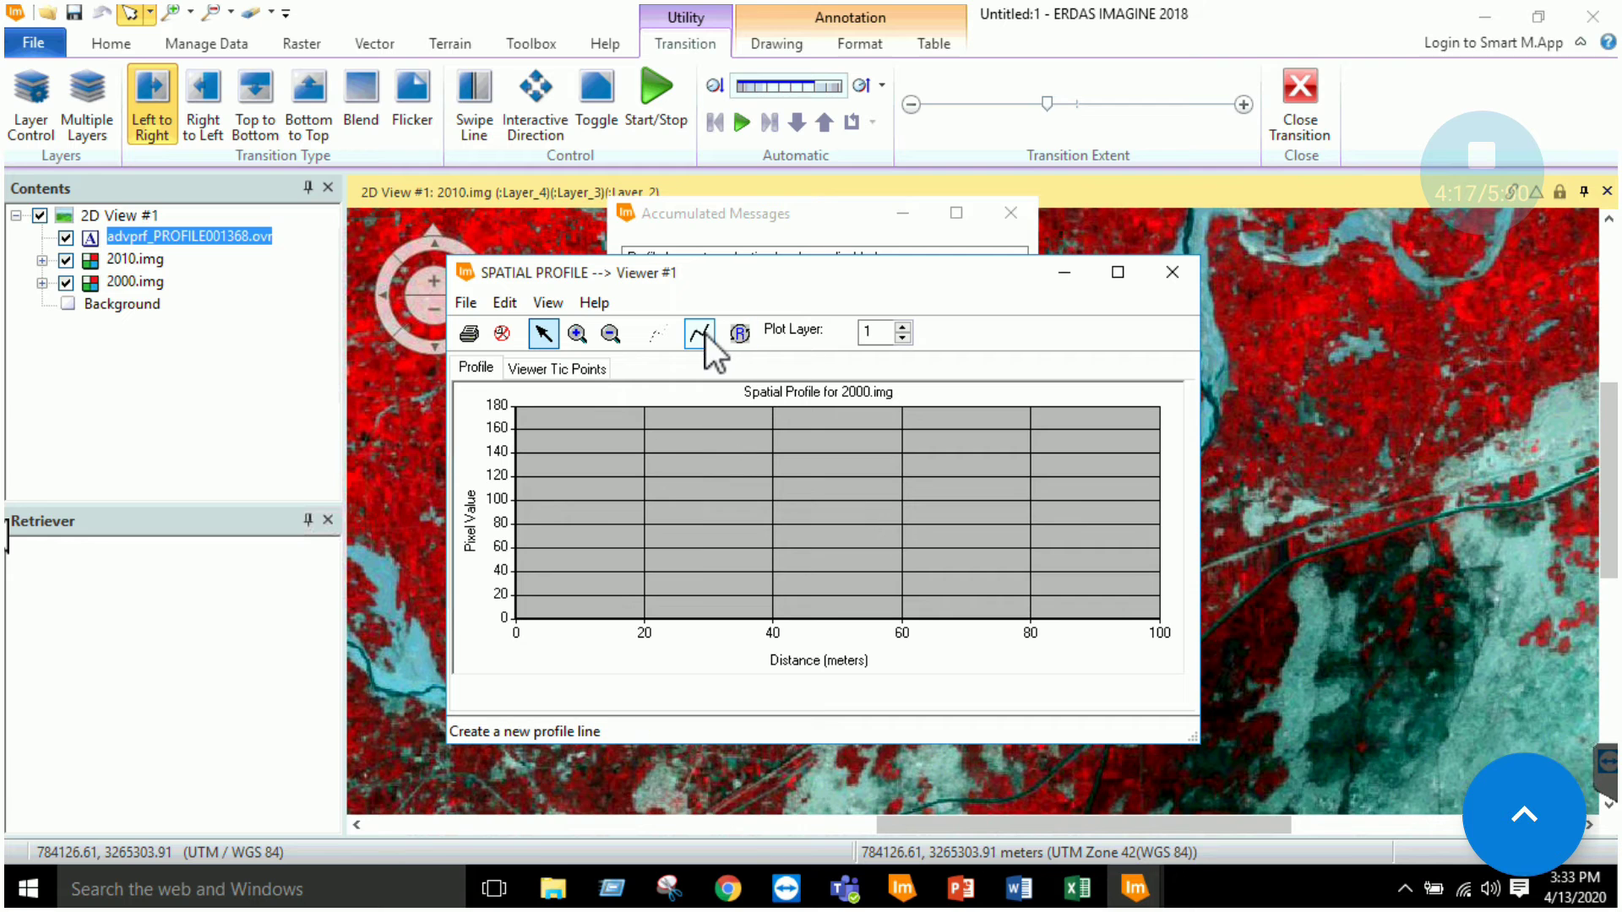
pyautogui.click(1011, 213)
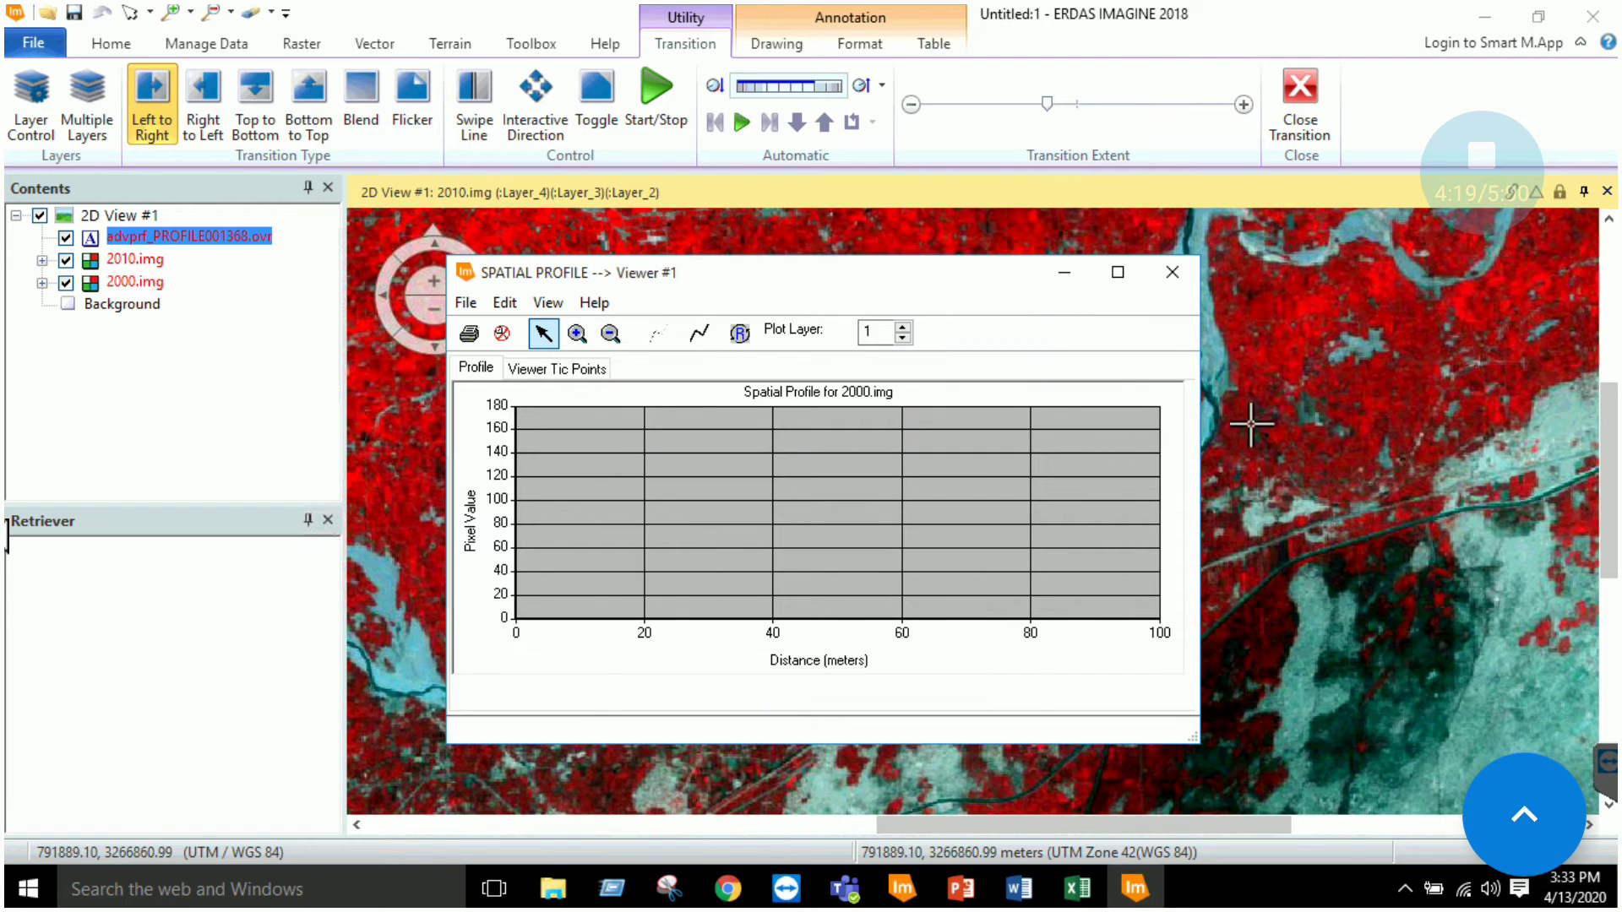
# - Draw a multi-vertex spatial profile polyline along the river and widen the Spatial Profile window to examine the chart
pyautogui.click(1489, 253)
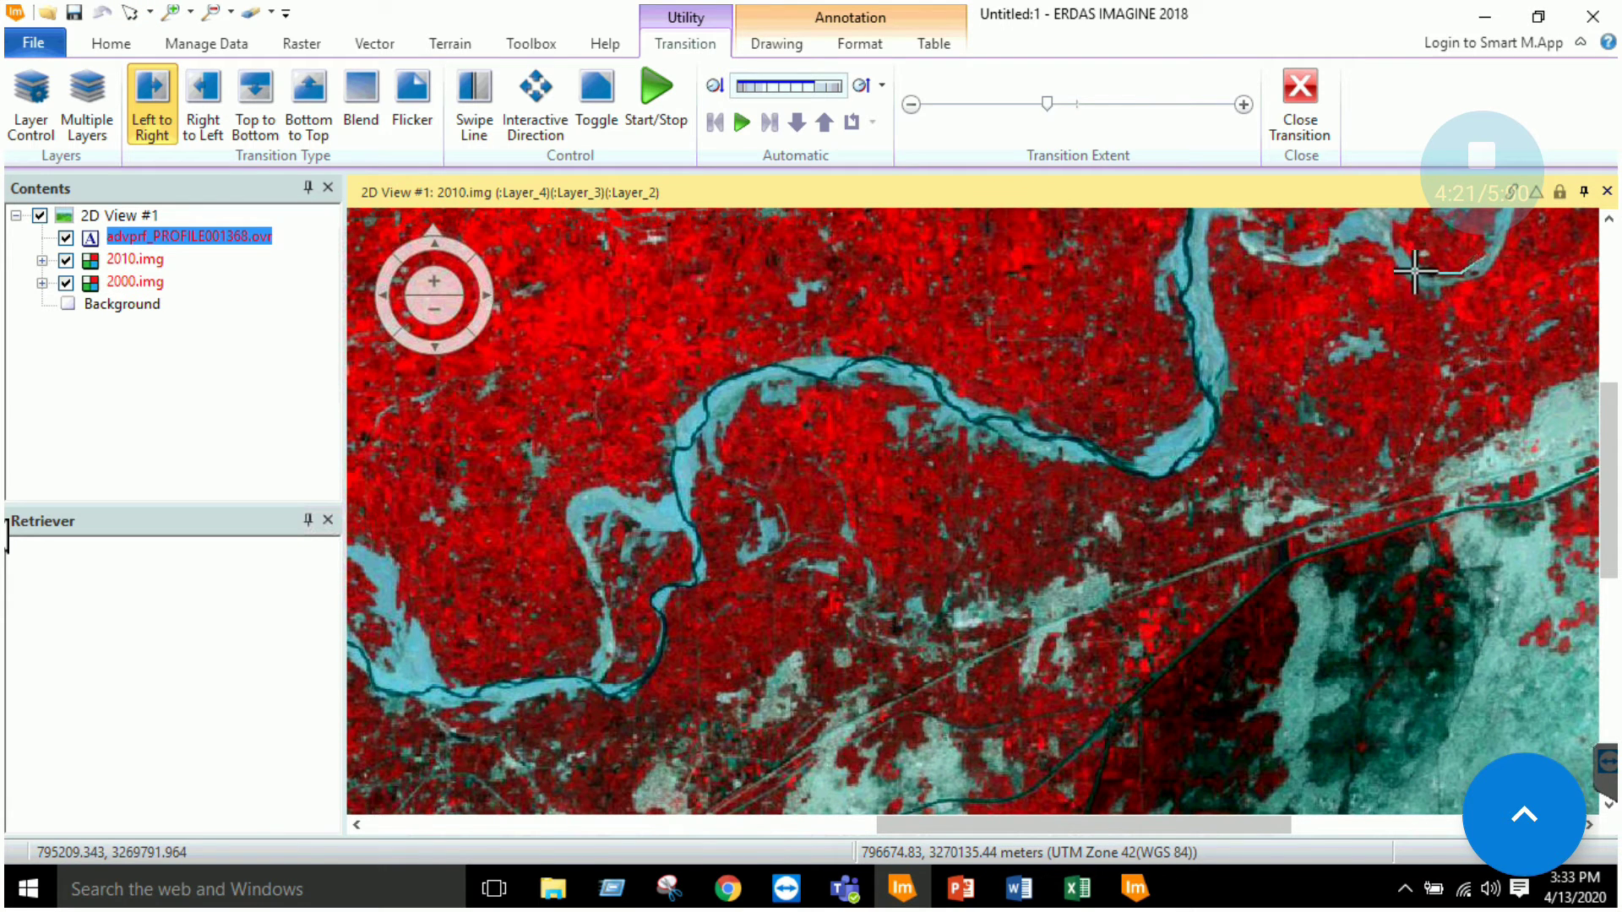
pyautogui.click(1285, 264)
pyautogui.click(1210, 233)
pyautogui.click(1191, 272)
pyautogui.click(1200, 371)
pyautogui.click(1089, 455)
pyautogui.doubleClick(970, 422)
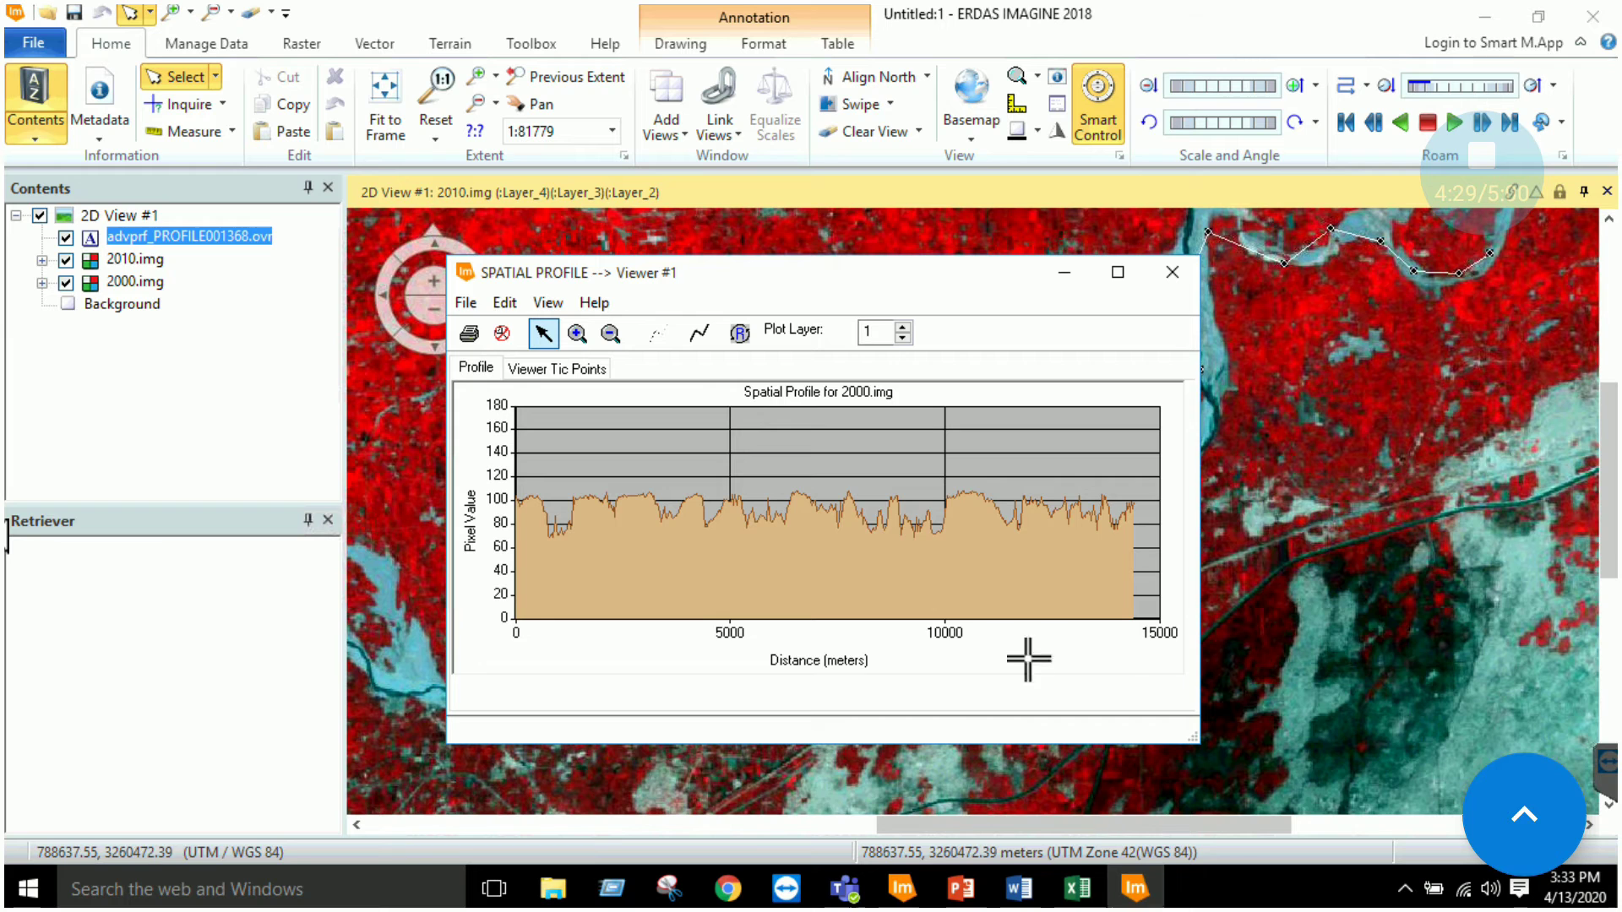
pyautogui.moveTo(1199, 592); pyautogui.dragTo(1439, 591)
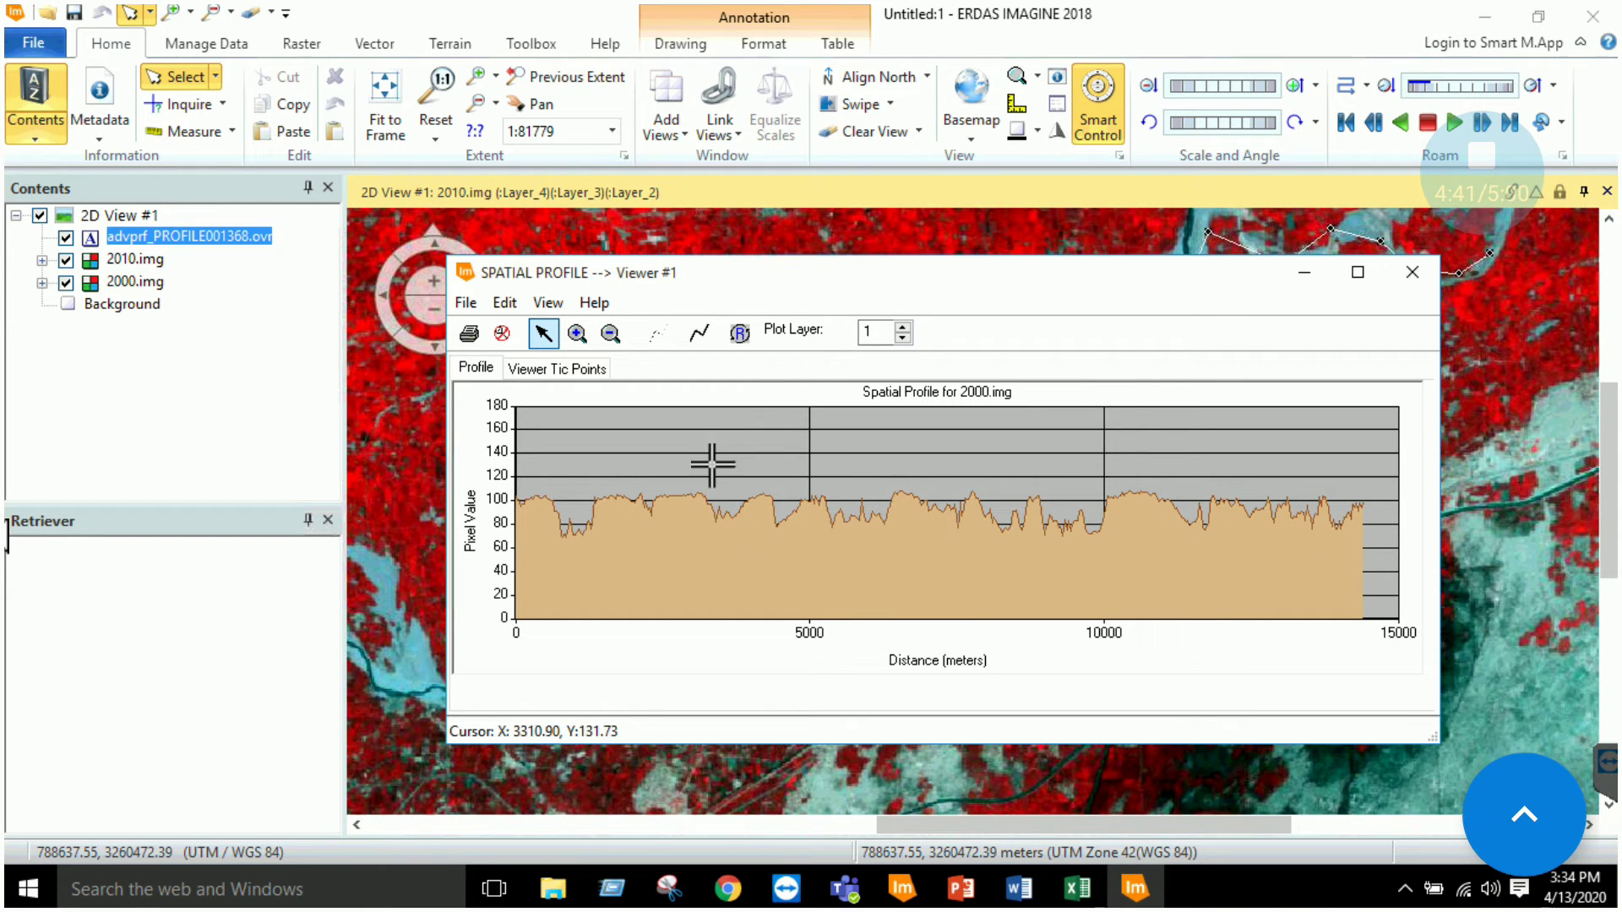
# - Close the Spatial Profile tool and remove the 2010.img and 2000.img layers from 2D View #1
pyautogui.click(1409, 272)
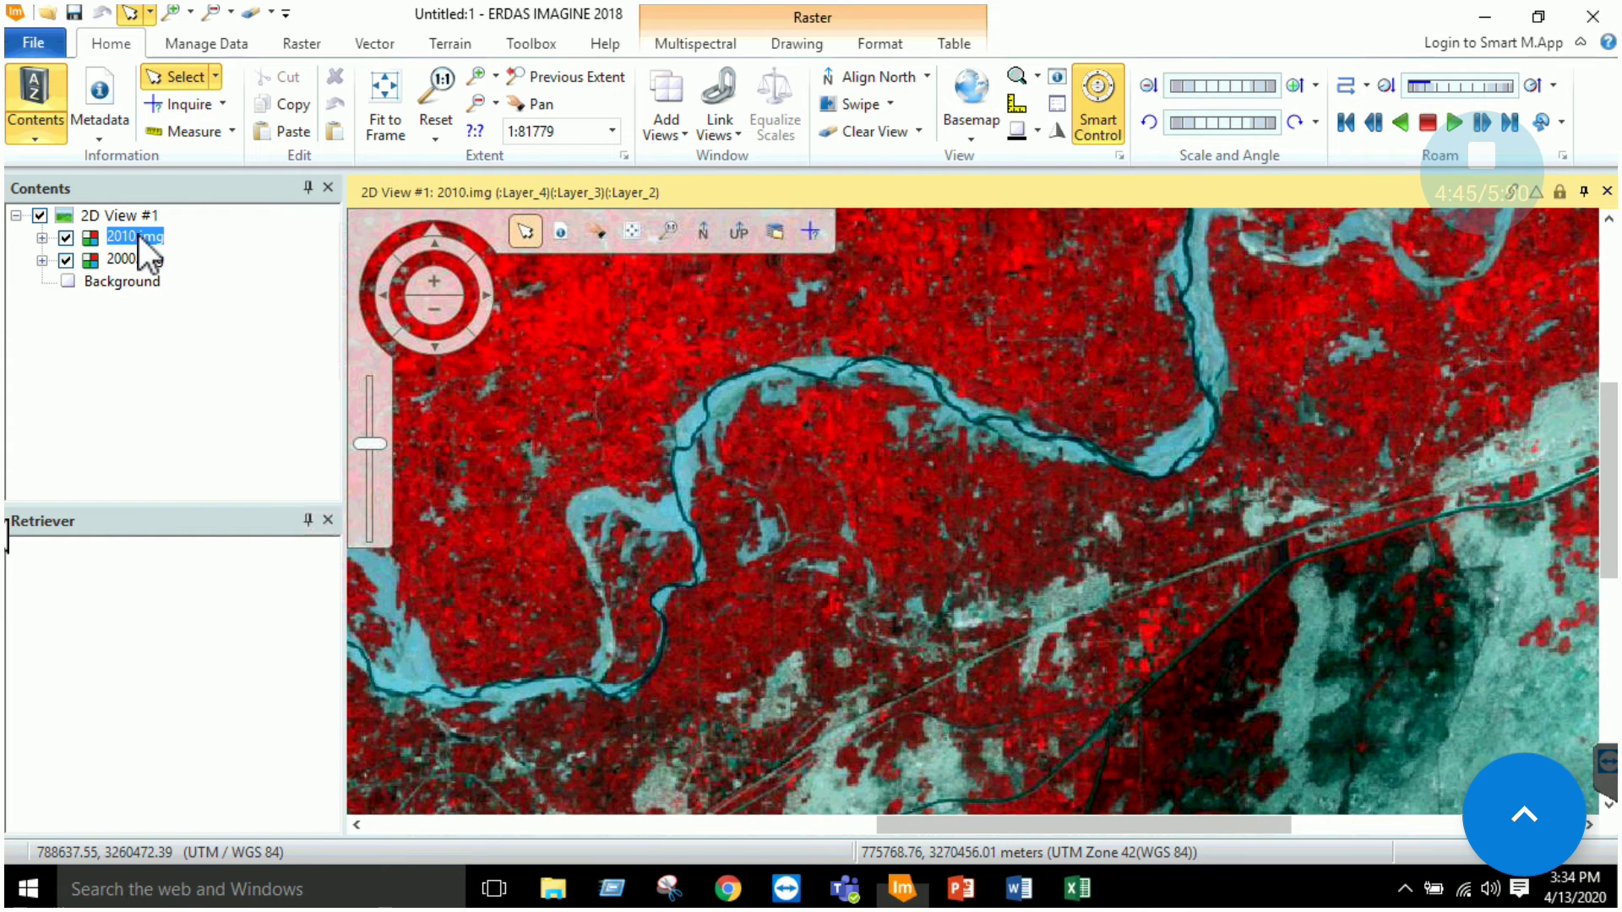
pyautogui.rightClick(139, 235)
pyautogui.click(229, 328)
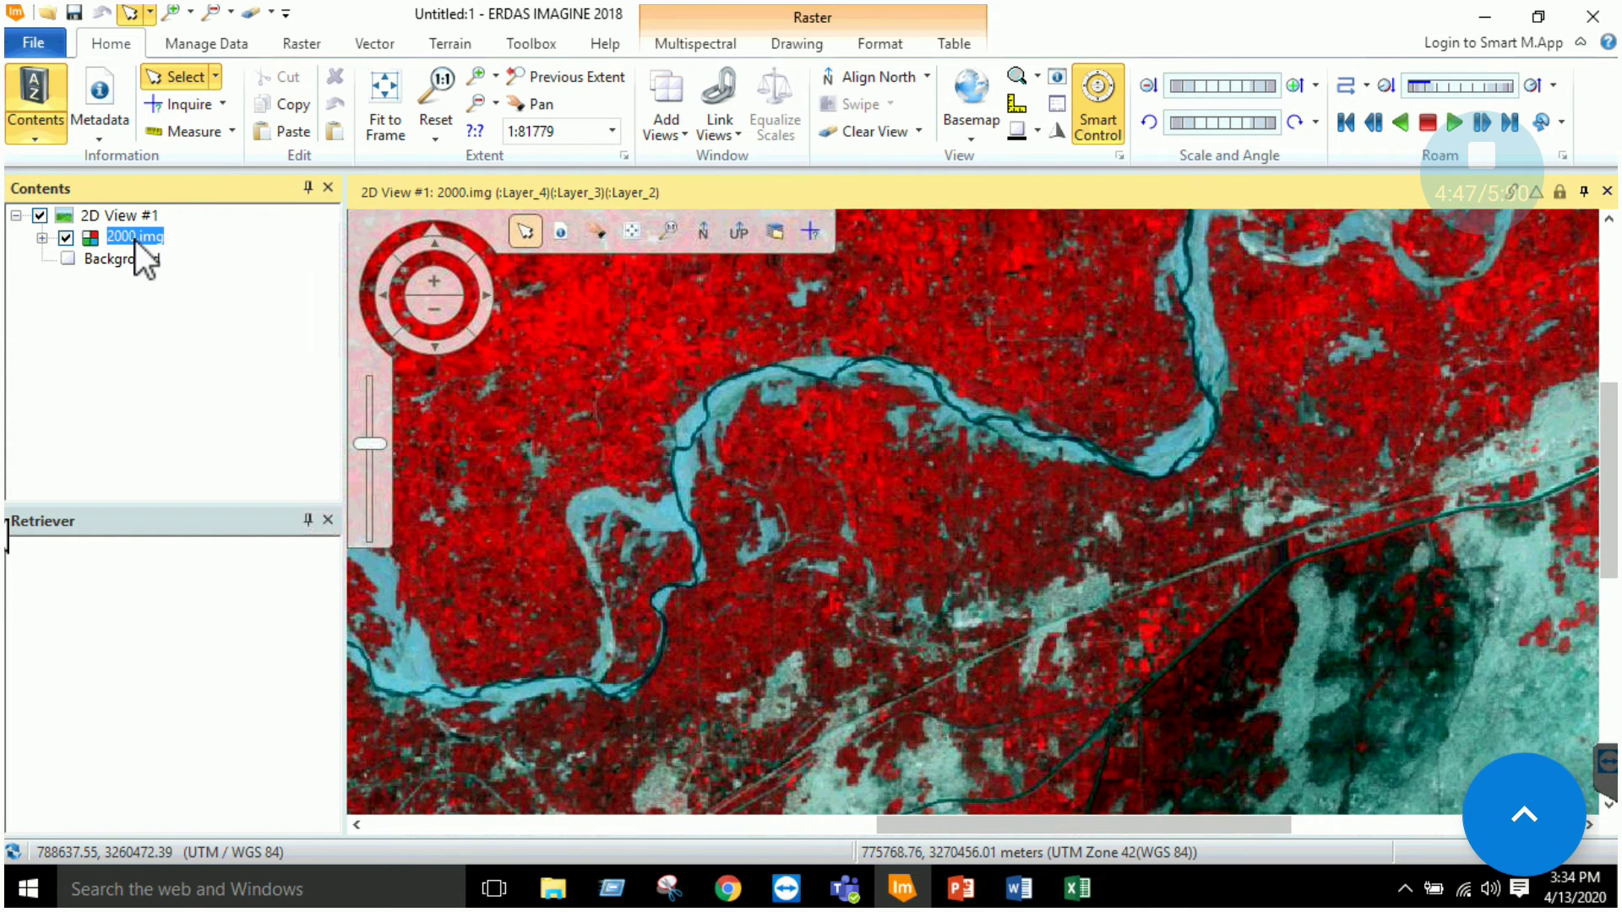
pyautogui.rightClick(135, 238)
pyautogui.click(191, 327)
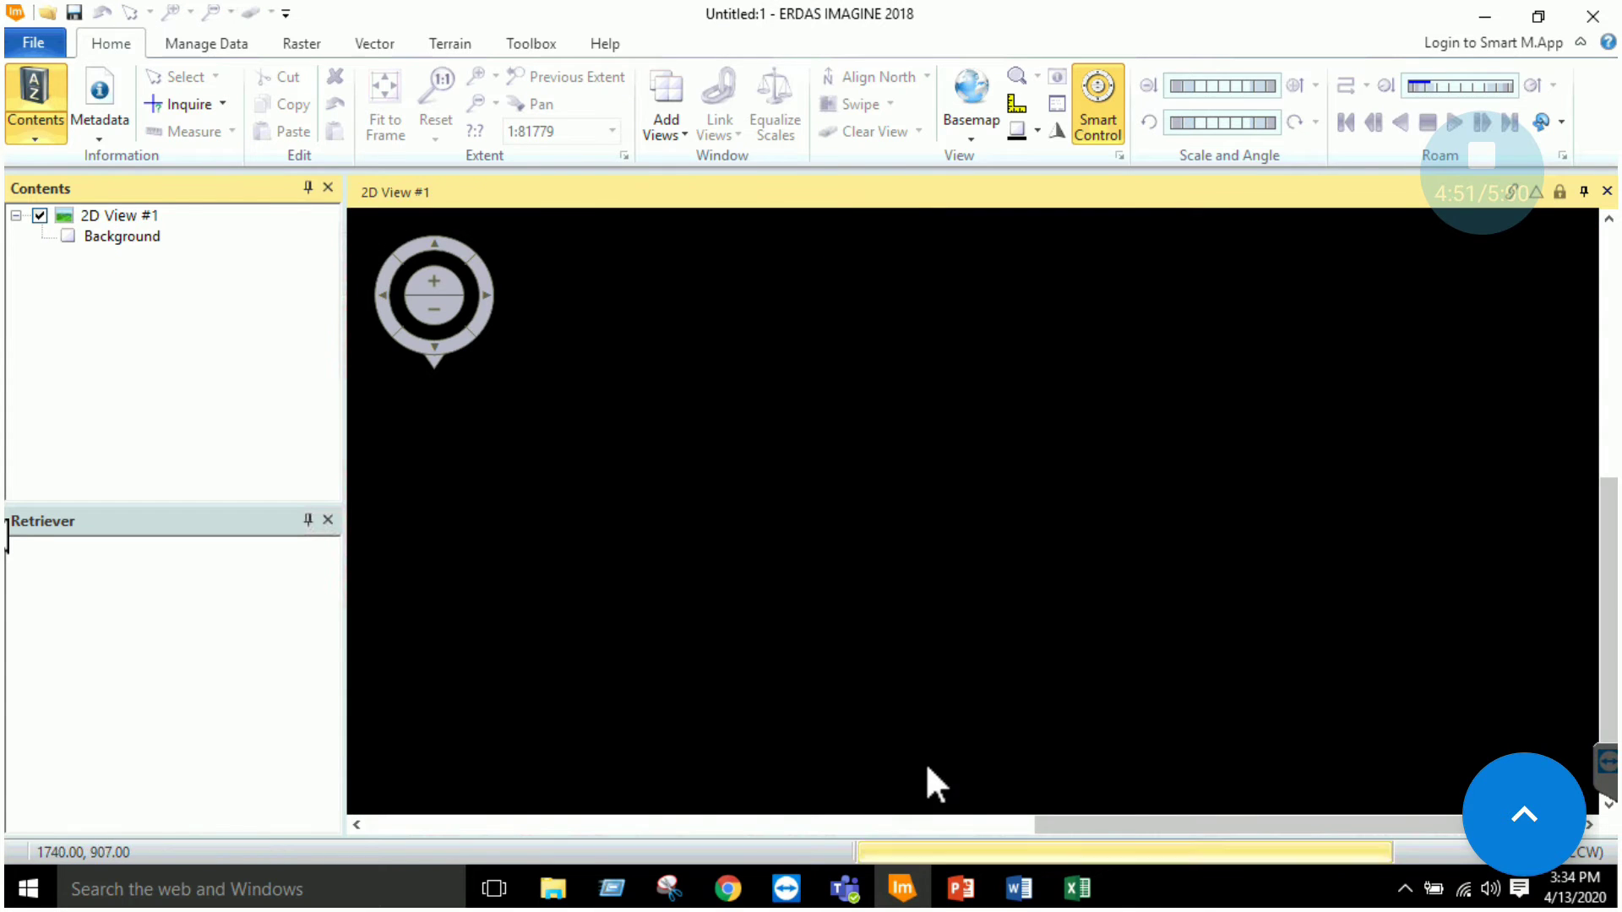
# - Switch to the Word lab handout and read the Layer Stacking instructions for lanier_b1
pyautogui.moveTo(1025, 901)
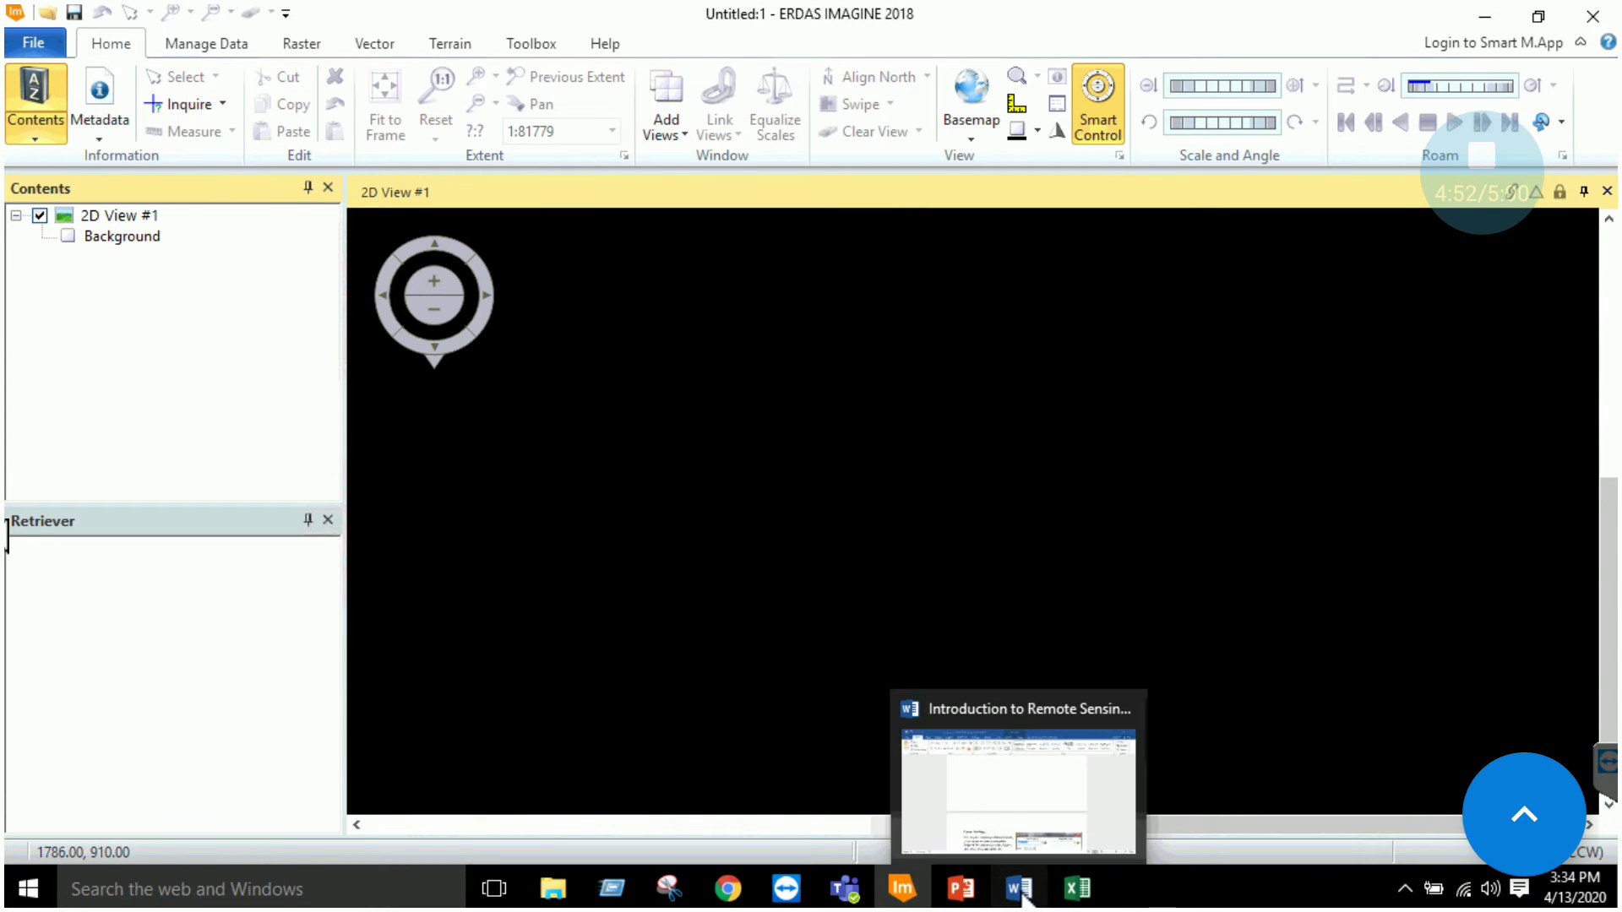
pyautogui.click(987, 821)
pyautogui.scroll(-2, 936, 667)
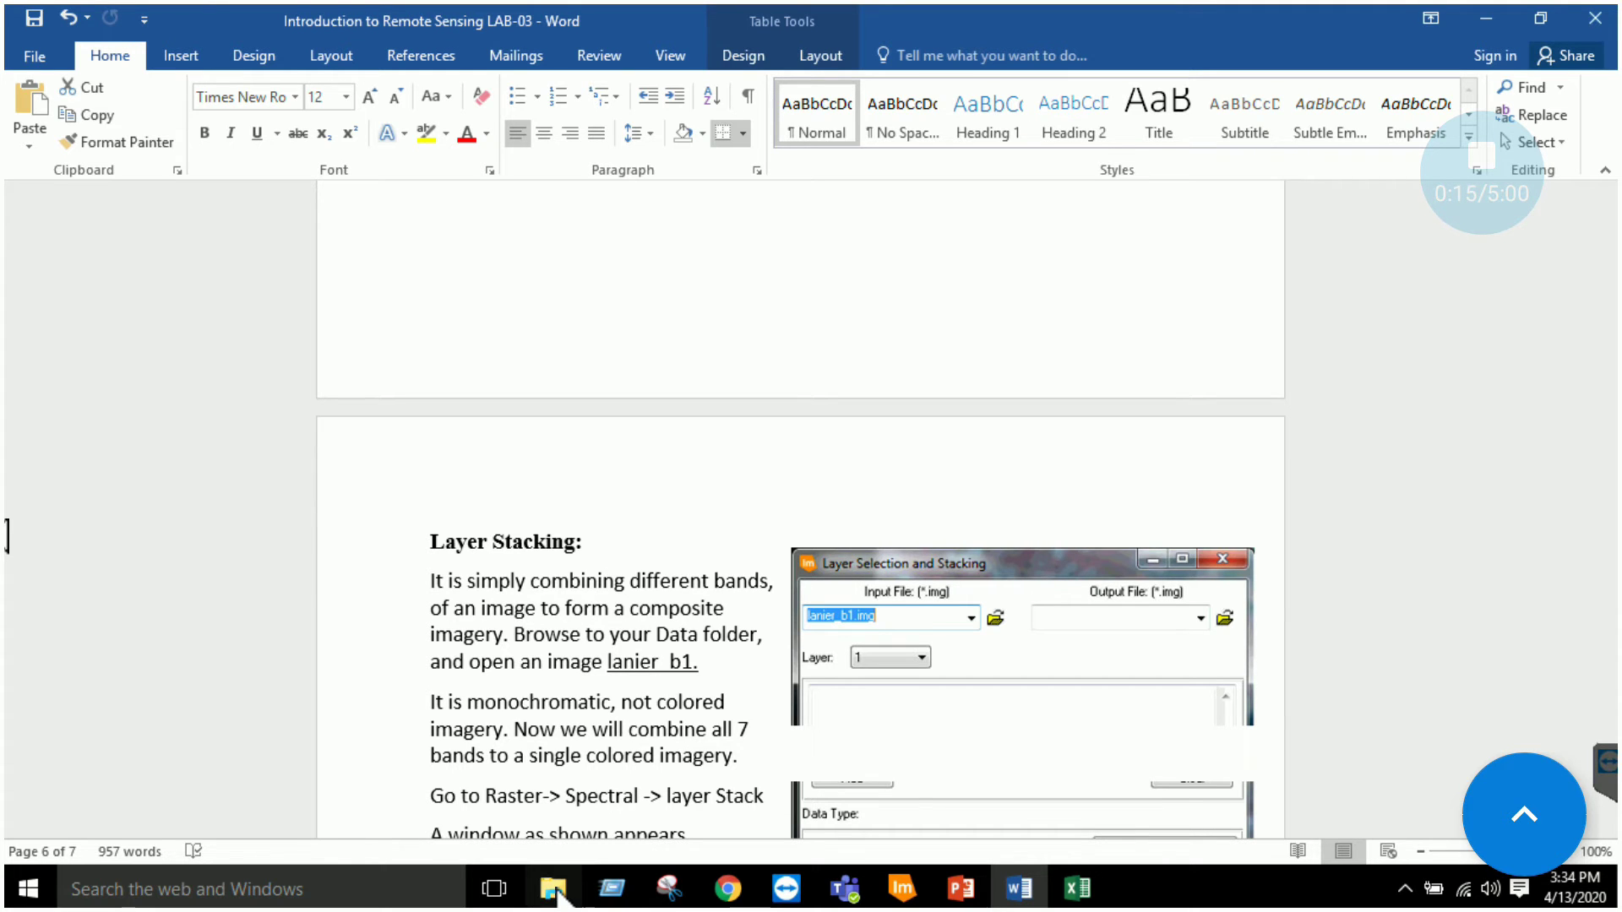
# - In File Explorer, open the Lanier folder under Desktop > IGIS > Labs Material > Introduction to RS
pyautogui.press('super+e')
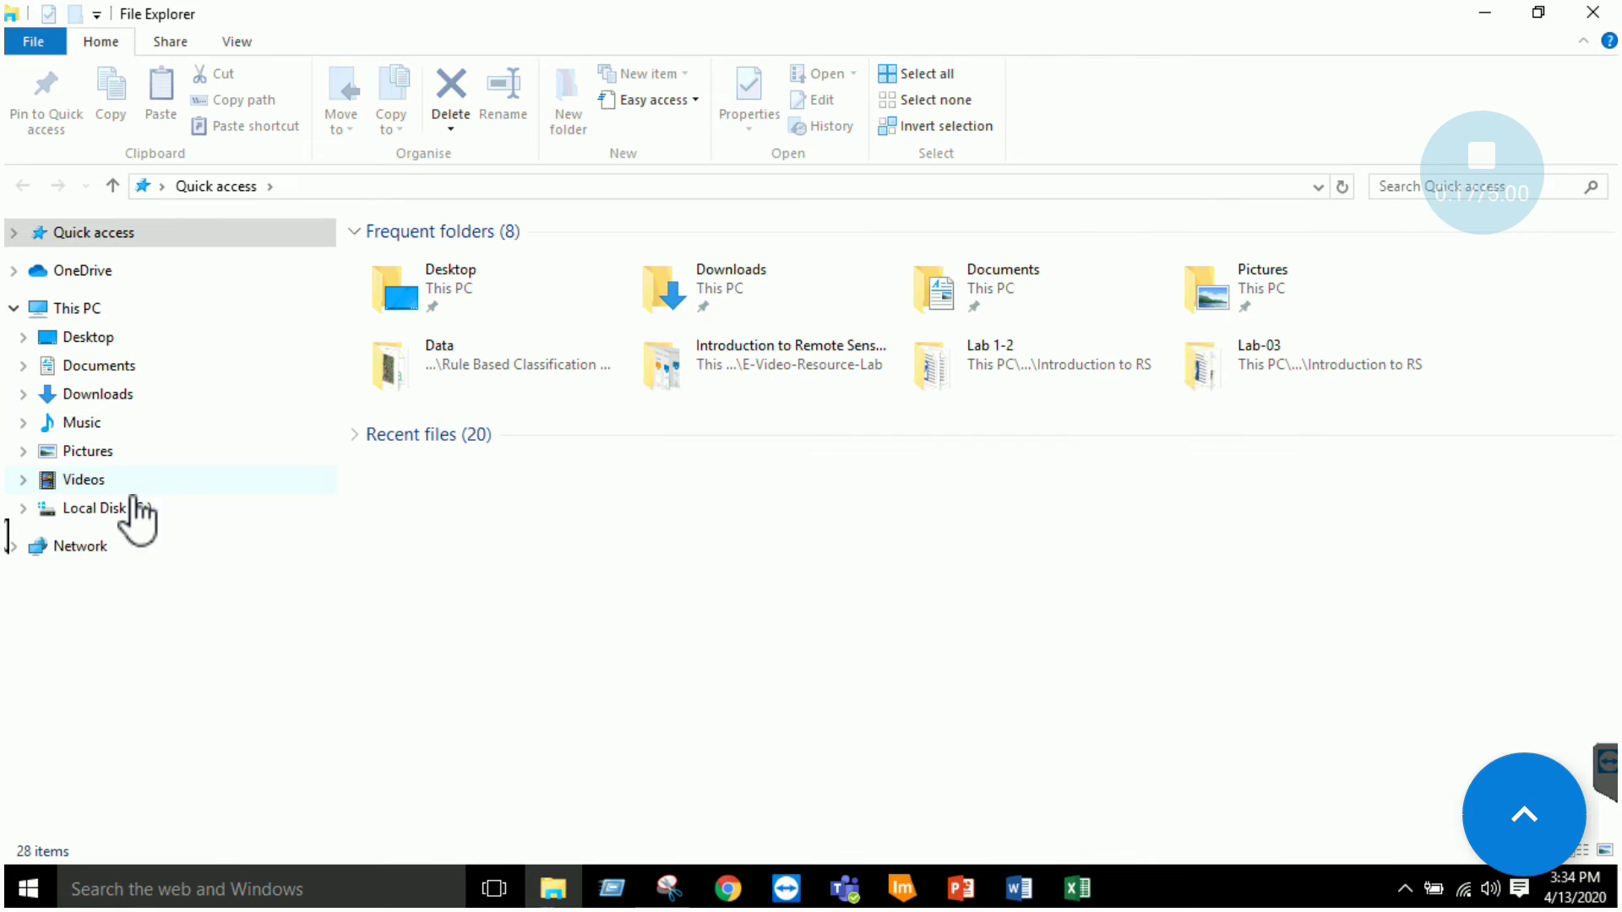
pyautogui.click(93, 337)
pyautogui.doubleClick(430, 311)
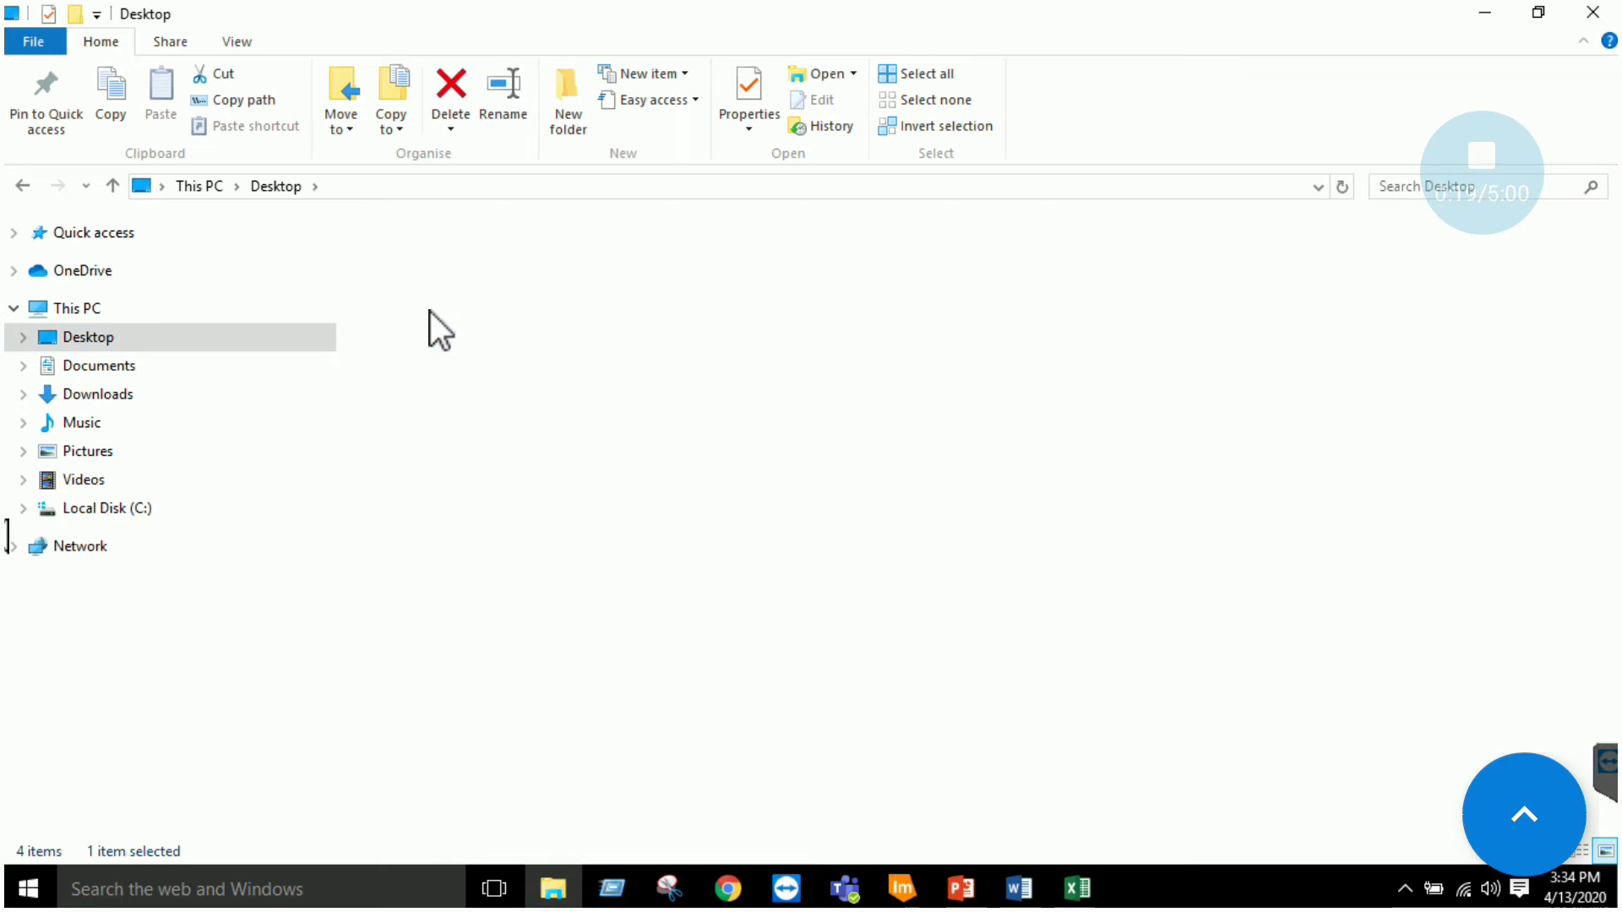
pyautogui.click(472, 341)
pyautogui.doubleClick(472, 341)
pyautogui.doubleClick(459, 356)
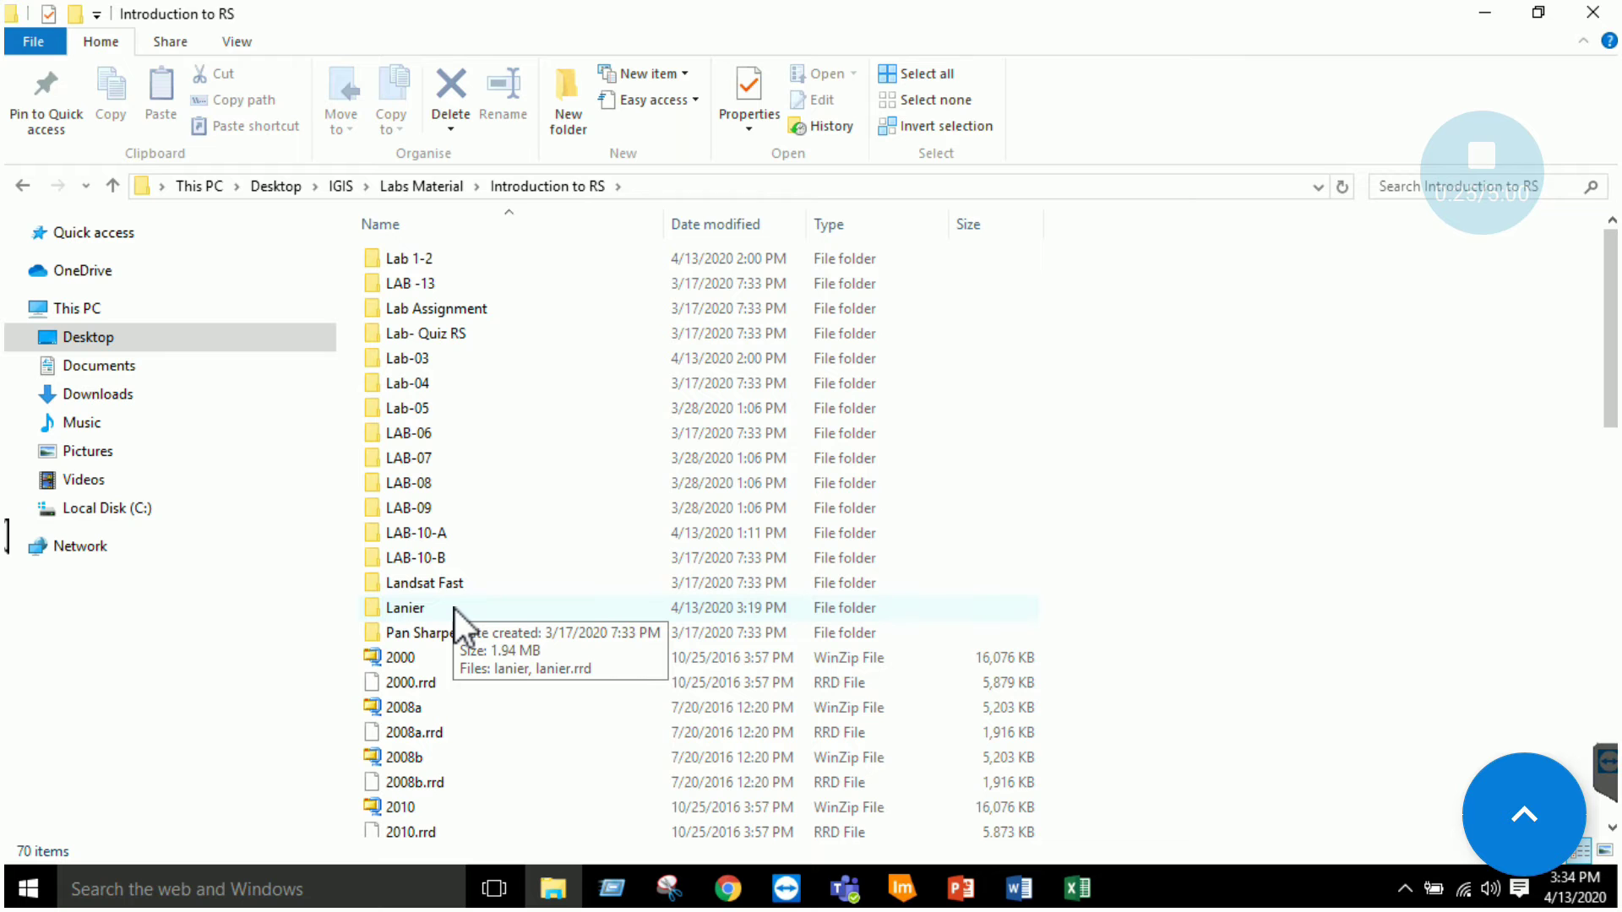
pyautogui.doubleClick(455, 608)
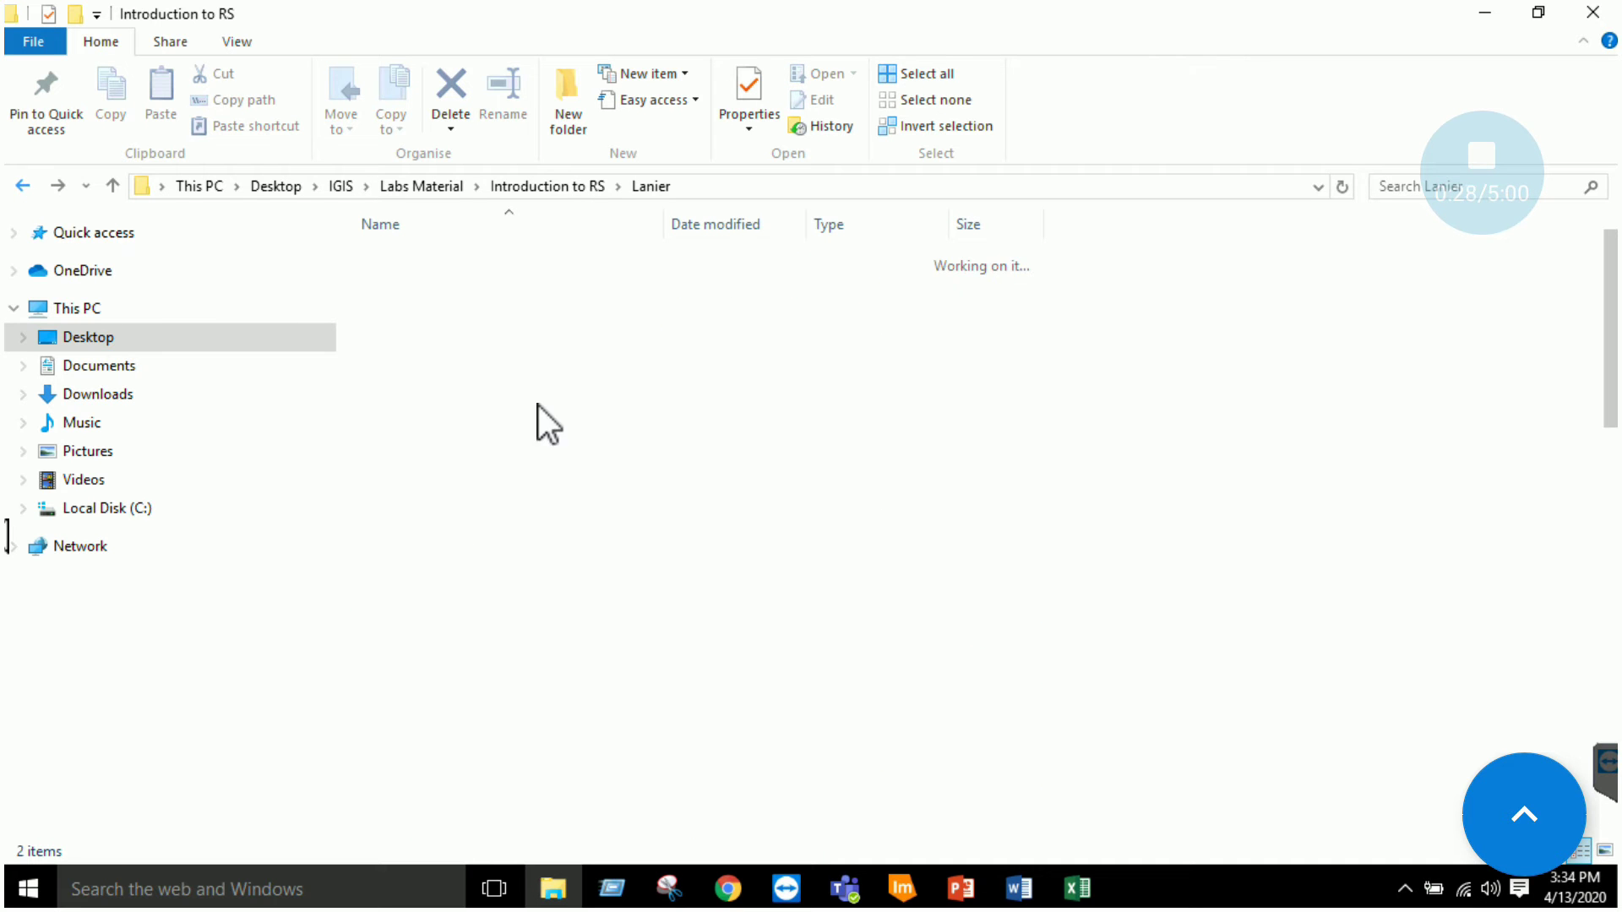
# - Return to the Introduction to RS folder and select the lanier_b1 through lanier_b7 files
pyautogui.press('BackSpace')
pyautogui.scroll(-10, 524, 551)
pyautogui.scroll(-6, 524, 551)
pyautogui.moveTo(357, 351); pyautogui.dragTo(543, 651)
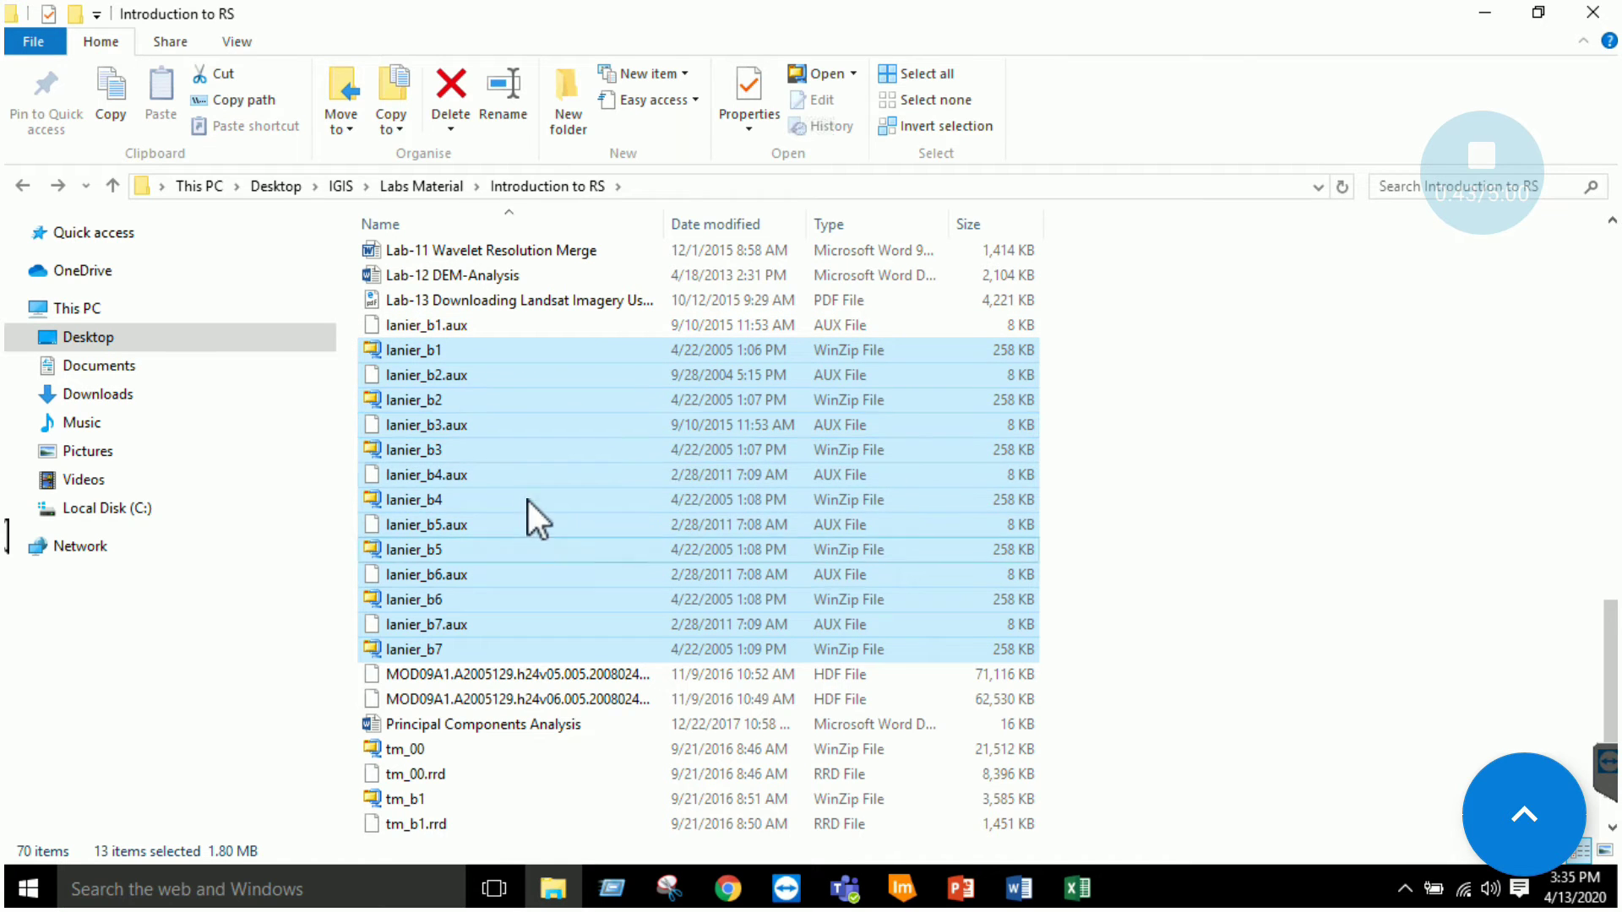
# - Switch to Word and read the Layer Stacking instructions on combining all seven lanier bands into one image
pyautogui.click(1020, 888)
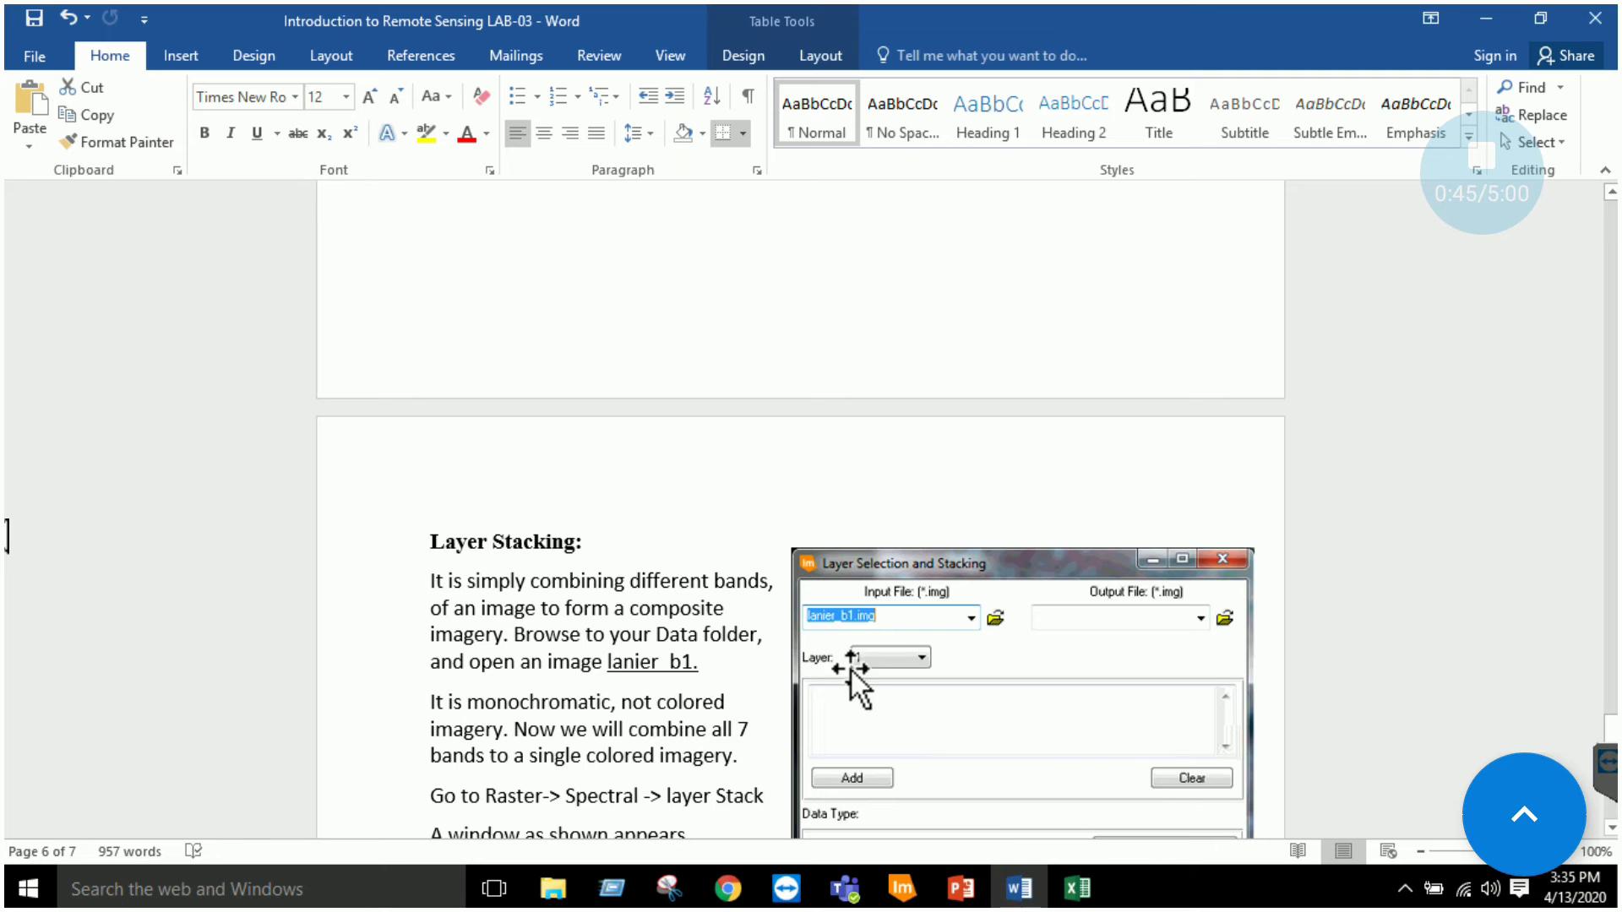
pyautogui.scroll(-3, 697, 529)
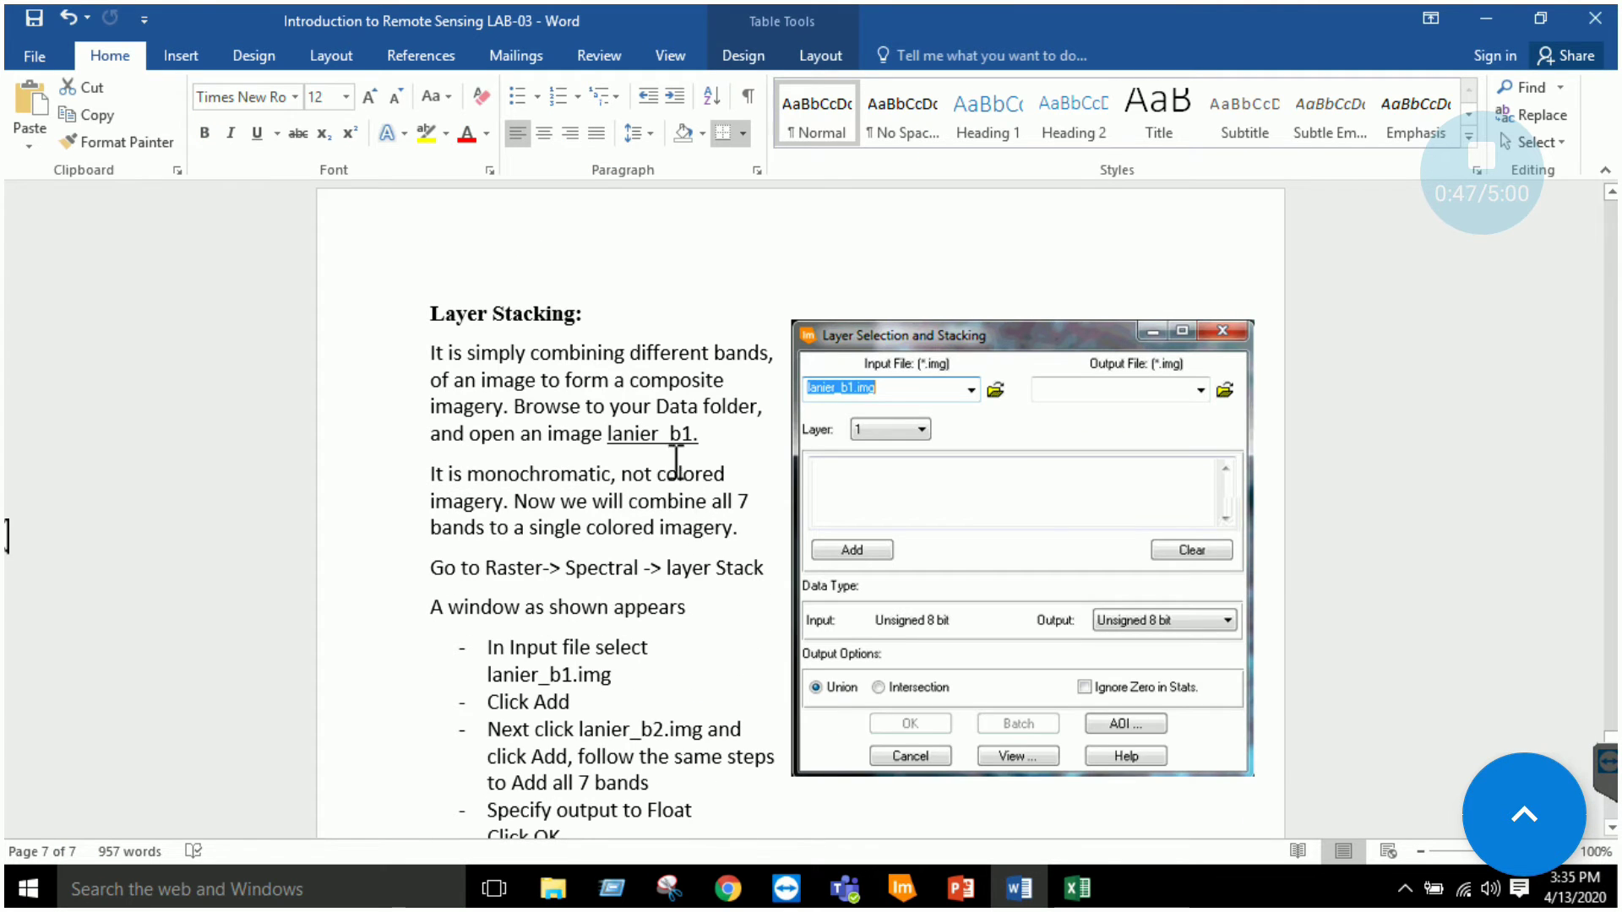
pyautogui.scroll(-1, 676, 454)
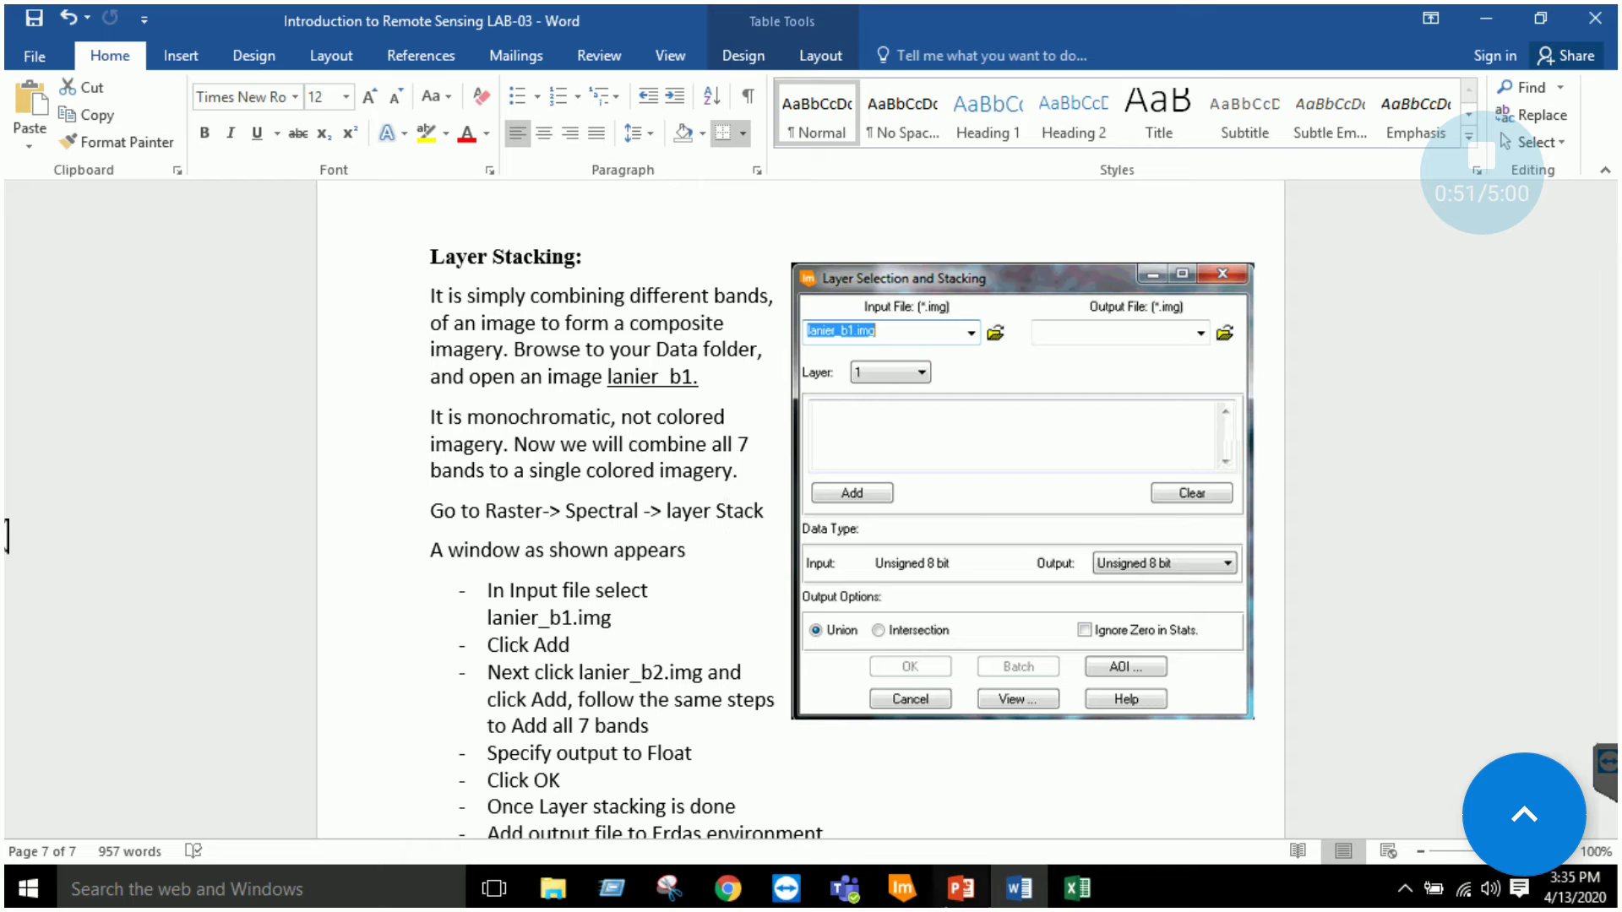
# - Switch to ERDAS IMAGINE and open the file chooser for adding a raster layer to 2D View #1
pyautogui.click(902, 888)
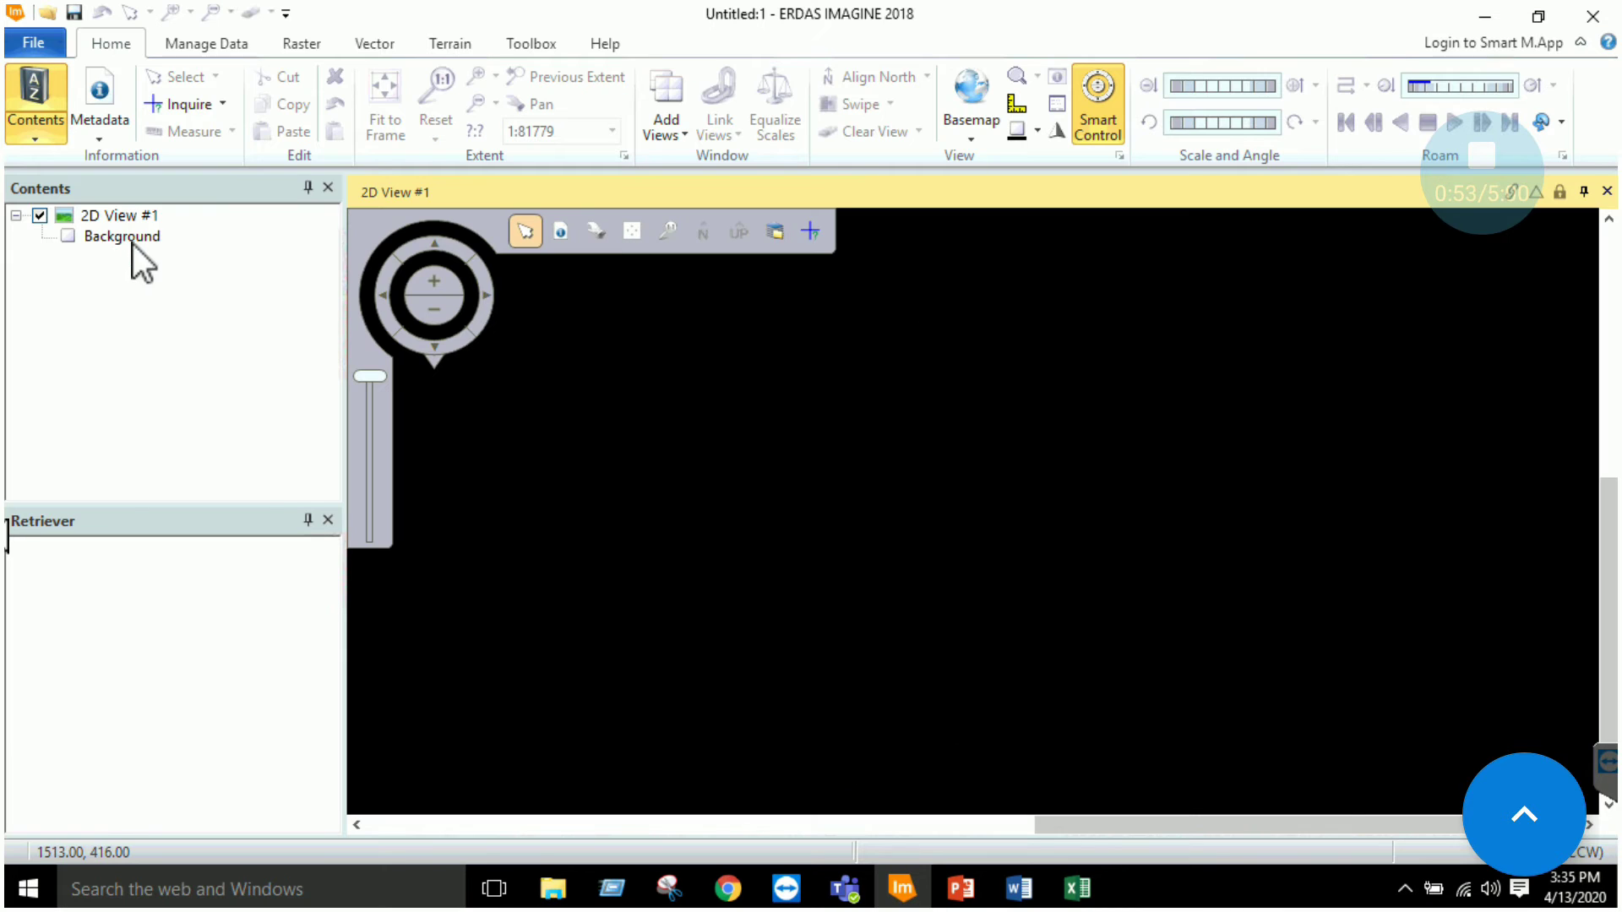
pyautogui.click(300, 45)
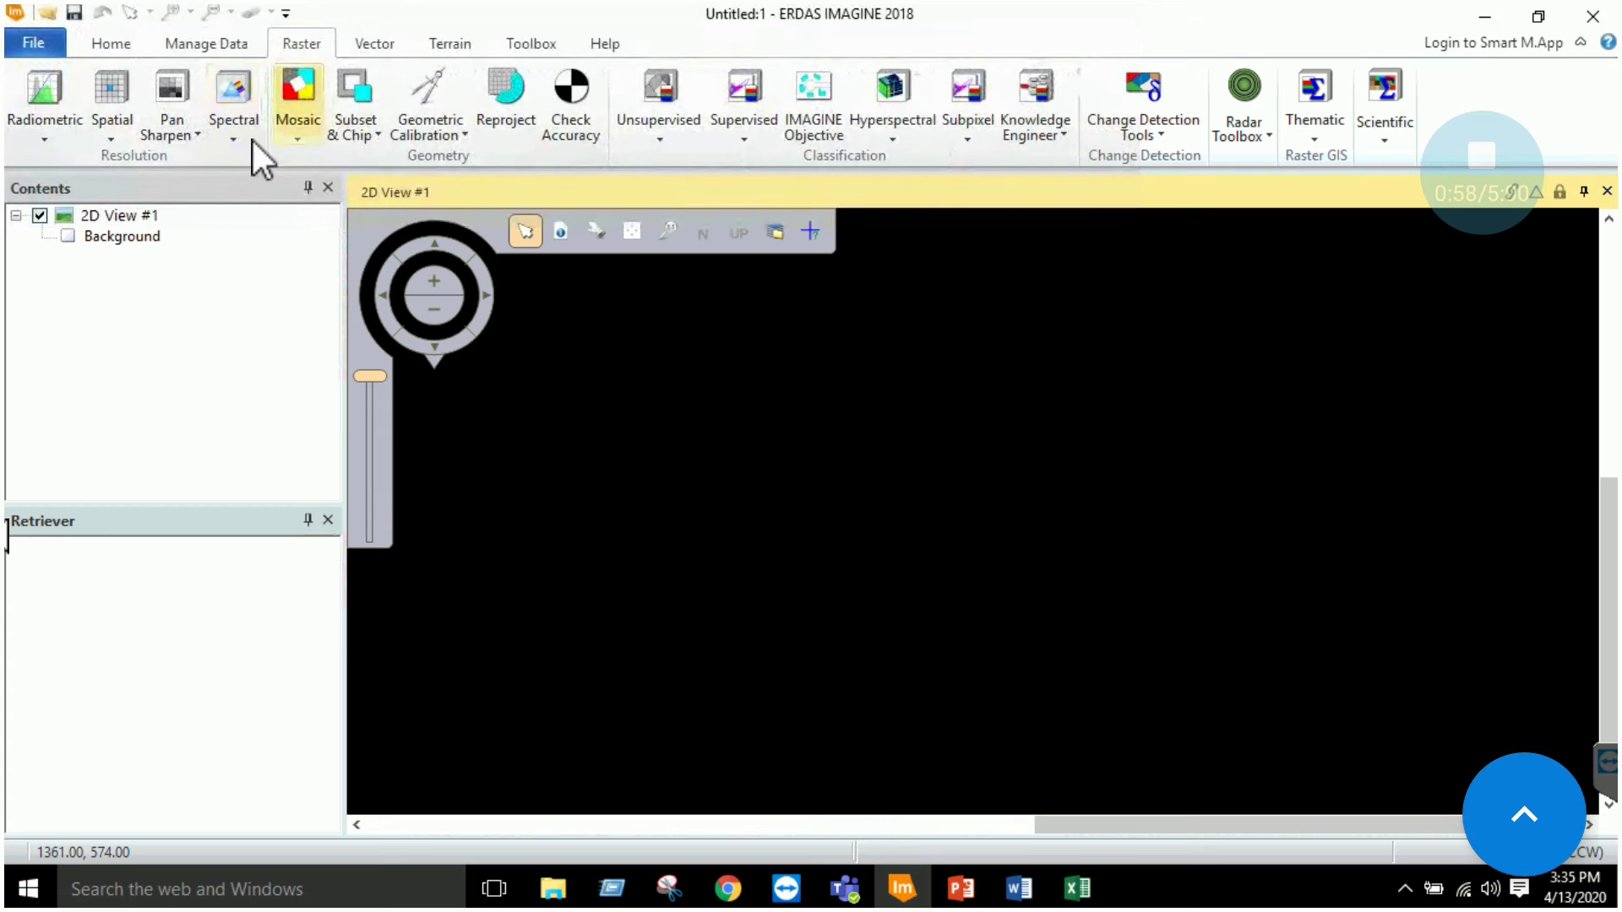
pyautogui.rightClick(116, 216)
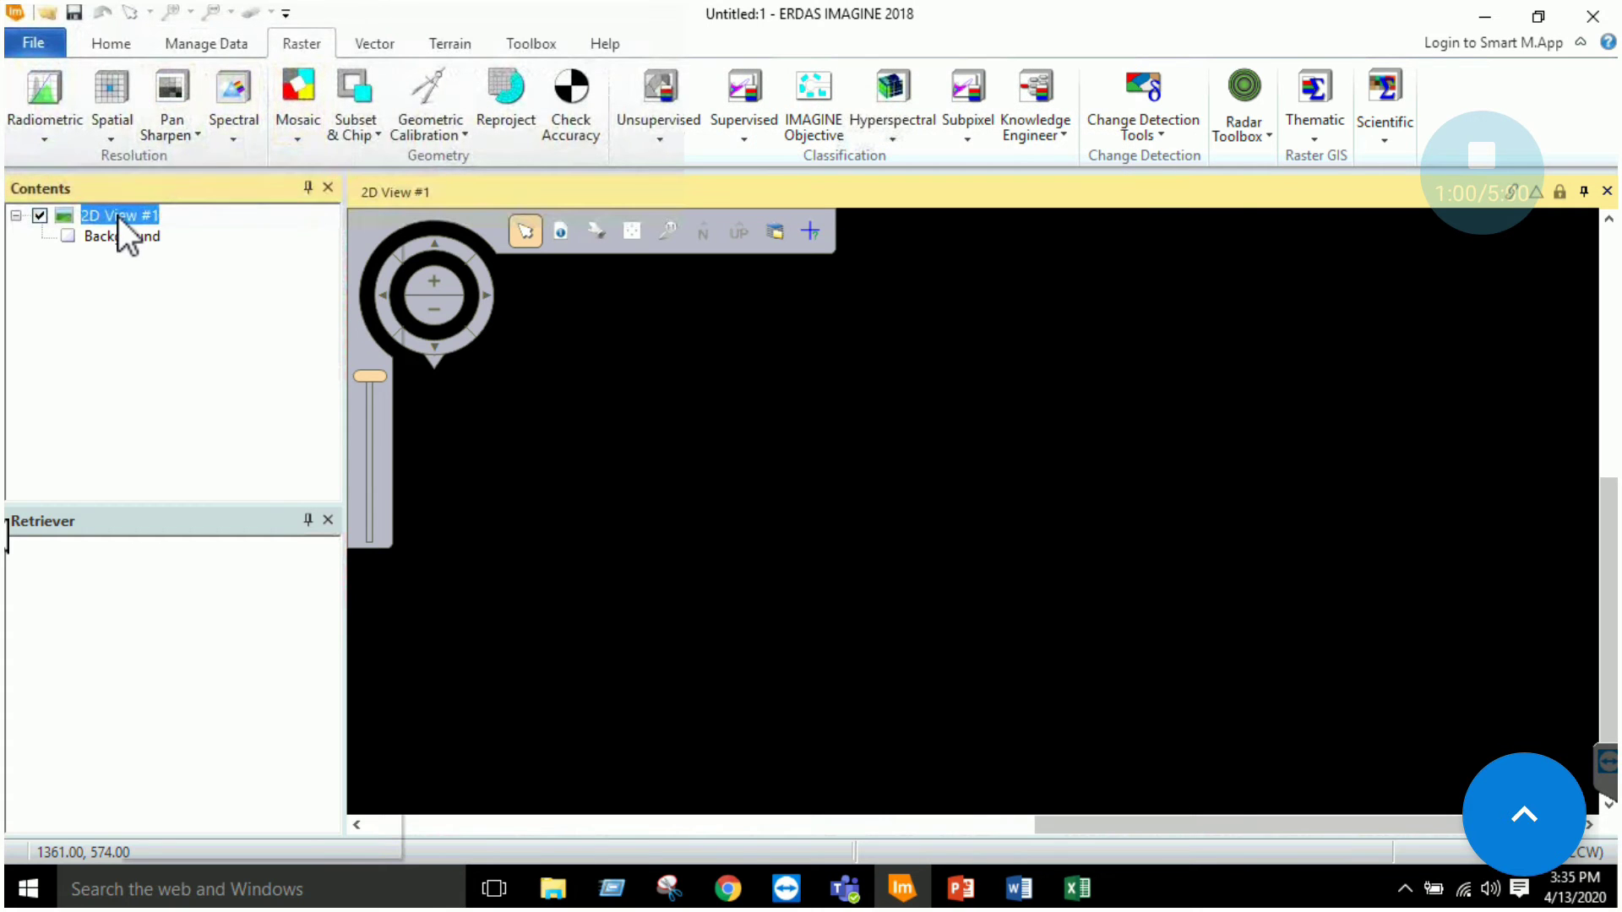
pyautogui.click(205, 72)
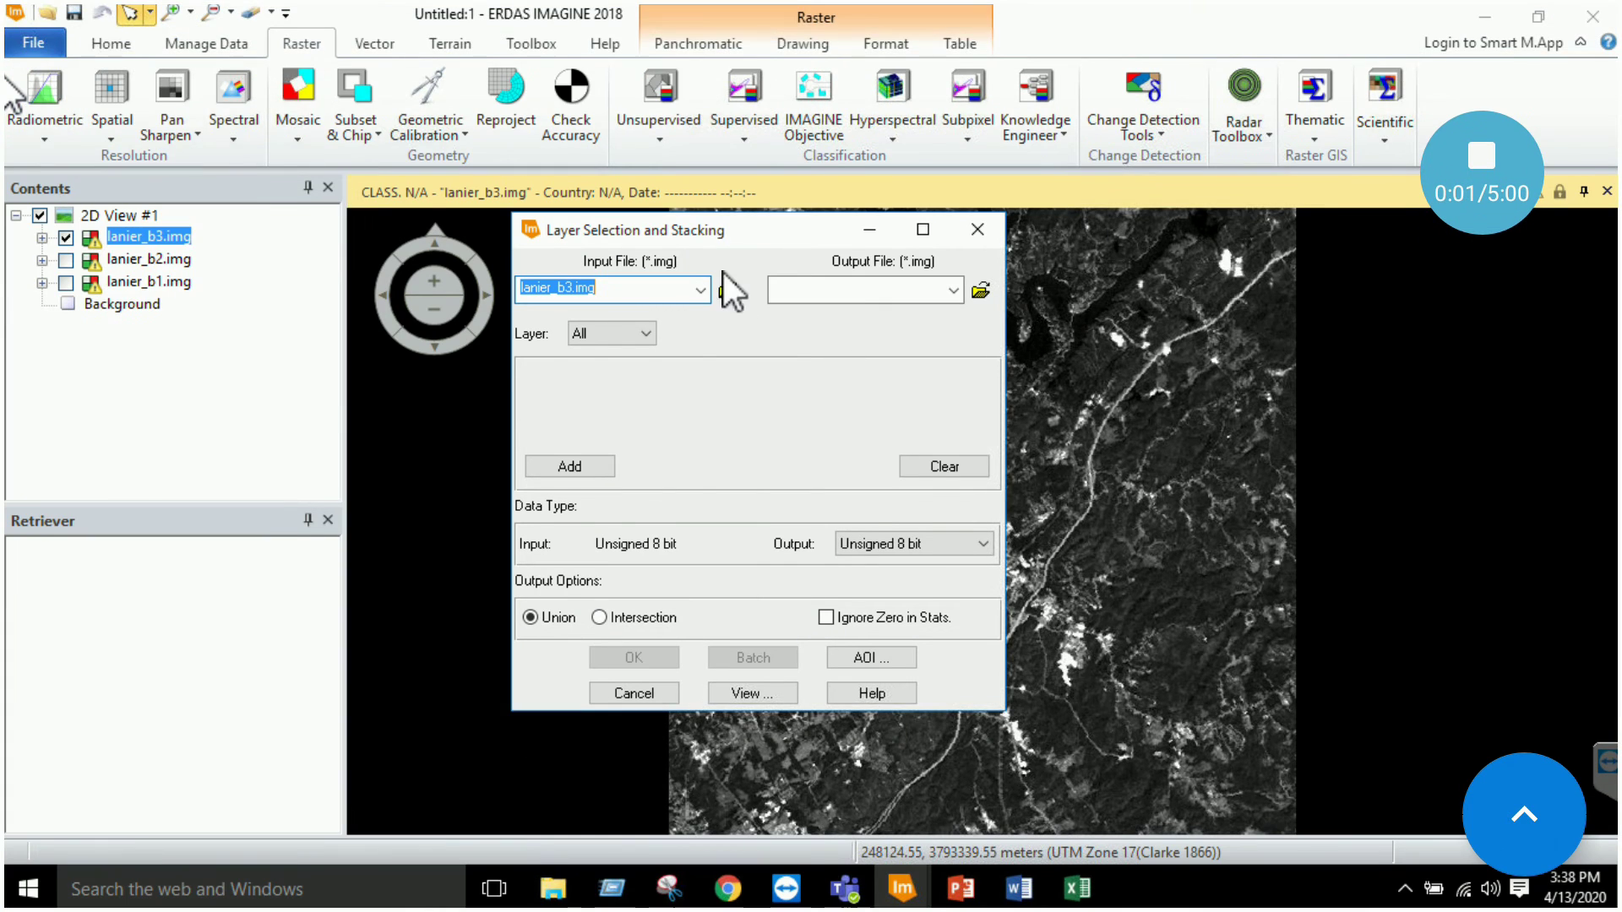
# - In Layer Selection and Stacking, choose lanier_b1.img as the input file and add it to the stack list
pyautogui.moveTo(619, 233); pyautogui.dragTo(598, 218)
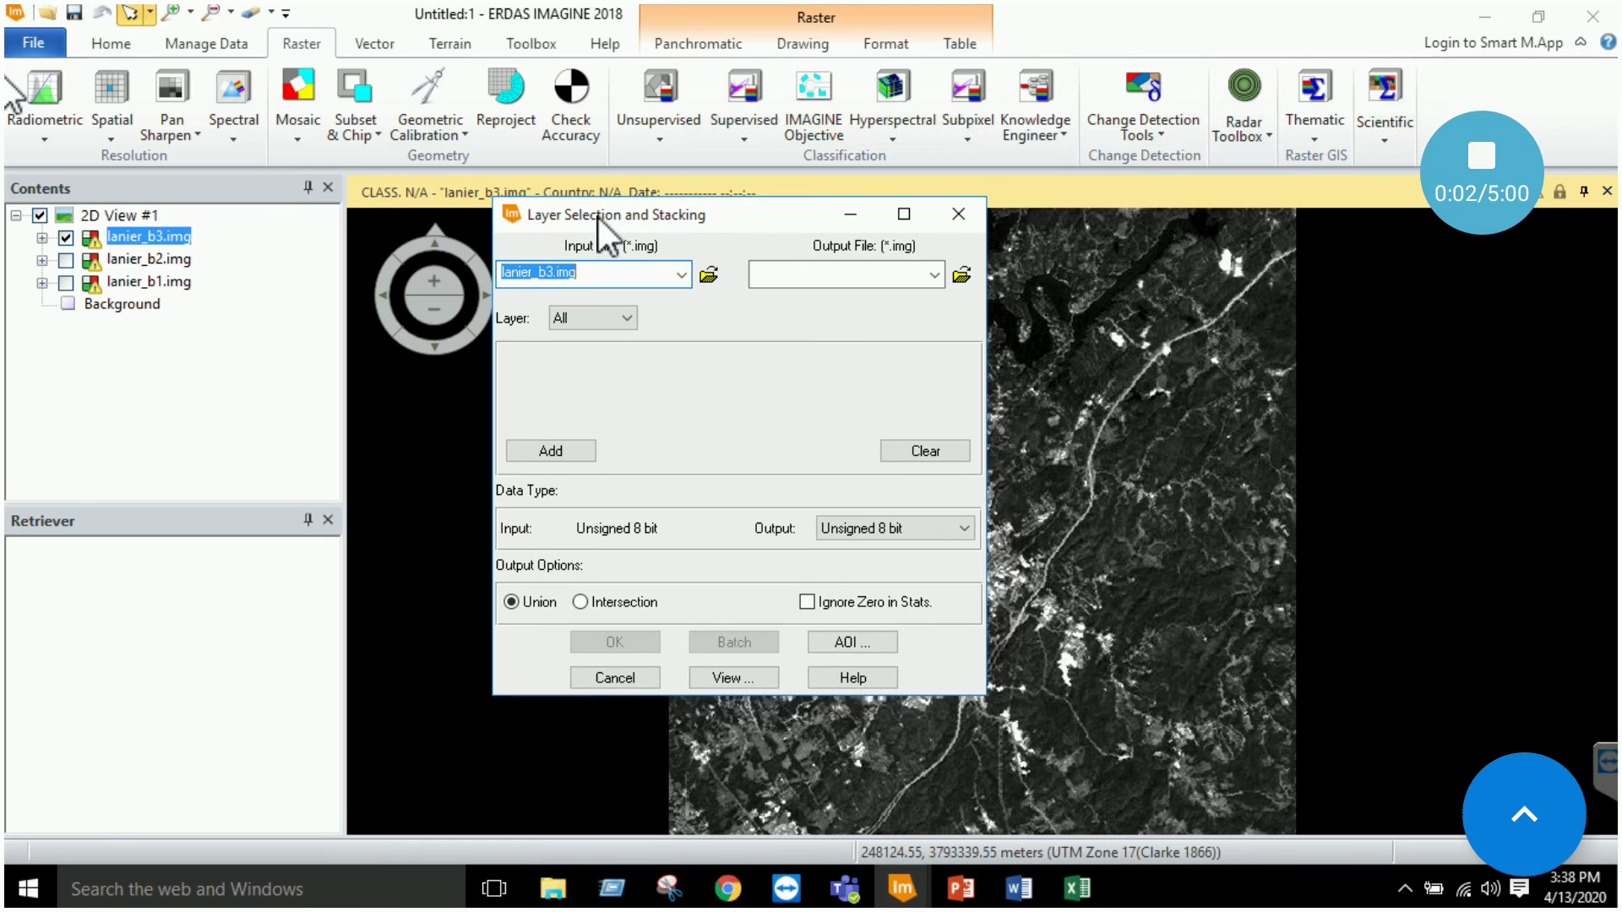
pyautogui.click(241, 144)
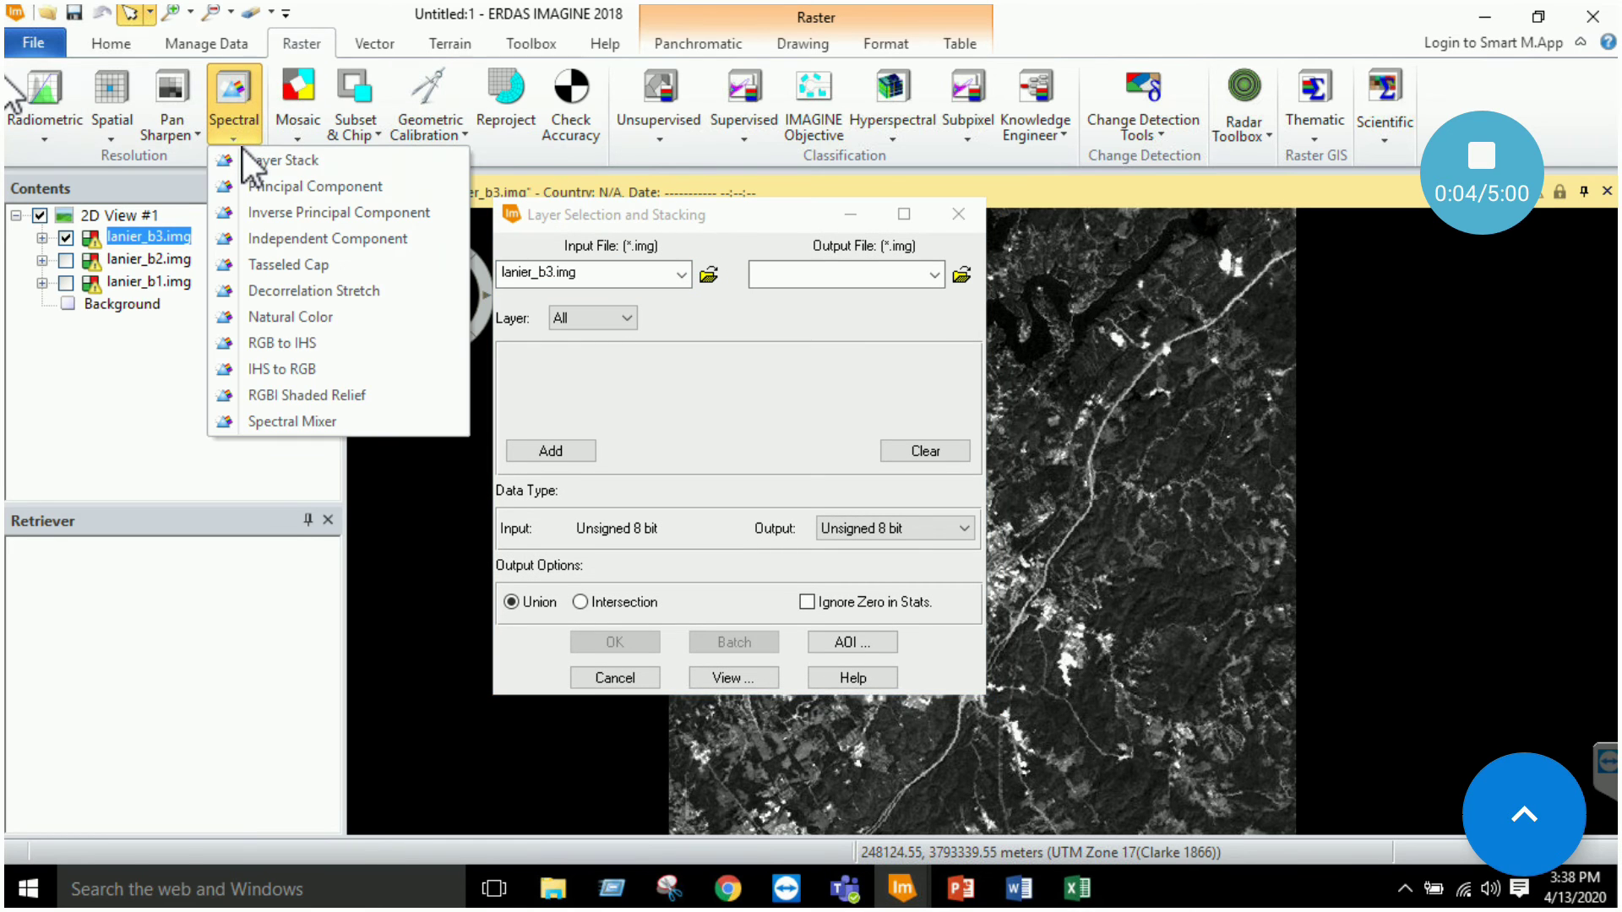
pyautogui.click(694, 222)
pyautogui.click(708, 272)
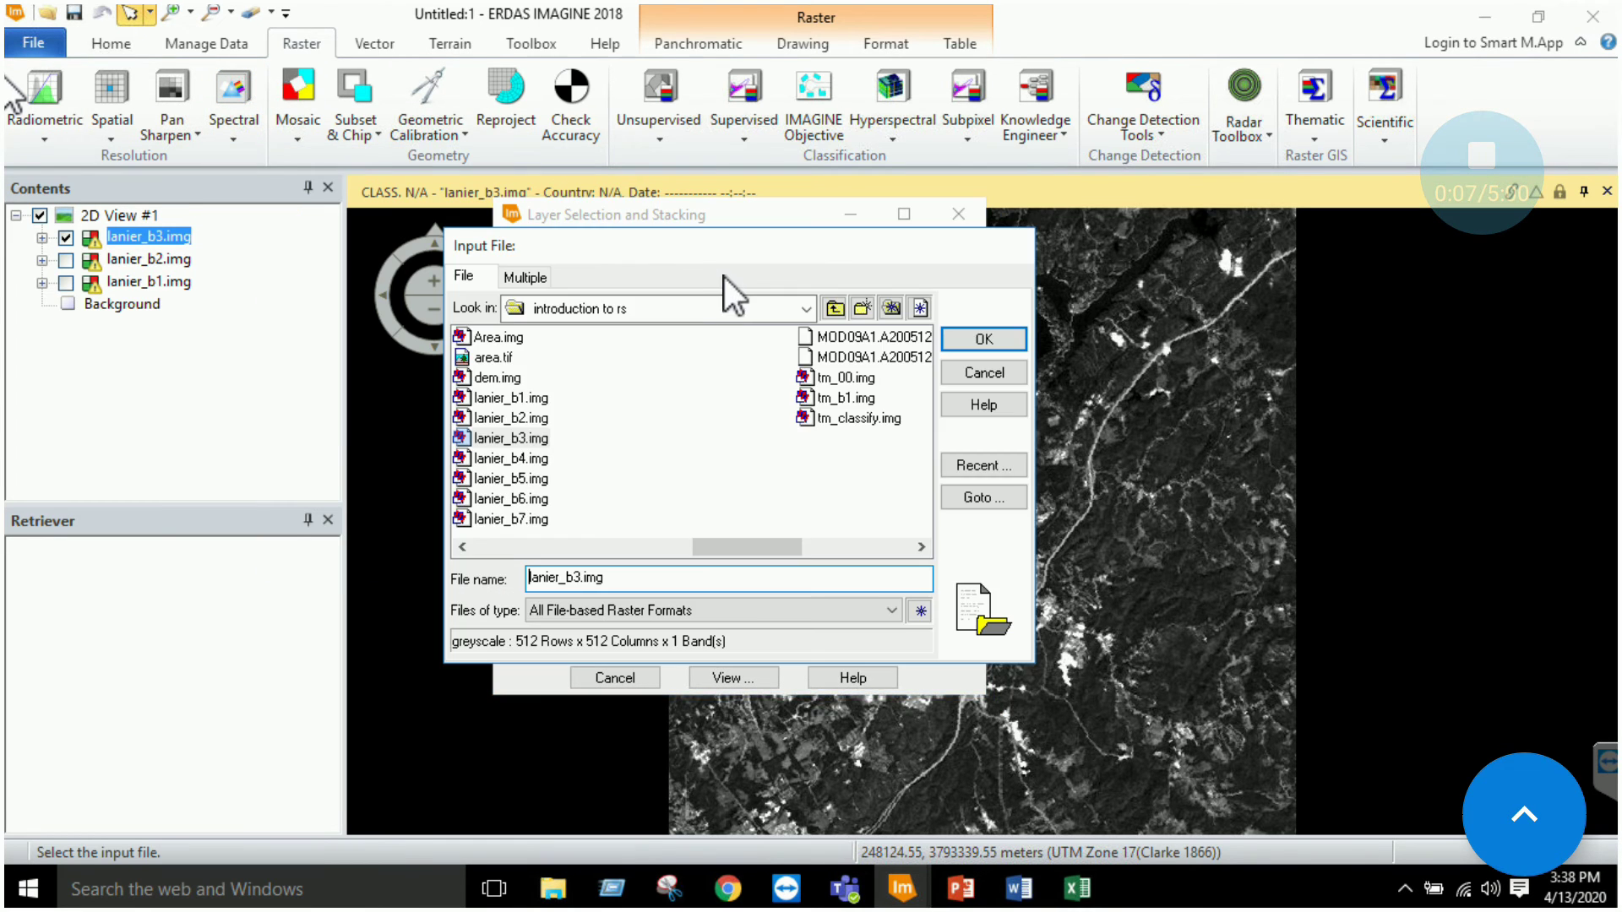
pyautogui.doubleClick(525, 399)
pyautogui.click(565, 449)
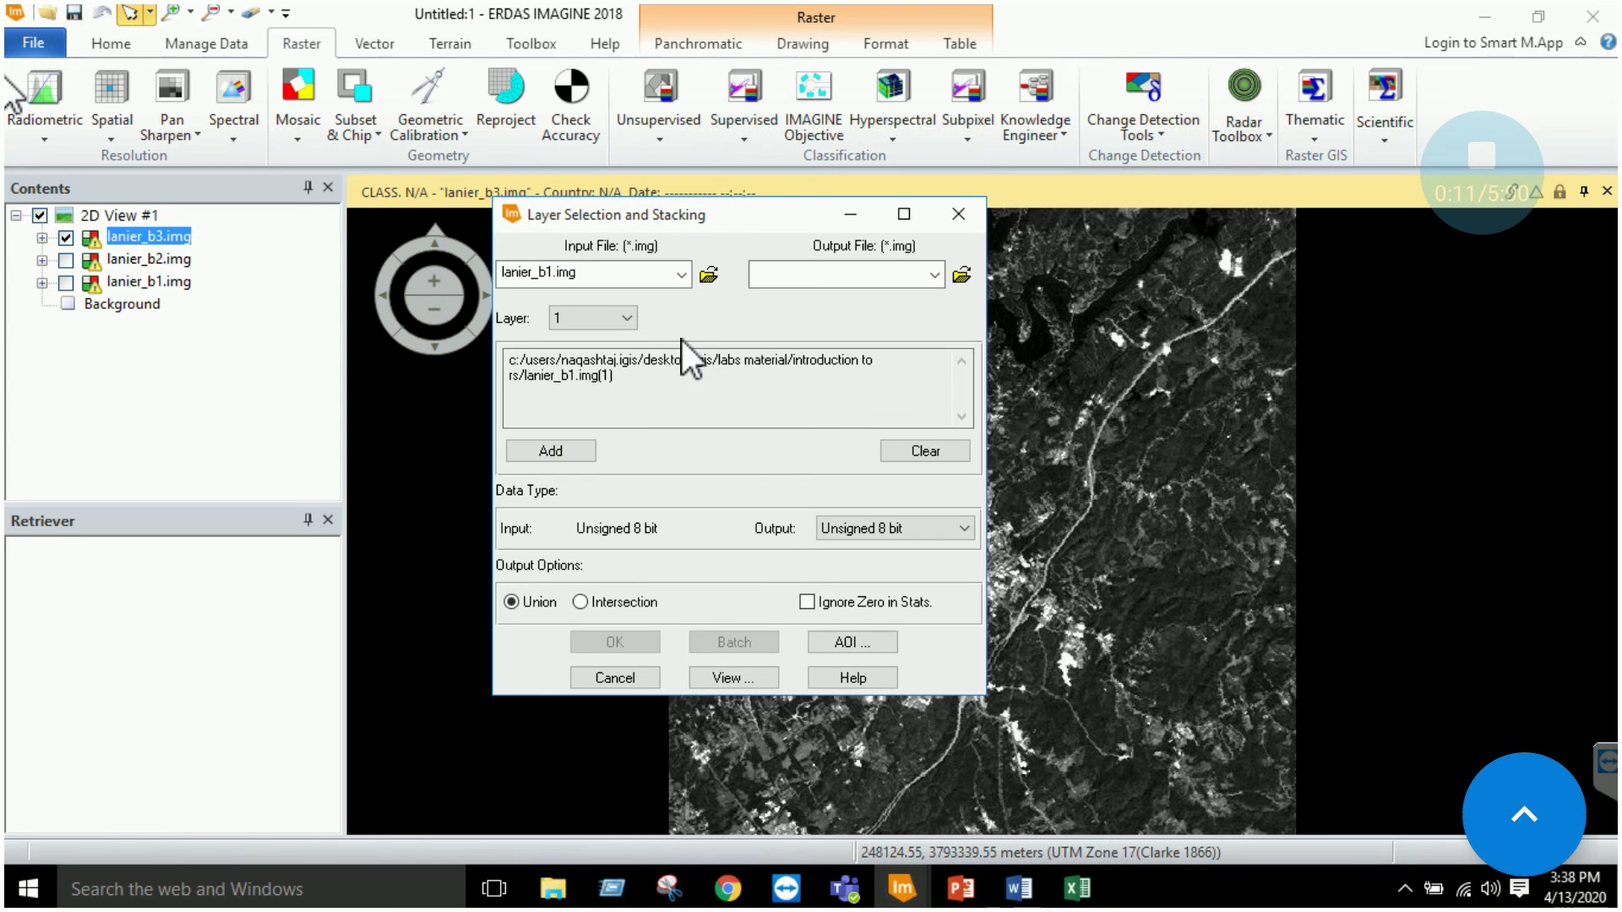
# - Add lanier_b2.img and lanier_b3.img to the stack list
pyautogui.click(708, 275)
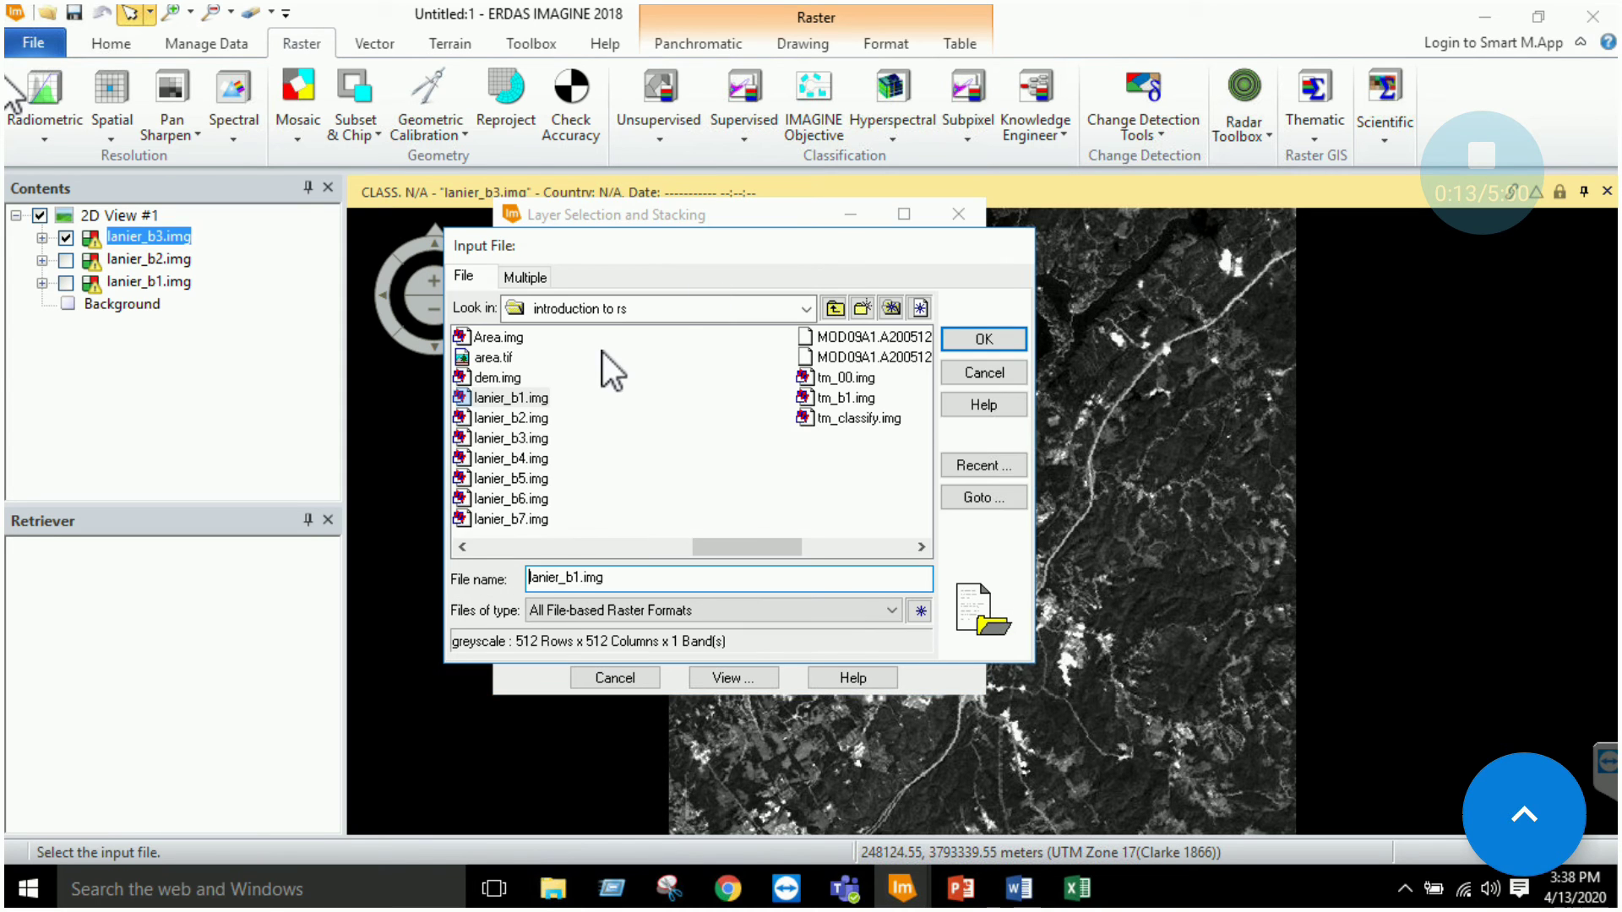
pyautogui.doubleClick(526, 420)
pyautogui.click(565, 450)
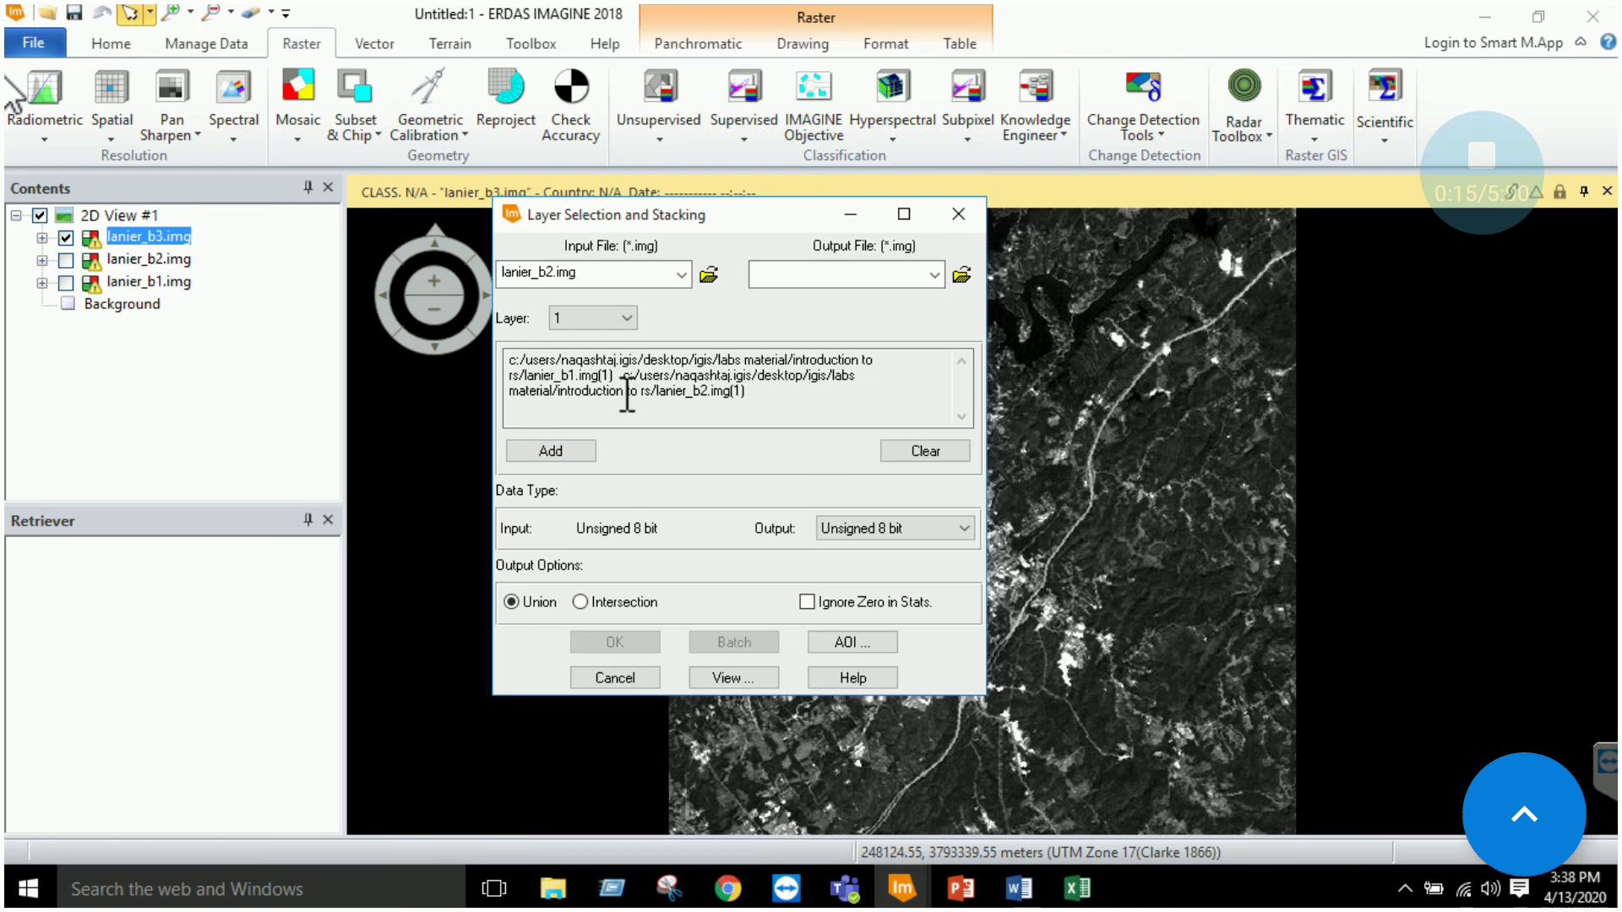
pyautogui.click(708, 275)
pyautogui.doubleClick(512, 438)
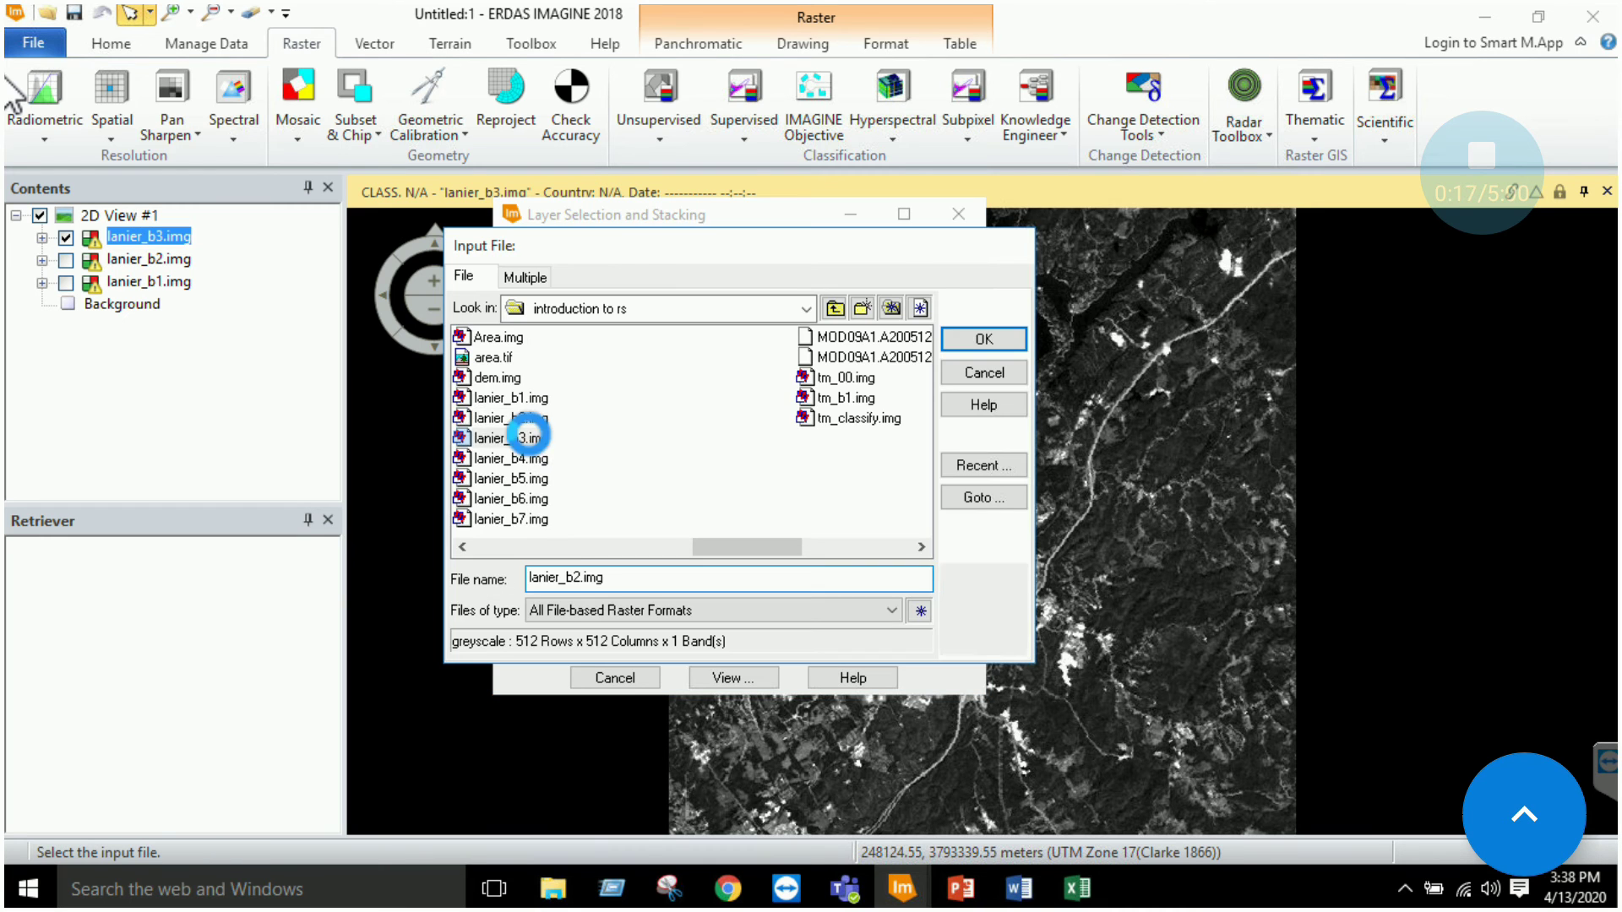
pyautogui.click(551, 450)
# - Add lanier_b4.img and lanier_b5.img to the stack list
pyautogui.click(708, 276)
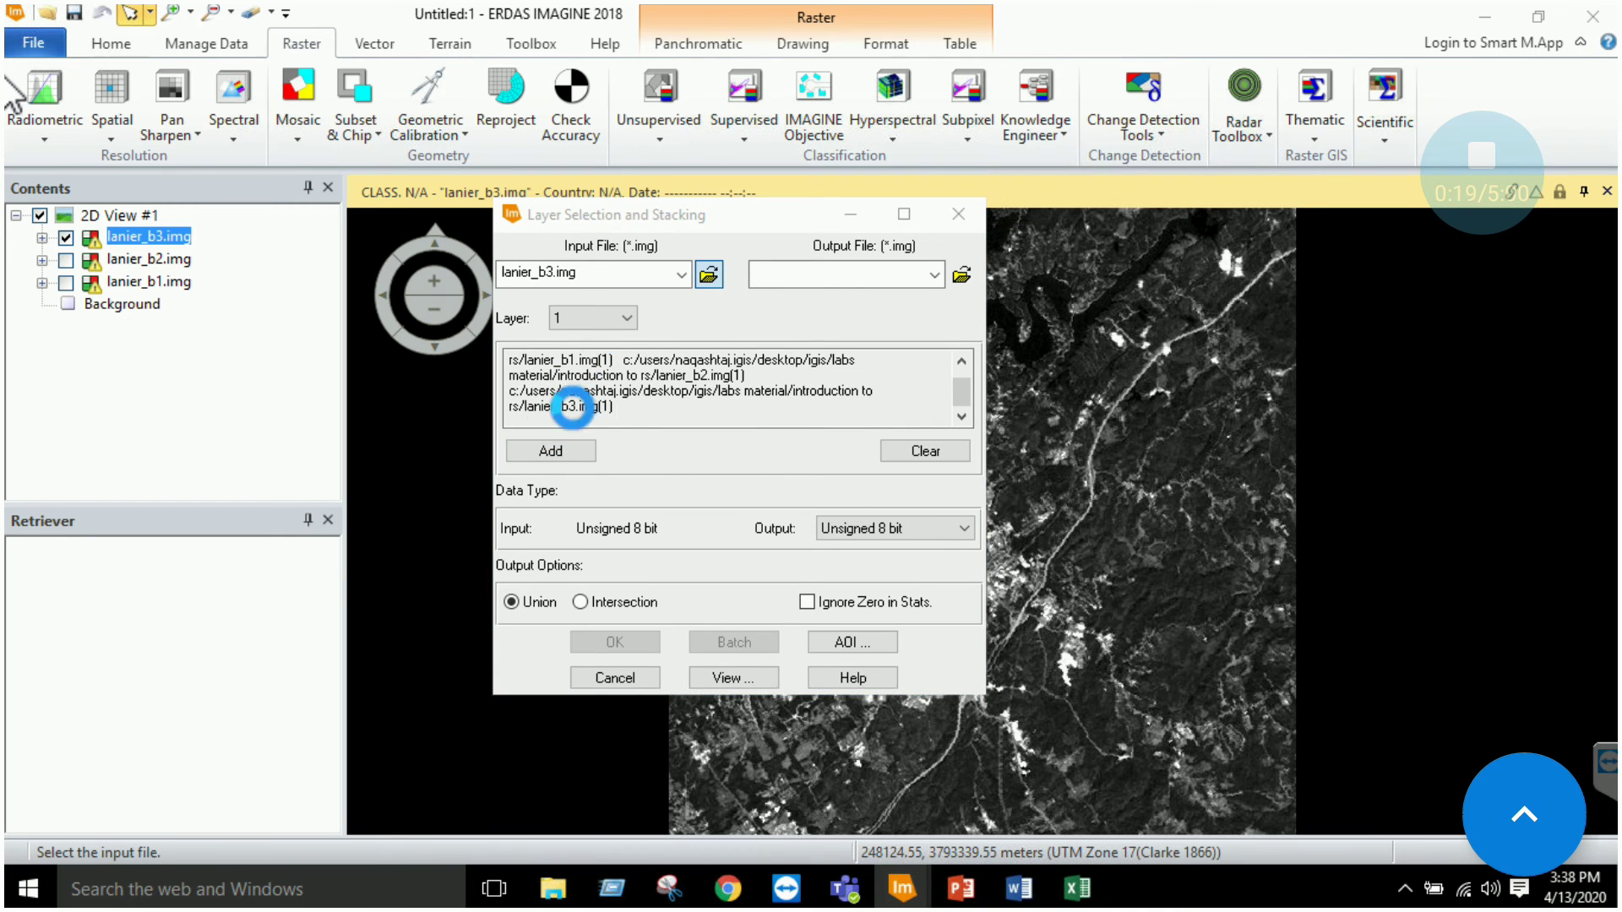
pyautogui.doubleClick(525, 456)
pyautogui.click(551, 451)
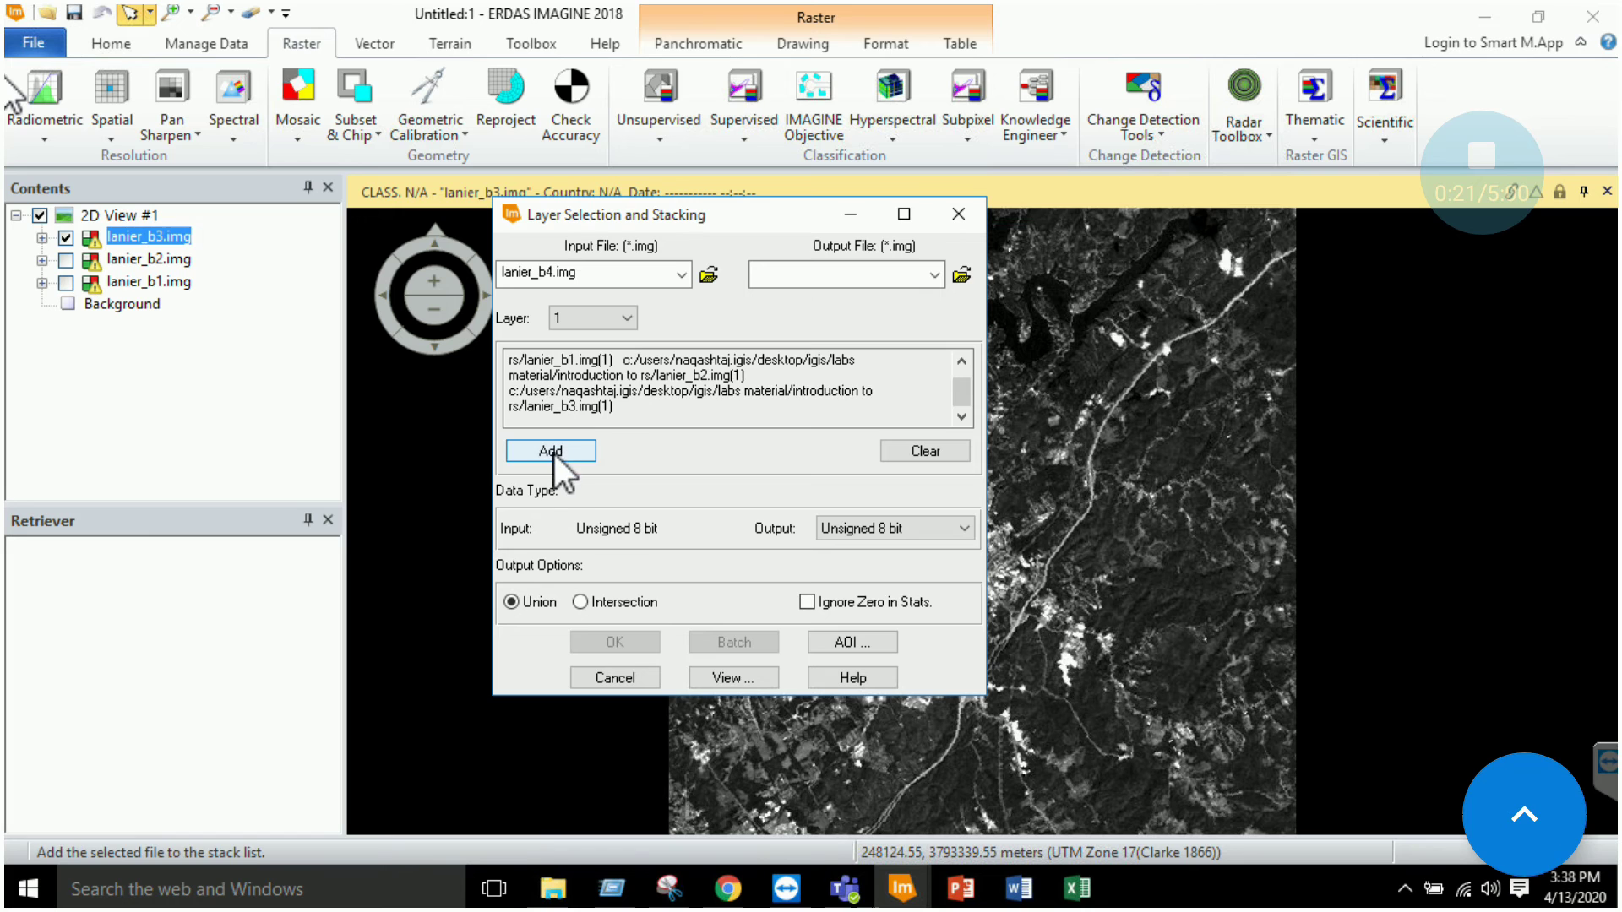
pyautogui.click(720, 277)
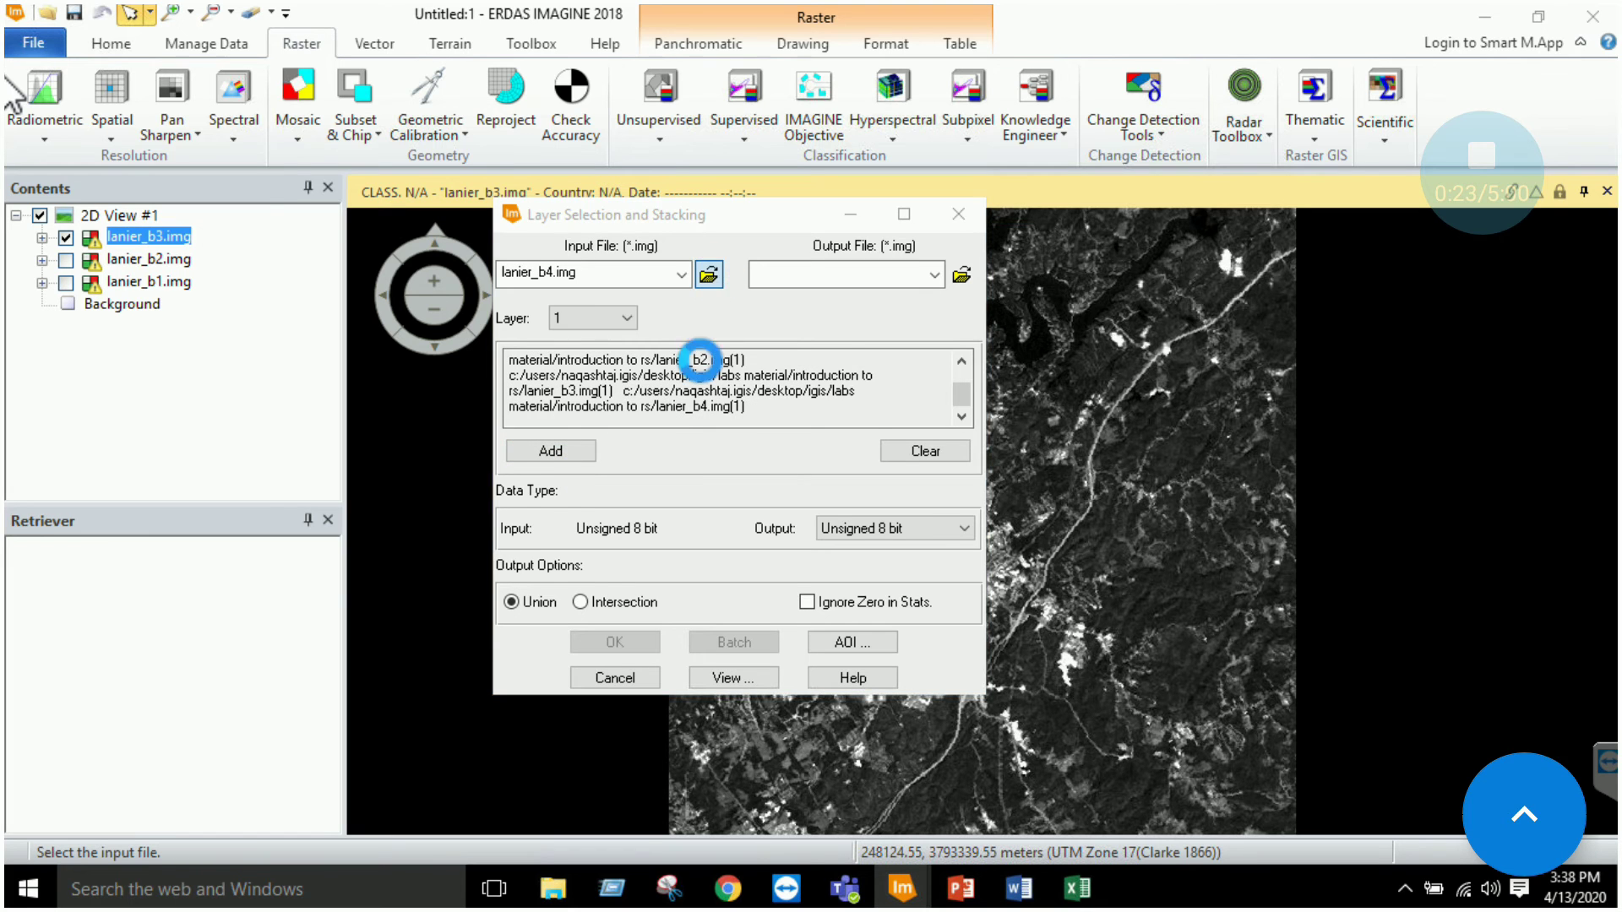
pyautogui.doubleClick(534, 480)
pyautogui.click(551, 450)
# - Add lanier_b6.img and lanier_b7.img to the stack list, then review the list from its first entry
pyautogui.click(705, 280)
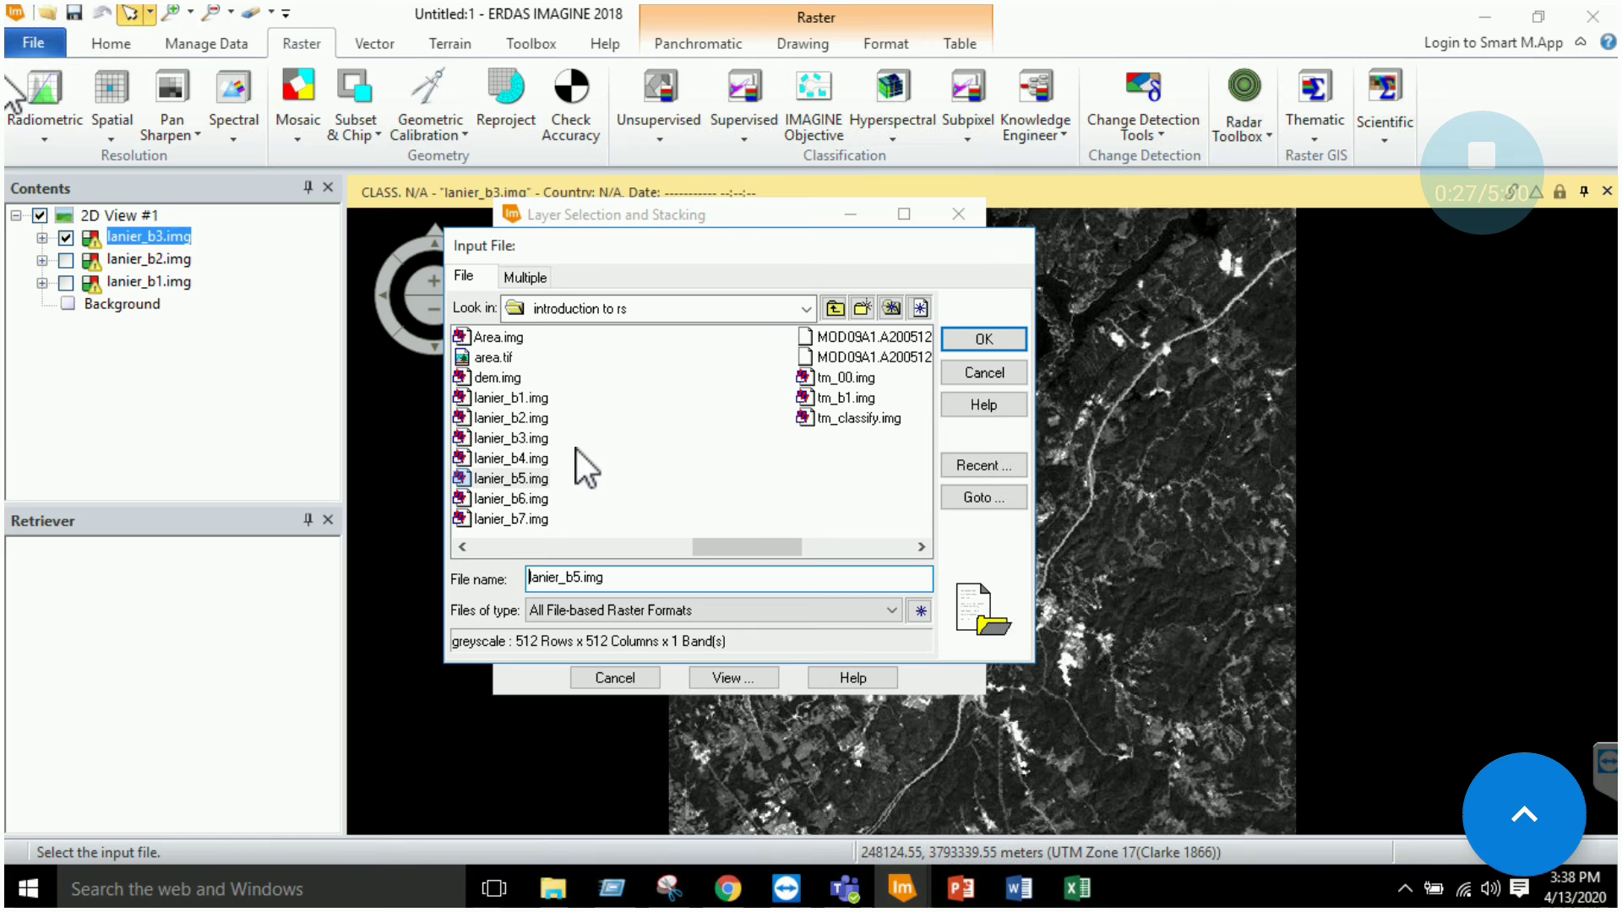
pyautogui.doubleClick(536, 497)
pyautogui.click(565, 457)
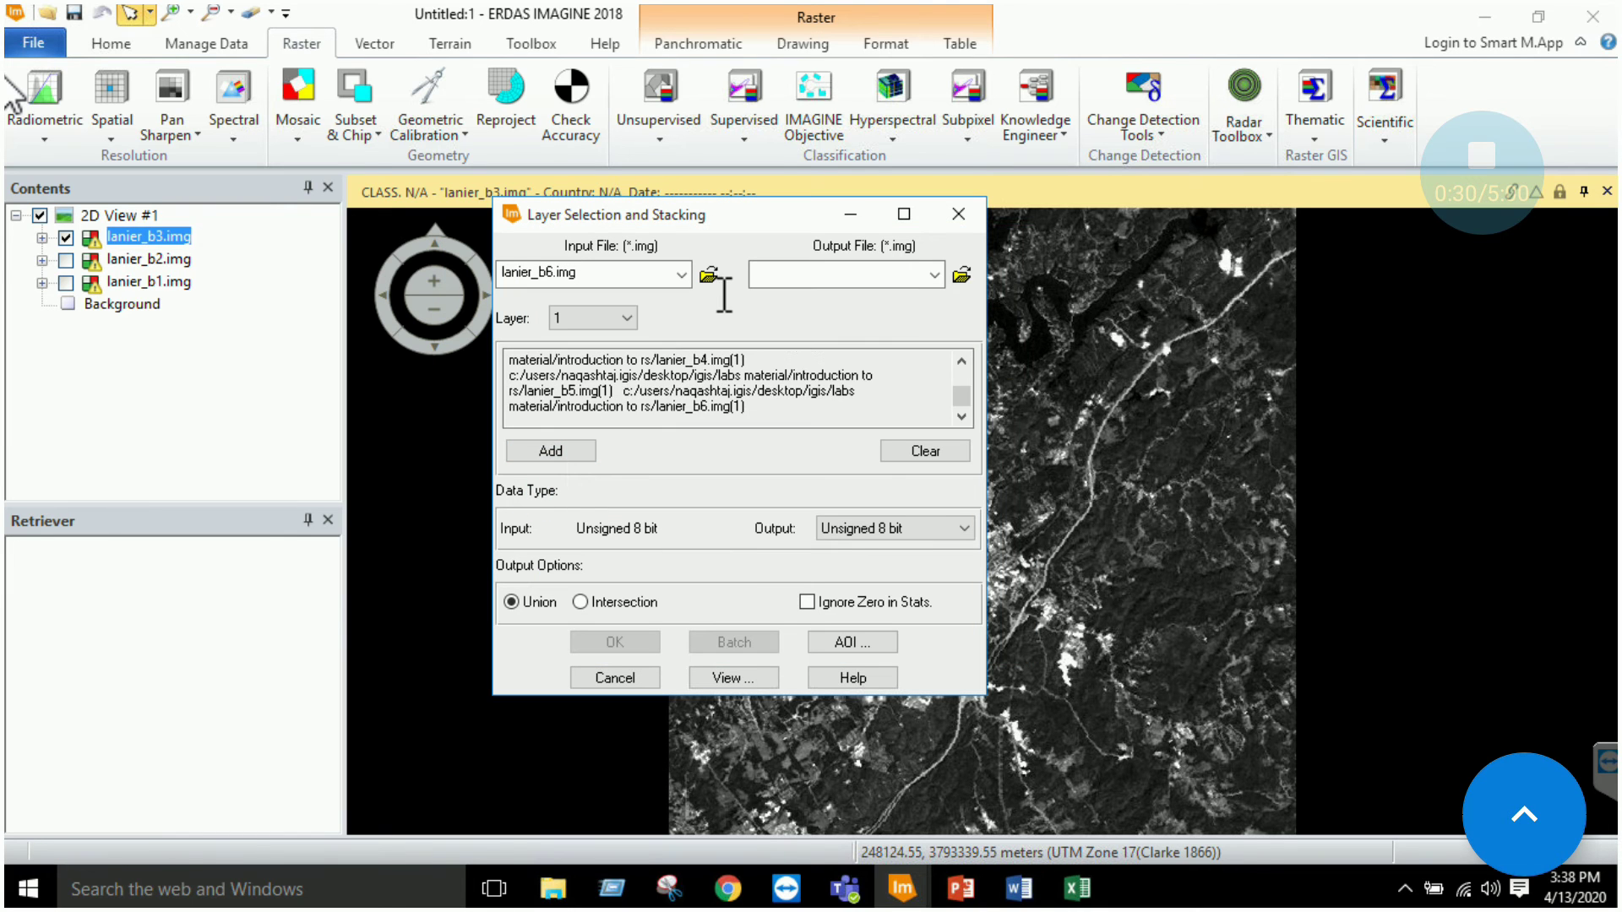
pyautogui.click(709, 275)
pyautogui.doubleClick(535, 518)
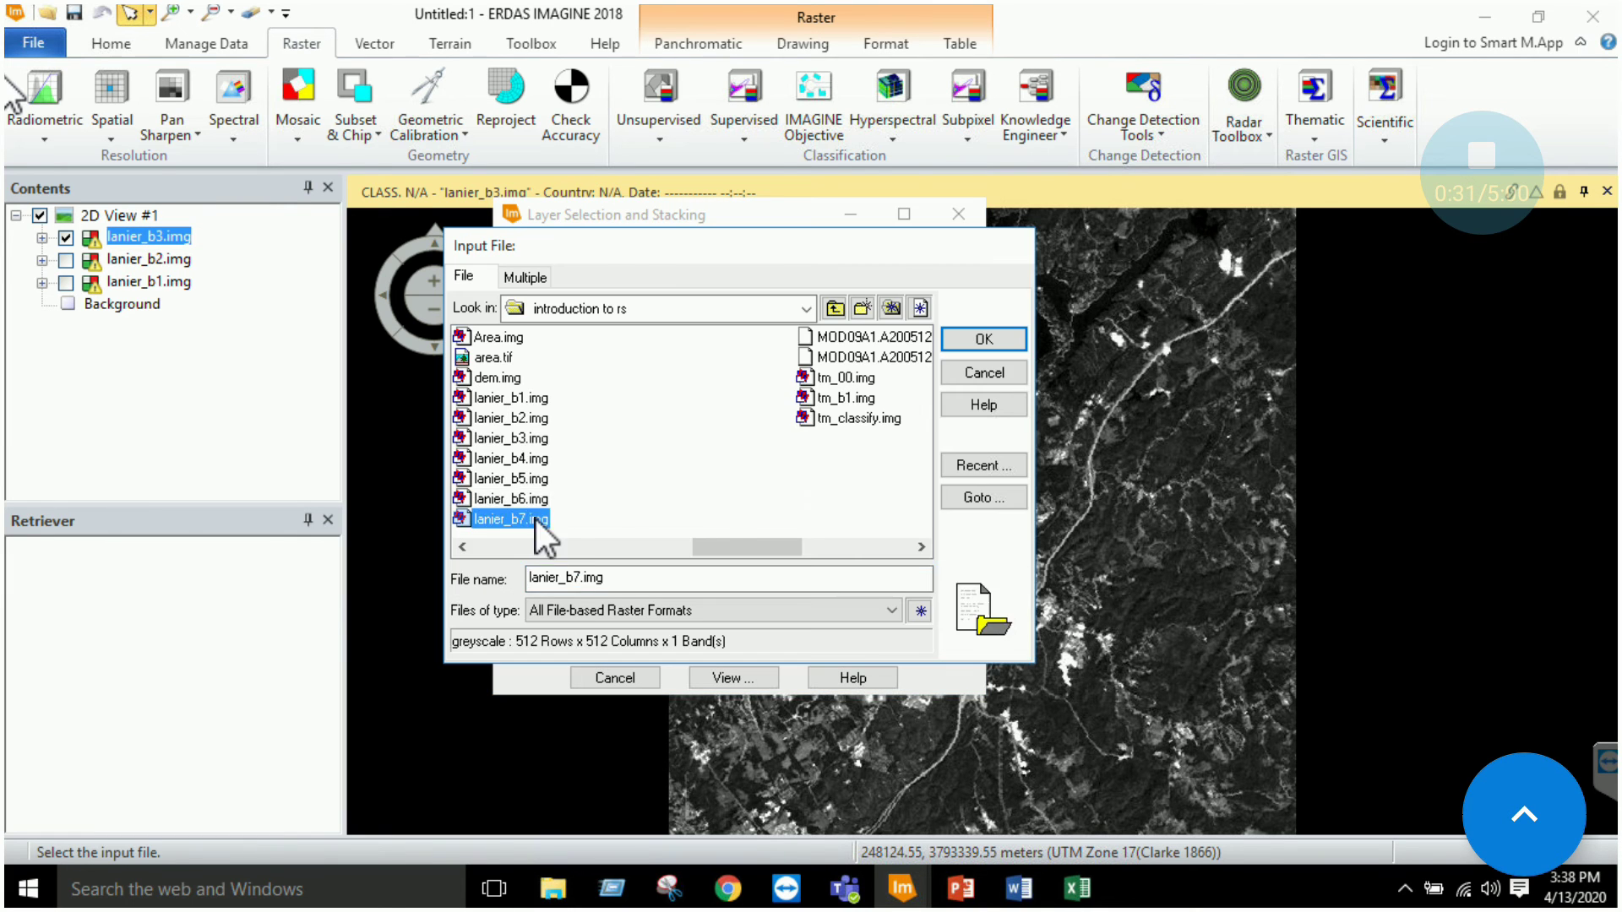
pyautogui.click(573, 451)
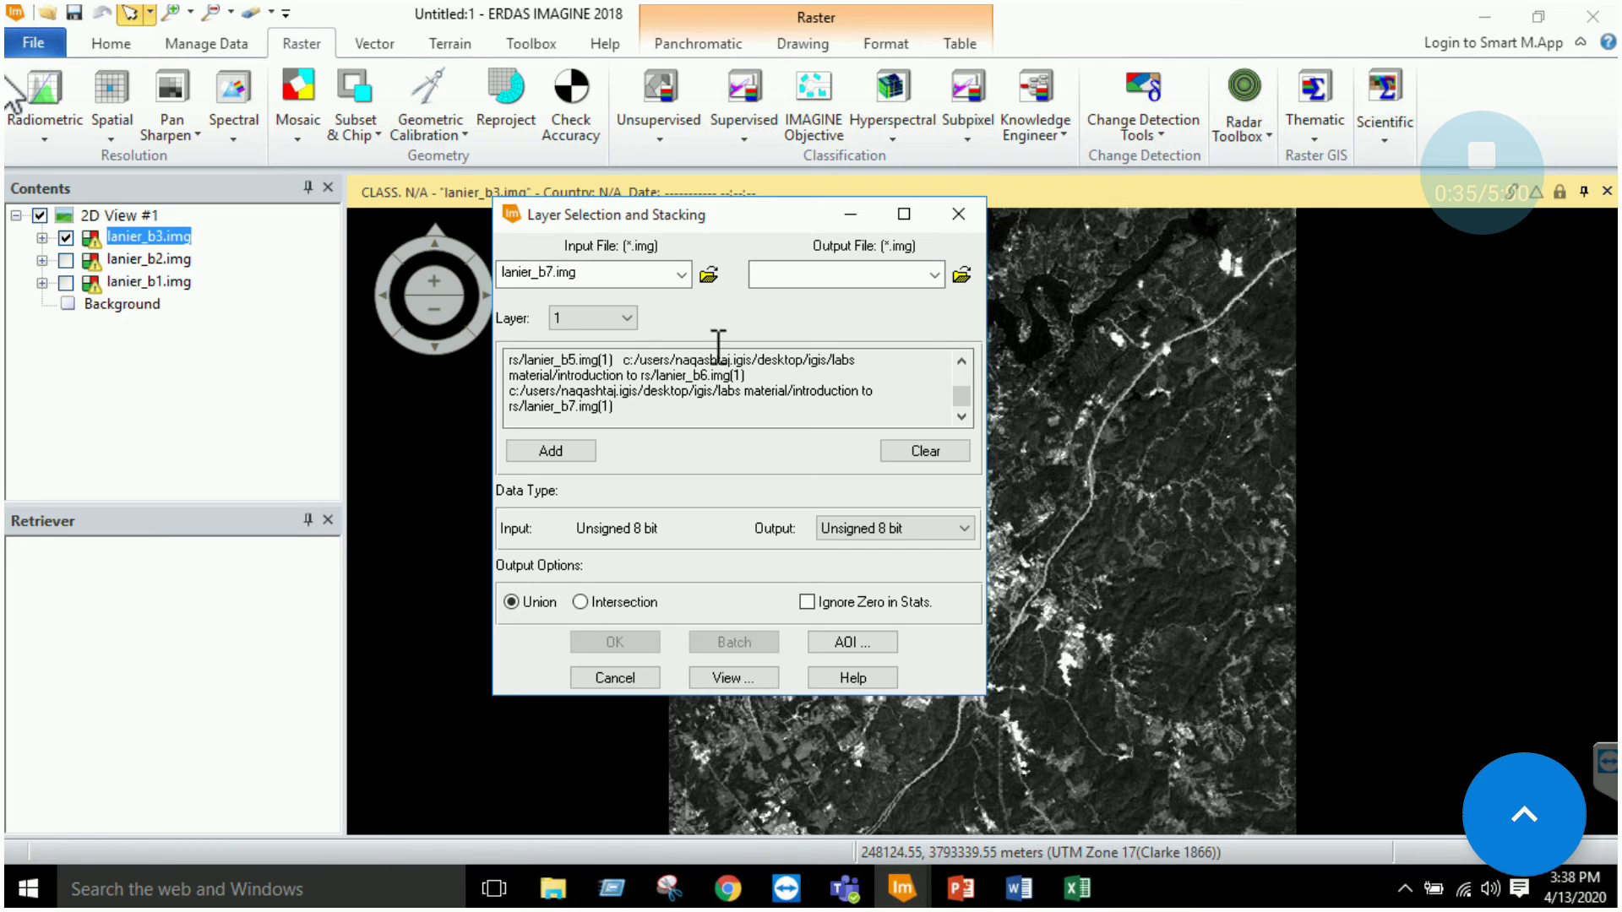
pyautogui.moveTo(962, 396); pyautogui.dragTo(962, 368)
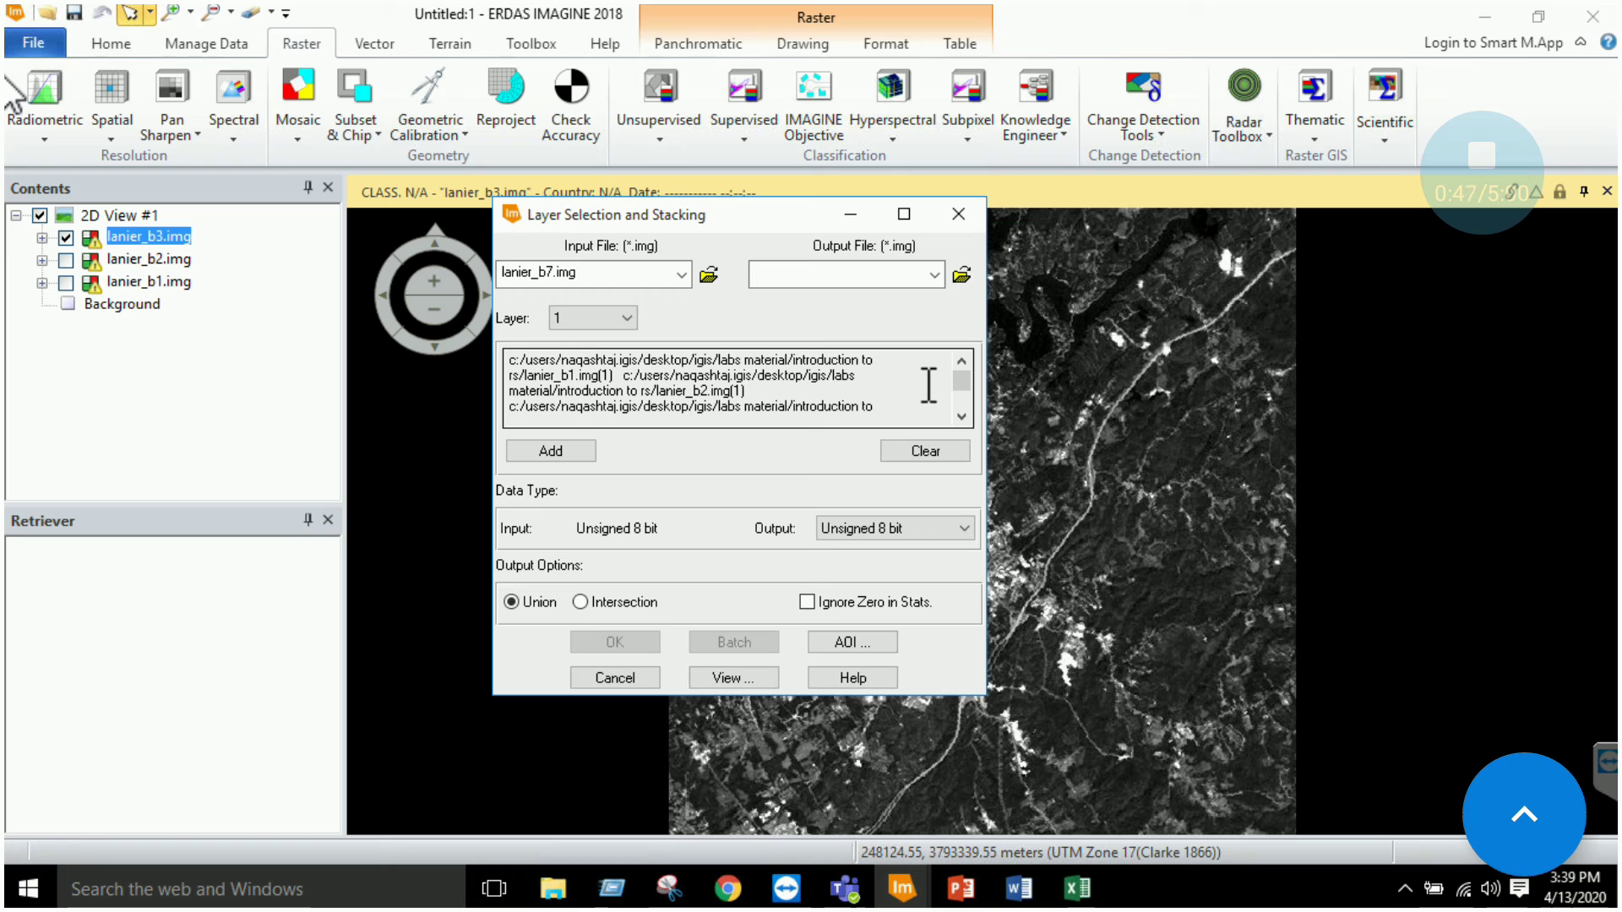
# - Set the stack's output file to lanierstacked in IMAGINE Image format in the .imagine1650 folder
pyautogui.click(963, 276)
pyautogui.click(628, 578)
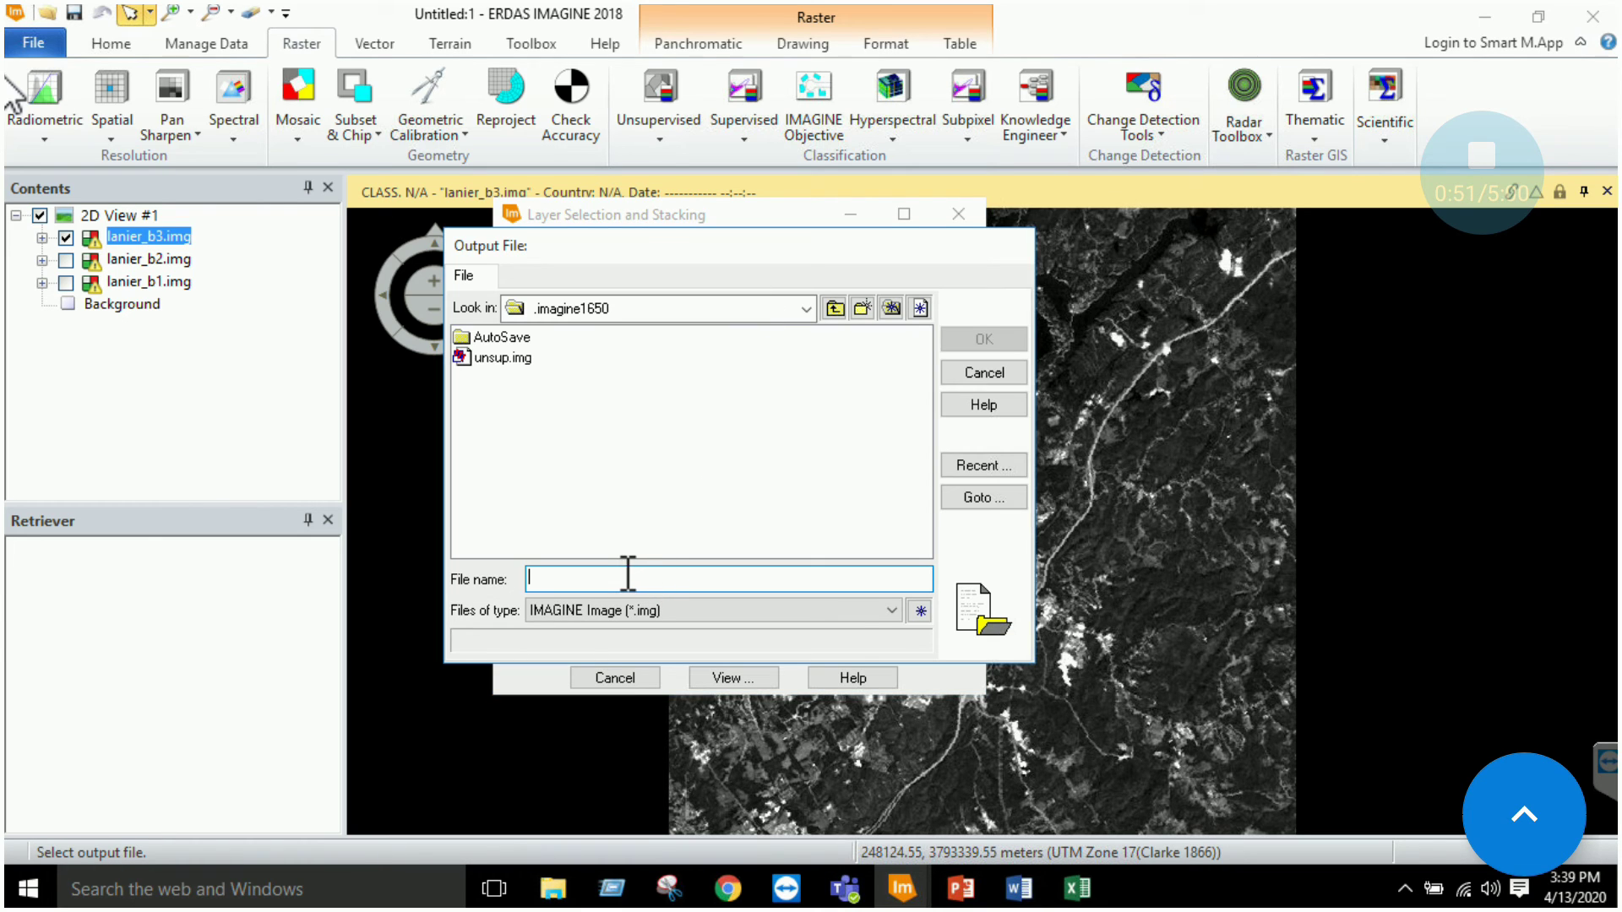
pyautogui.write('lanierstack')
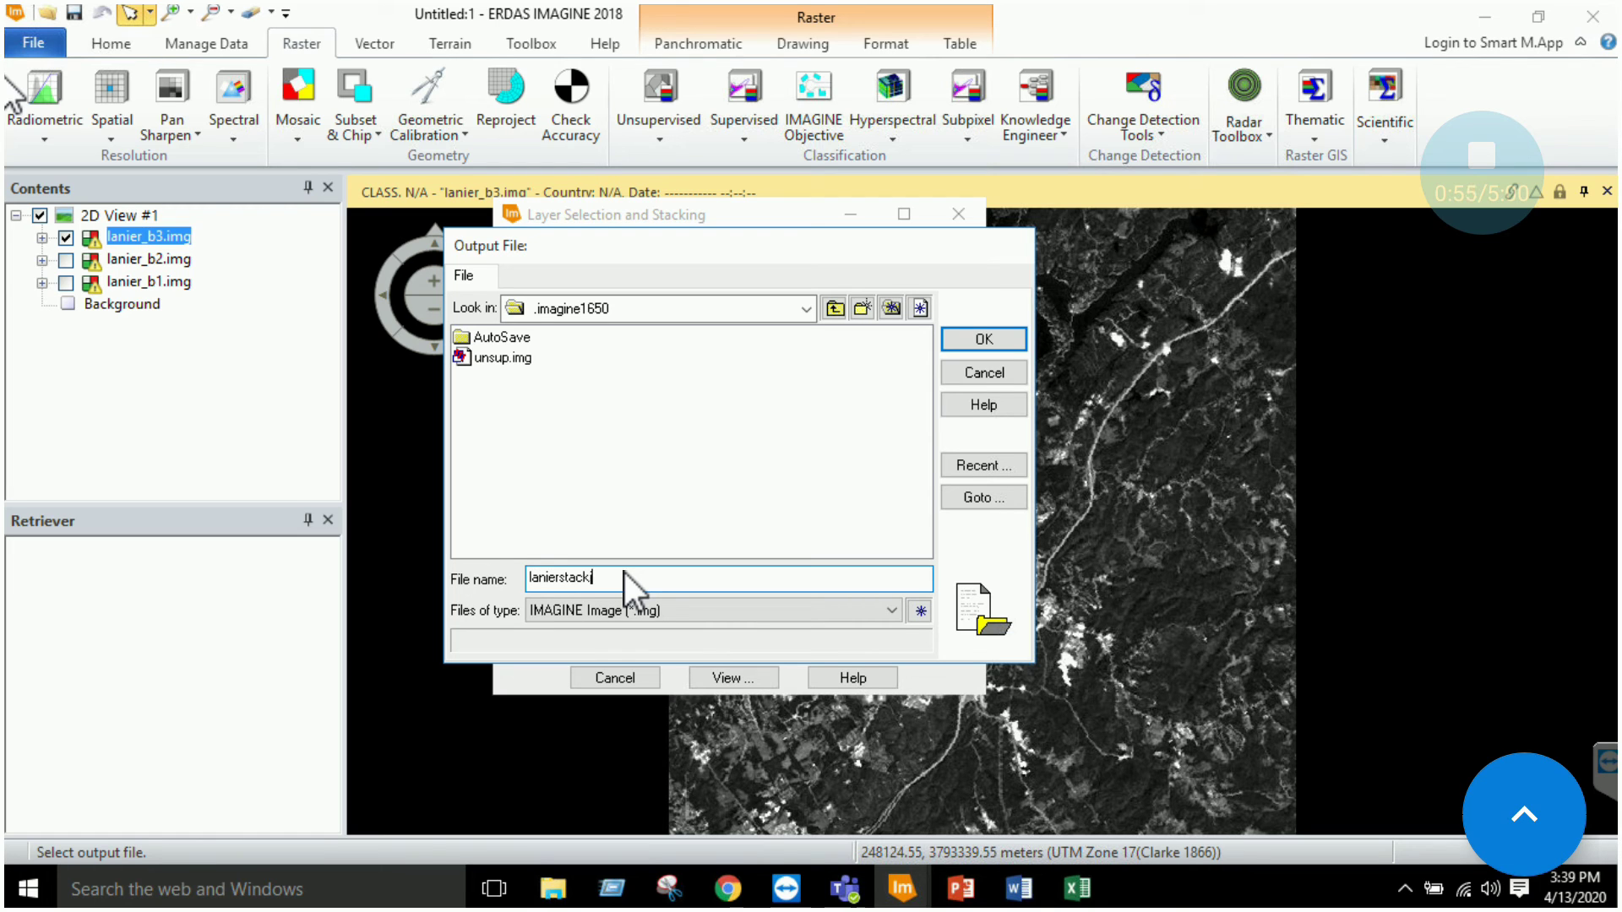
pyautogui.press('BackSpace')
pyautogui.press('BackSpace')
pyautogui.press('BackSpace')
pyautogui.write('ed')
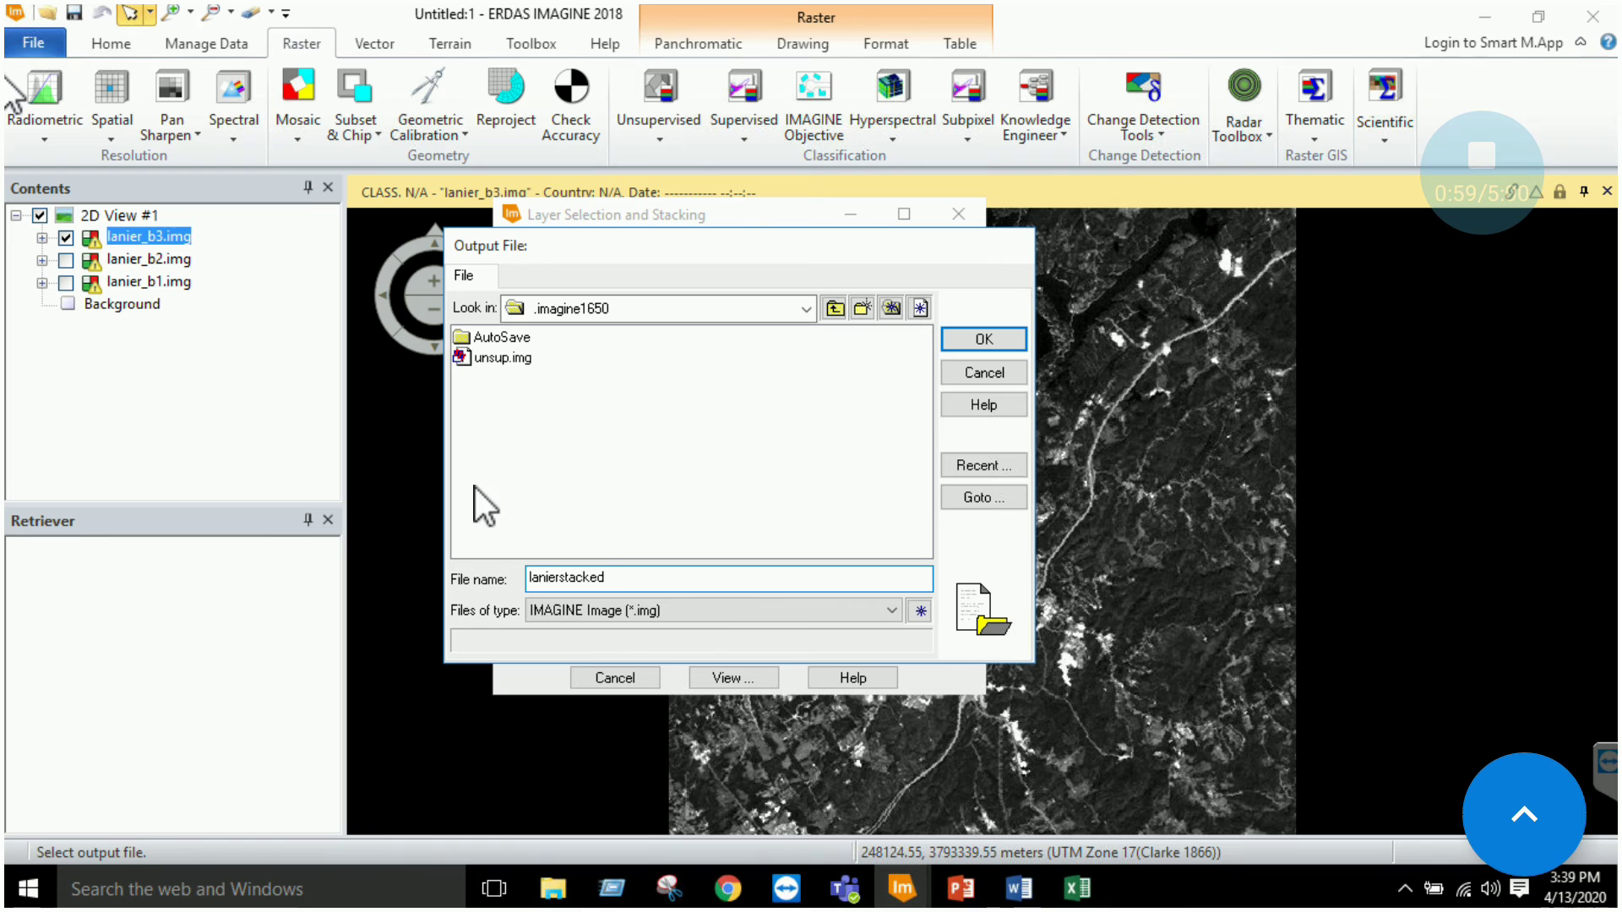
pyautogui.click(1005, 340)
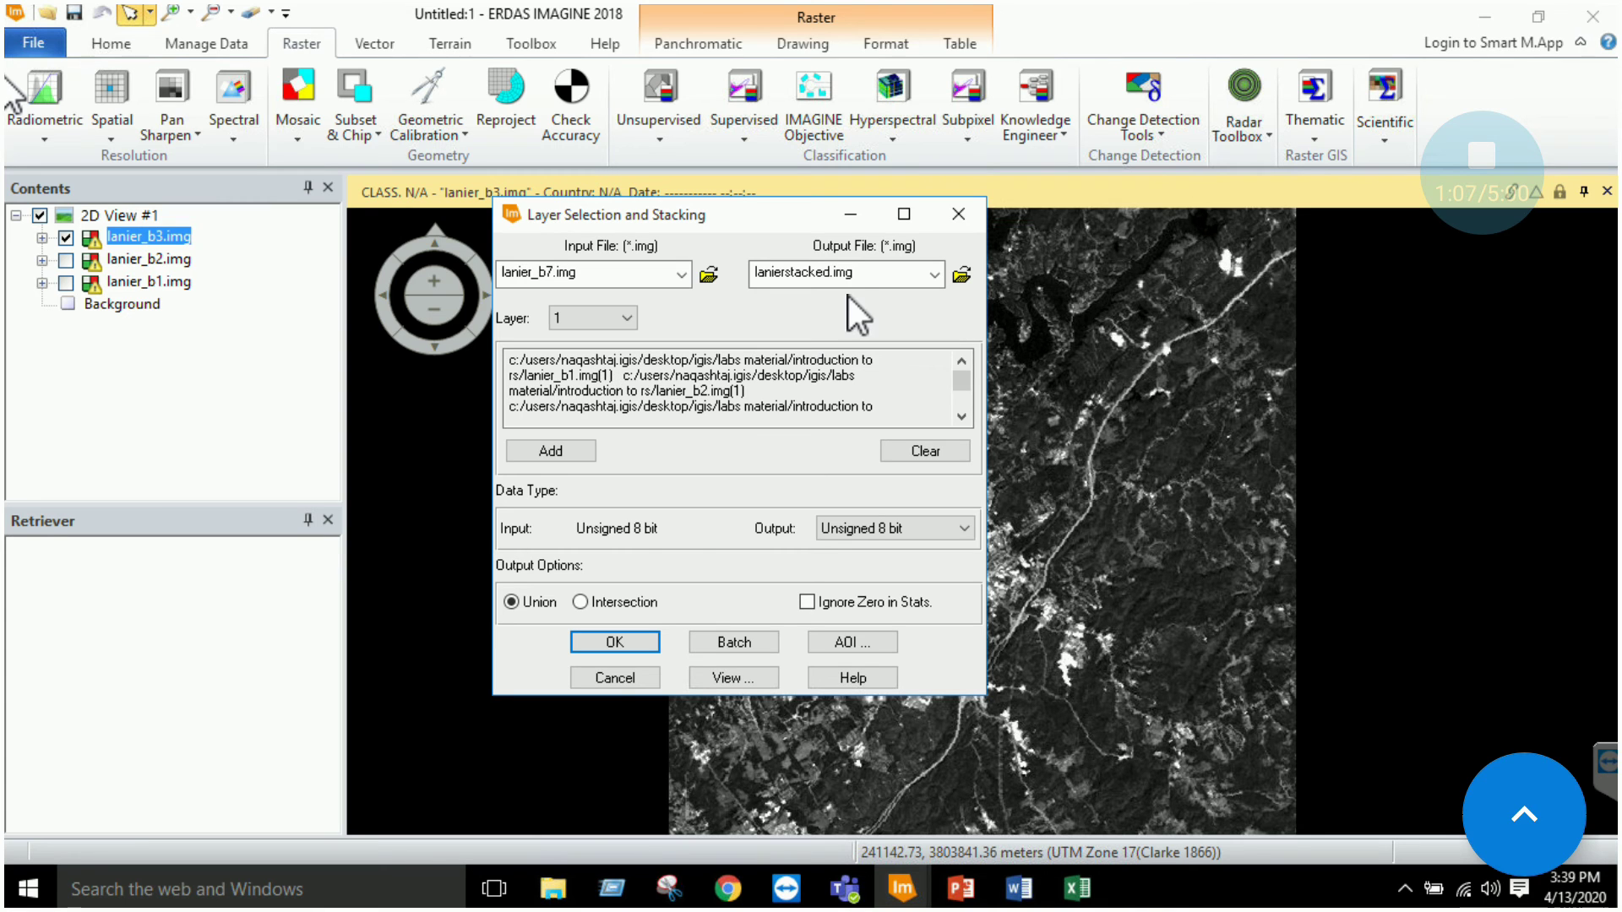
# - Run the layer stack with Float Double output and the Intersection option, checking its progress in the Process List
pyautogui.click(879, 531)
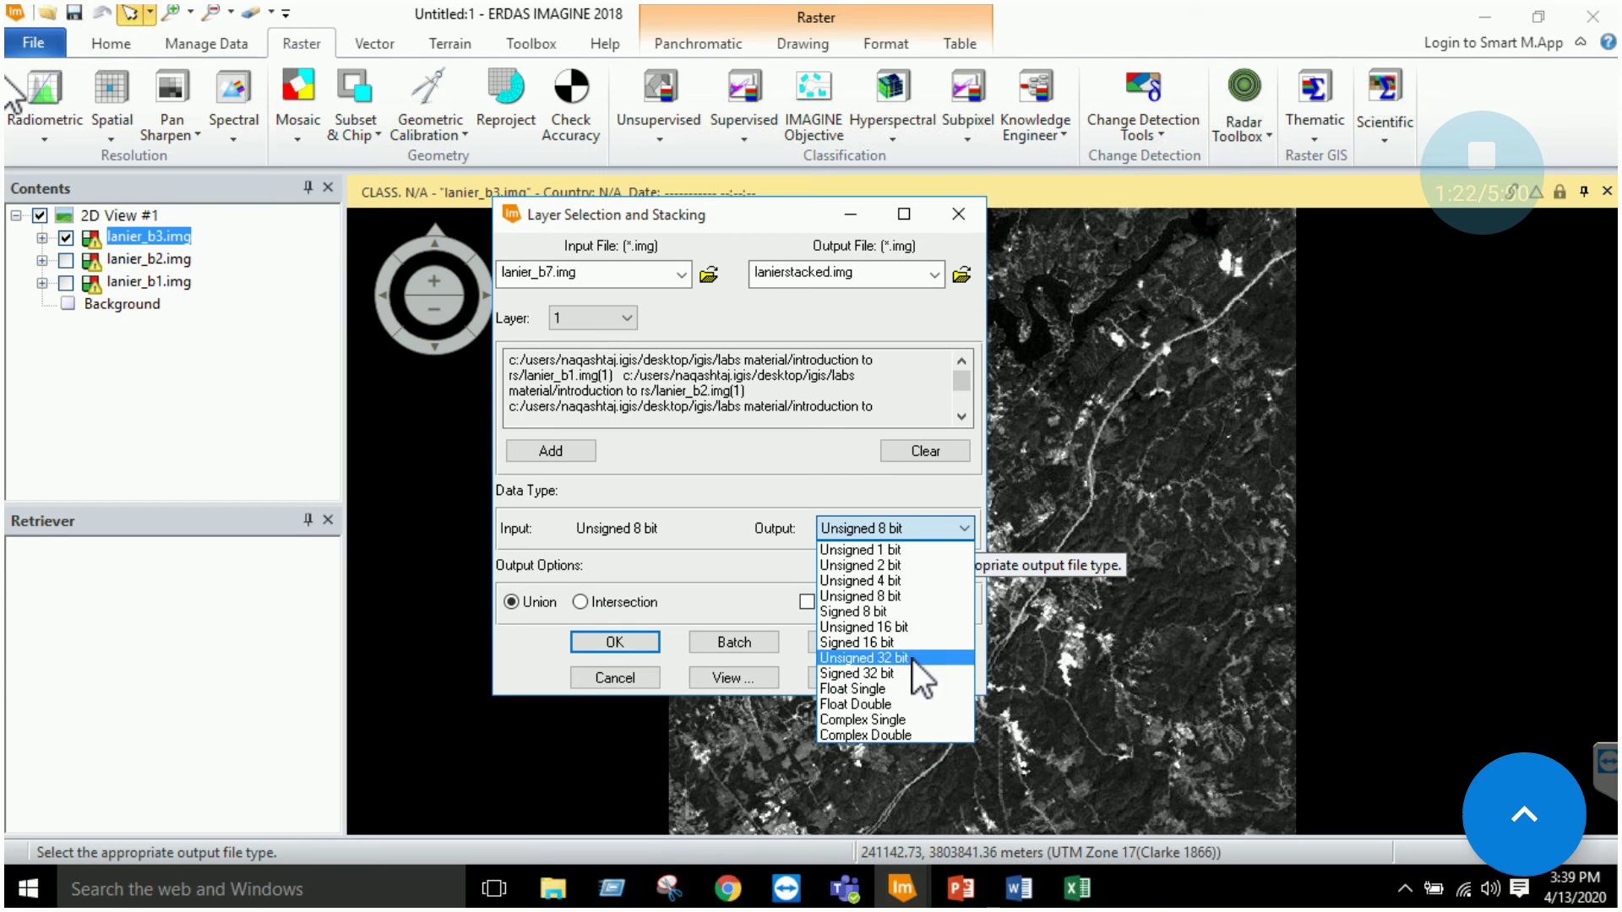
pyautogui.click(910, 702)
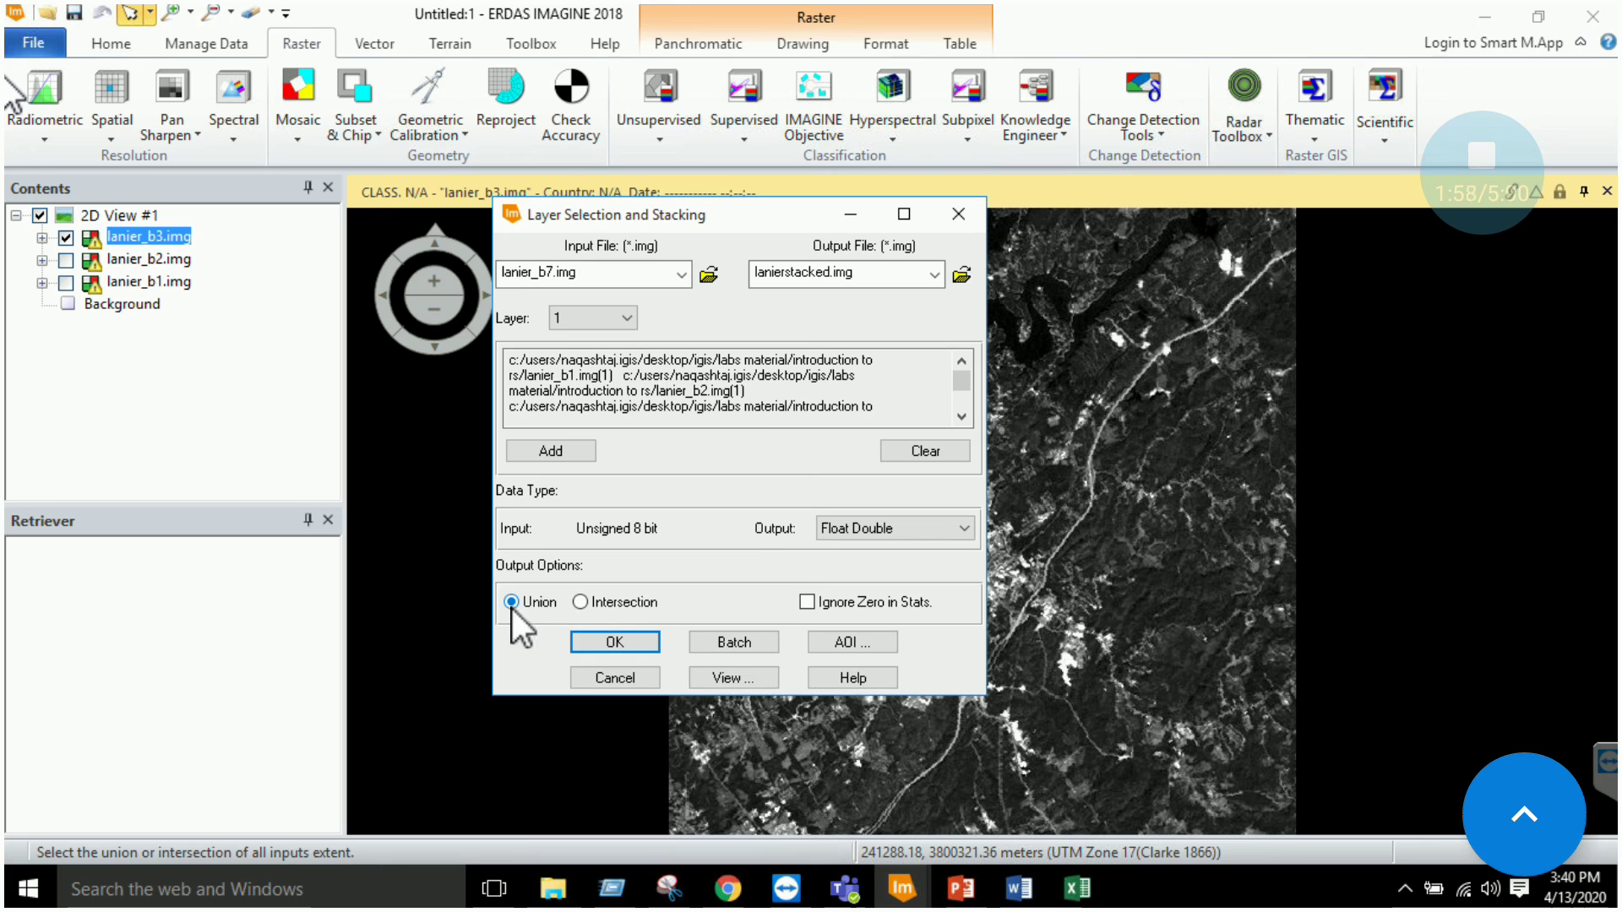
pyautogui.click(579, 602)
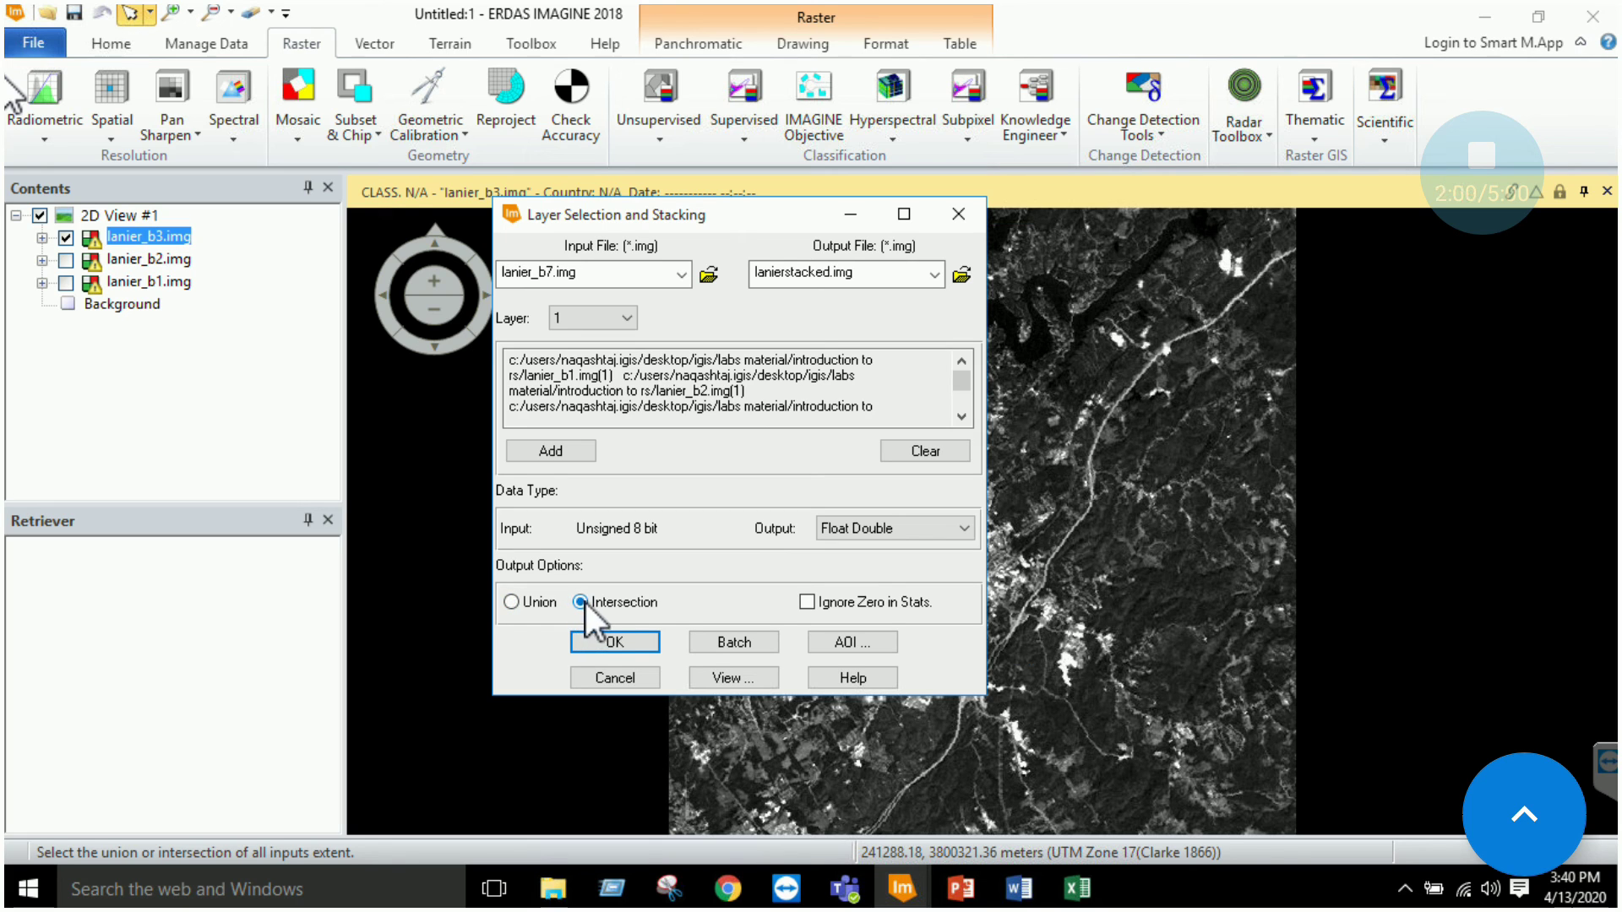
pyautogui.click(639, 642)
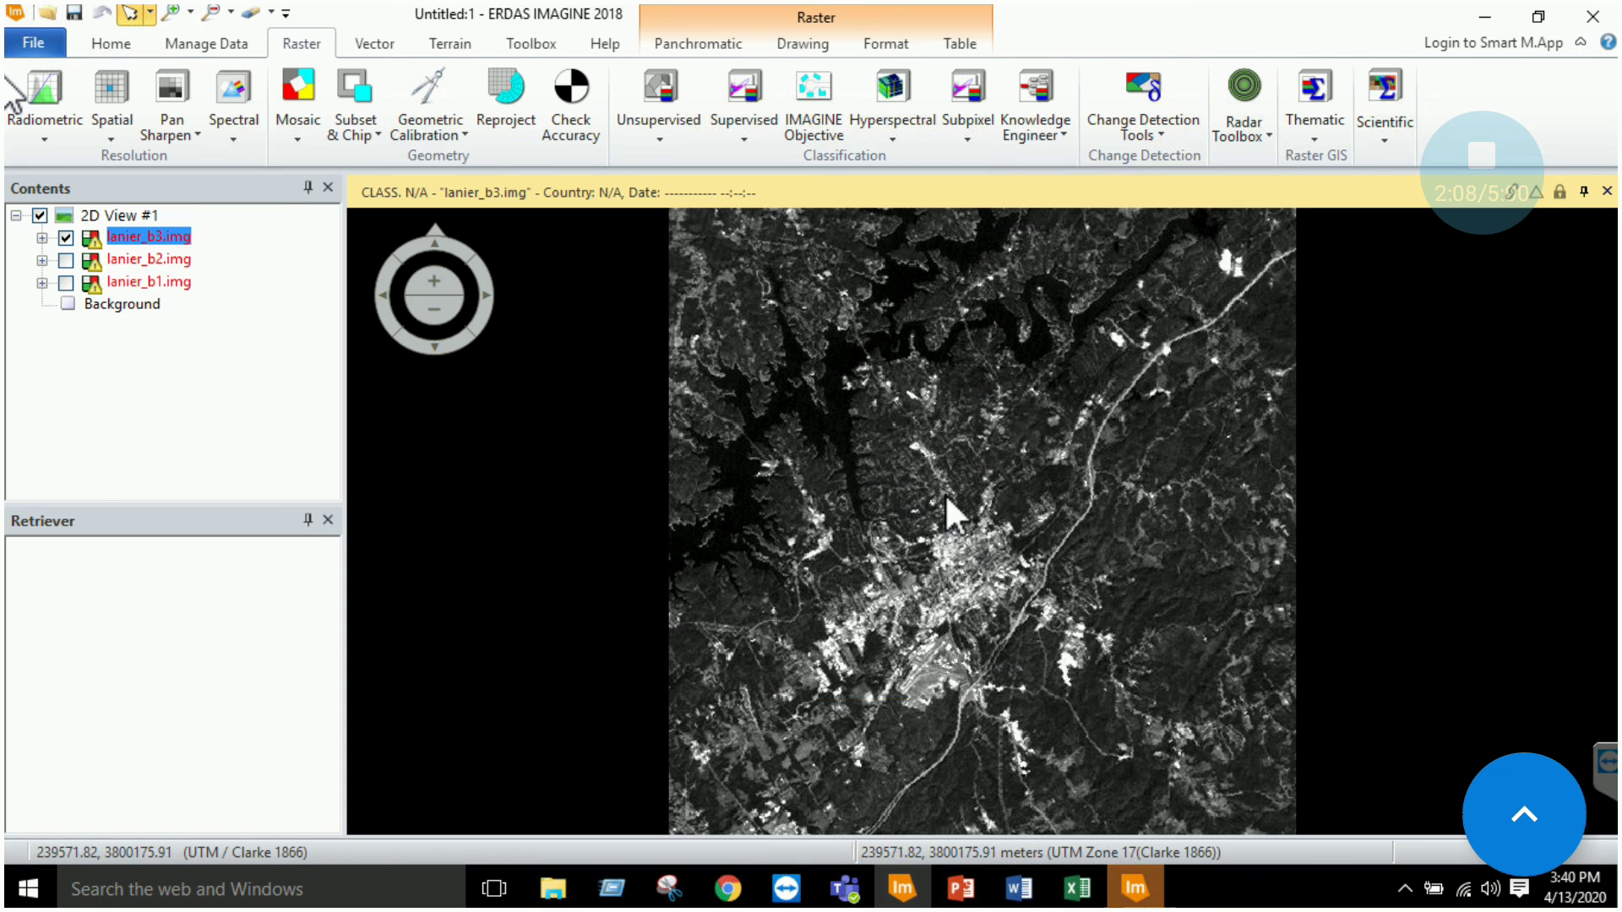
pyautogui.click(1135, 887)
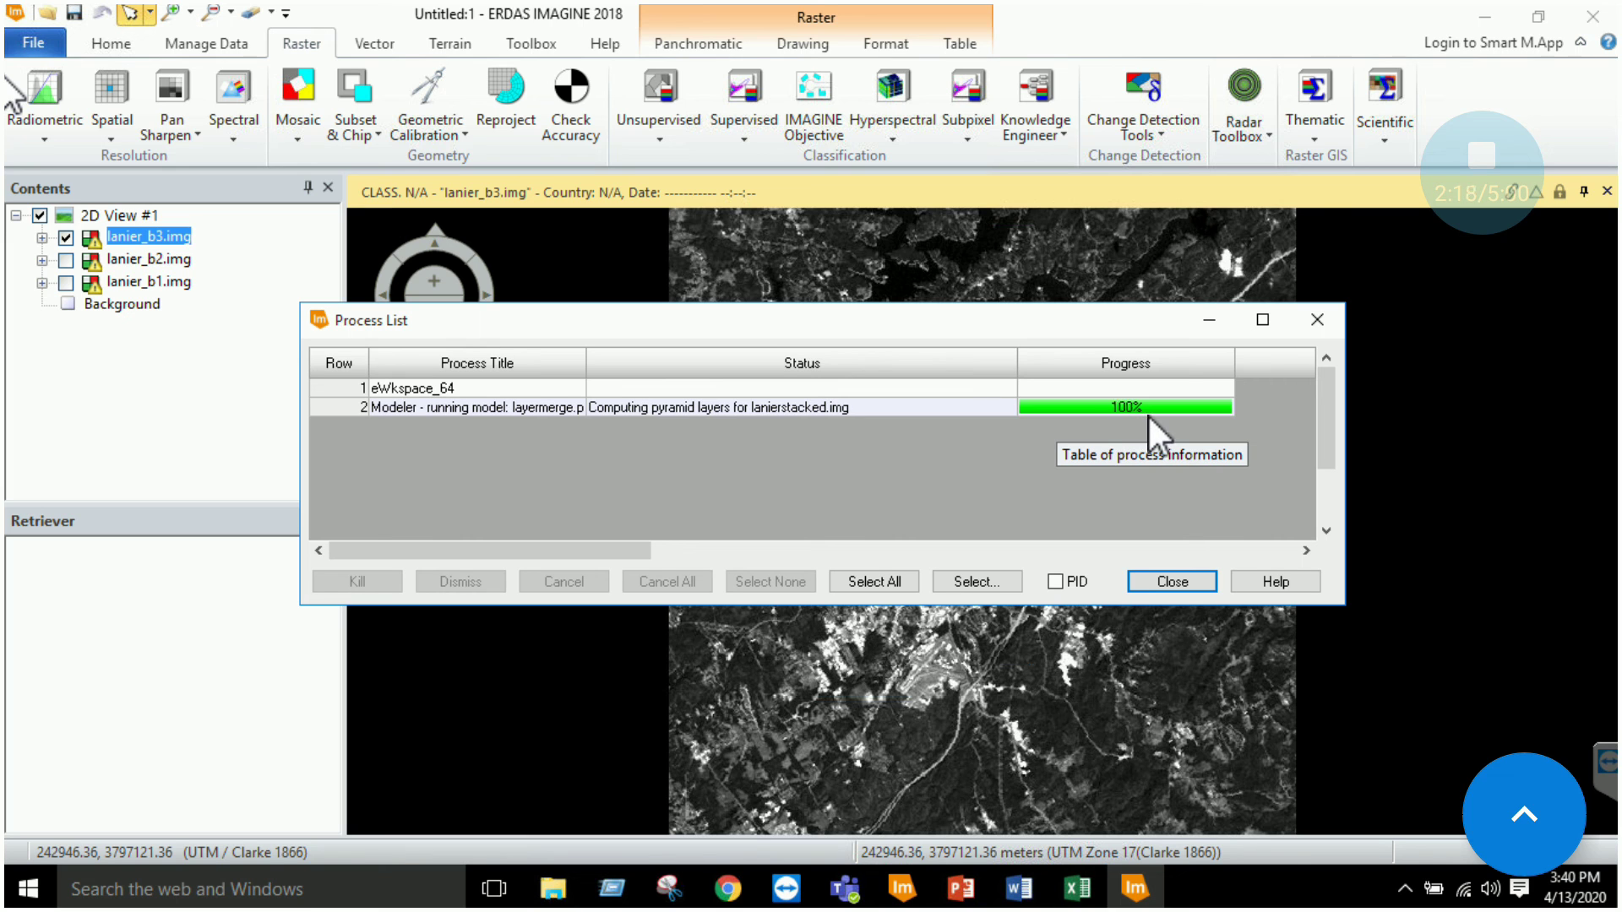
pyautogui.click(1161, 580)
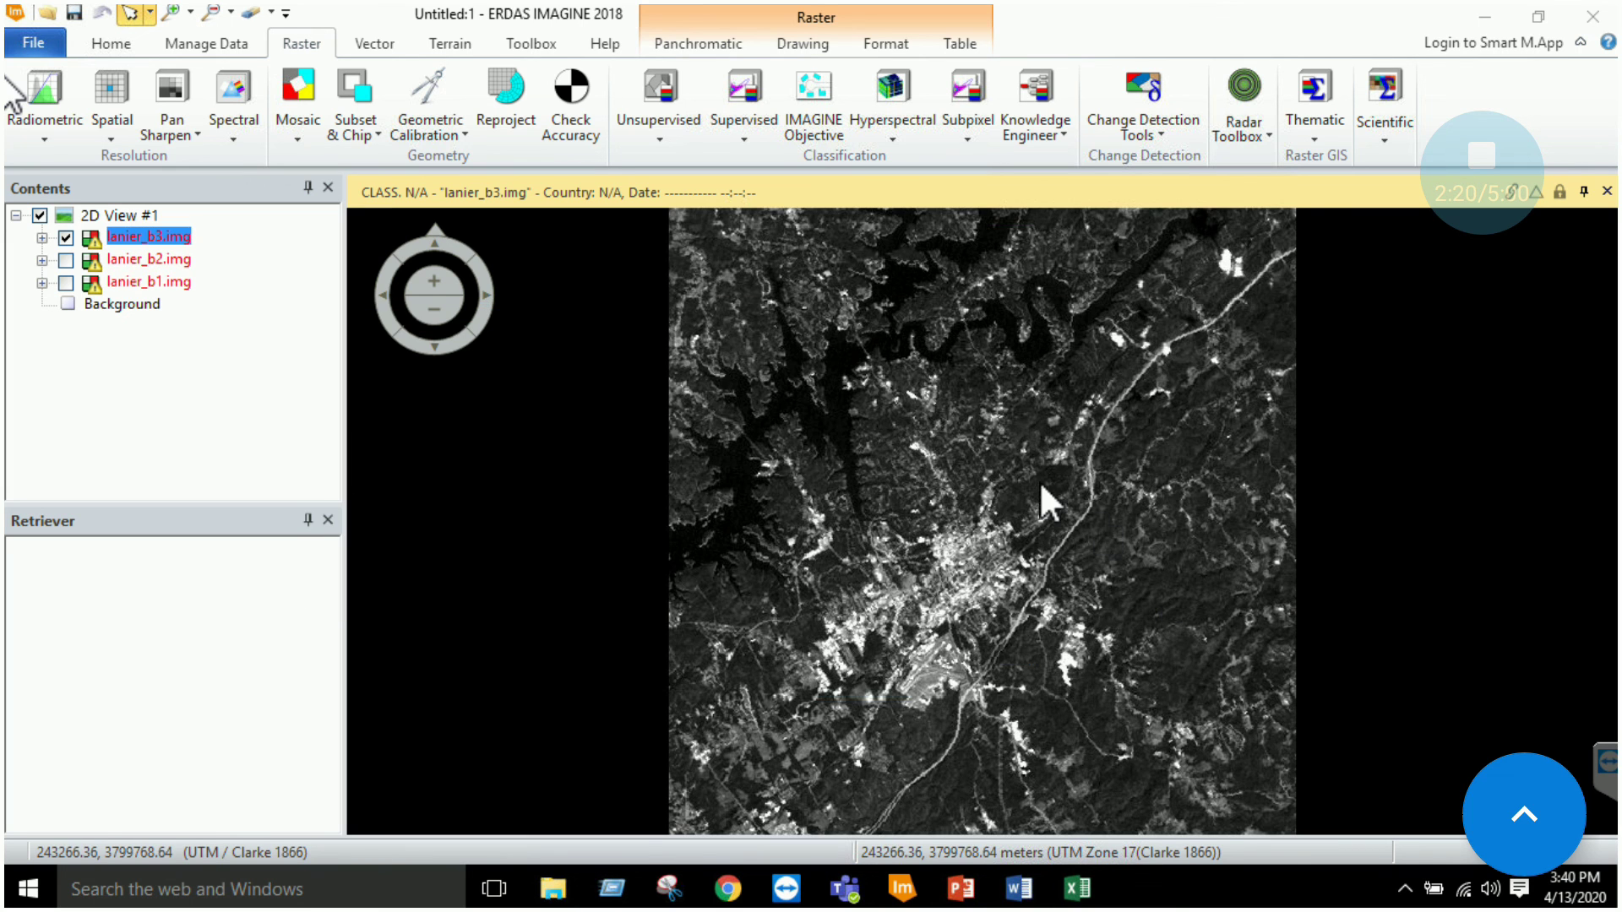
# - Remove the lanier_b3.img, lanier_b2.img and lanier_b1.img layers from 2D View #1
pyautogui.rightClick(164, 237)
pyautogui.click(245, 324)
pyautogui.rightClick(181, 240)
pyautogui.click(181, 272)
pyautogui.rightClick(155, 240)
pyautogui.click(221, 319)
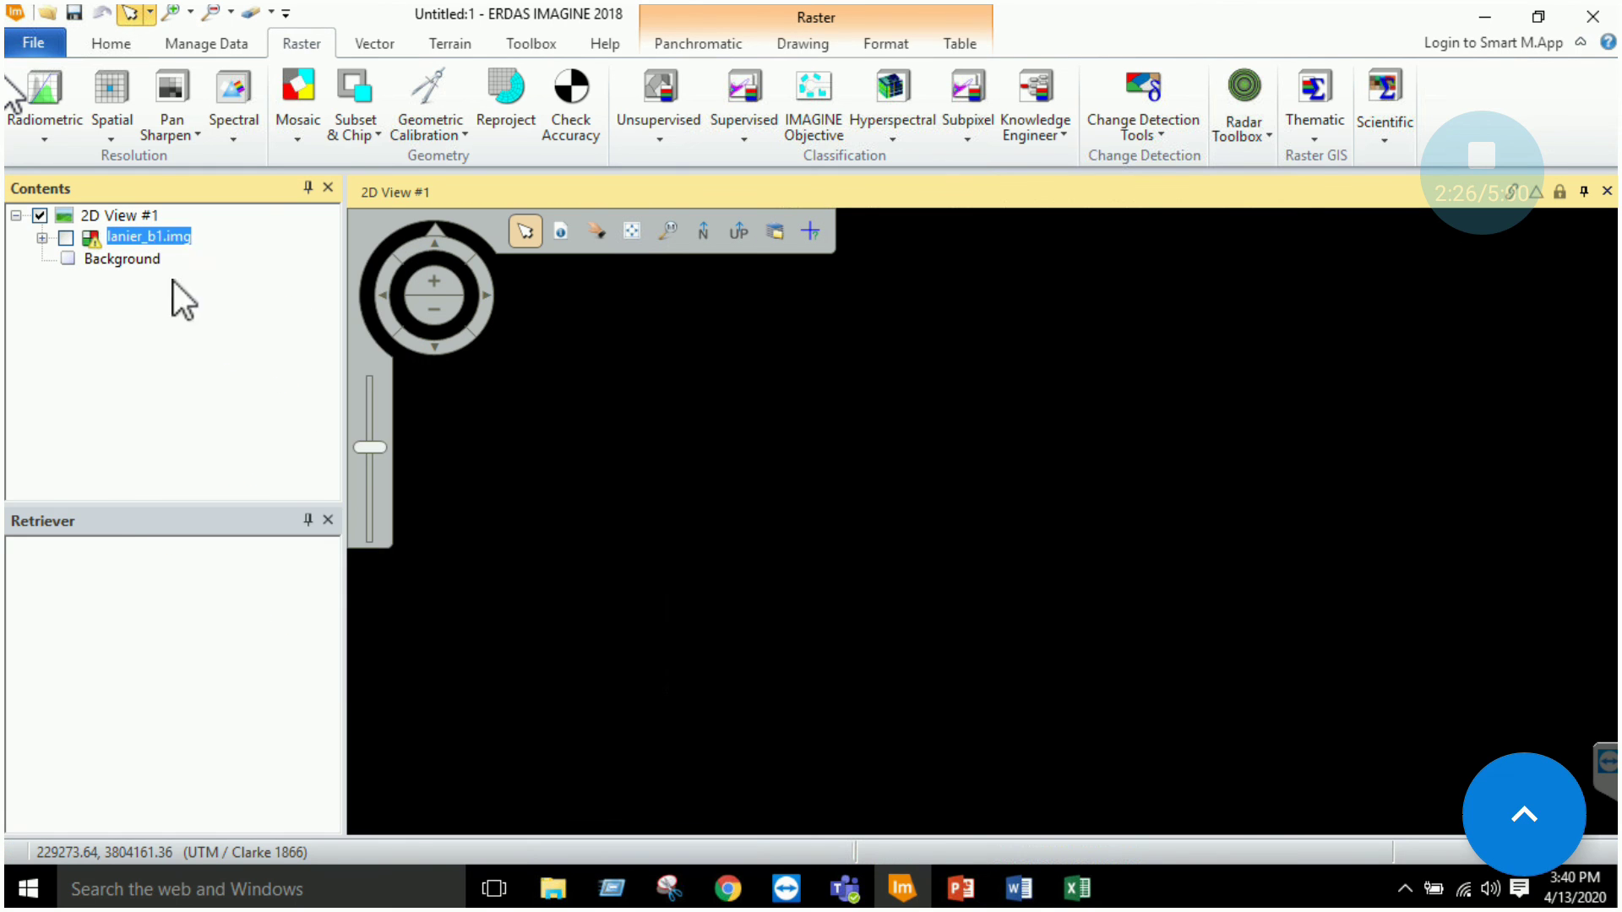
# - Add the recent file lanierstacked.img from the .imagine1650 folder to 2D View #1 and fit the layer to the view
pyautogui.rightClick(133, 216)
pyautogui.click(216, 74)
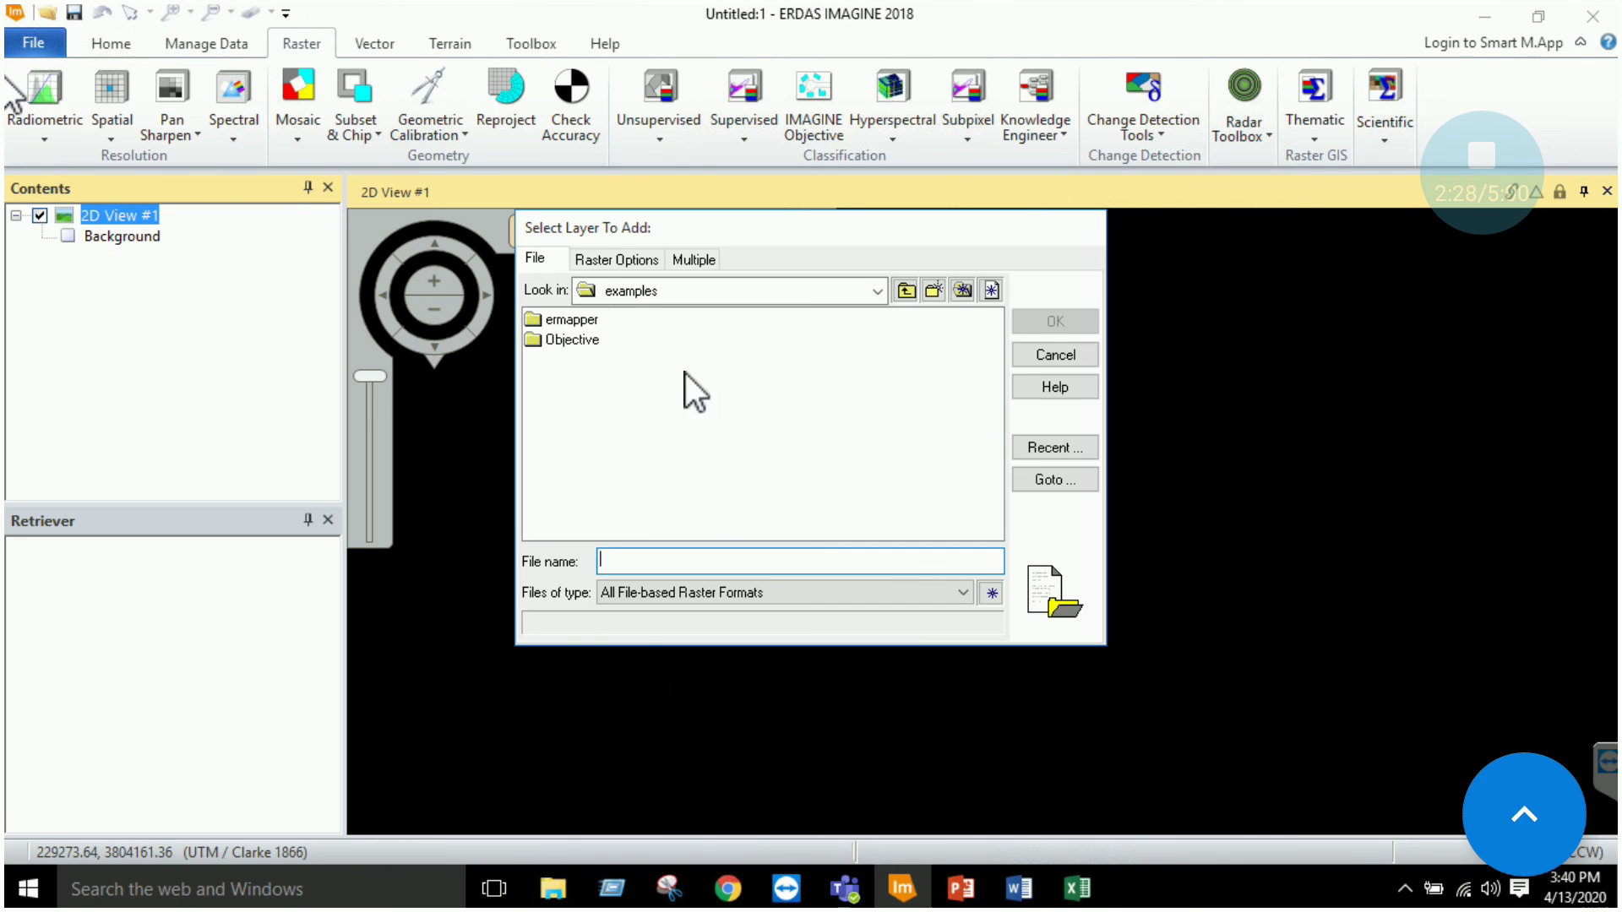
pyautogui.click(1044, 447)
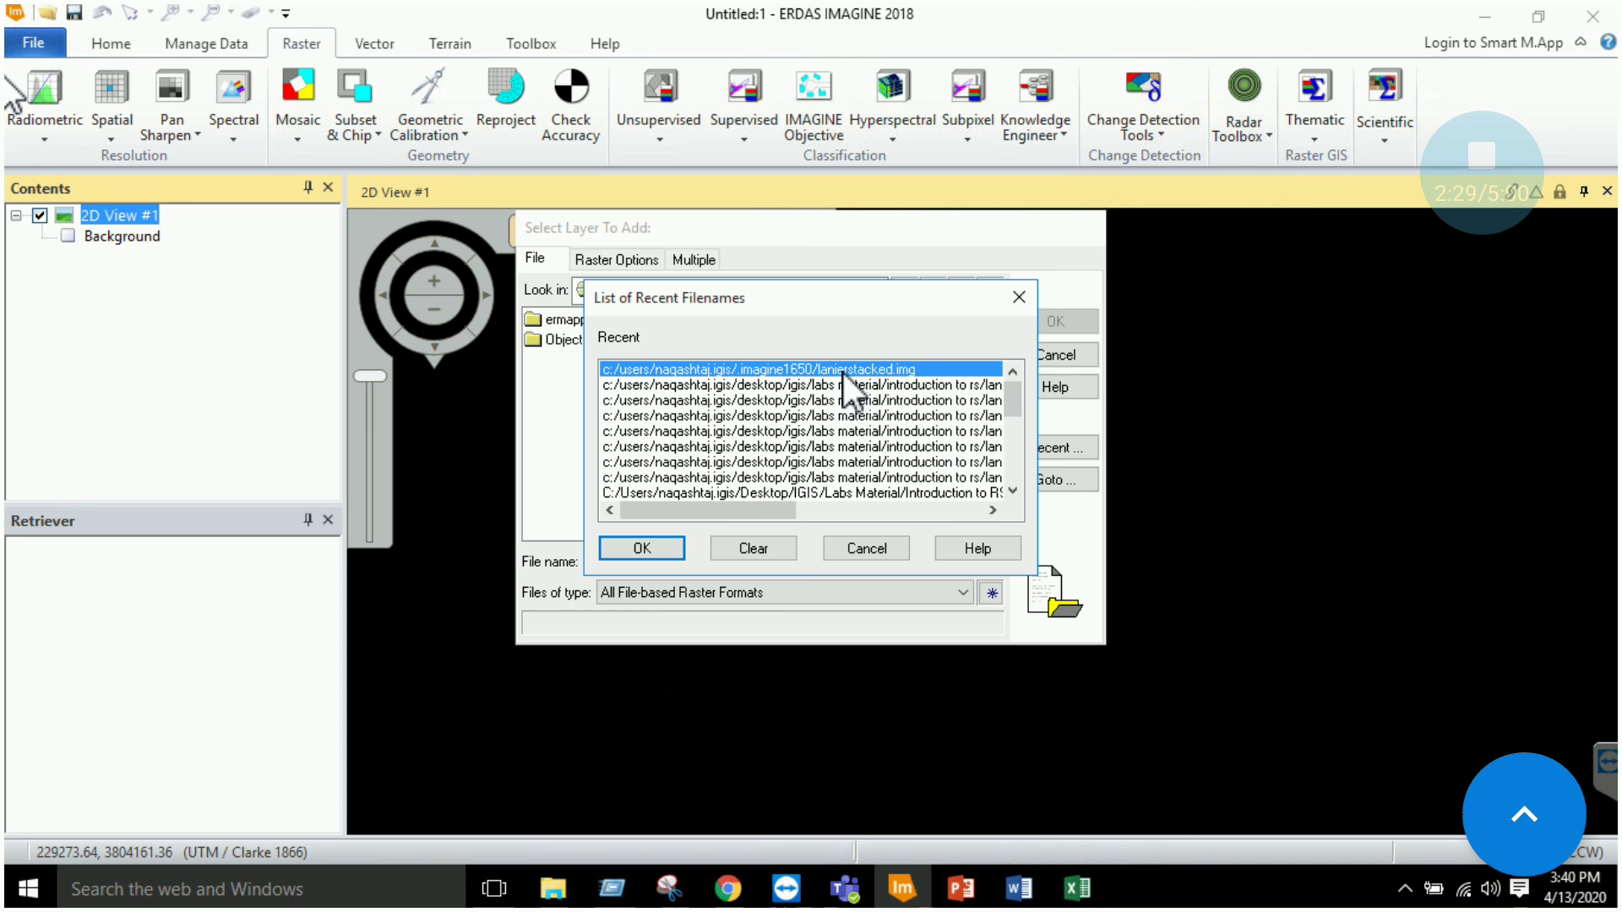
pyautogui.doubleClick(843, 371)
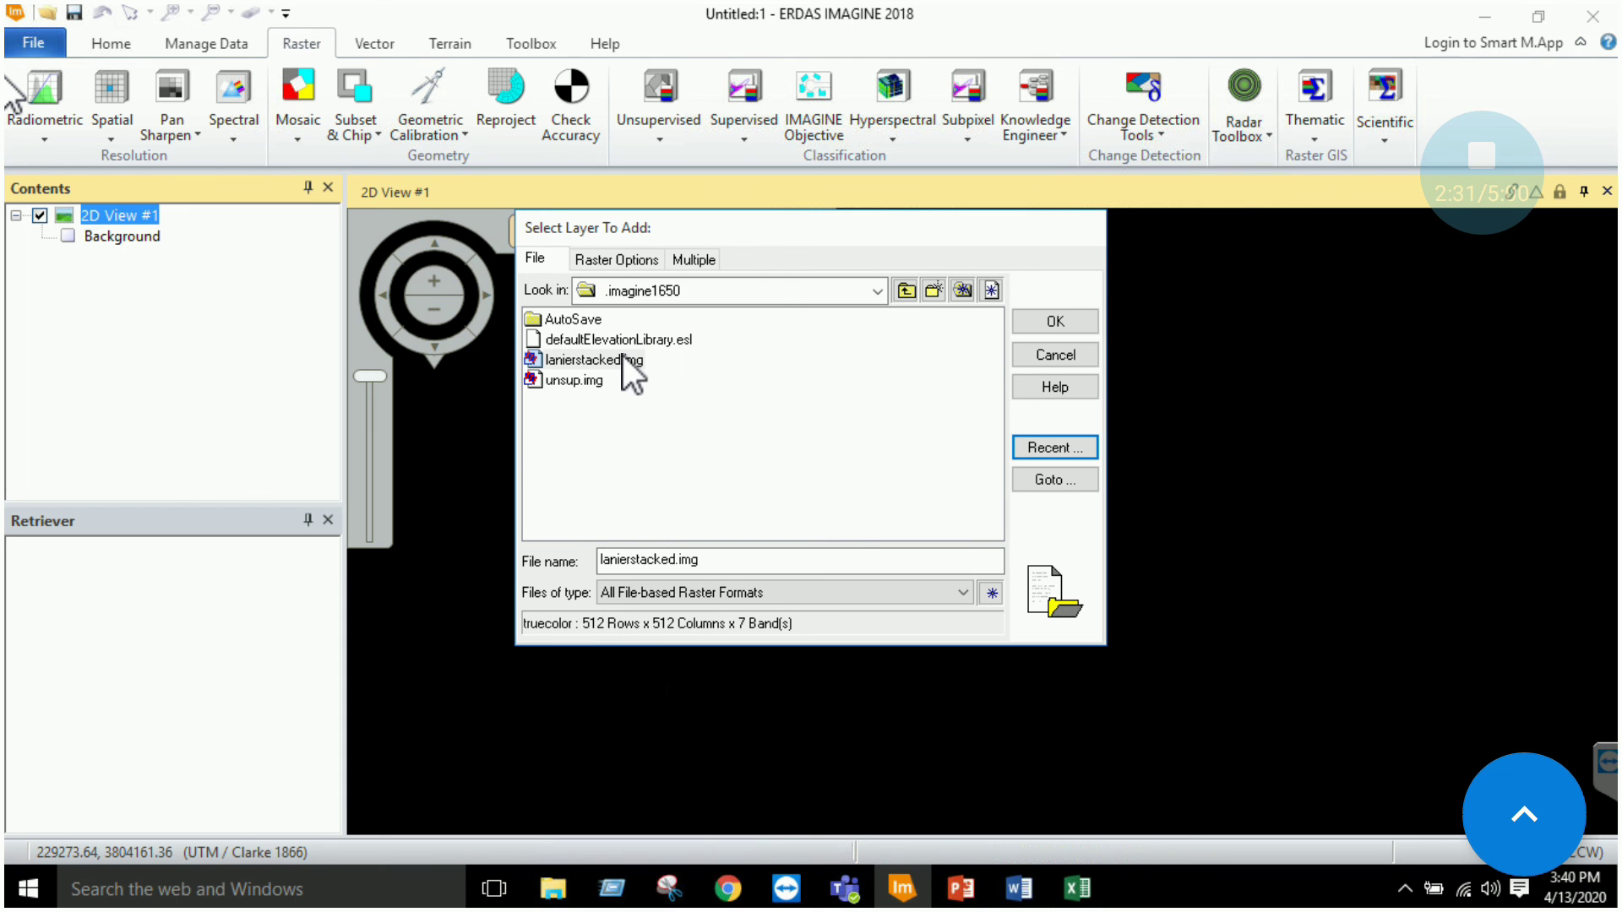
pyautogui.doubleClick(622, 358)
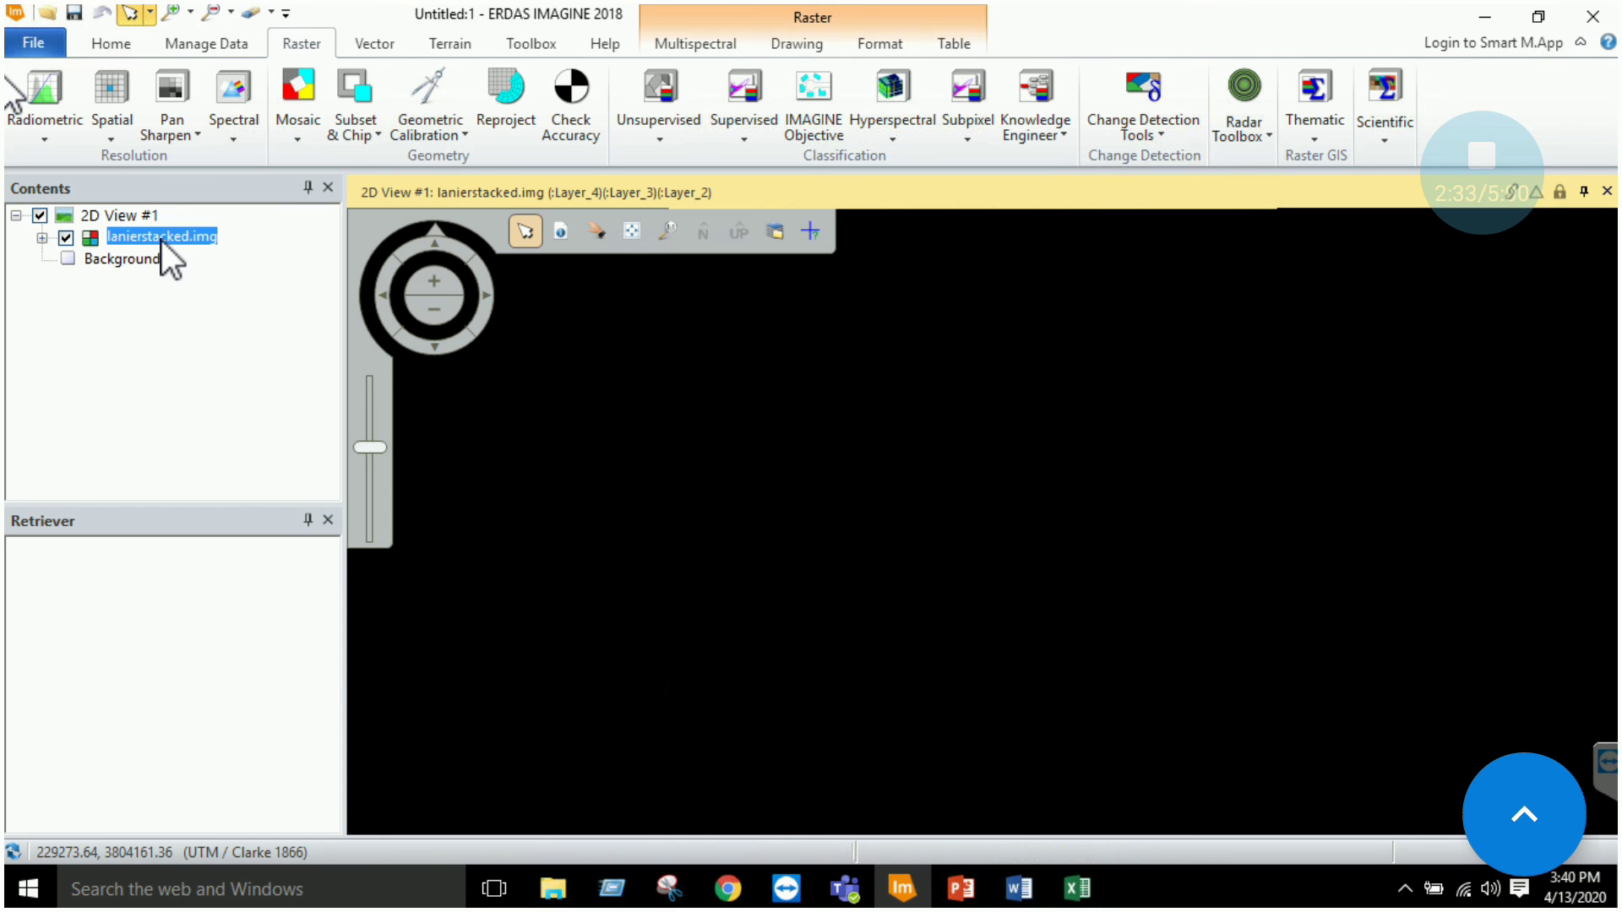
pyautogui.rightClick(161, 240)
pyautogui.click(296, 441)
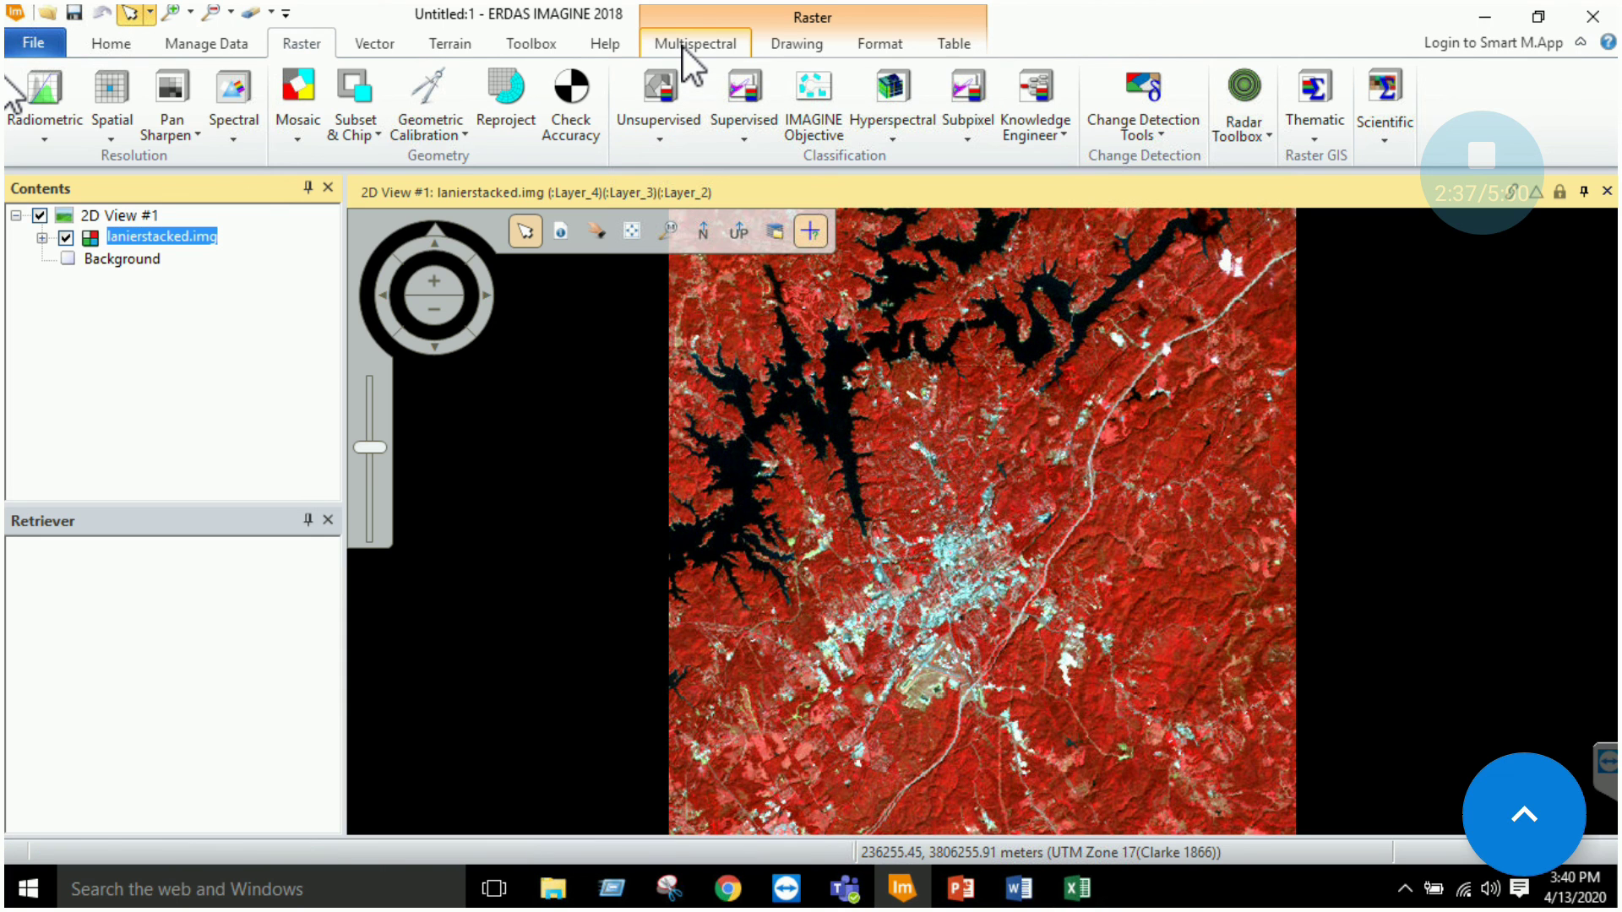
# - Set the composite's band combination to Layer_6 for red, Layer_4 for green and Layer_3 for blue
pyautogui.click(682, 48)
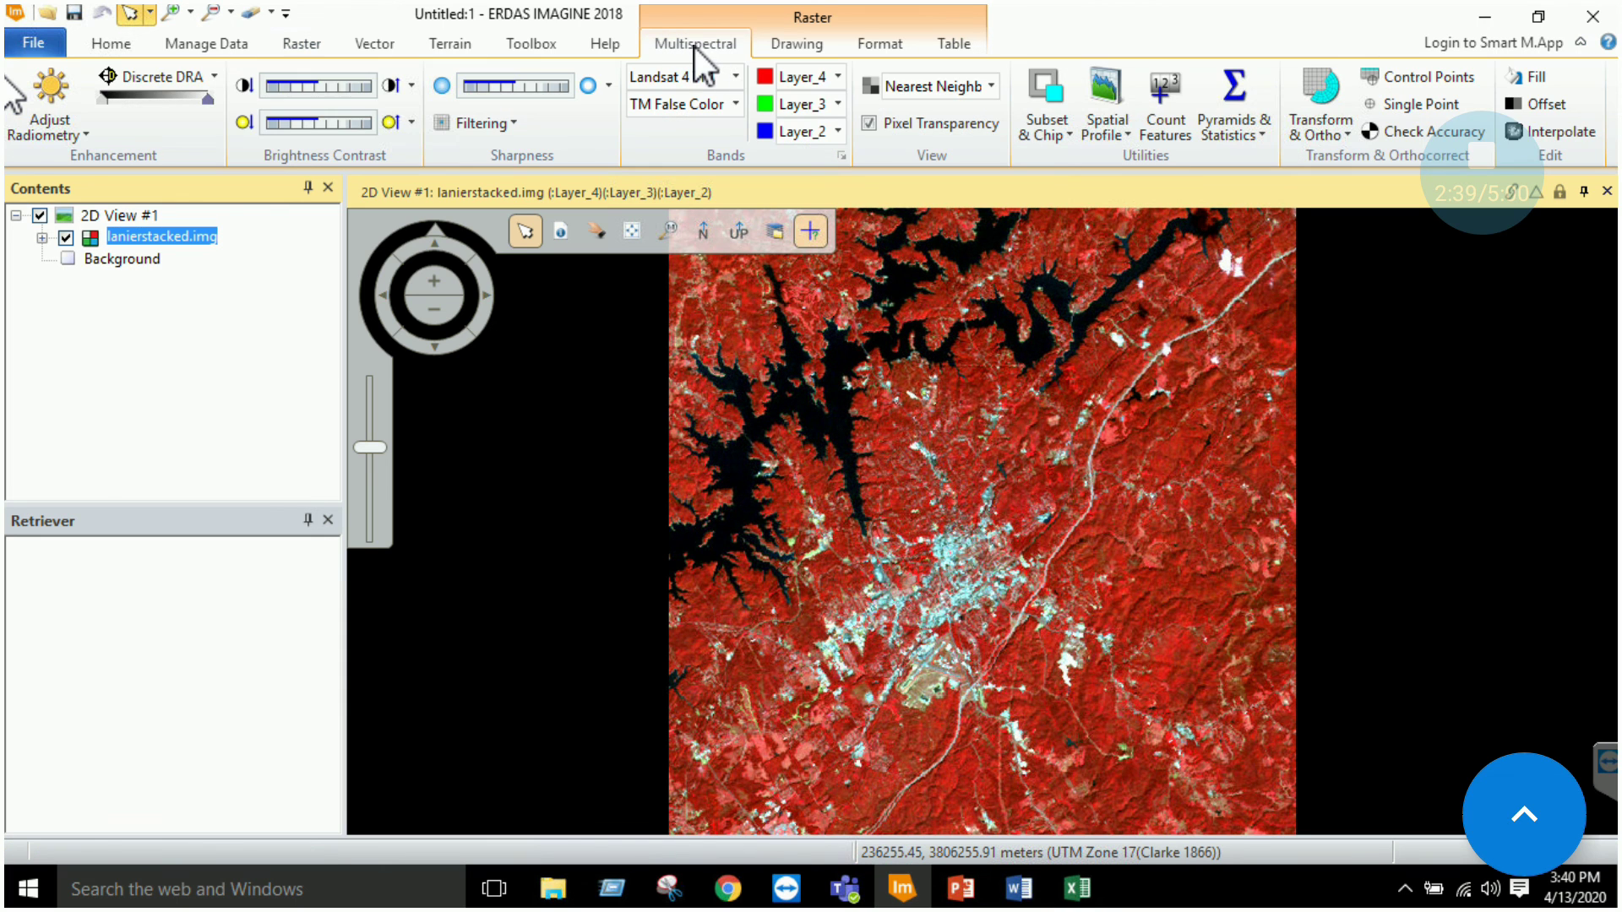
pyautogui.click(838, 77)
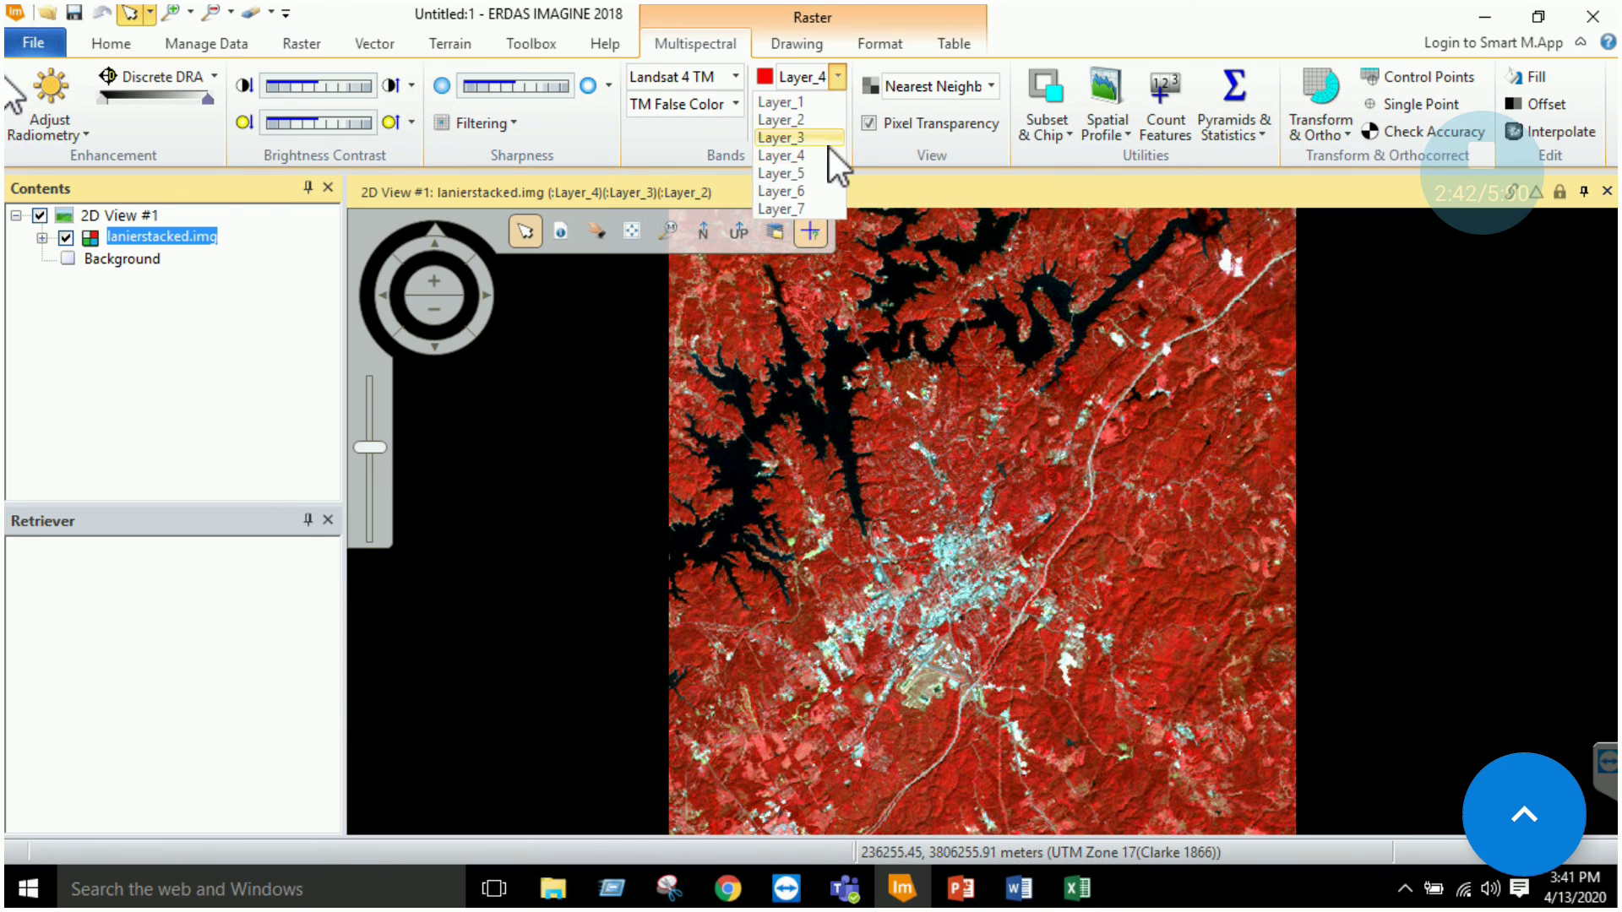
pyautogui.click(817, 195)
pyautogui.click(840, 105)
pyautogui.click(809, 181)
pyautogui.click(840, 131)
pyautogui.click(800, 187)
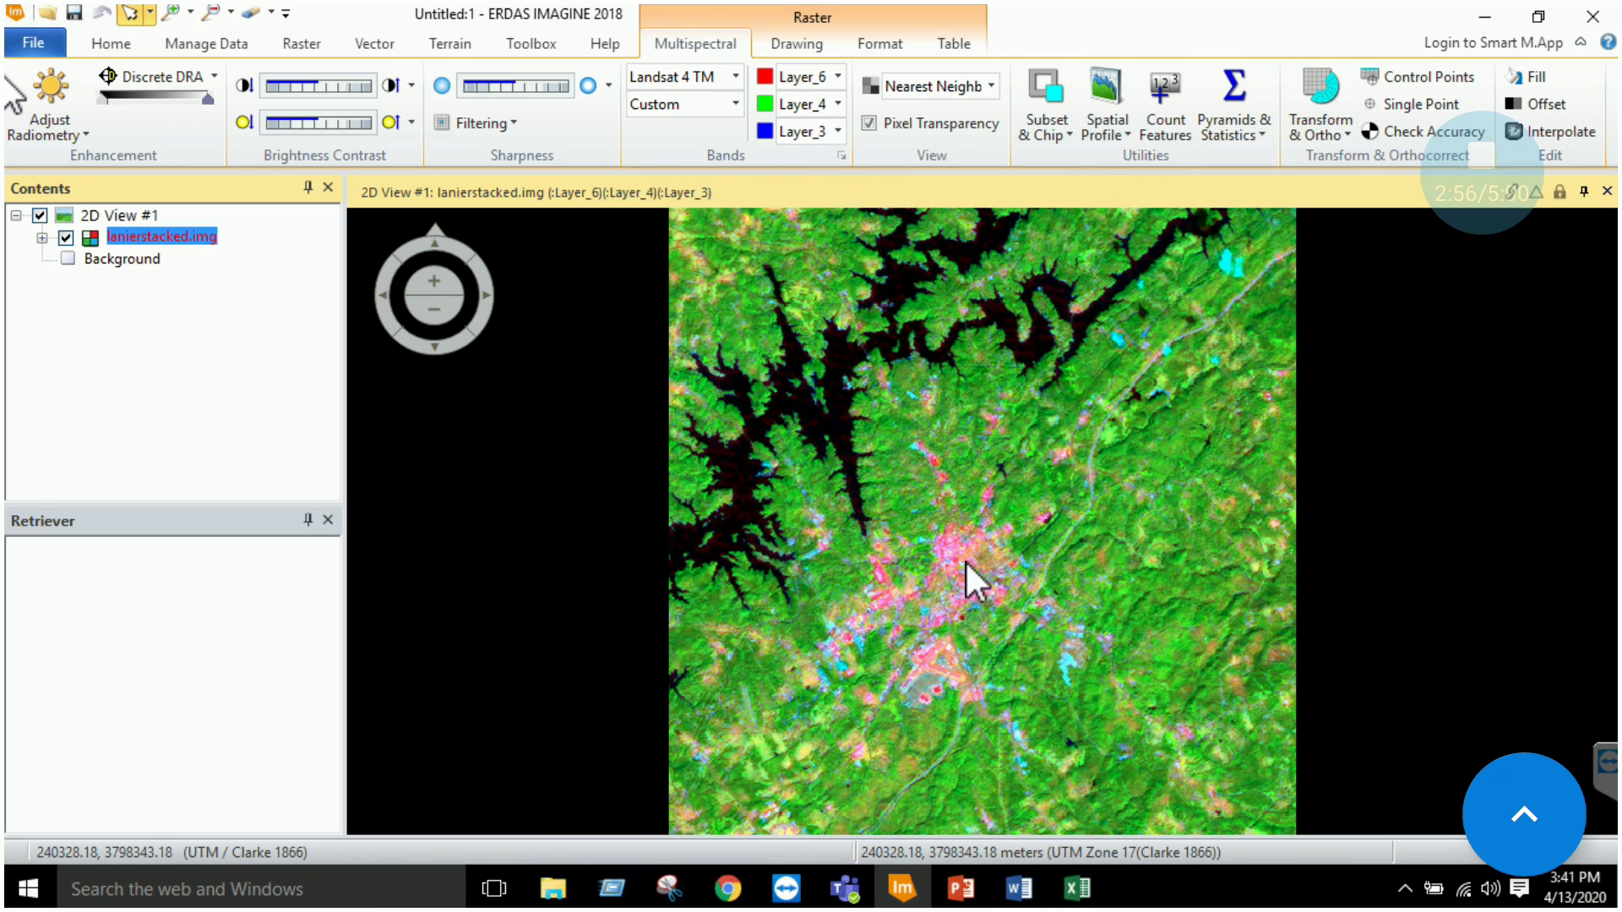
# - Switch to the LAB-03 Word document and review the Layer Stacking instructions and the last task
pyautogui.click(1015, 883)
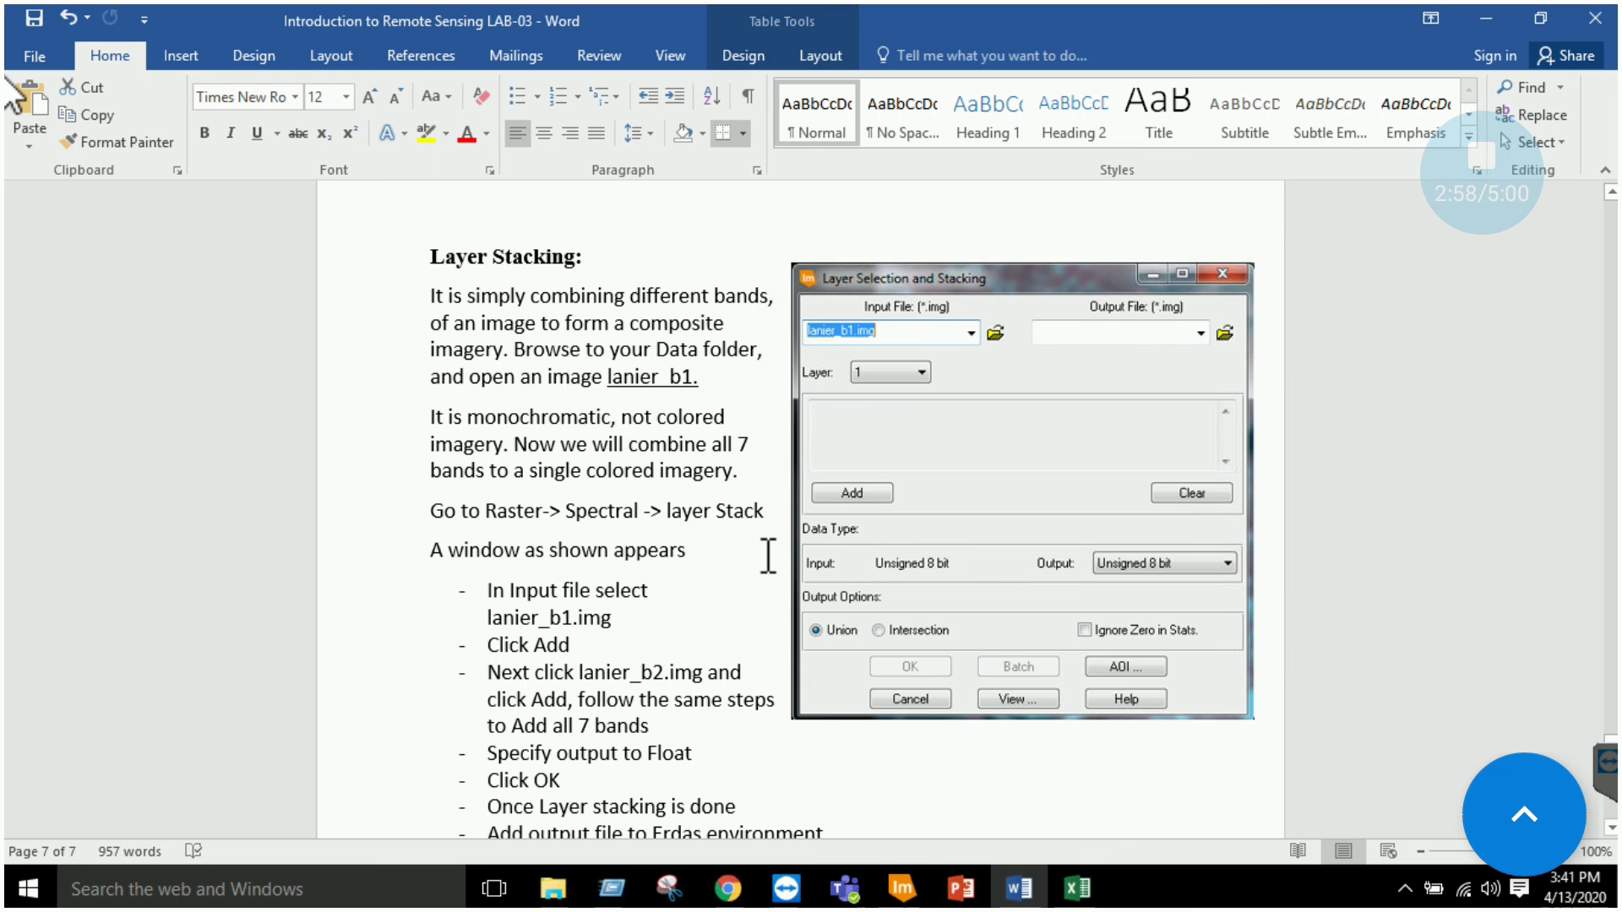
pyautogui.scroll(-6, 767, 564)
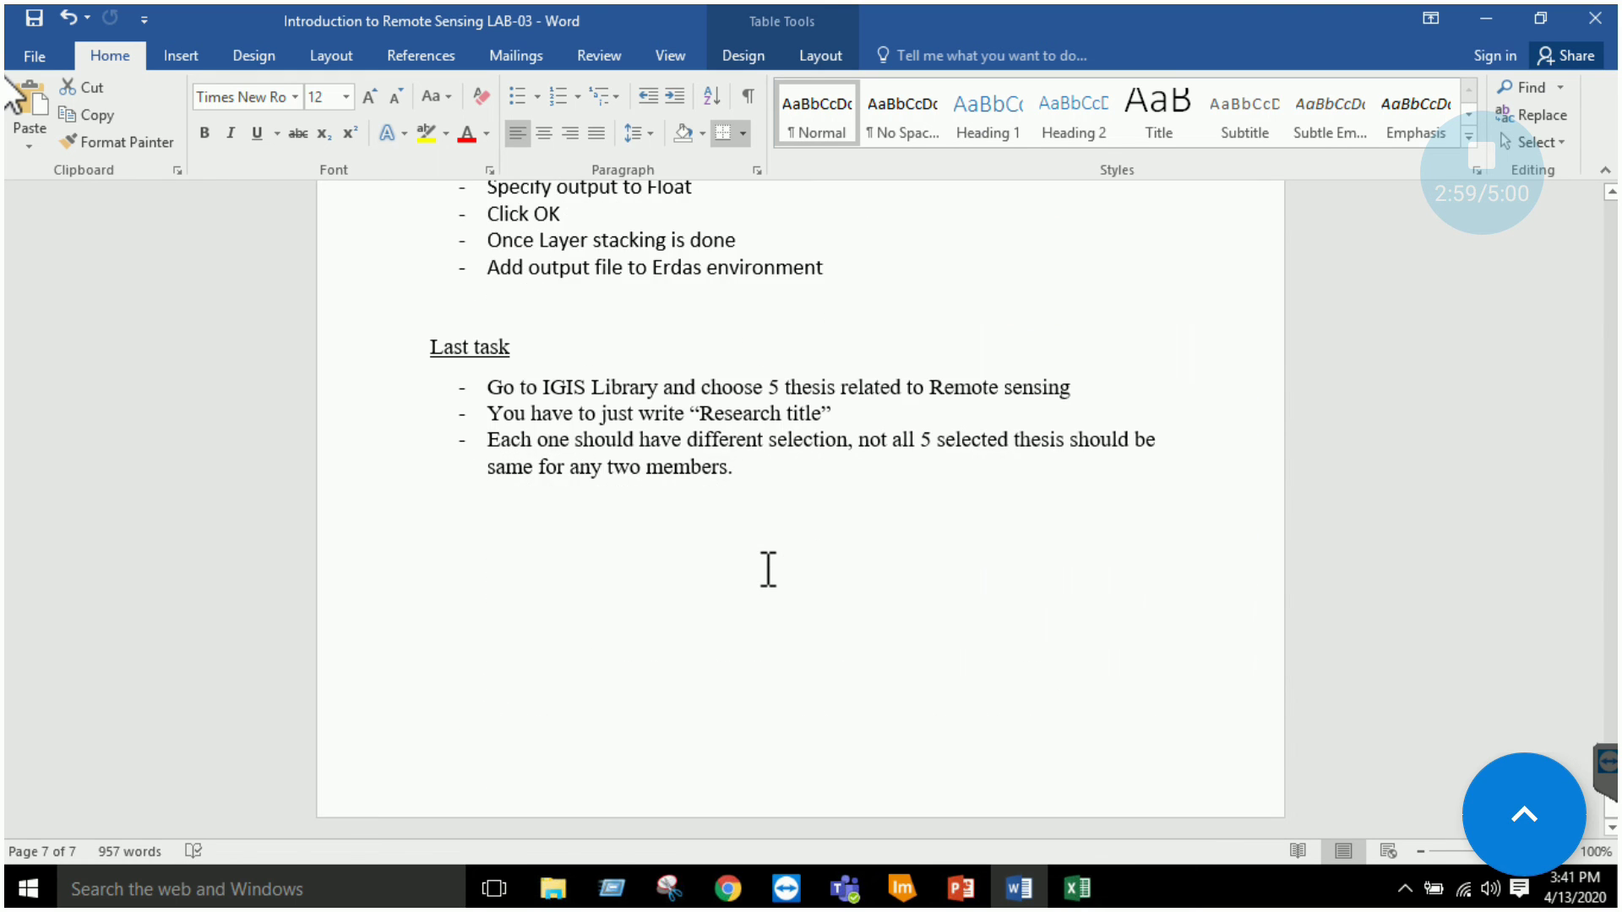
pyautogui.scroll(4, 767, 571)
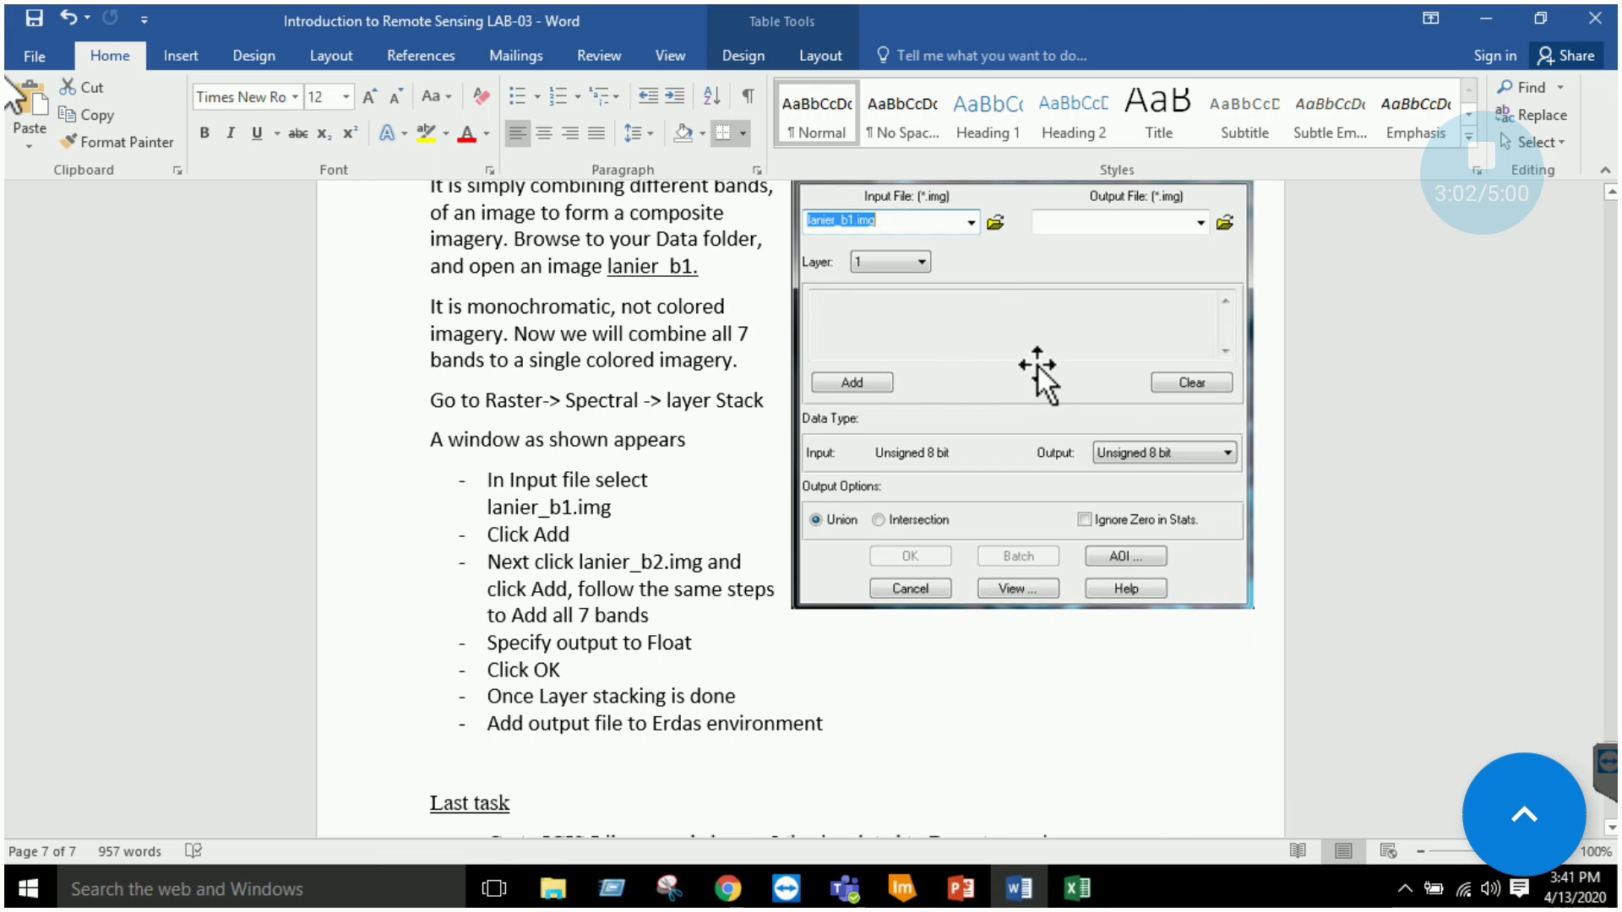
pyautogui.scroll(2, 1018, 398)
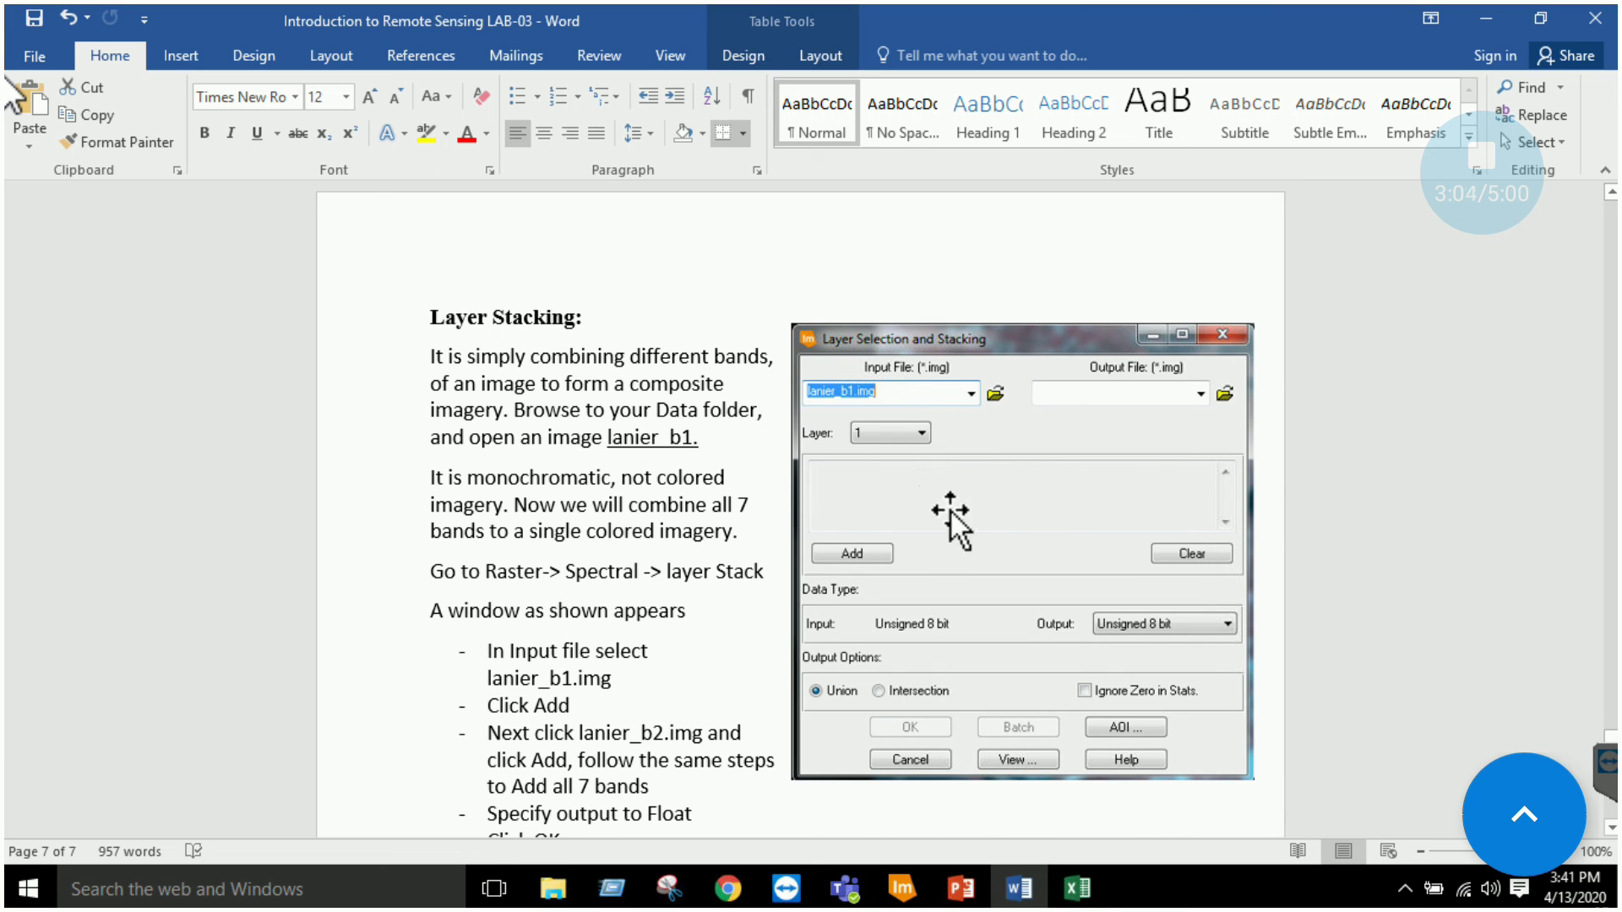